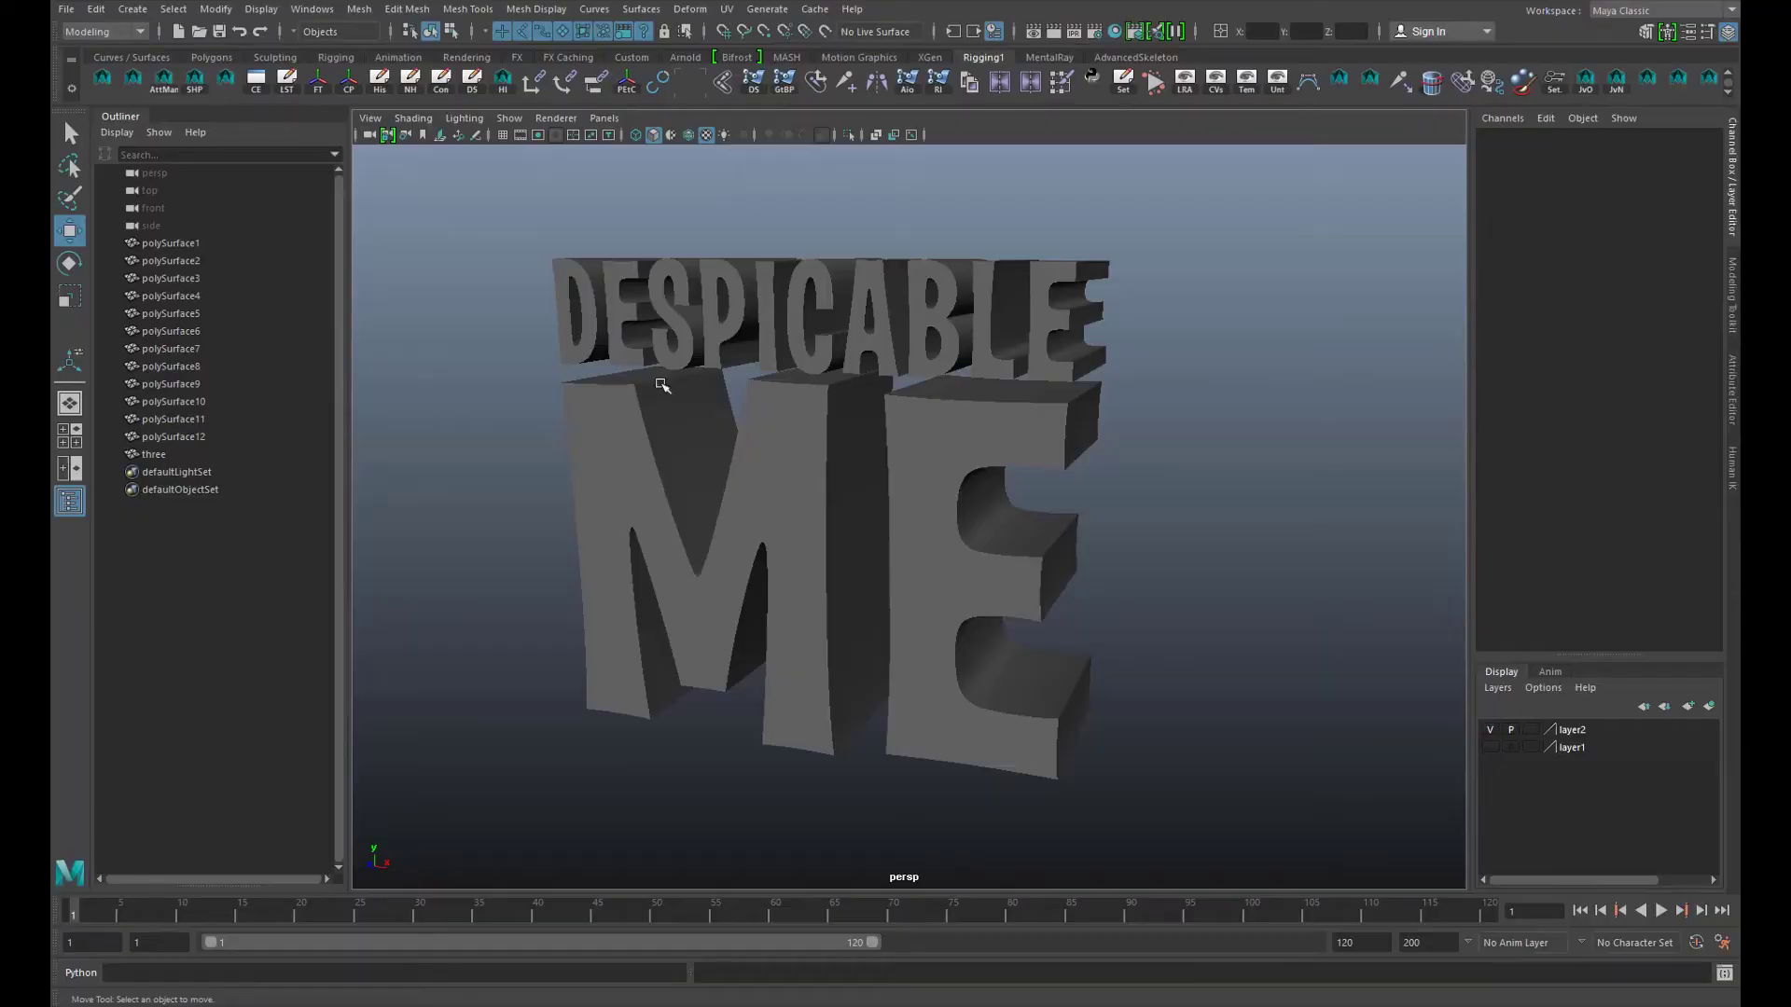
- Inspect the 3D title from several angles, selecting each letter of DESPICABLE in turn to check whether the letters are separate meshes
{"action": "left_click_drag", "start_coordinate": [591, 250], "coordinate": [641, 193]}
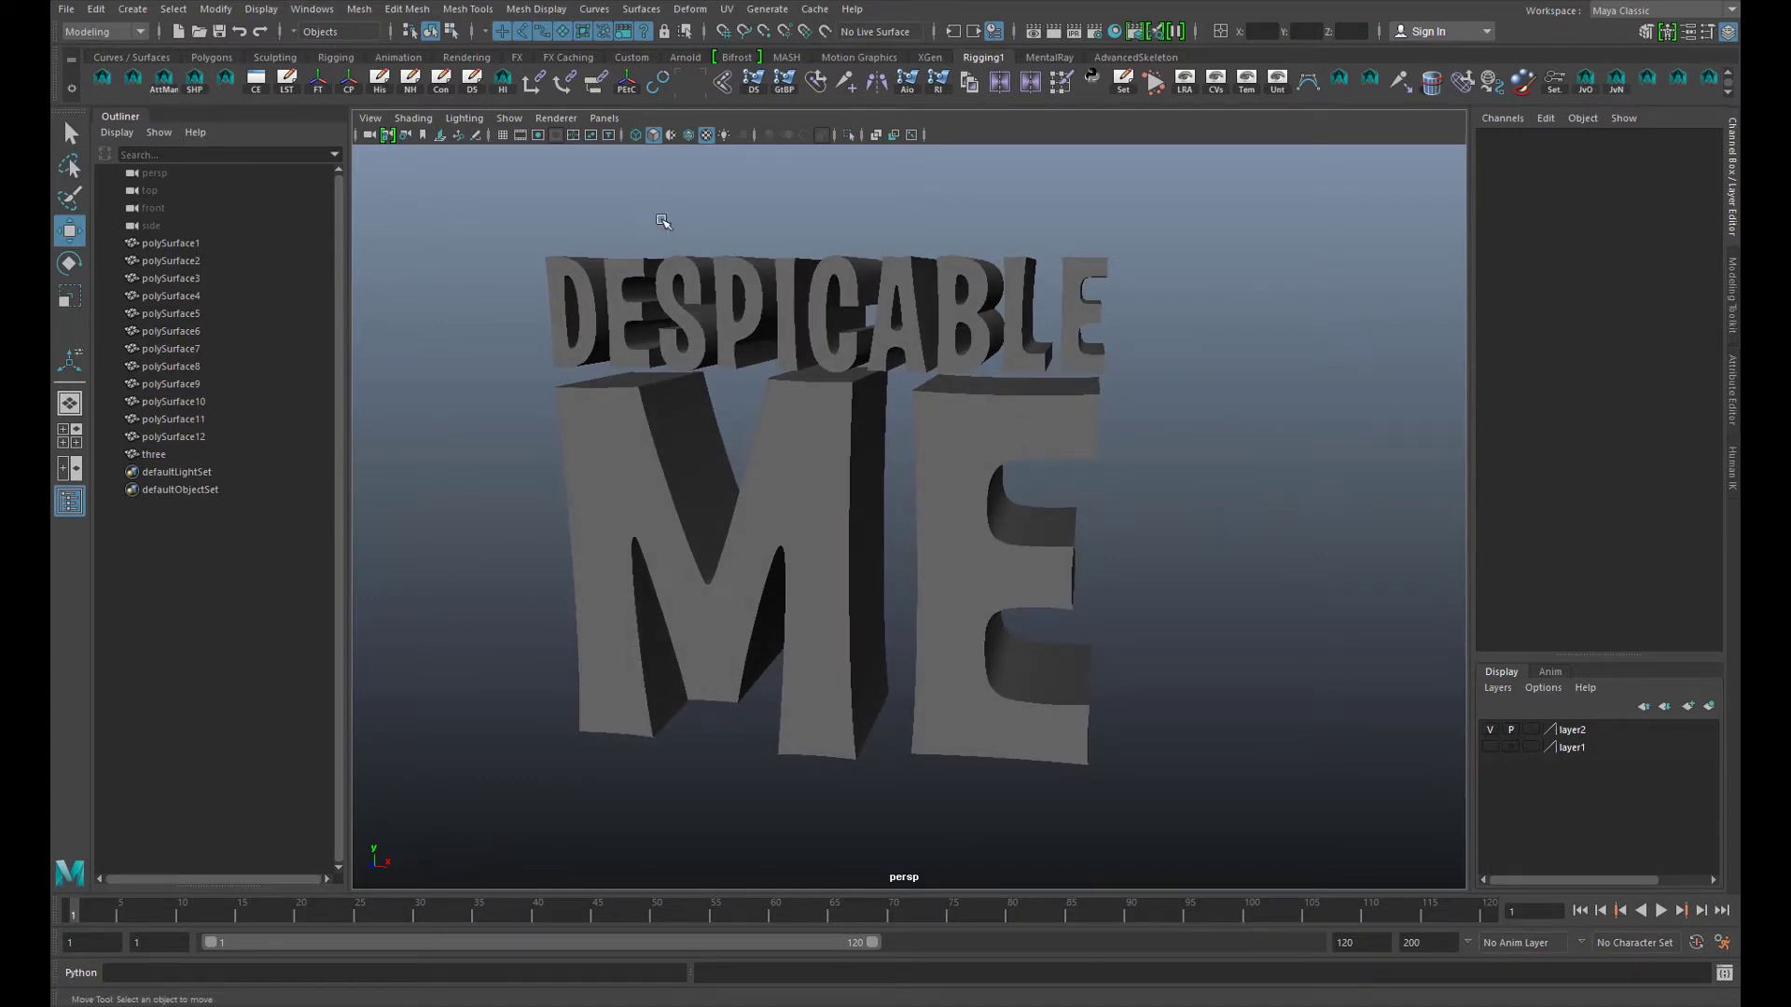
{"action": "mouse_move", "coordinate": [723, 207]}
{"action": "left_mouse_down"}
{"action": "mouse_move", "coordinate": [708, 196]}
{"action": "mouse_move", "coordinate": [718, 246]}
{"action": "mouse_move", "coordinate": [721, 224]}
{"action": "left_mouse_up"}
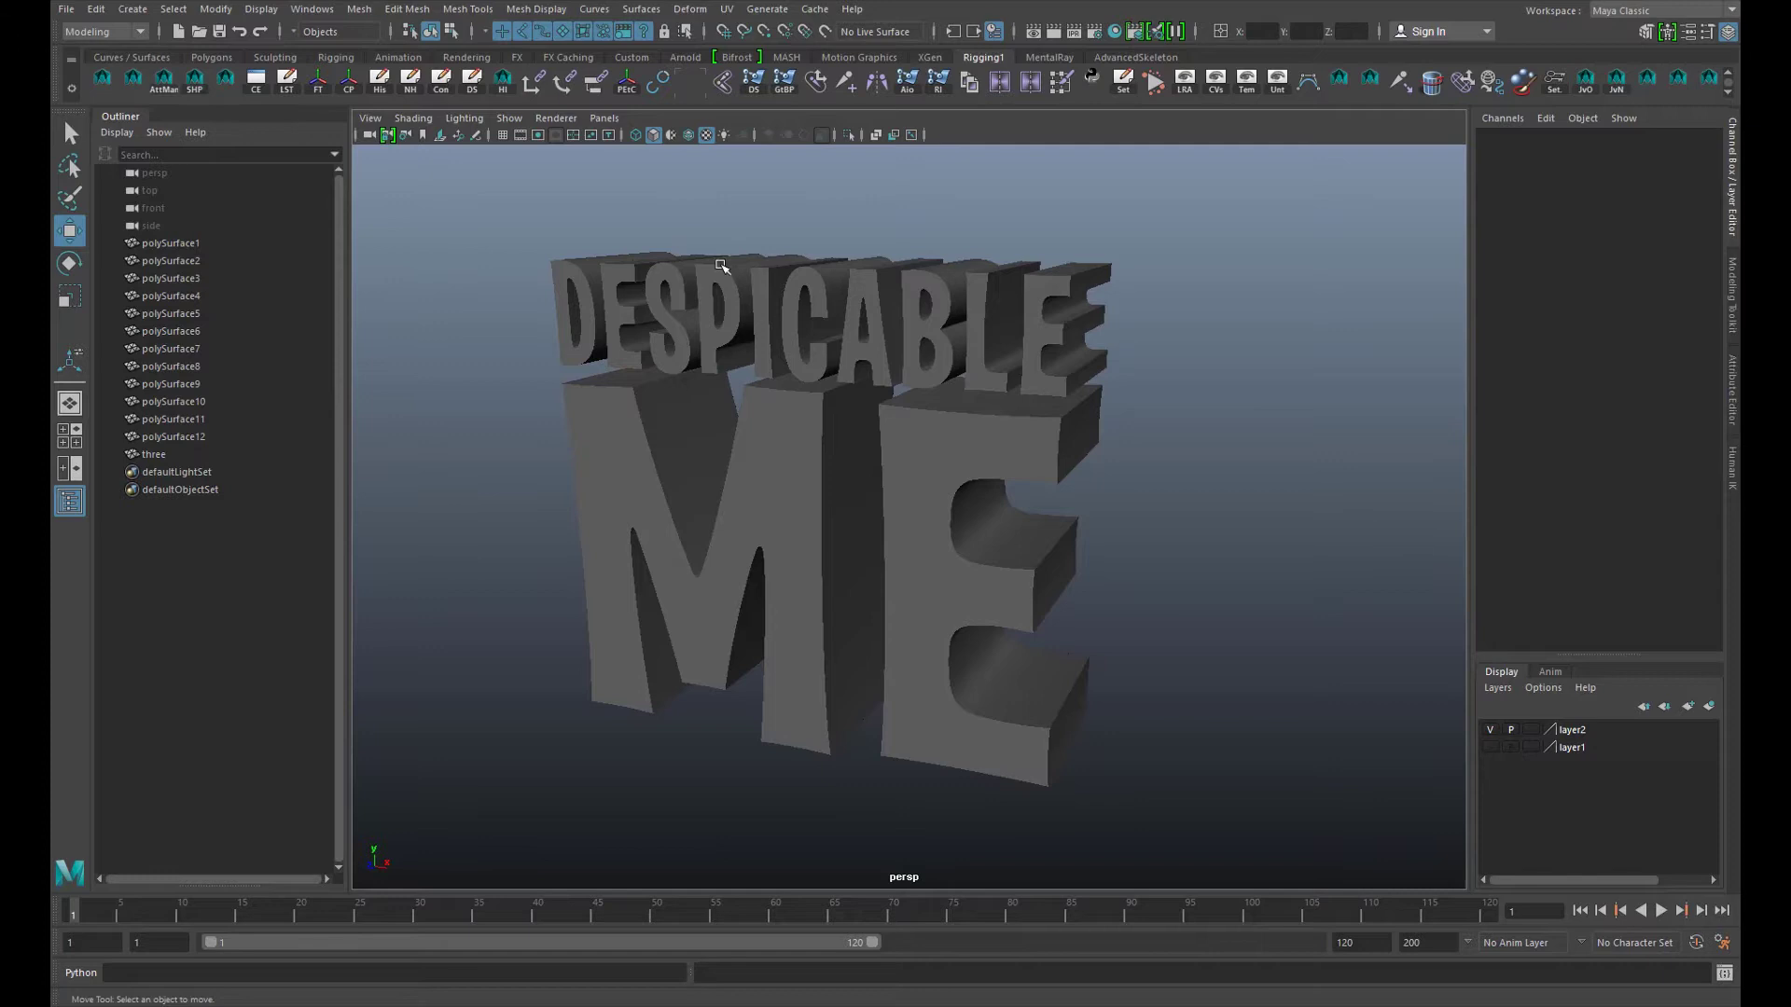
{"action": "mouse_move", "coordinate": [738, 204]}
{"action": "left_mouse_down"}
{"action": "mouse_move", "coordinate": [742, 182]}
{"action": "mouse_move", "coordinate": [766, 191]}
{"action": "mouse_move", "coordinate": [698, 173]}
{"action": "mouse_move", "coordinate": [779, 227]}
{"action": "left_mouse_up"}
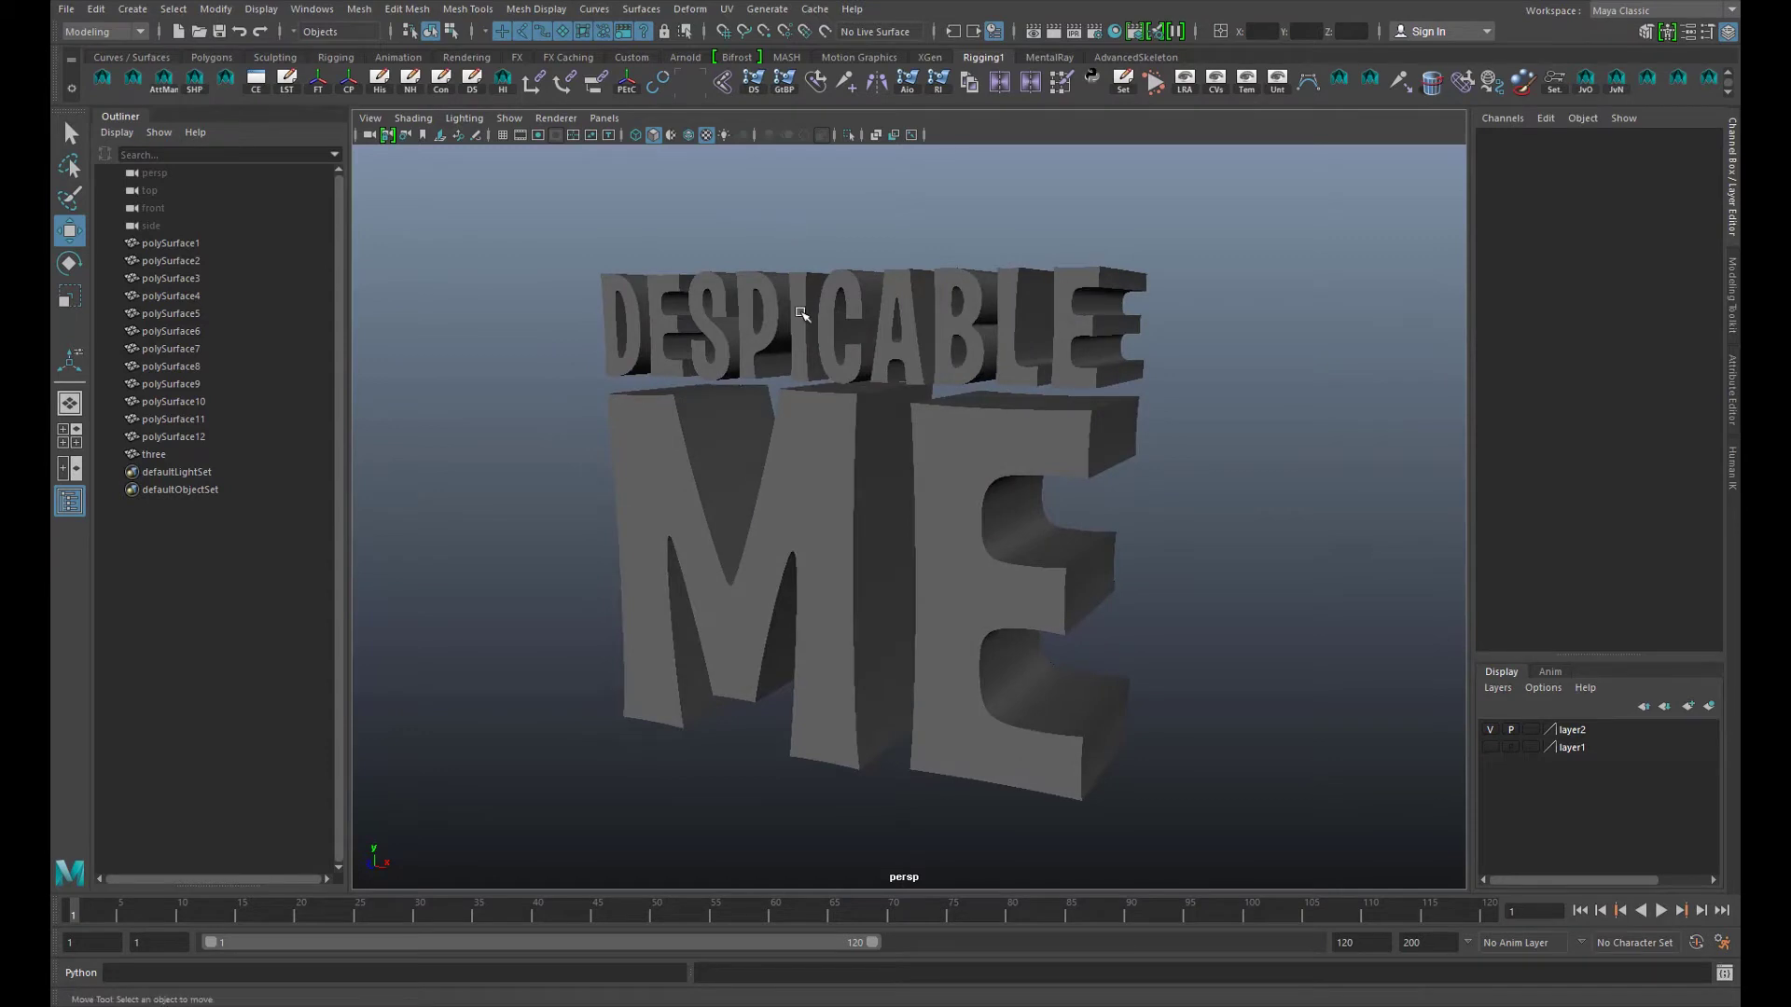
{"action": "left_click_drag", "start_coordinate": [803, 311], "coordinate": [749, 250]}
{"action": "left_click", "coordinate": [639, 354]}
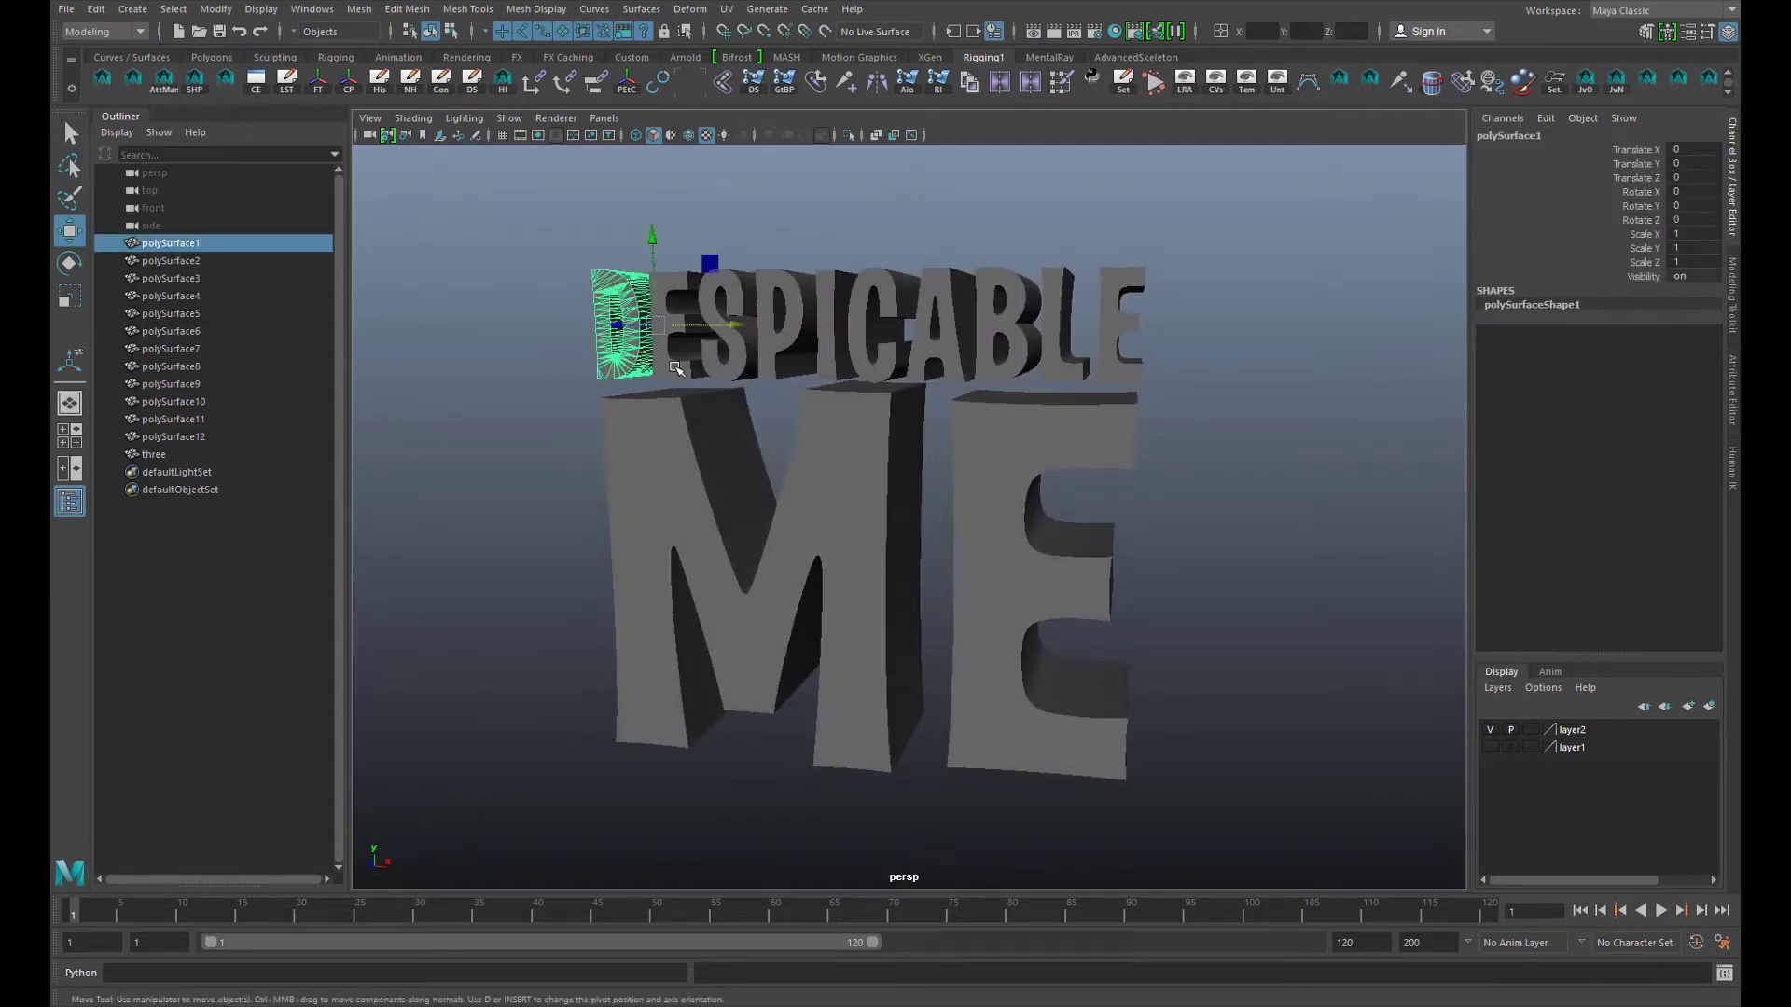
{"action": "left_click", "coordinate": [676, 364]}
{"action": "left_click", "coordinate": [738, 299]}
{"action": "left_click", "coordinate": [791, 298]}
{"action": "left_click", "coordinate": [826, 298]}
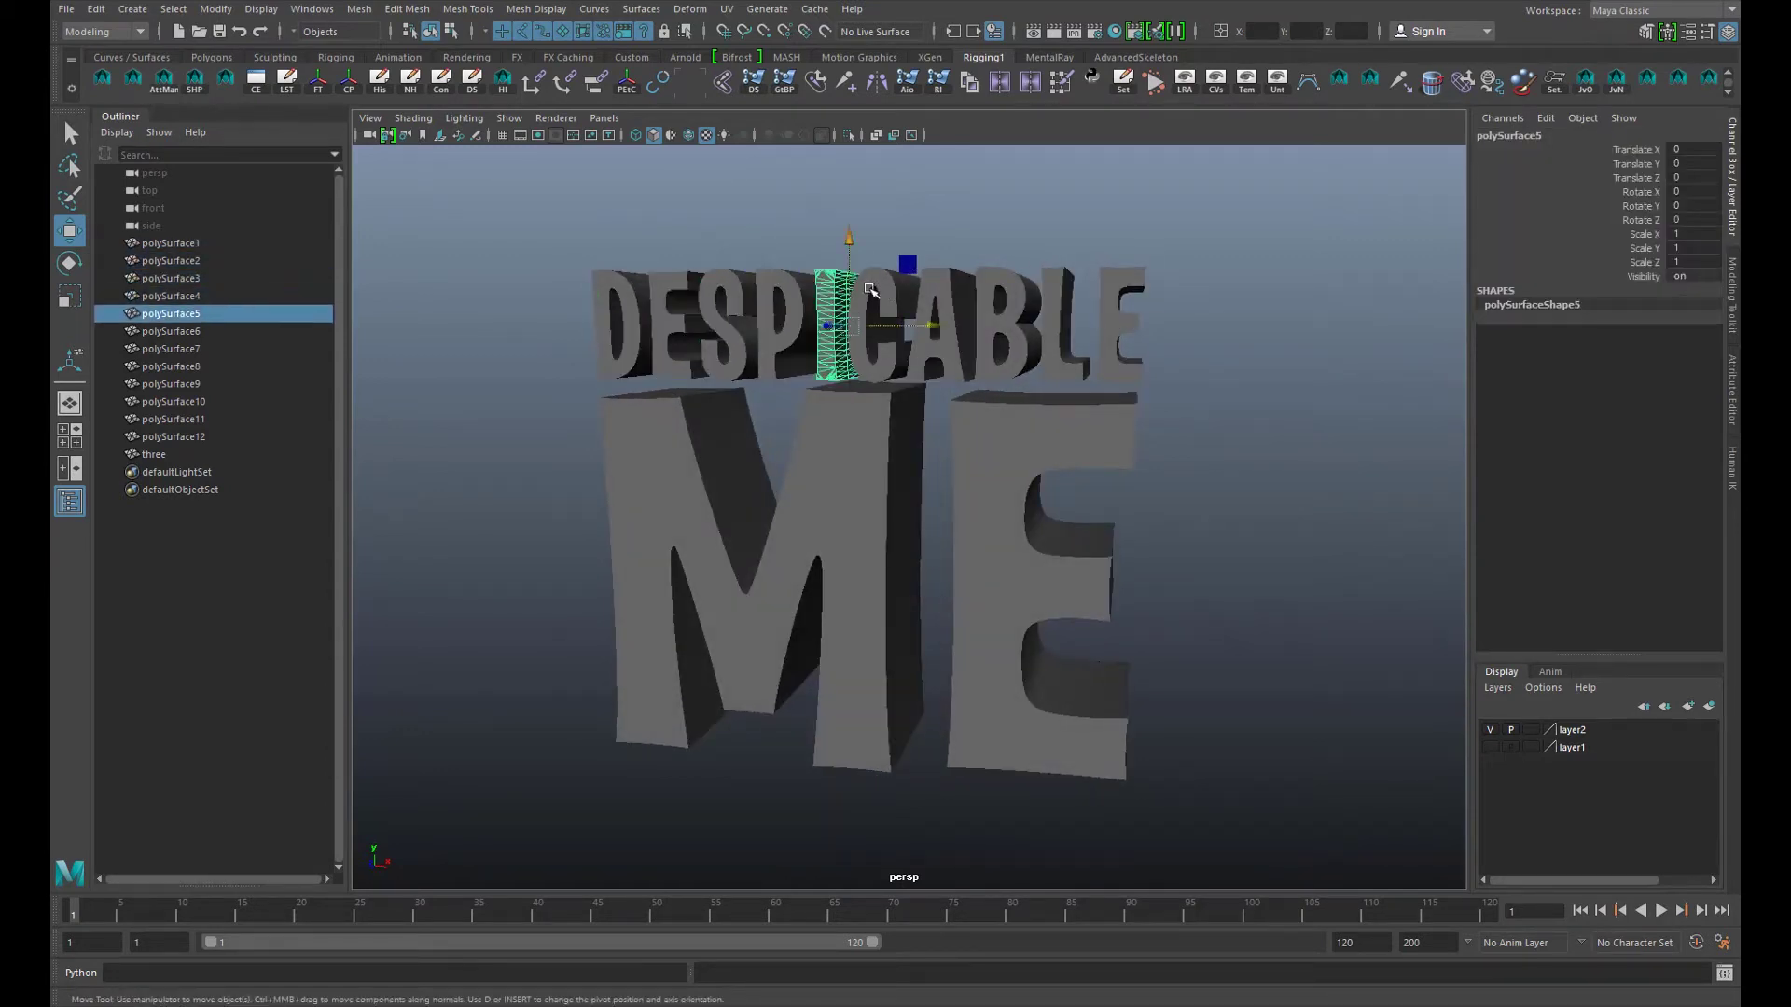
{"action": "left_click", "coordinate": [867, 299]}
{"action": "left_click", "coordinate": [930, 296]}
{"action": "left_click", "coordinate": [1012, 298]}
{"action": "left_click", "coordinate": [1063, 298]}
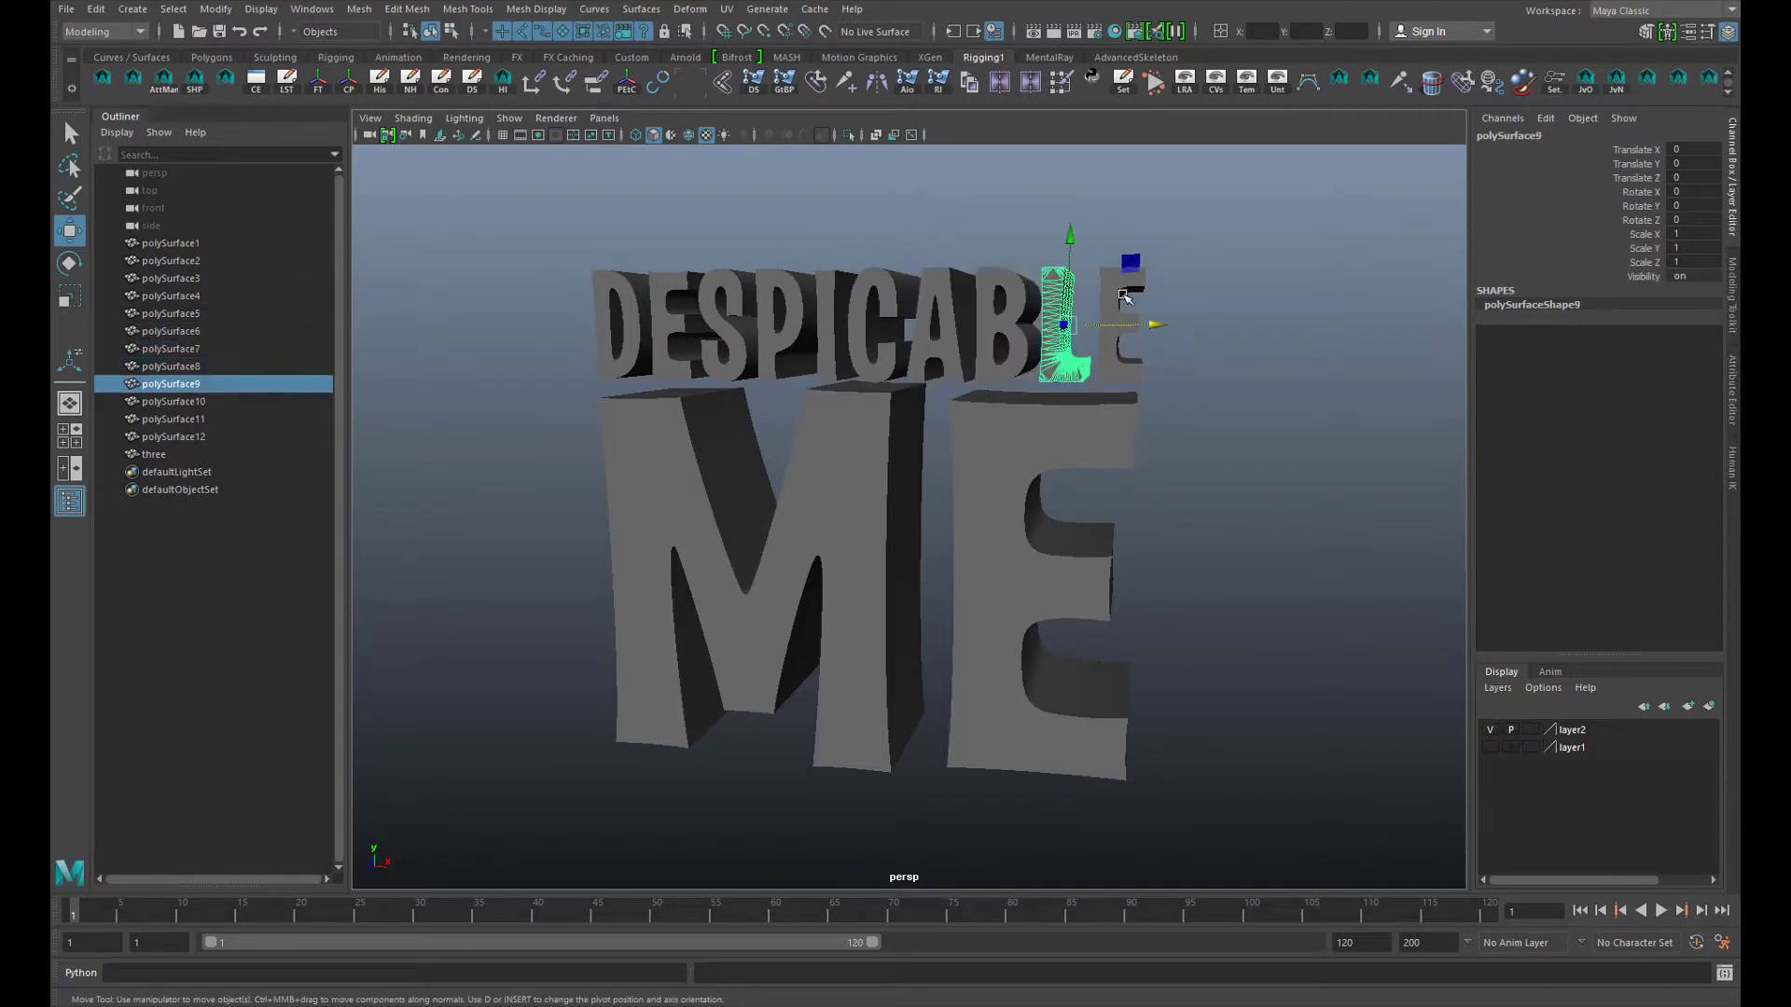
{"action": "left_click", "coordinate": [1123, 298]}
{"action": "left_click", "coordinate": [1021, 296]}
{"action": "left_click", "coordinate": [910, 278]}
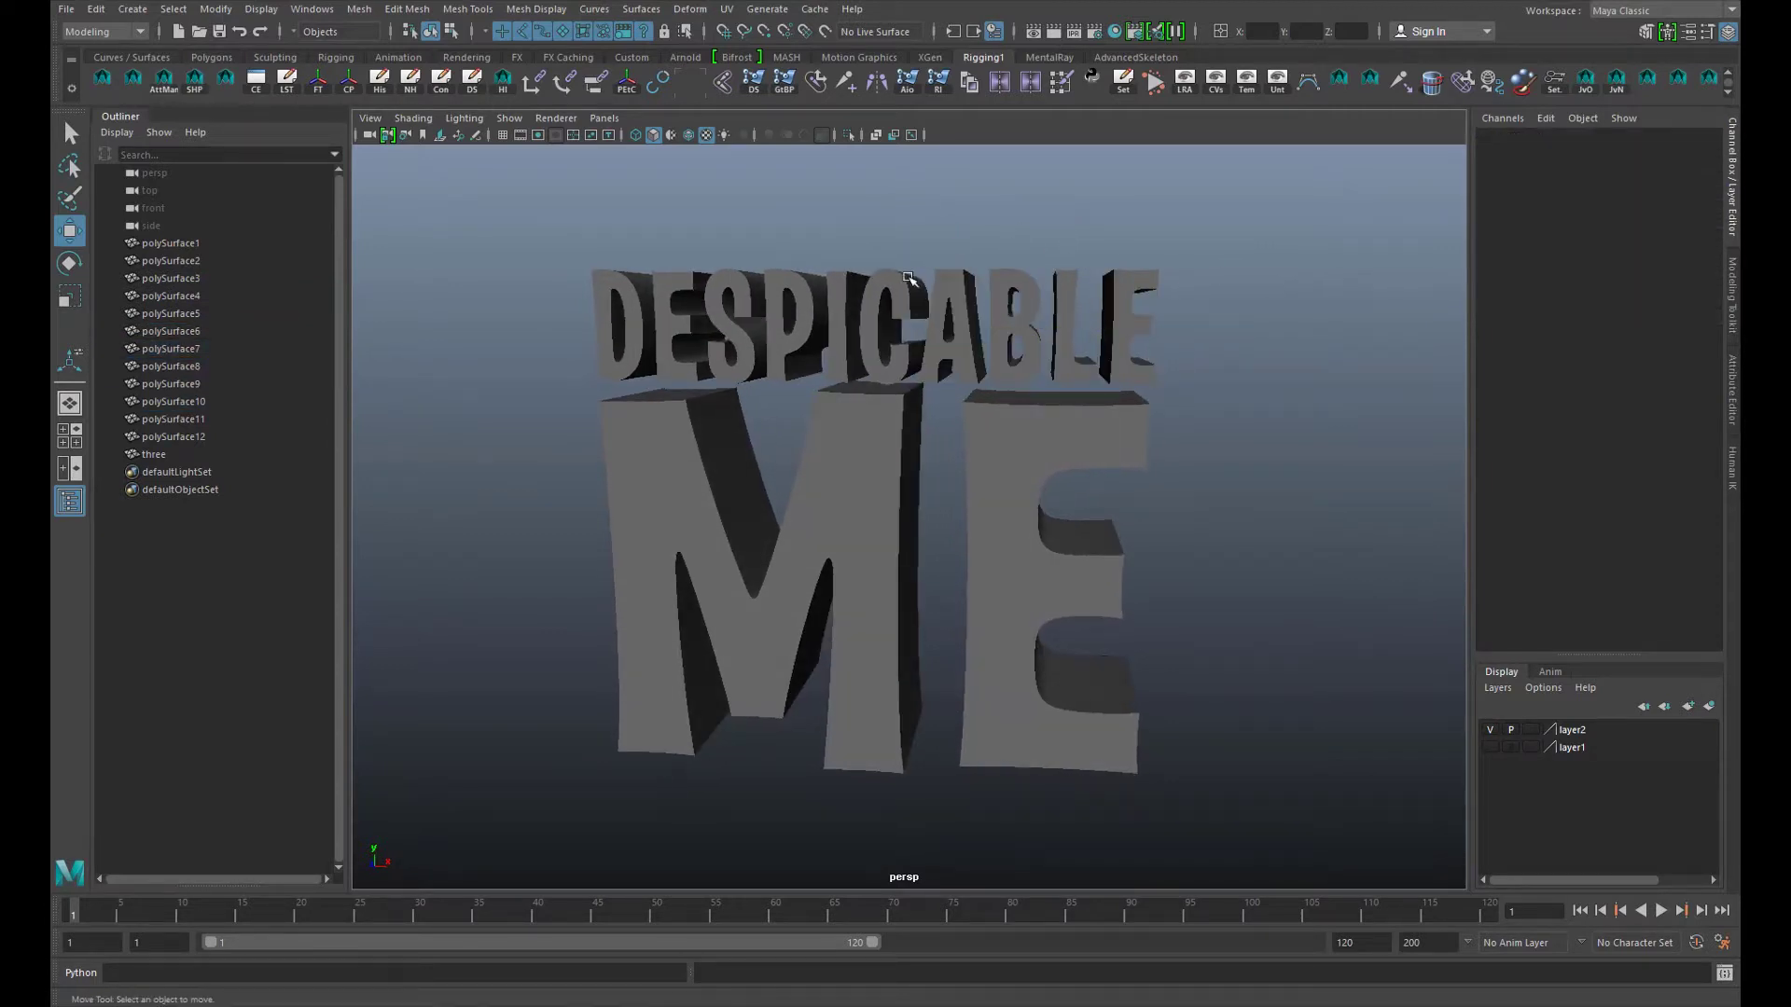
- Select the large M and E below the word DESPICABLE and check the title's depth from another angle
{"action": "left_click", "coordinate": [834, 466]}
{"action": "left_click", "coordinate": [1007, 439]}
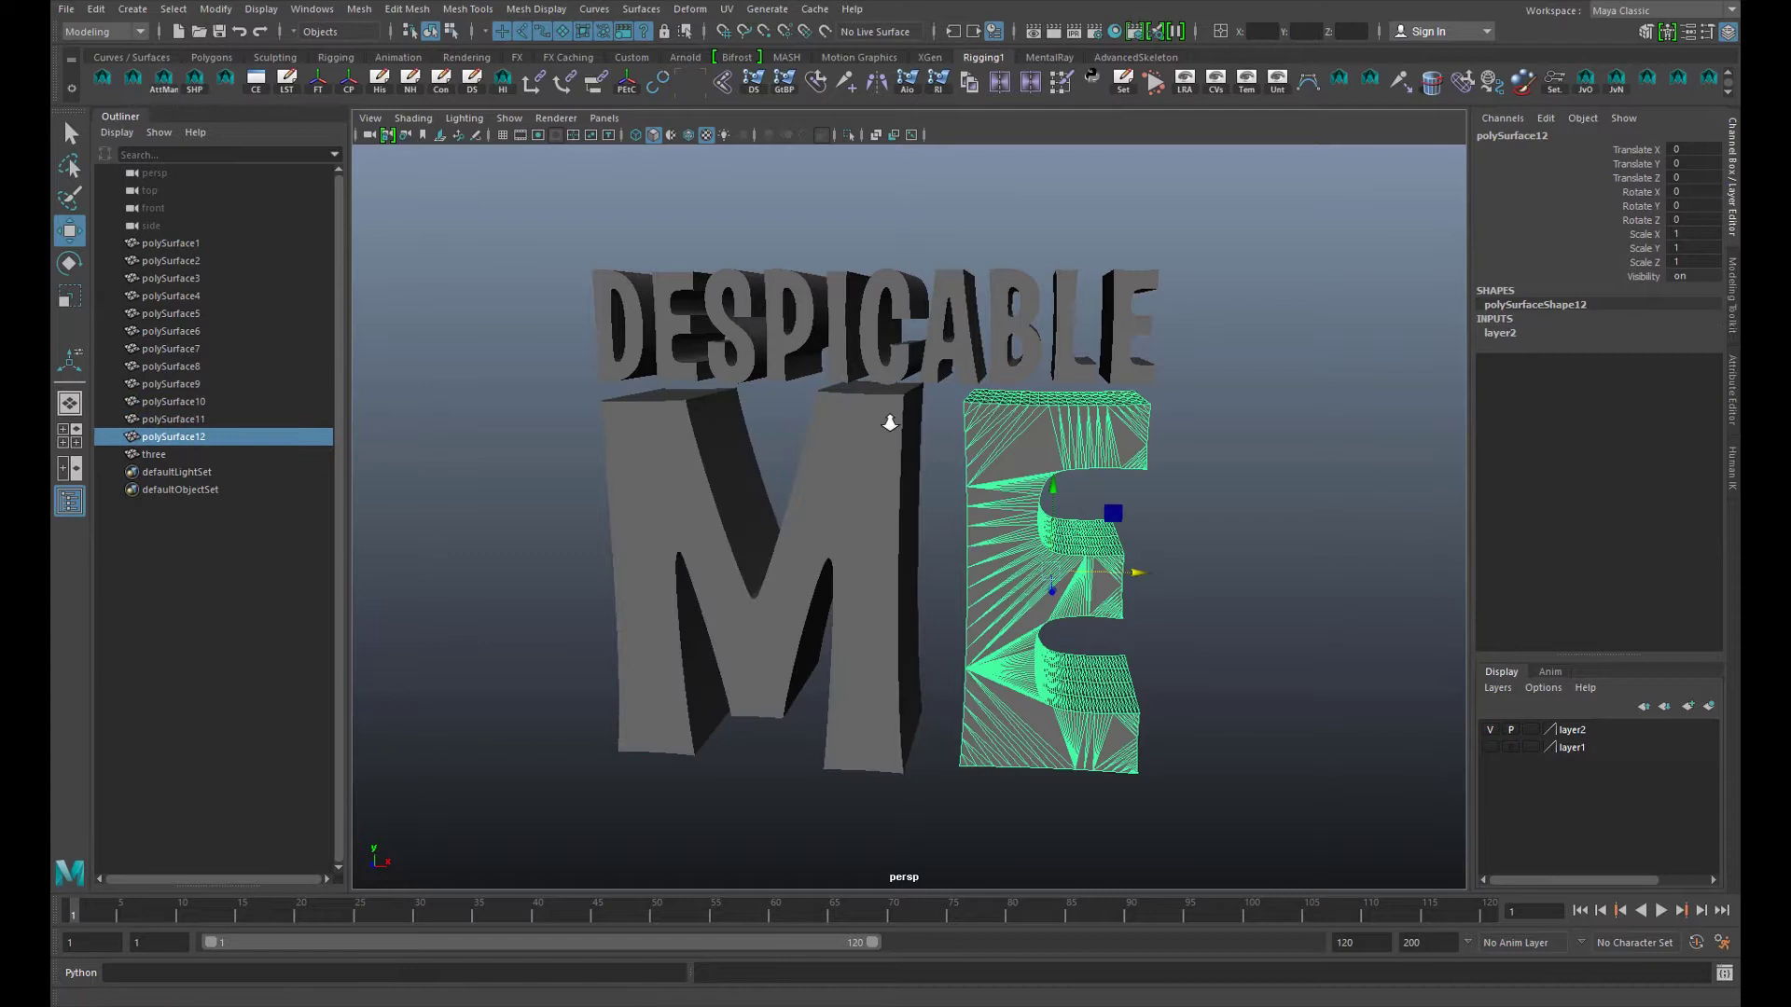
{"action": "left_click_drag", "start_coordinate": [887, 412], "coordinate": [927, 428]}
{"action": "left_click", "coordinate": [780, 213]}
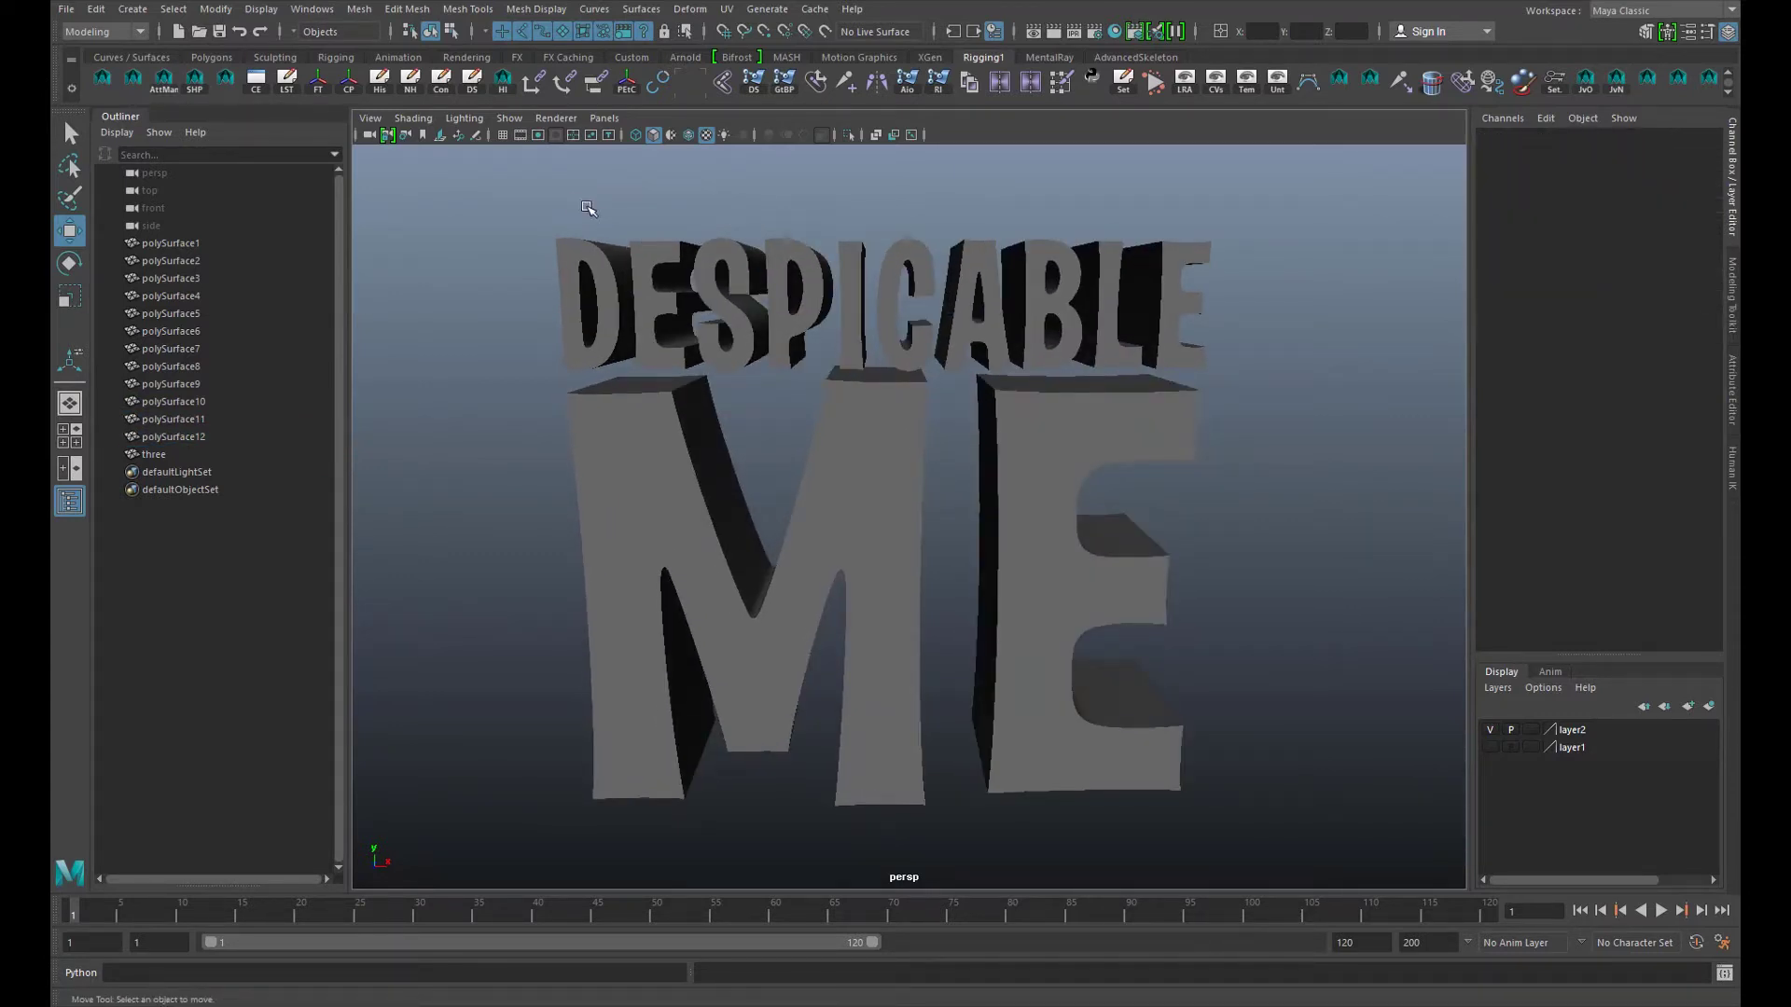
{"action": "left_click_drag", "start_coordinate": [588, 209], "coordinate": [563, 204]}
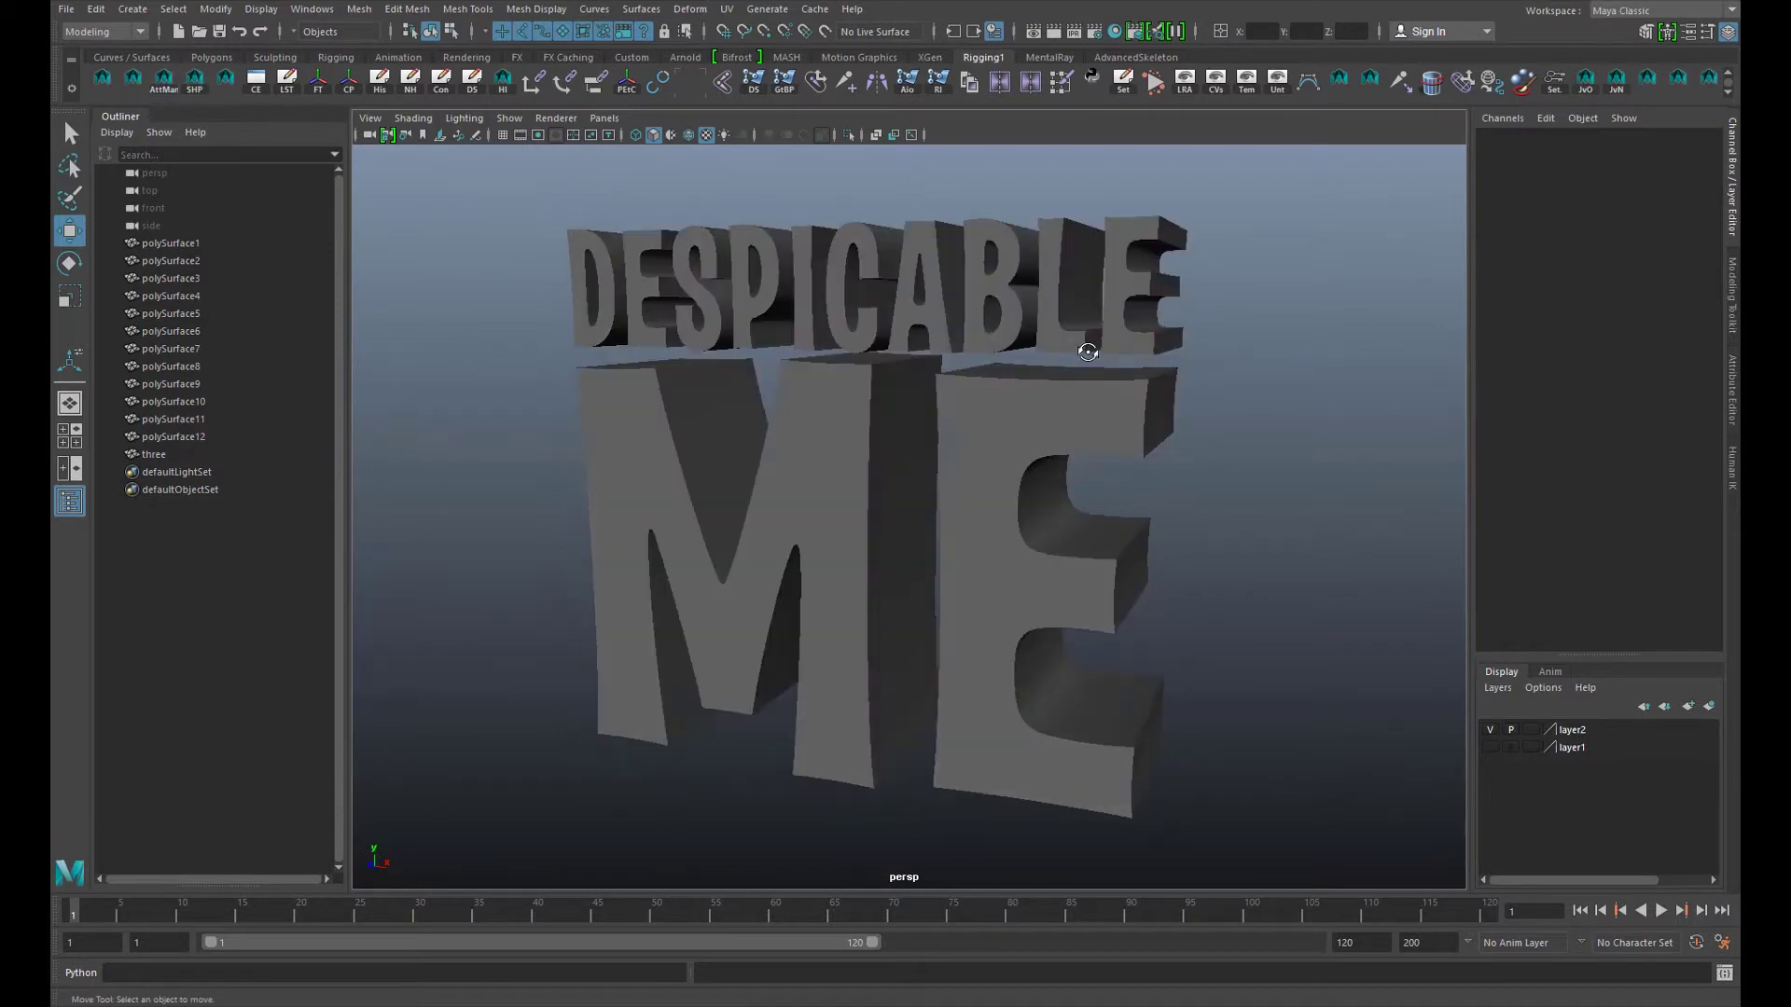
- Toggle the visibility of layer1 and layer2 to compare the two alternatives beside the M, leaving only layer2 shown
{"action": "left_click", "coordinate": [1489, 747]}
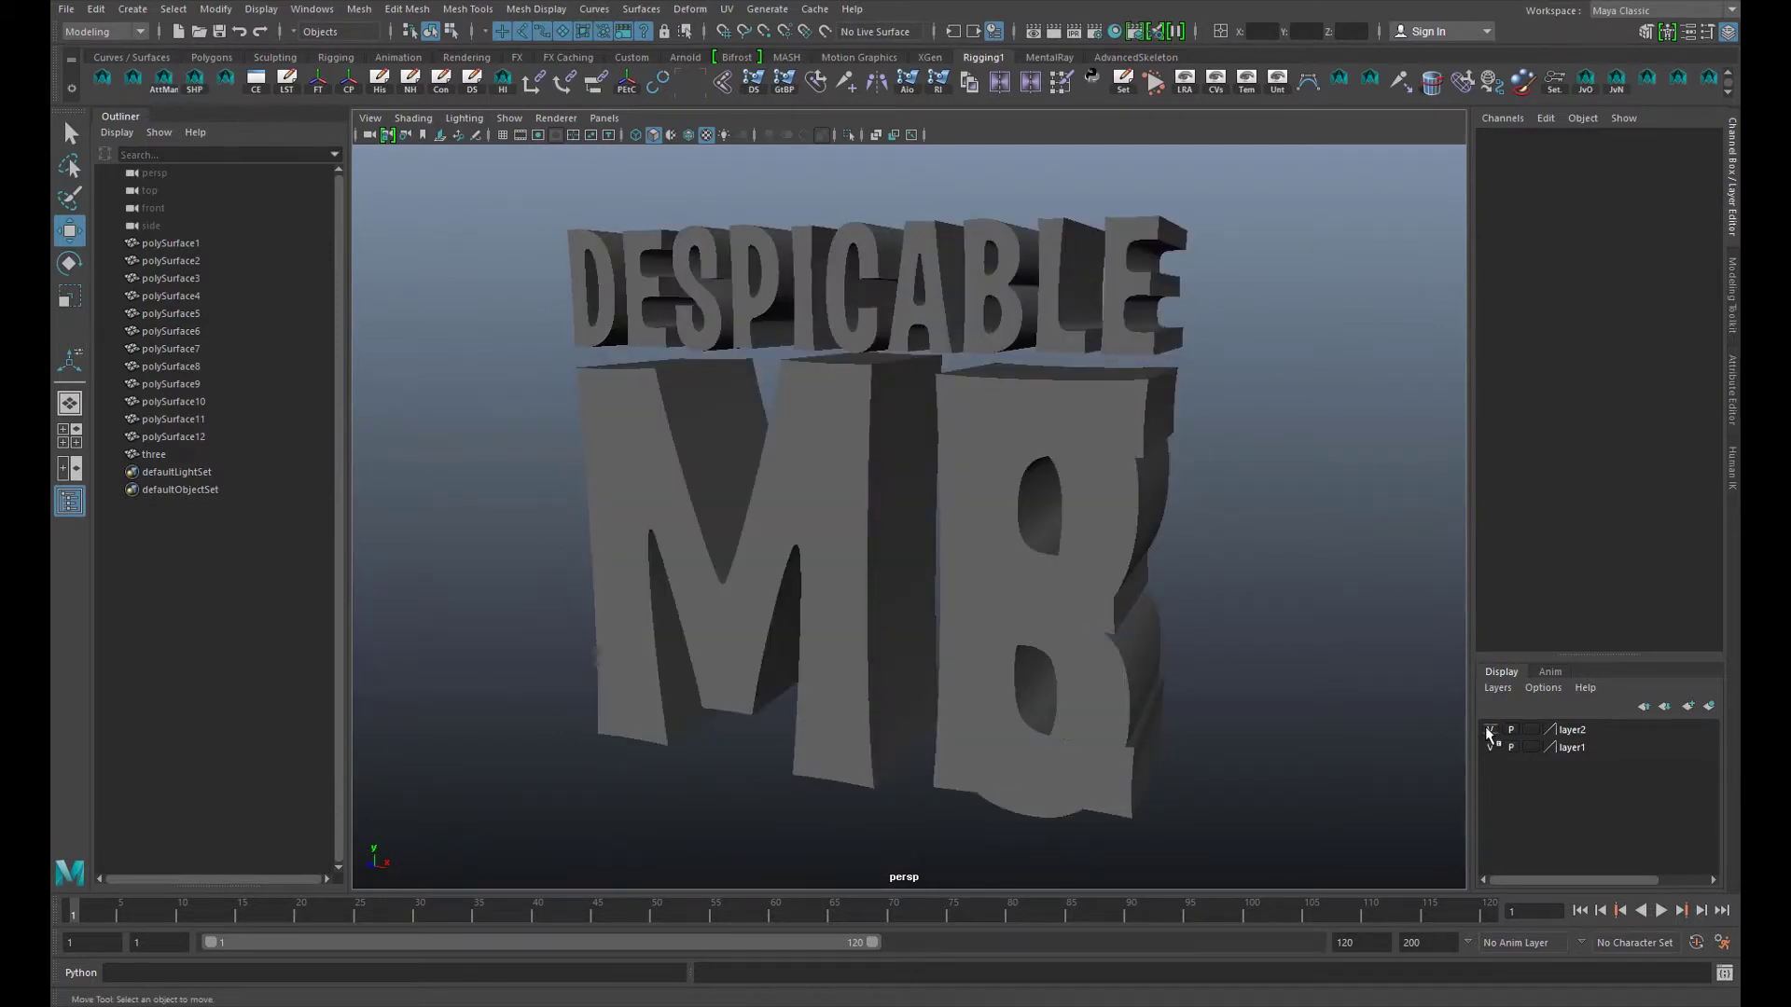
{"action": "left_click", "coordinate": [1490, 730]}
{"action": "left_click", "coordinate": [1489, 729]}
{"action": "left_click", "coordinate": [1489, 746]}
{"action": "left_click", "coordinate": [1489, 730]}
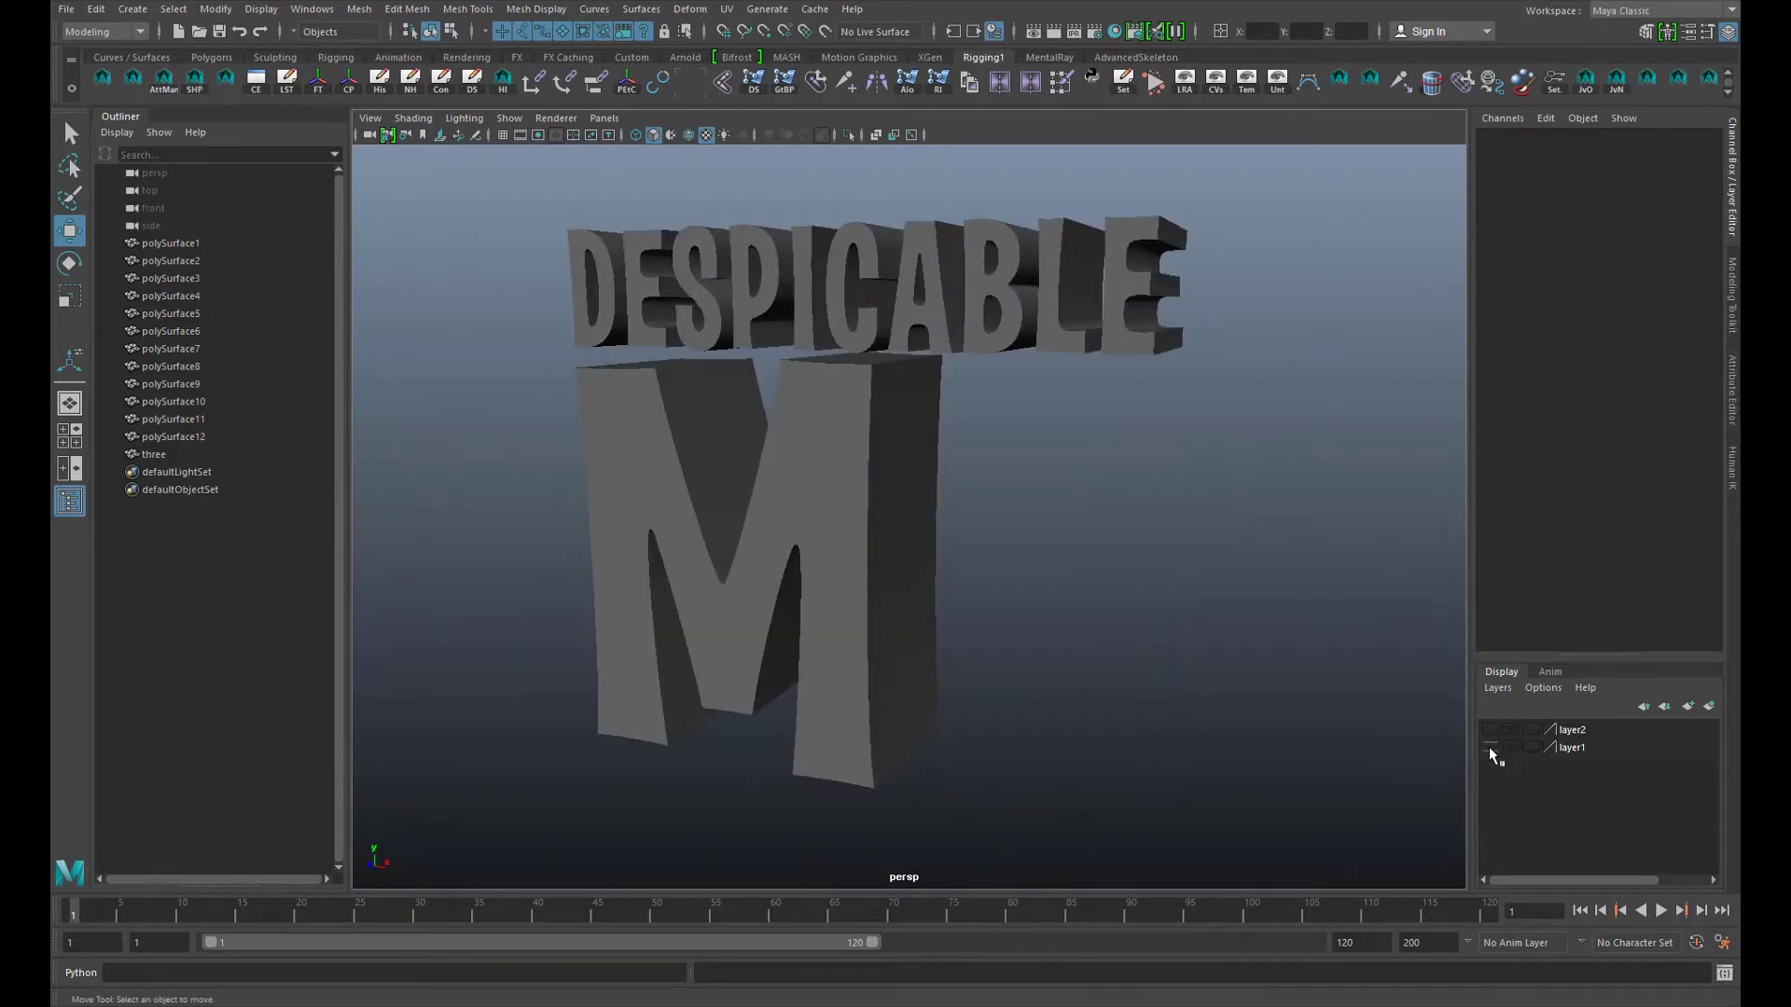
{"action": "left_click", "coordinate": [1490, 747]}
{"action": "left_click", "coordinate": [1489, 730]}
{"action": "left_click", "coordinate": [1489, 747]}
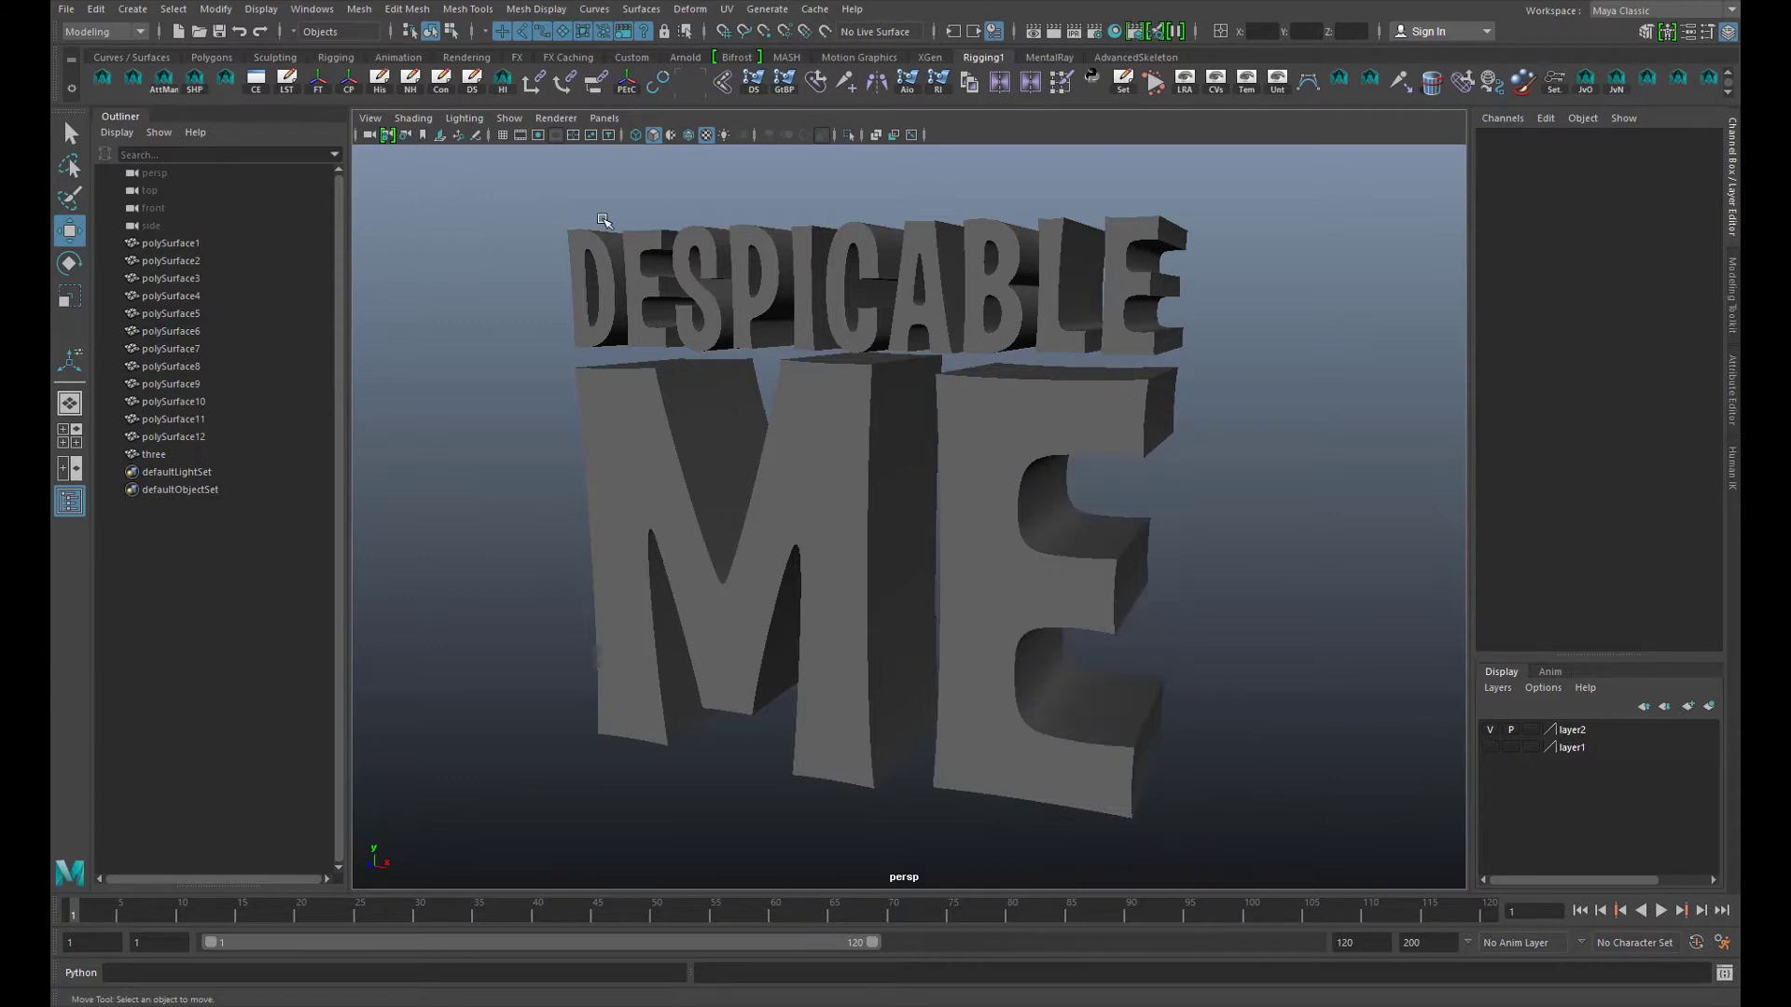
- Examine the individual letter meshes again, selecting several letters of DESPICABLE and the large M and E
{"action": "left_click", "coordinate": [593, 285]}
{"action": "left_click", "coordinate": [654, 342]}
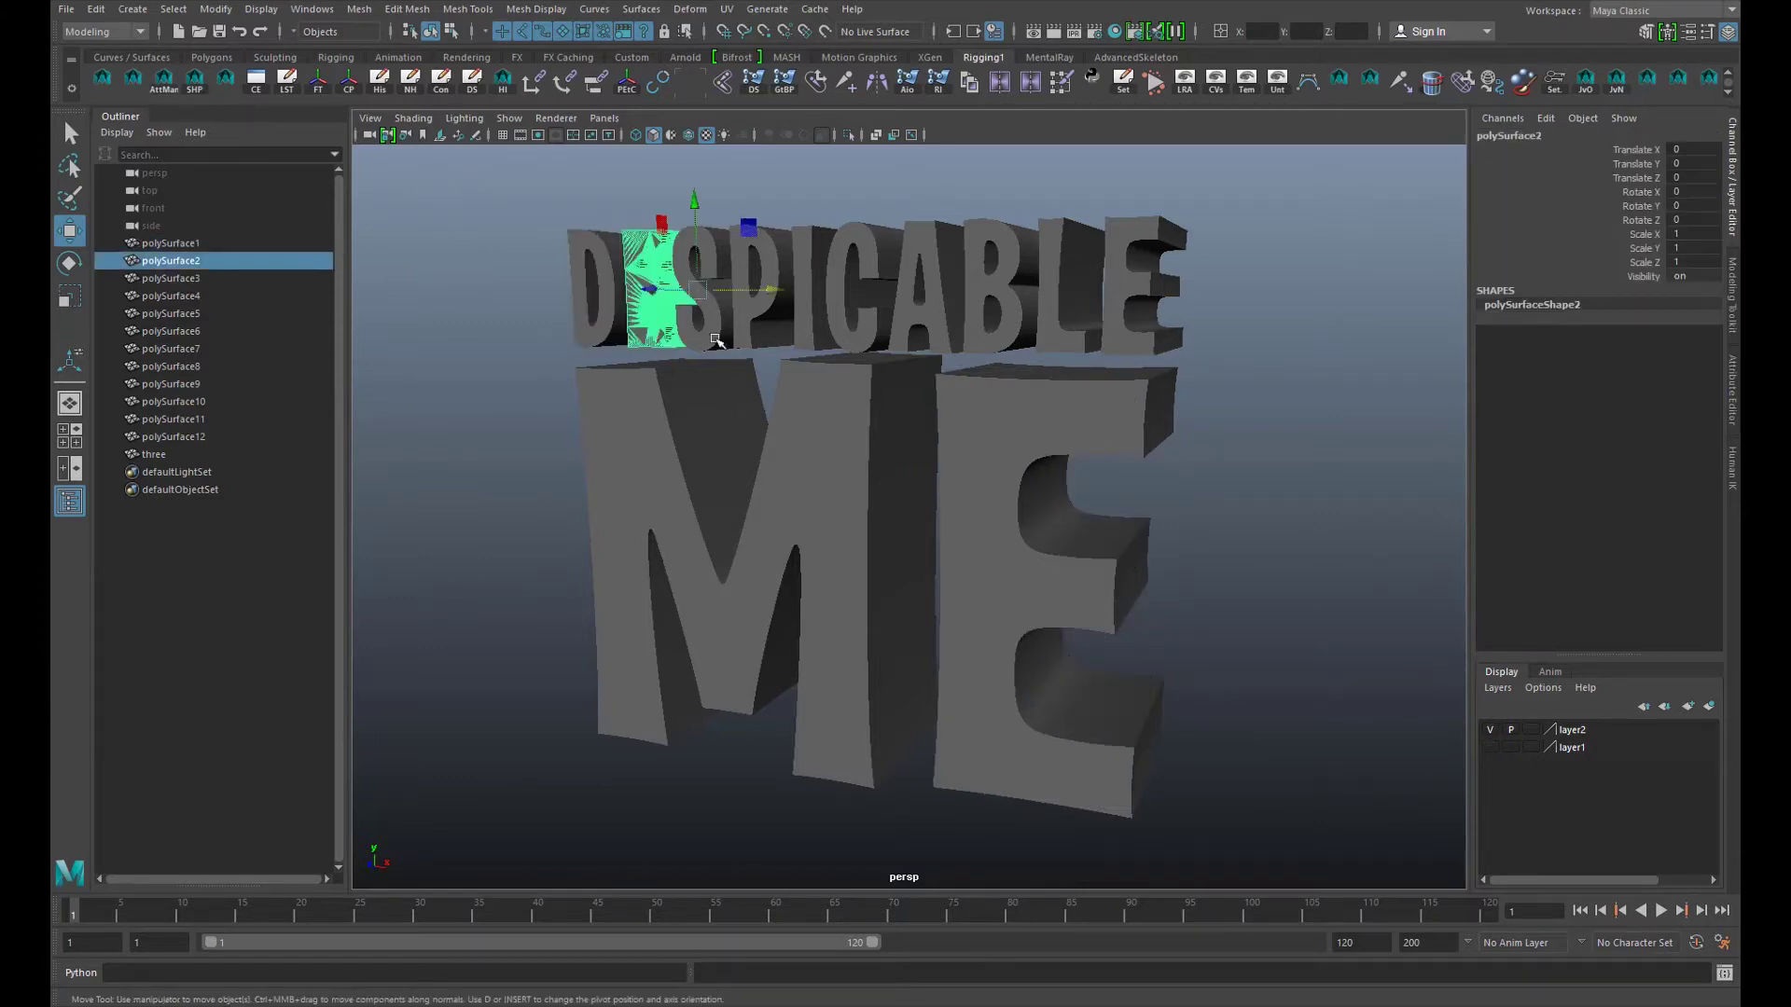
{"action": "left_click", "coordinate": [716, 337]}
{"action": "left_click", "coordinate": [757, 328]}
{"action": "left_click", "coordinate": [827, 450]}
{"action": "left_click", "coordinate": [841, 332]}
{"action": "left_click", "coordinate": [841, 378]}
{"action": "left_click", "coordinate": [996, 446]}
{"action": "left_click", "coordinate": [802, 441]}
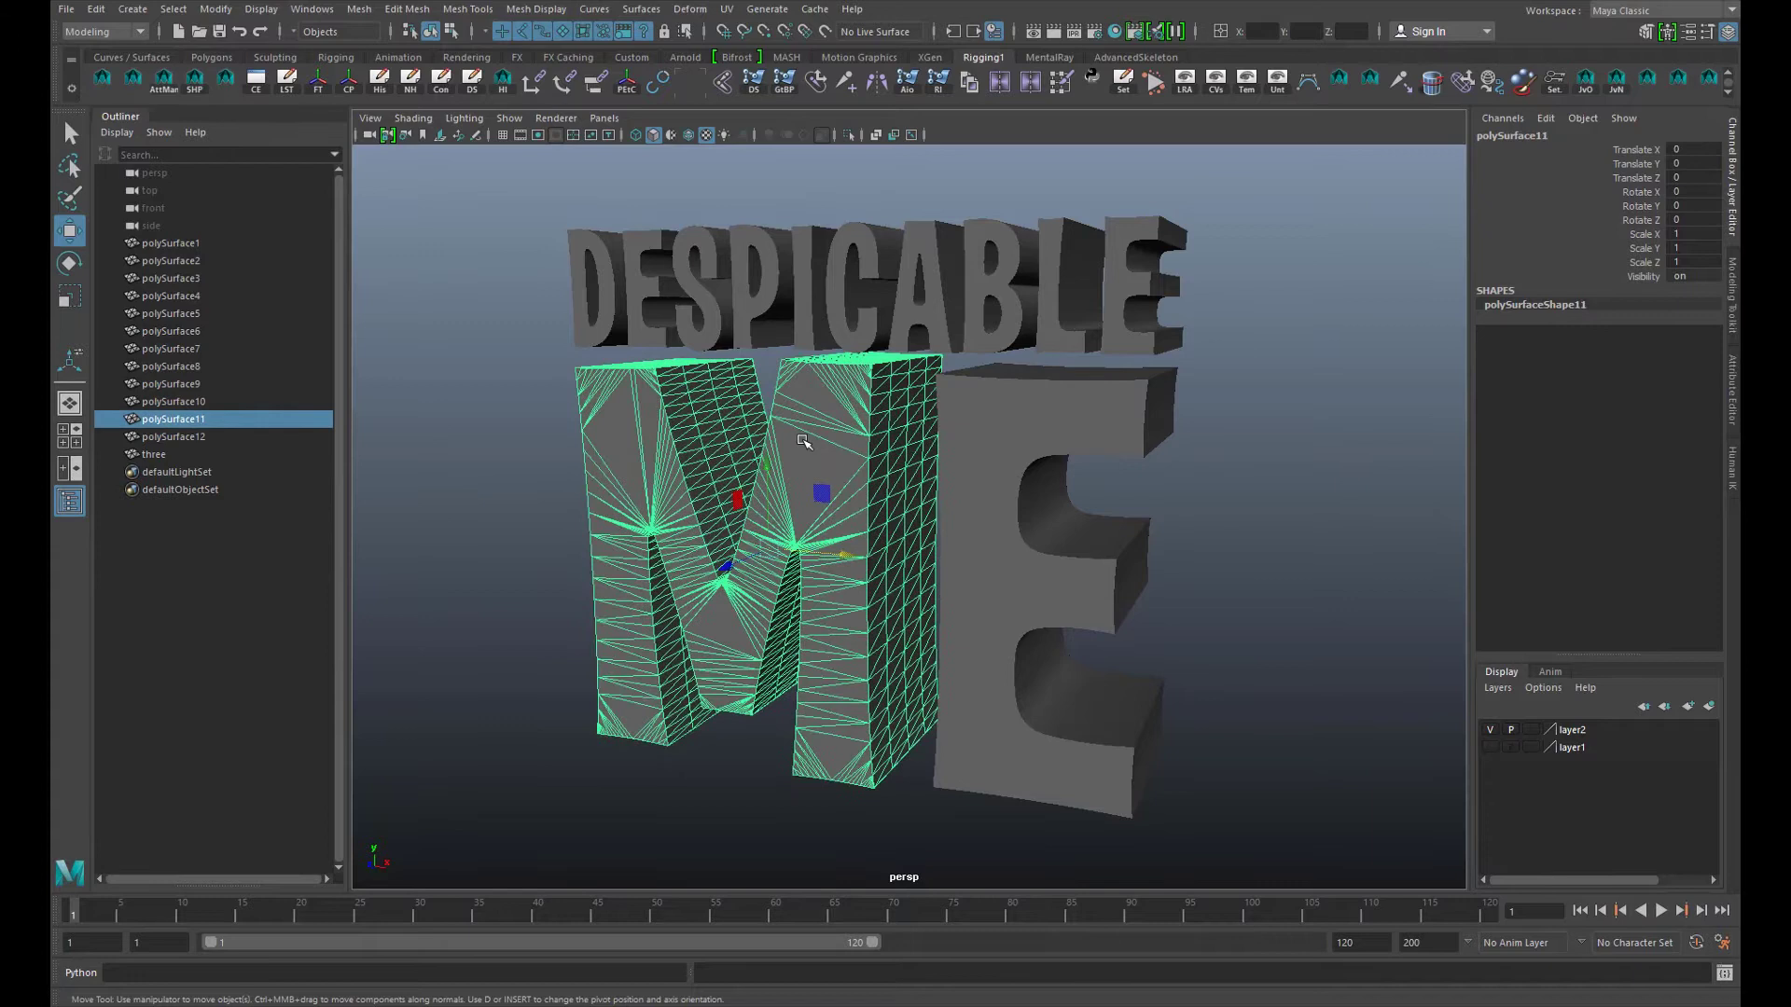
{"action": "right_click", "coordinate": [802, 440]}
{"action": "mouse_move", "coordinate": [828, 916]}
{"action": "left_click", "coordinate": [1183, 608]}
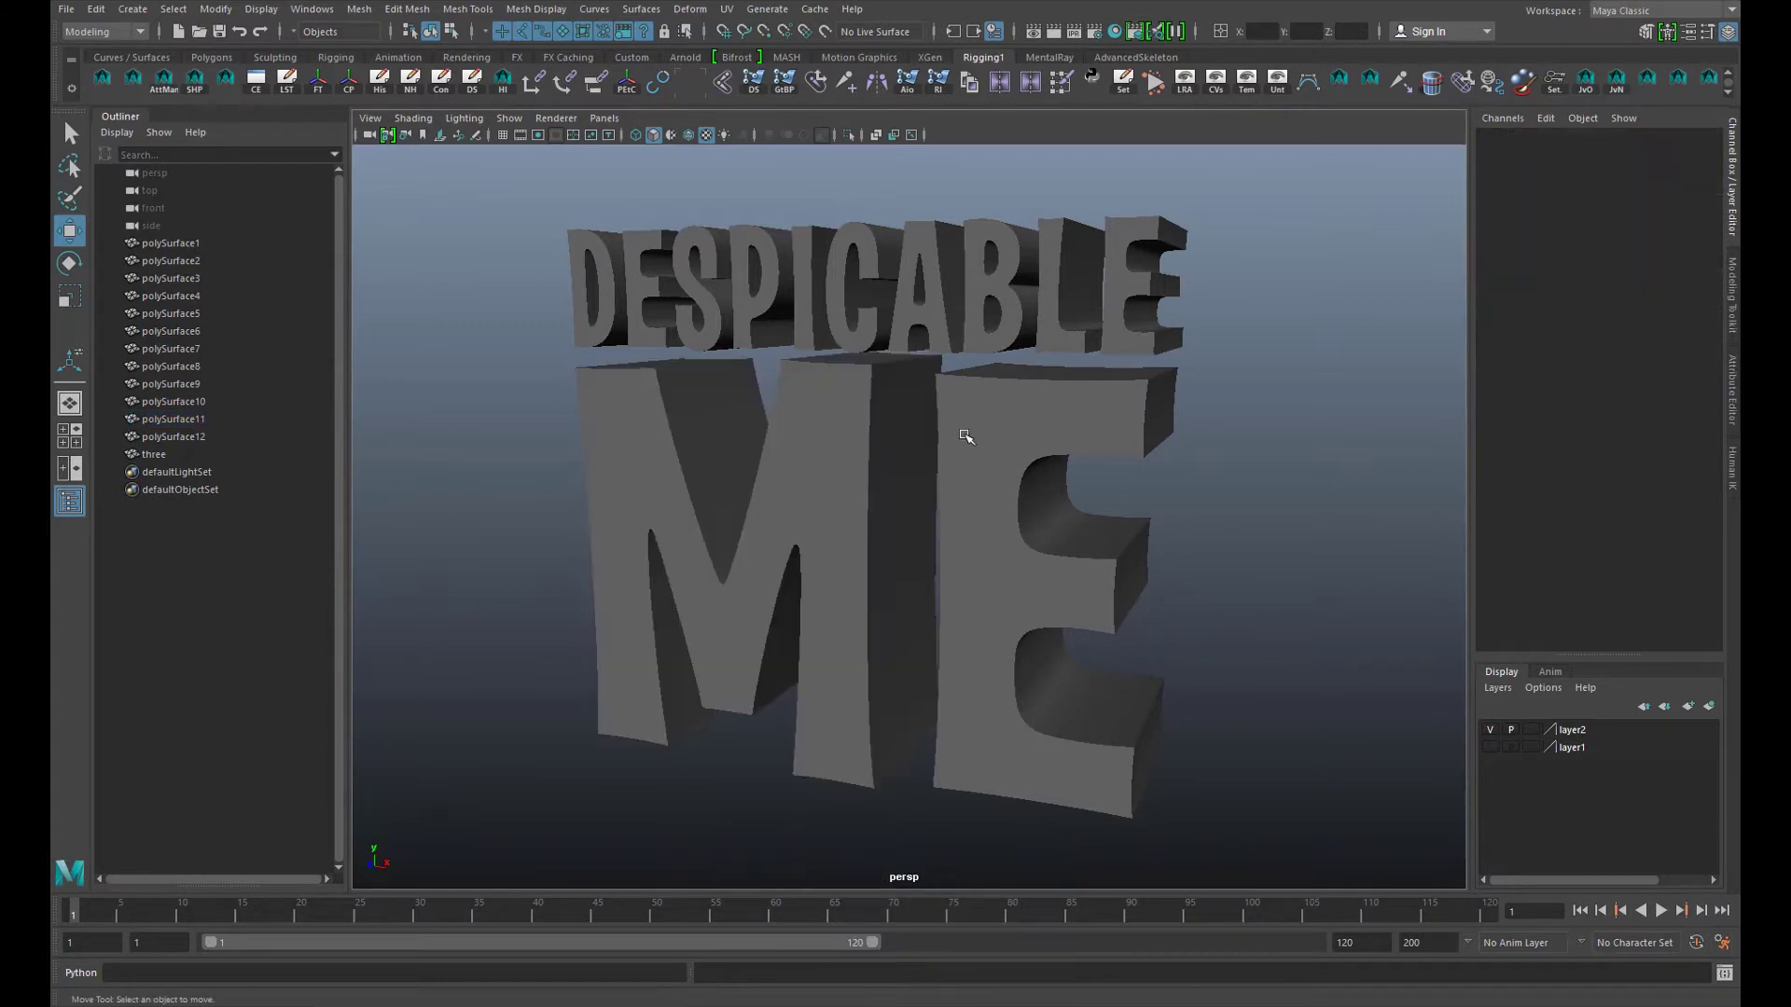
{"action": "left_click_drag", "start_coordinate": [963, 435], "coordinate": [986, 433]}
{"action": "left_click", "coordinate": [820, 266]}
{"action": "left_click", "coordinate": [931, 205]}
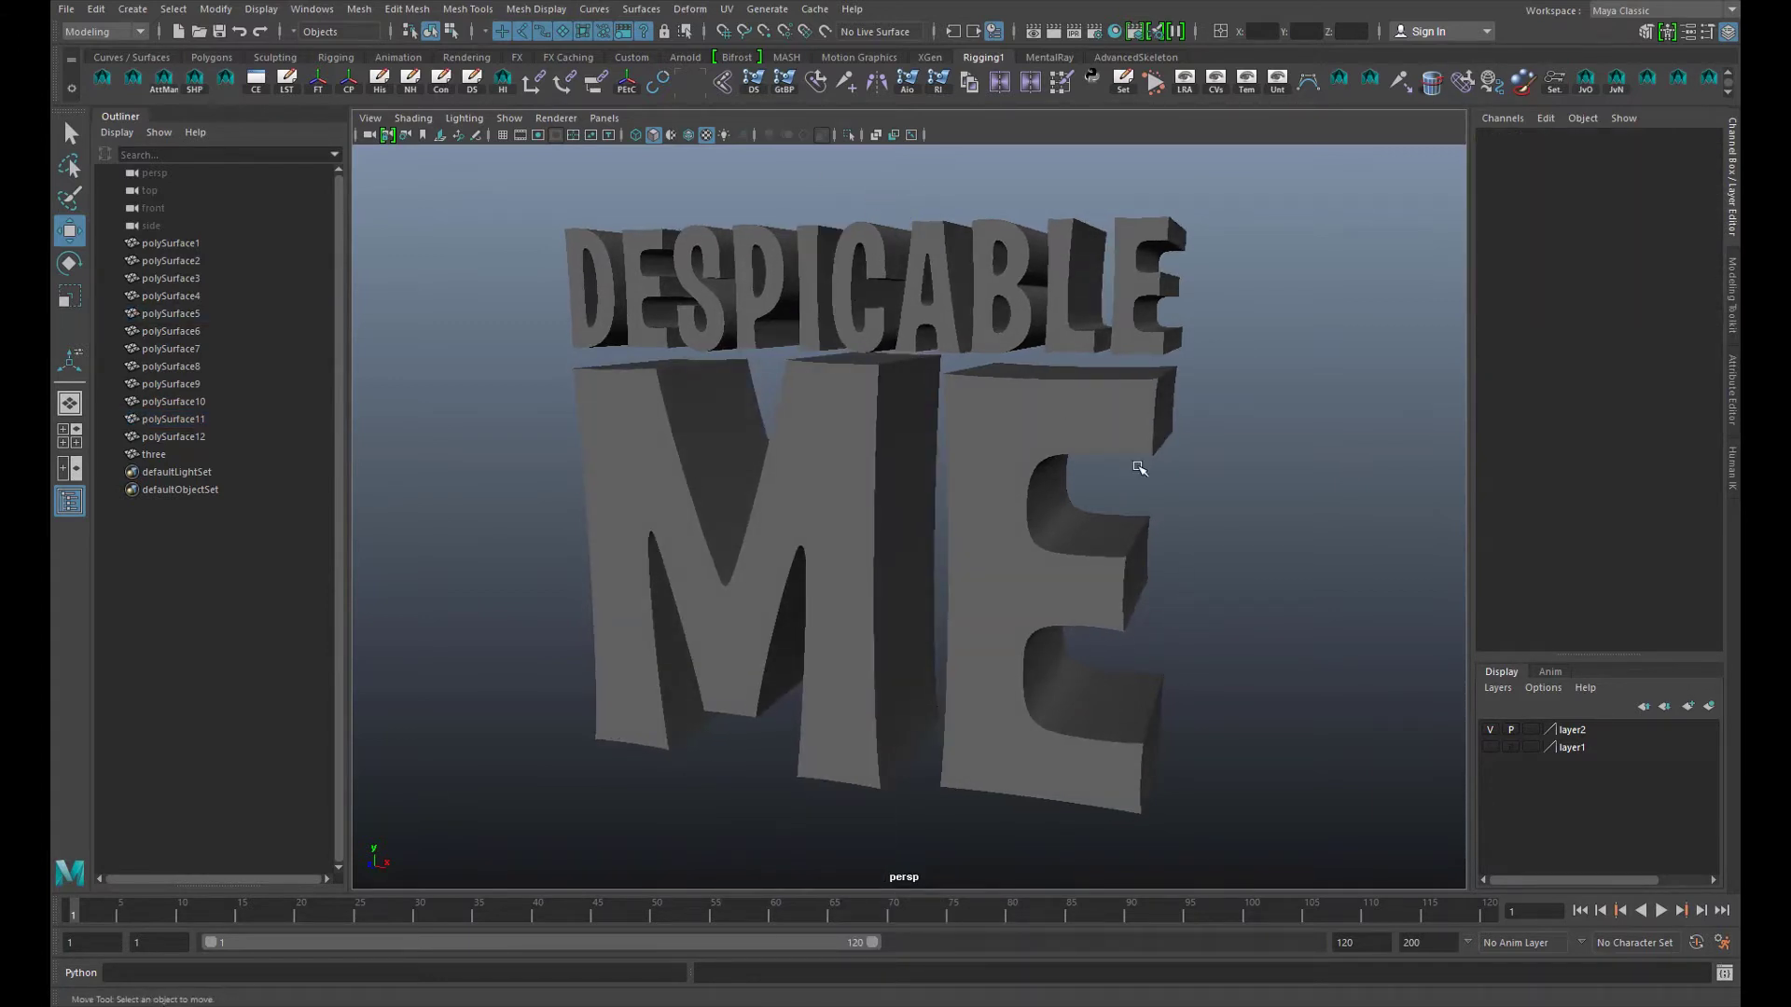
- Swap the display between the 3 on layer1 and the E on layer2 to compare both title versions
{"action": "left_click", "coordinate": [1492, 748]}
{"action": "left_click", "coordinate": [1492, 731]}
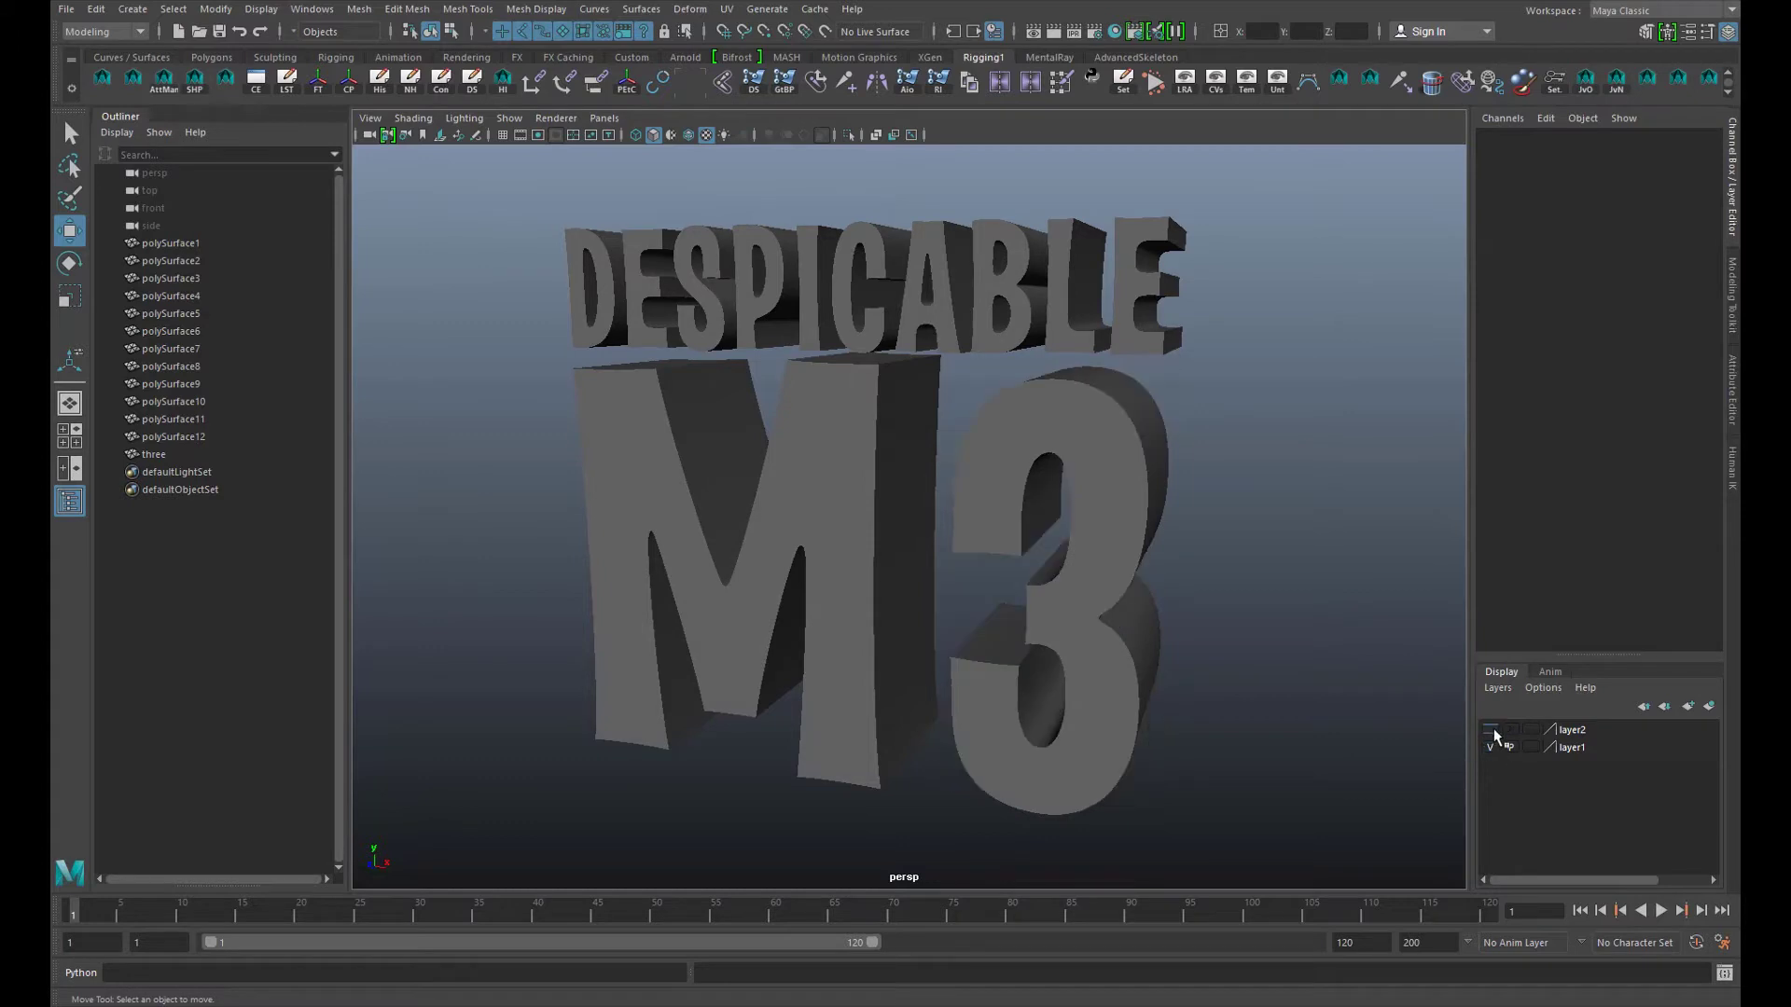
{"action": "left_click", "coordinate": [1491, 731]}
{"action": "left_click", "coordinate": [1492, 747]}
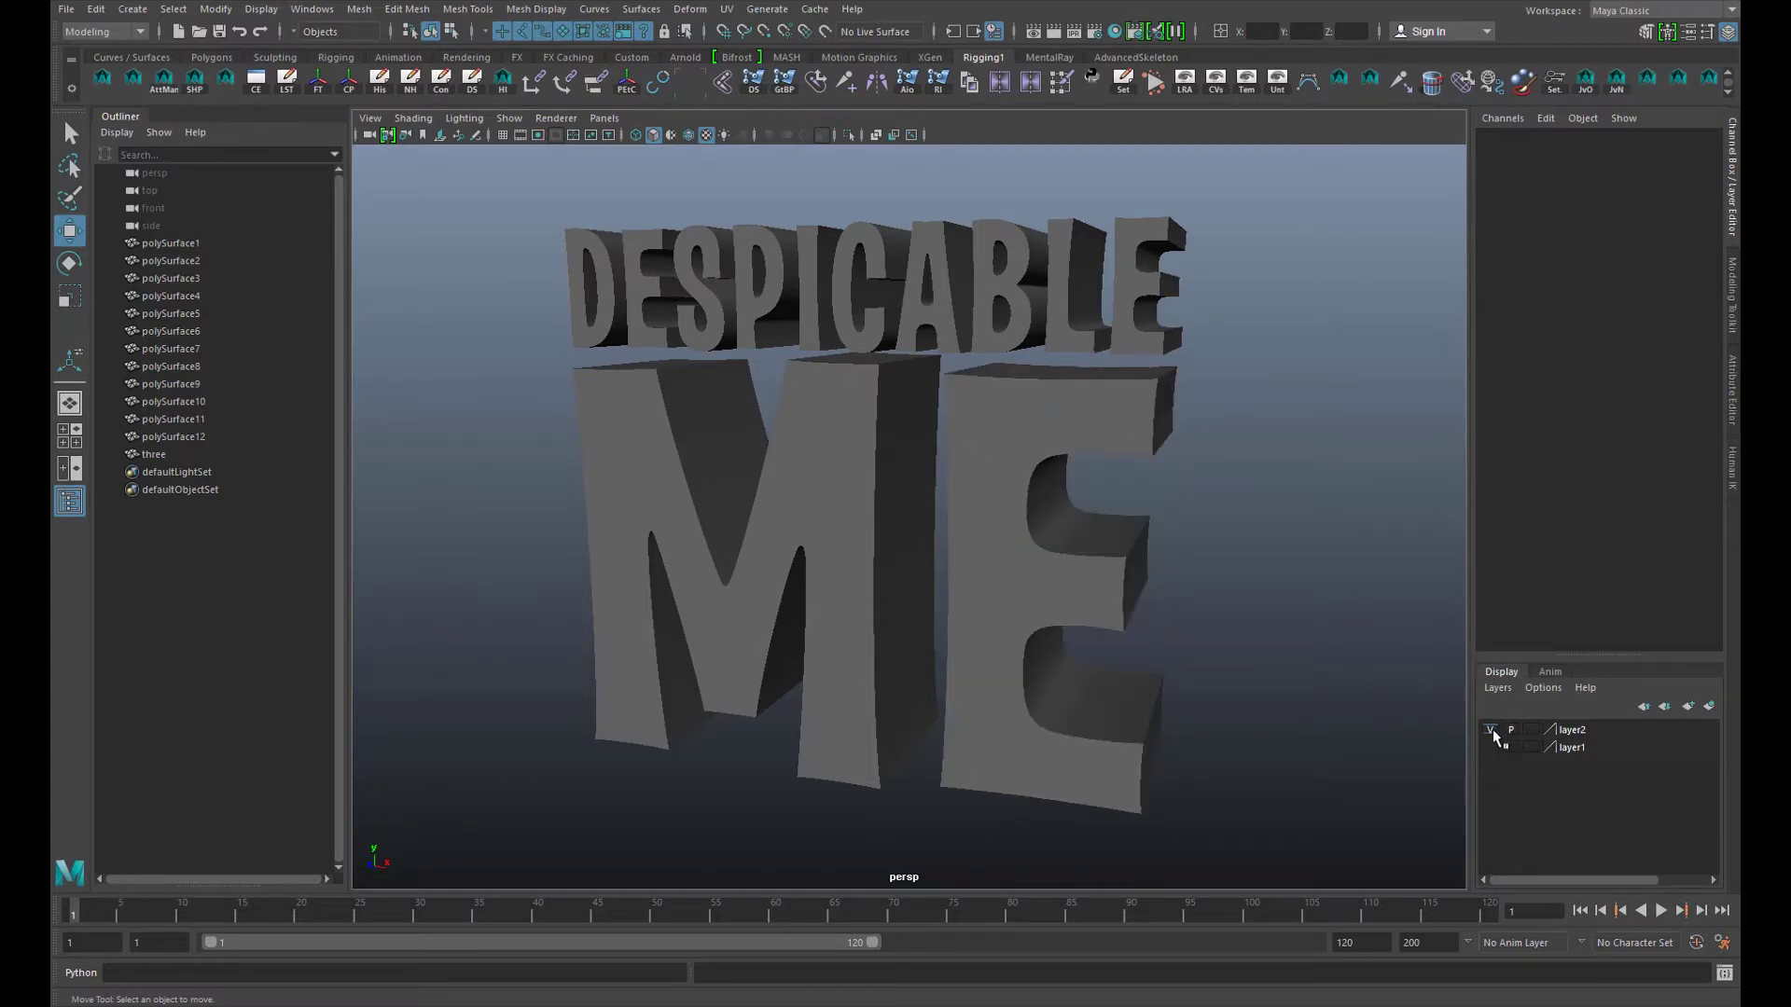
{"action": "left_click", "coordinate": [1492, 731]}
{"action": "left_click", "coordinate": [1491, 747]}
{"action": "left_click", "coordinate": [1491, 731]}
{"action": "left_click", "coordinate": [1491, 732]}
{"action": "left_click", "coordinate": [1490, 748]}
{"action": "left_click", "coordinate": [1490, 748]}
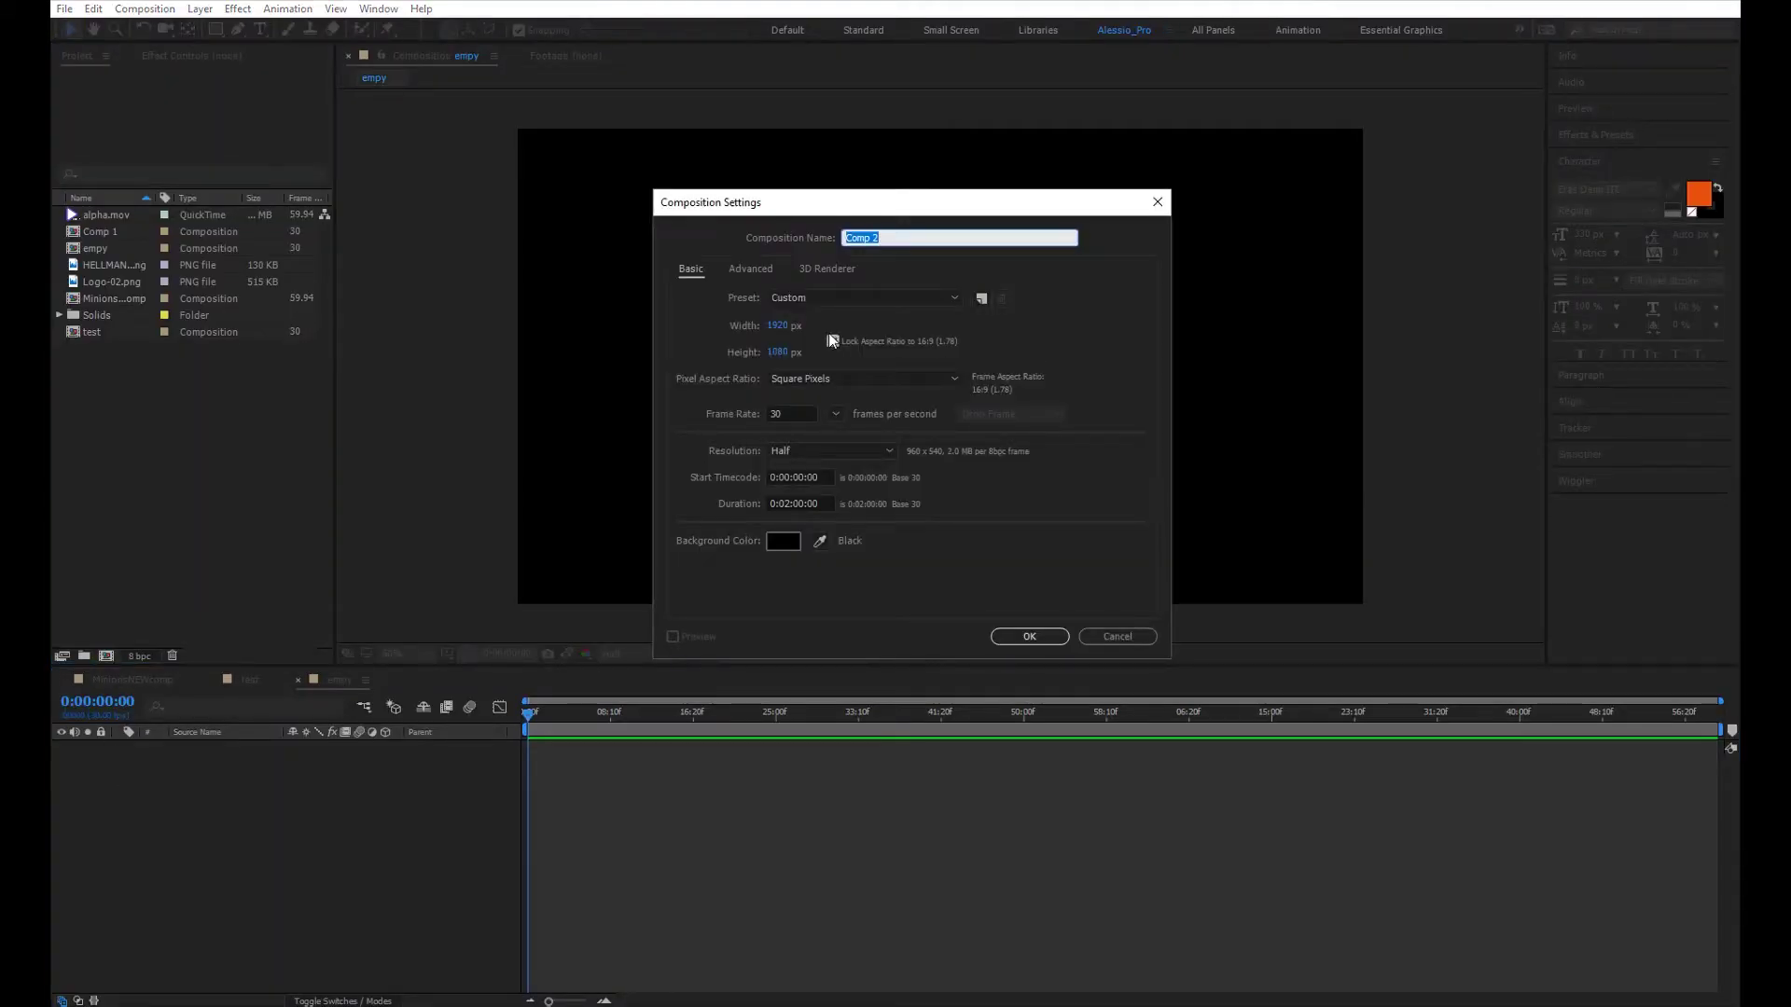
- In After Effects, create a 1920 x 1080, 30 fps composition named MainComp and add a full-size white solid
{"action": "type", "text": "Main"}
{"action": "left_click", "coordinate": [1021, 637]}
{"action": "right_click", "coordinate": [207, 779]}
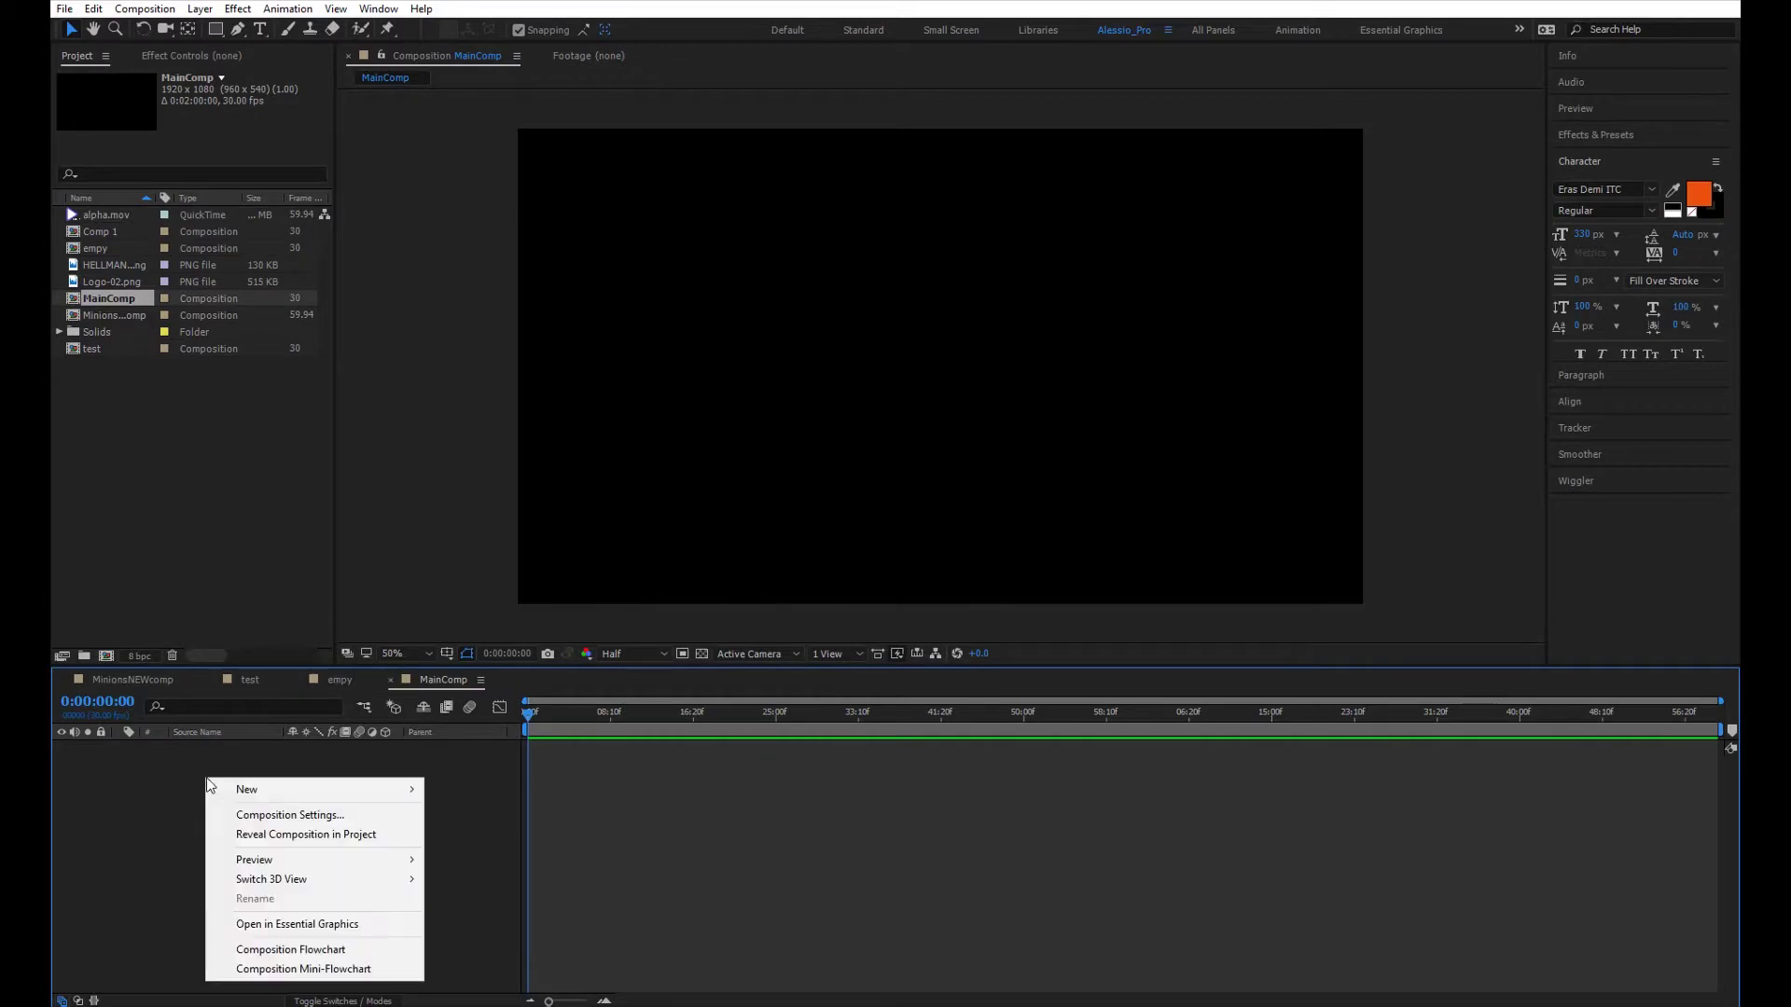
{"action": "mouse_move", "coordinate": [225, 790]}
{"action": "left_click", "coordinate": [489, 833]}
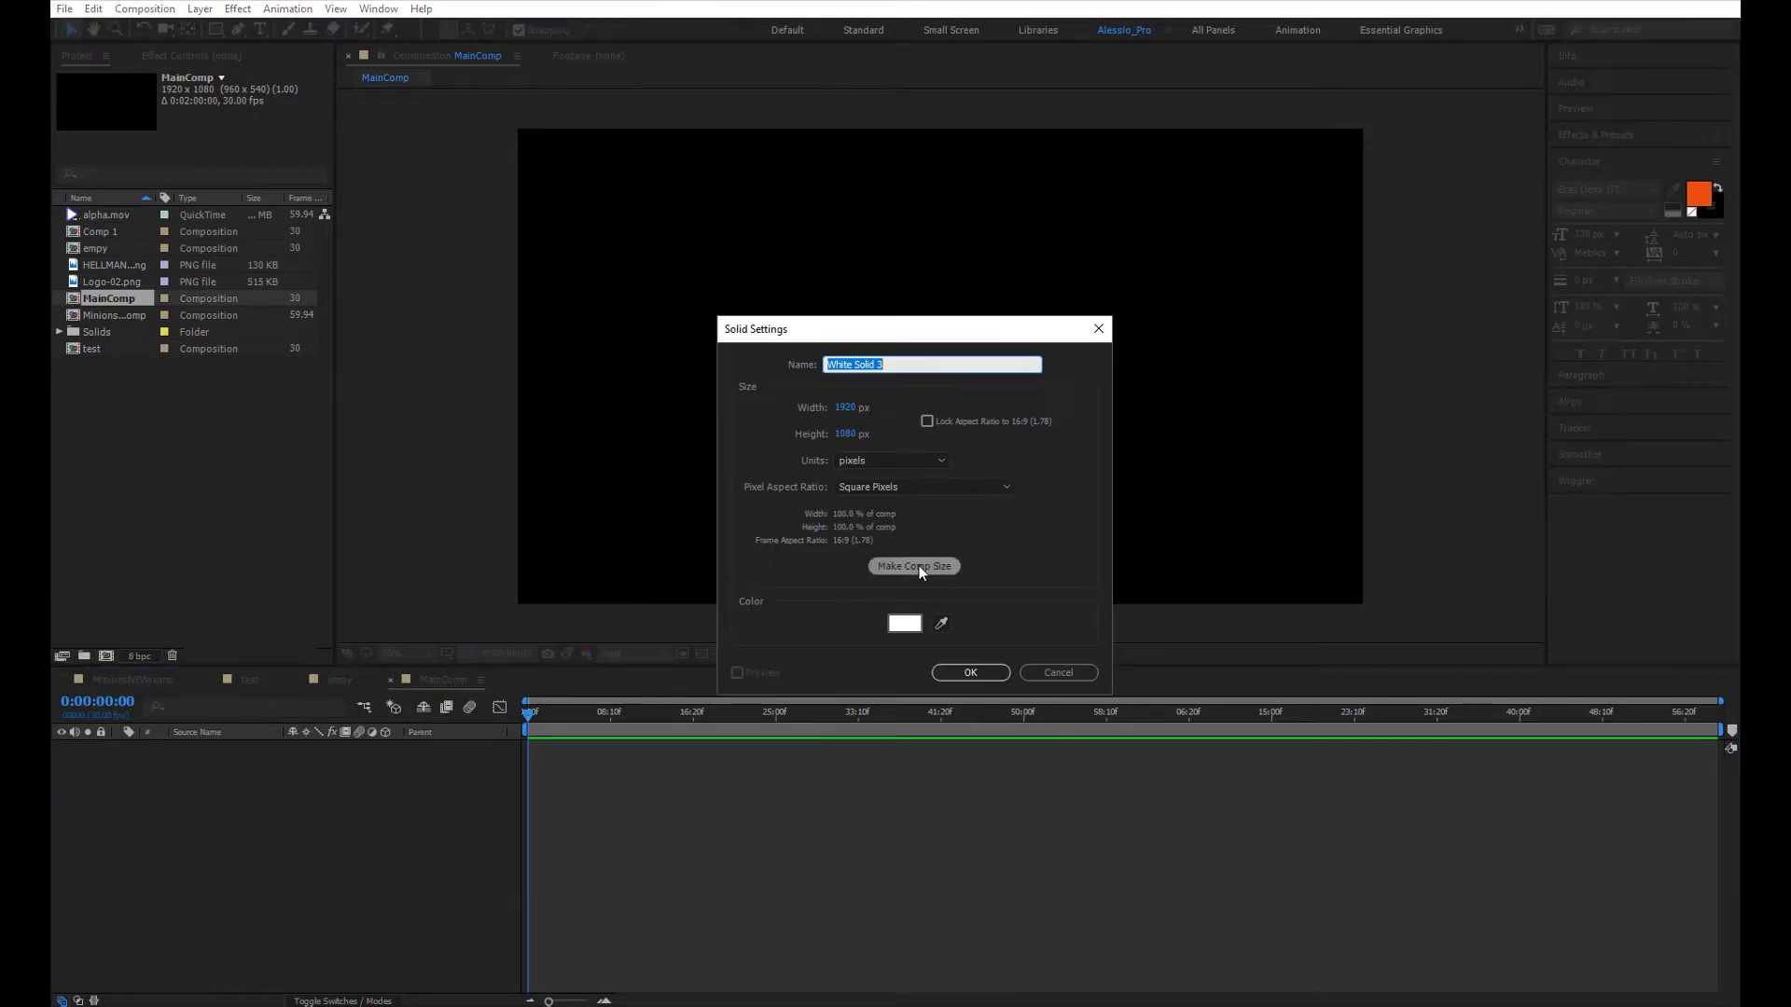
{"action": "left_click", "coordinate": [902, 624]}
{"action": "left_click", "coordinate": [914, 550]}
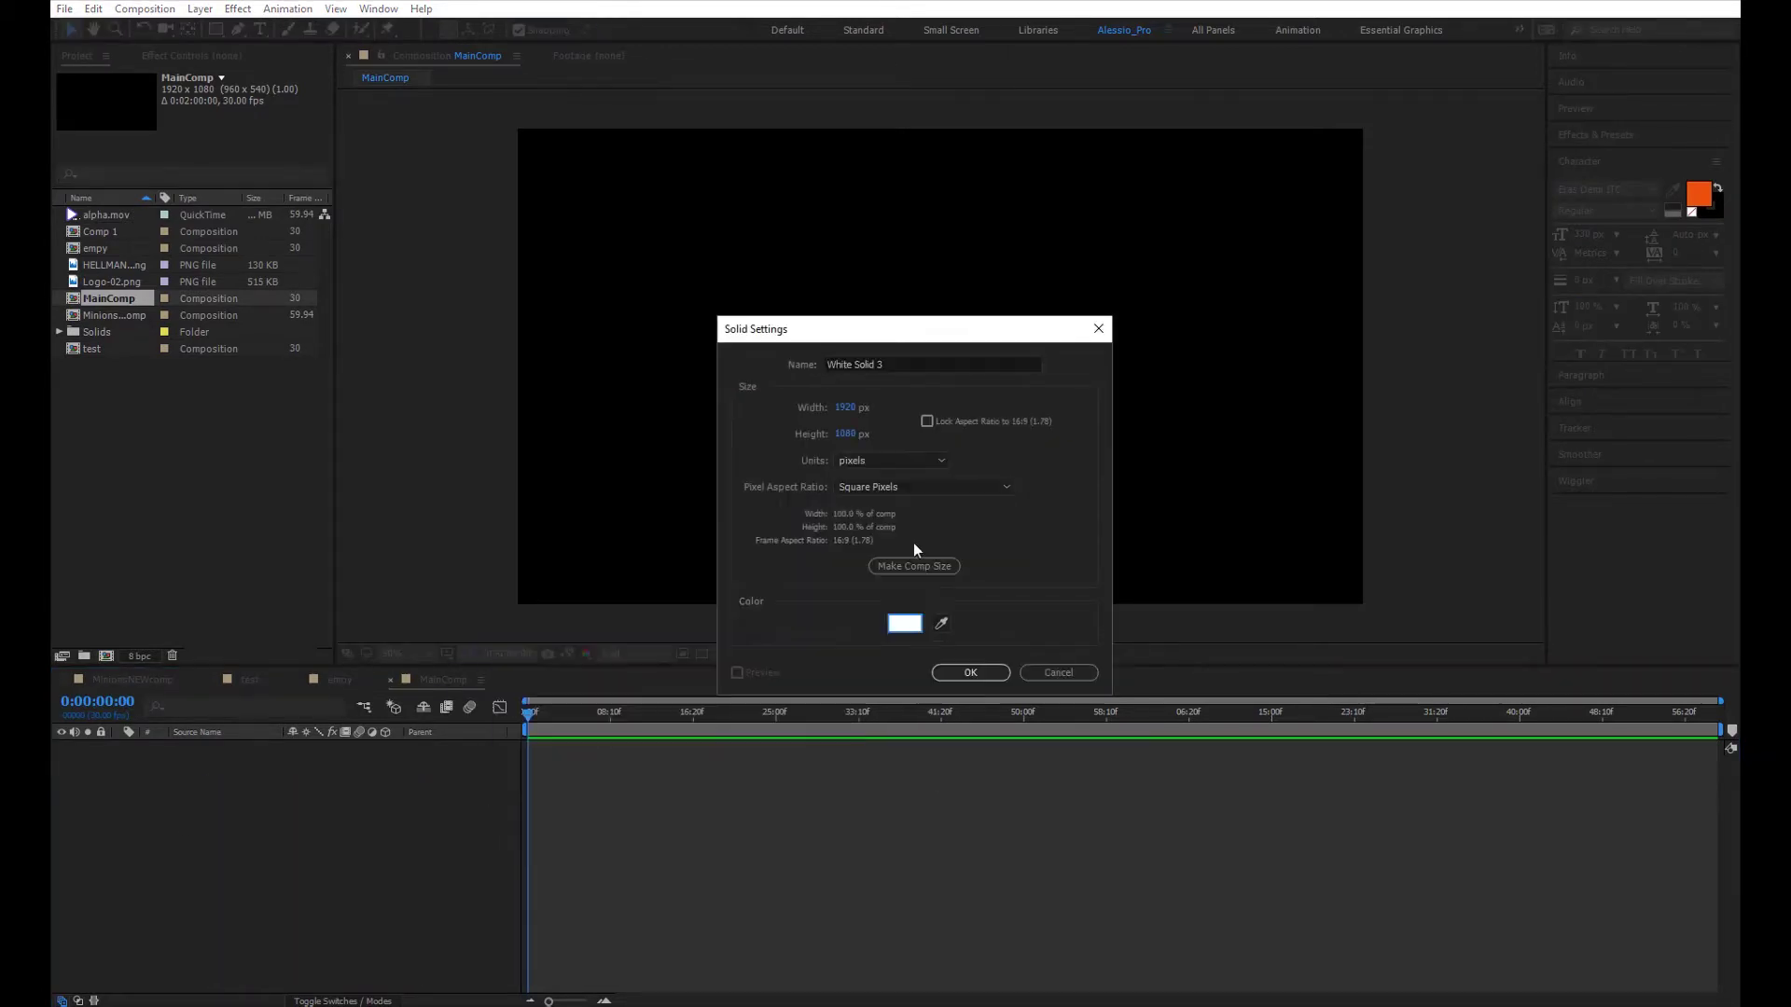
{"action": "left_click", "coordinate": [970, 673]}
- Add a full-size solid with the colour 000000 above the white solid in MainComp
{"action": "right_click", "coordinate": [224, 795]}
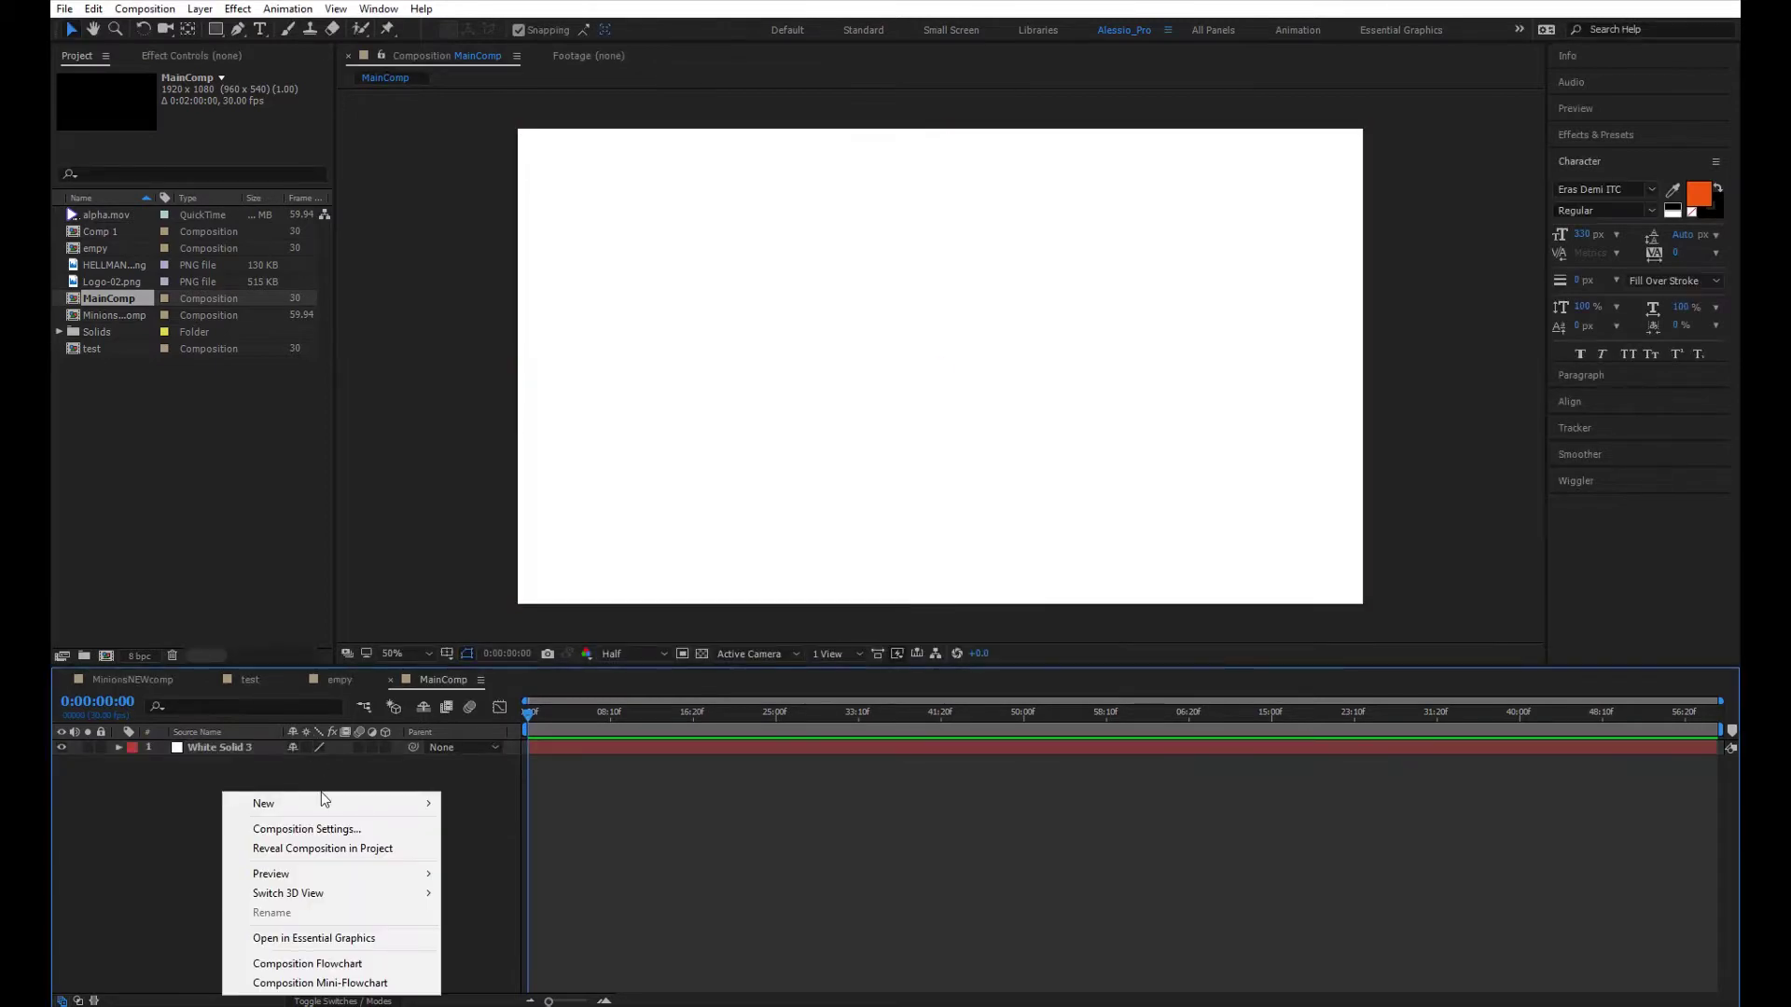
{"action": "left_click", "coordinate": [522, 837]}
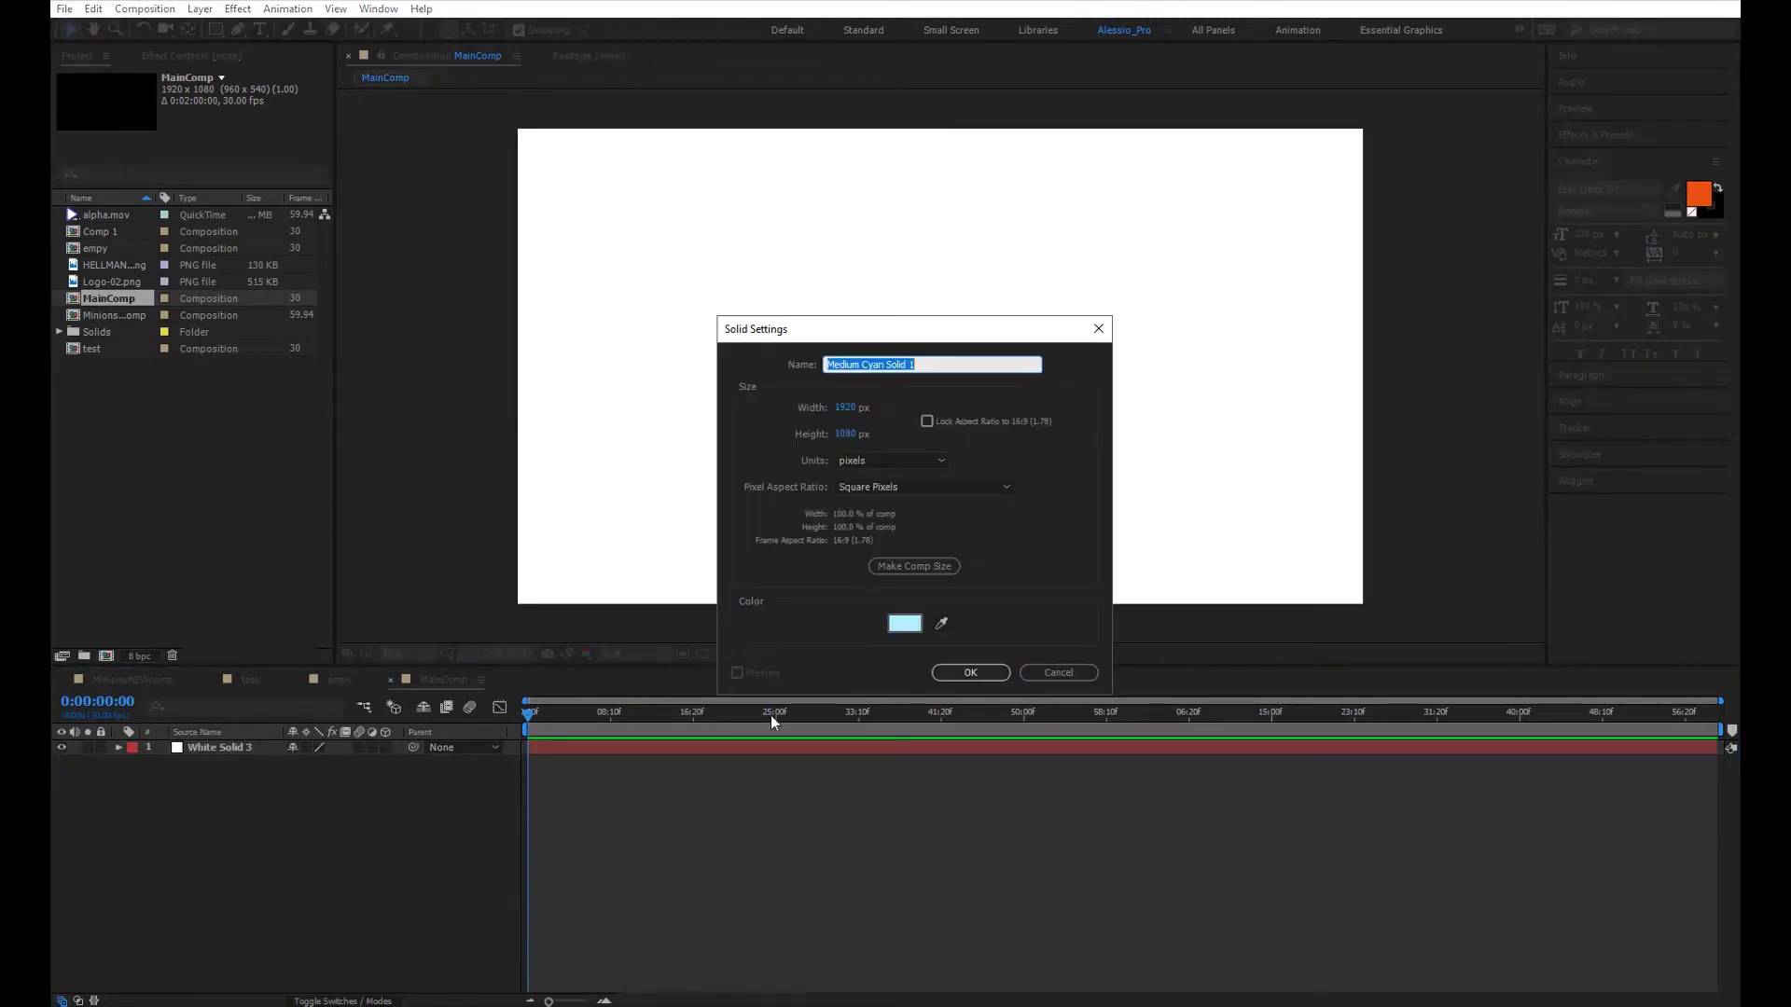
{"action": "left_click", "coordinate": [905, 631]}
{"action": "type", "text": "000000"}
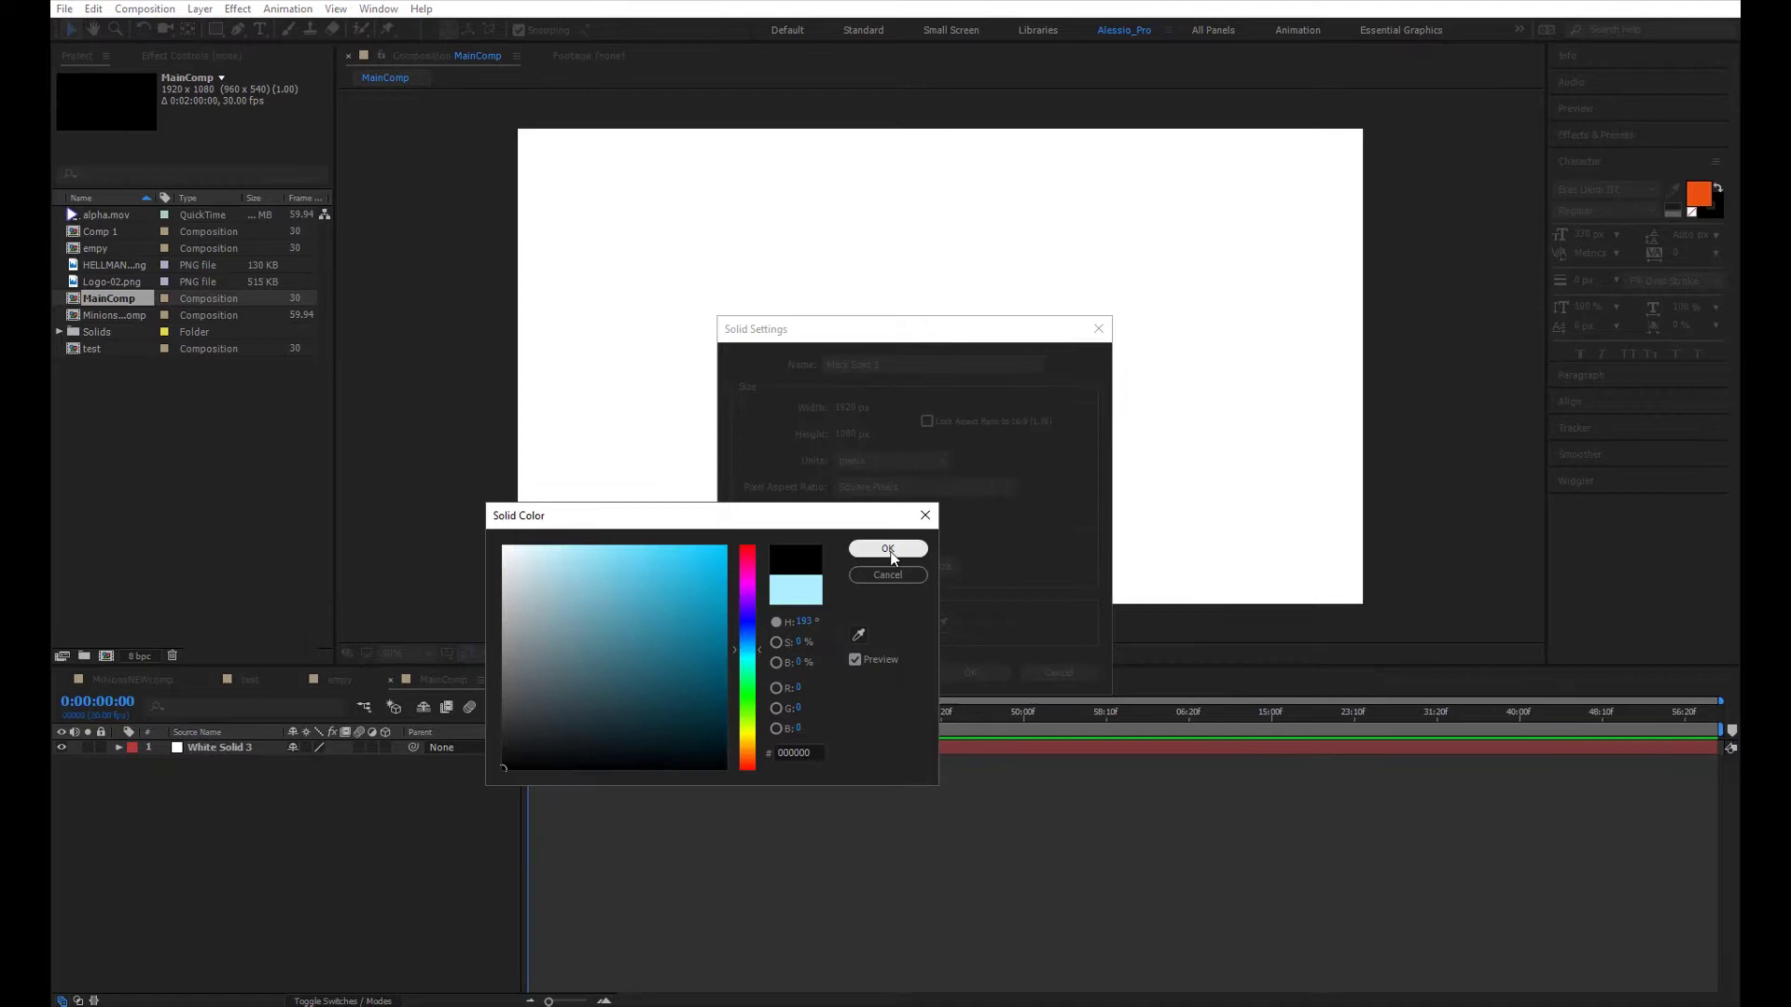
{"action": "left_click", "coordinate": [868, 551]}
{"action": "left_click", "coordinate": [970, 673]}
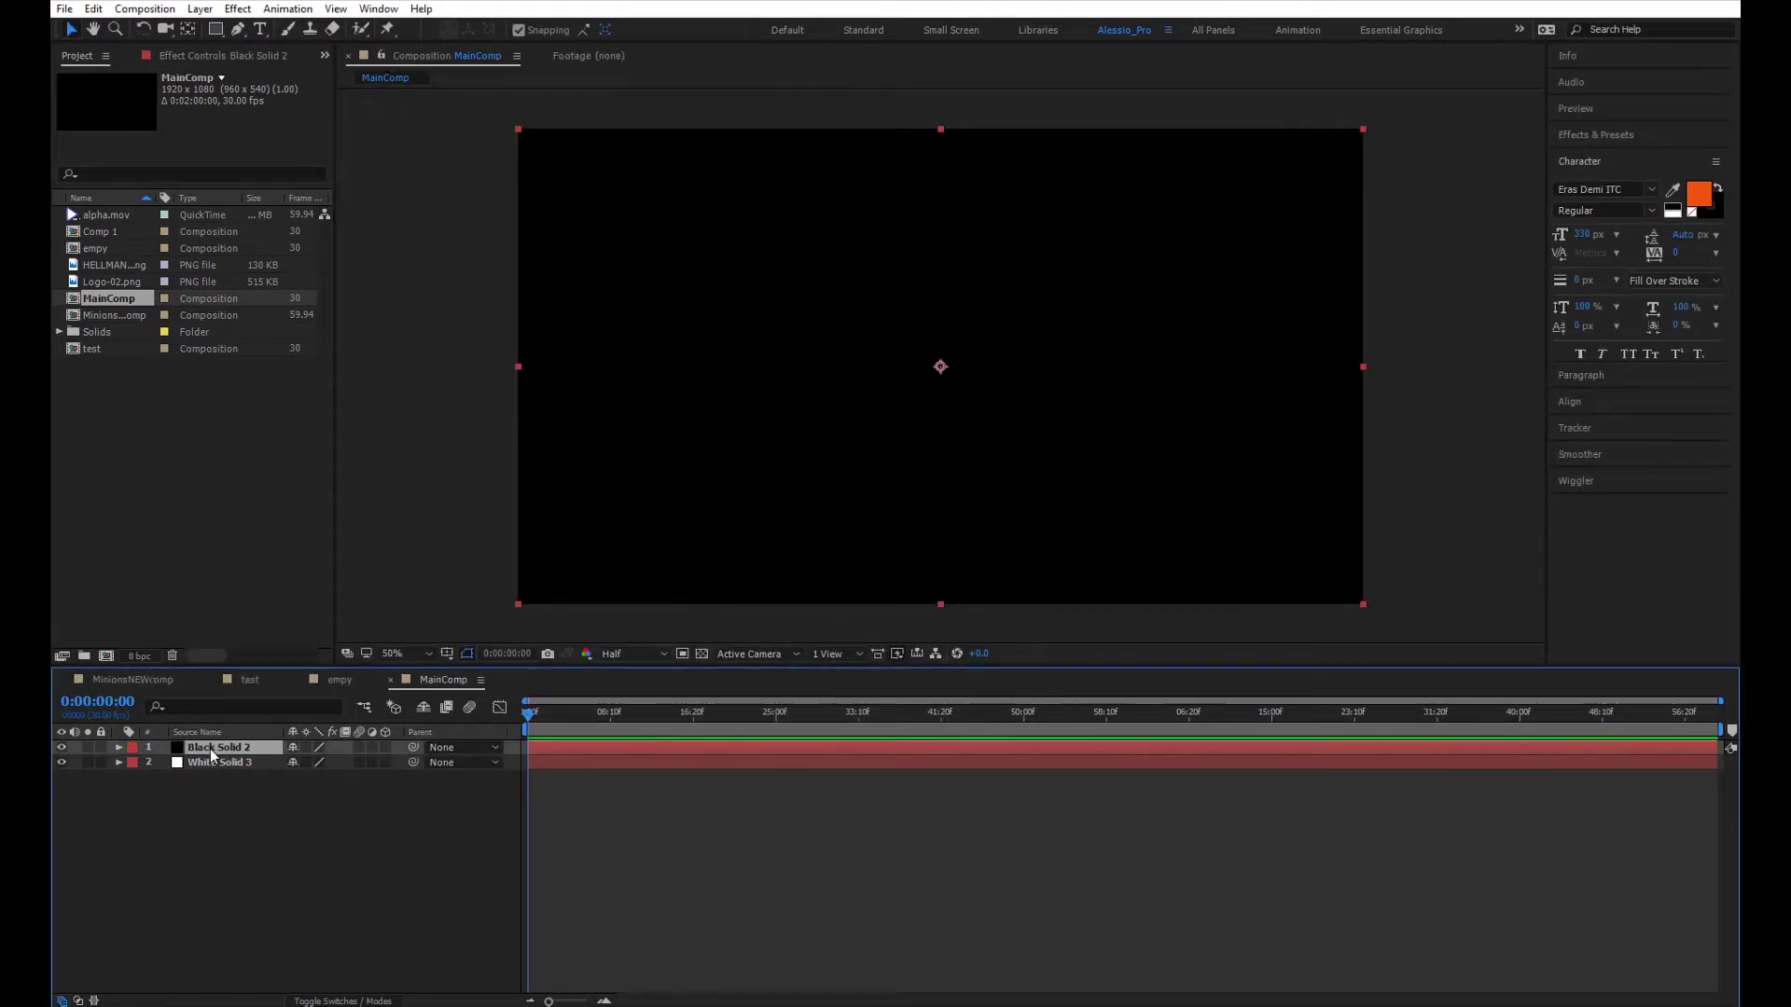
- Apply the Element effect to the black solid and open its scene setup
{"action": "key", "text": "ctrl+space"}
{"action": "type", "text": "ele"}
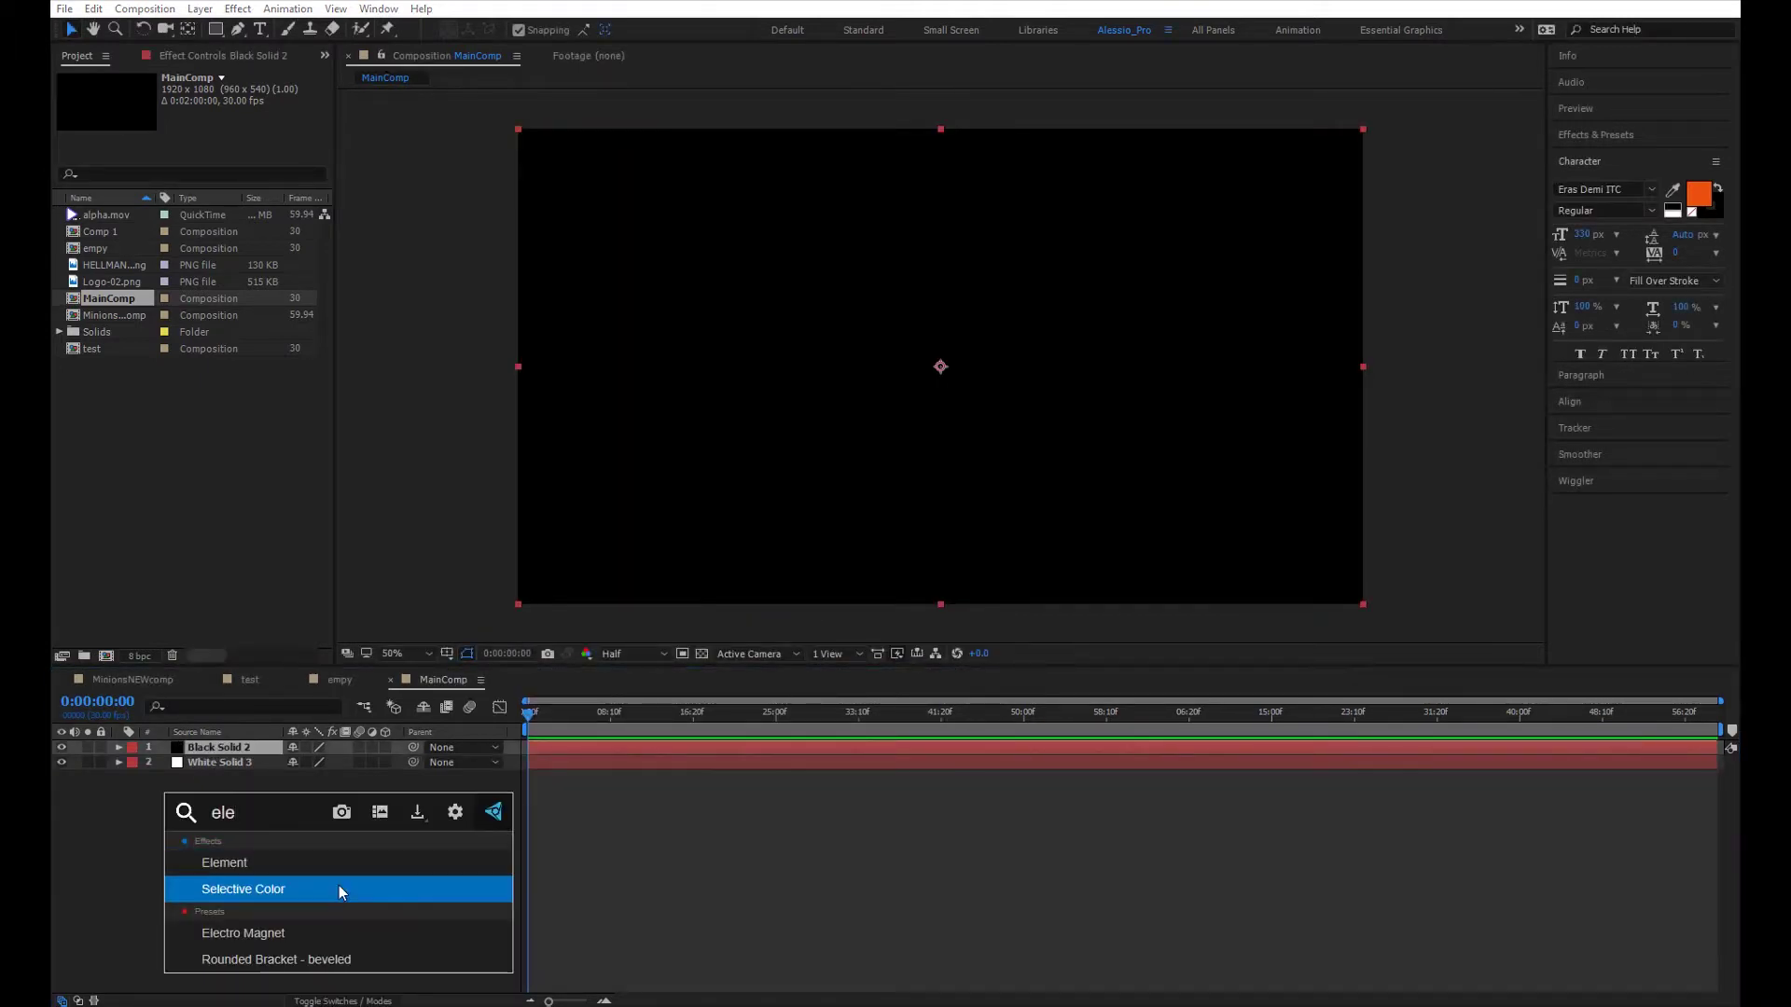
{"action": "key", "text": "Return"}
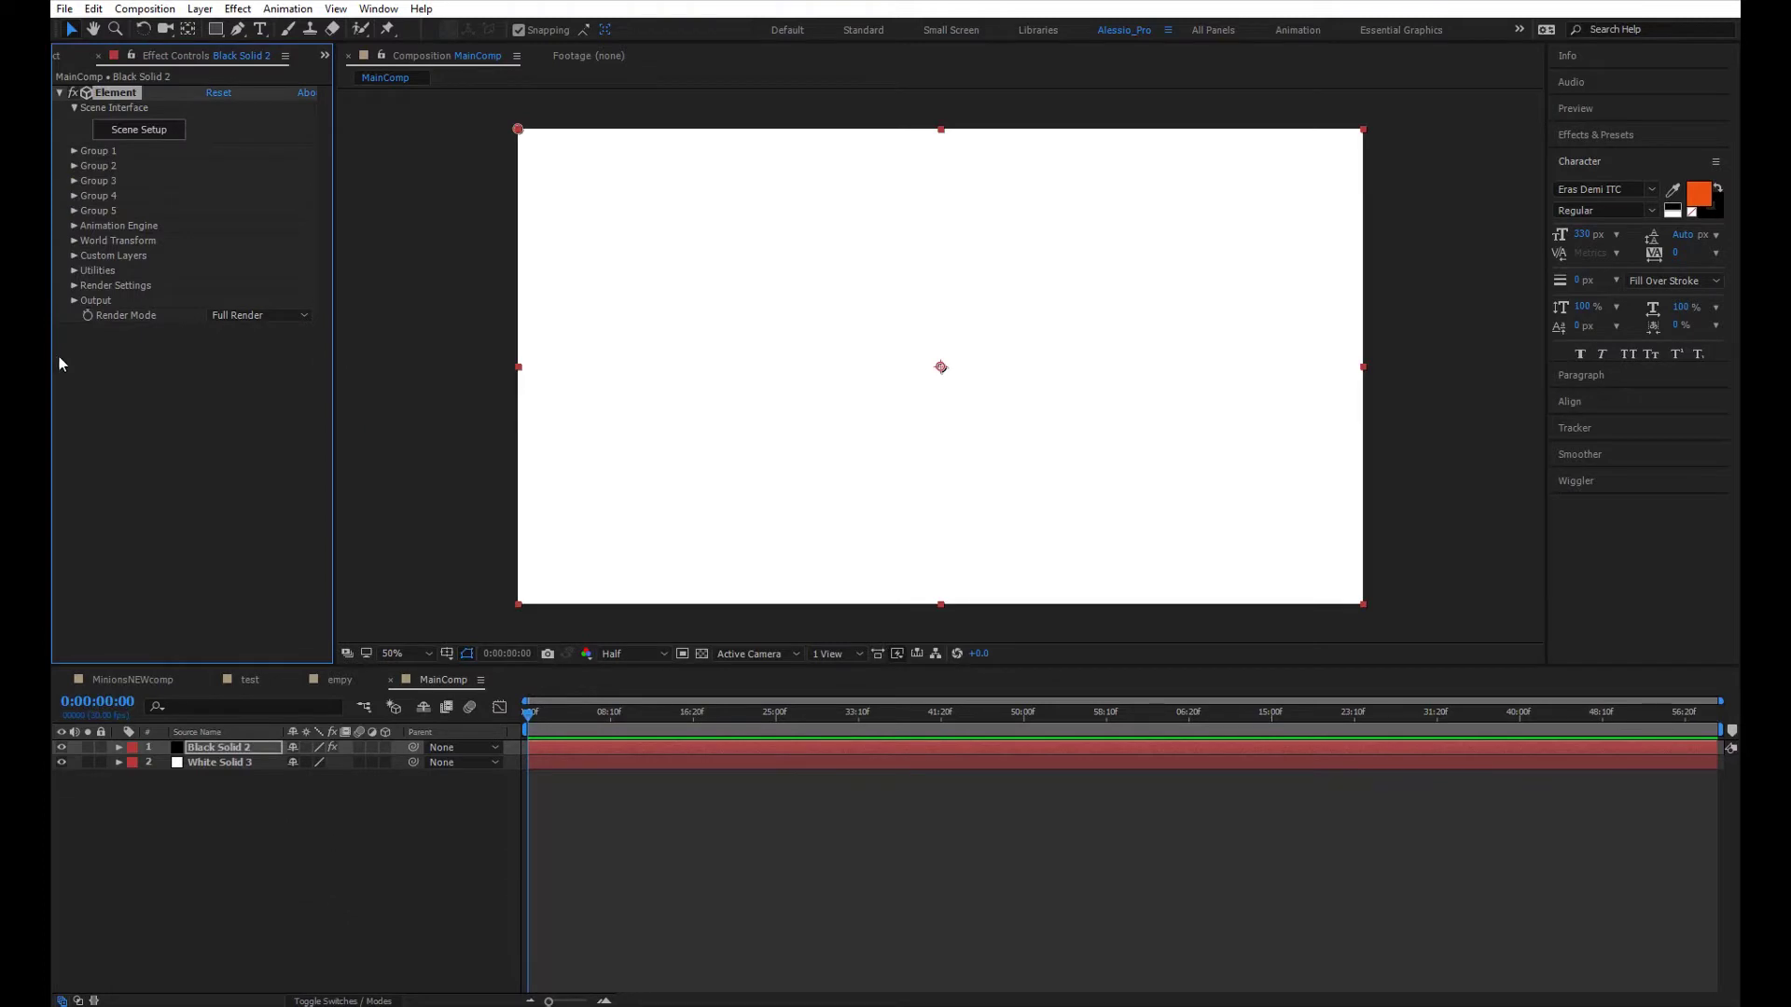
{"action": "left_click", "coordinate": [156, 132]}
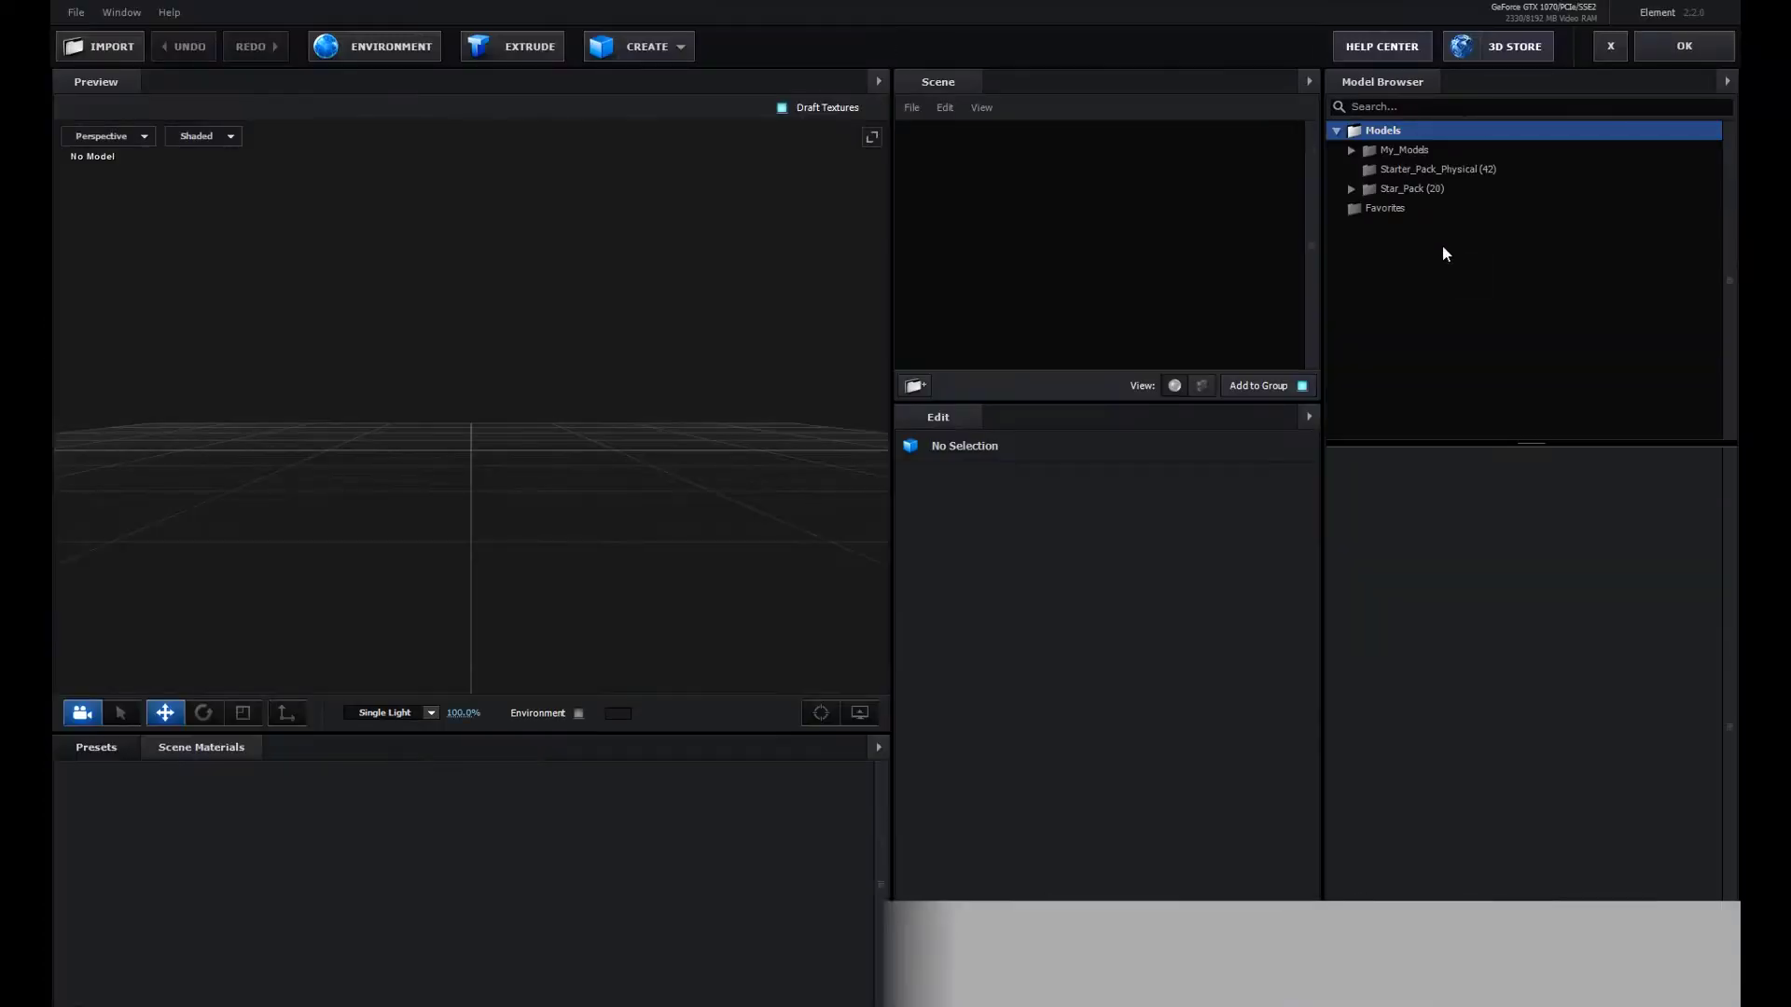
- Add the DespicableME model from the DespicableME folder in My_Models to the scene
{"action": "left_click", "coordinate": [1350, 152]}
{"action": "left_click", "coordinate": [1441, 207]}
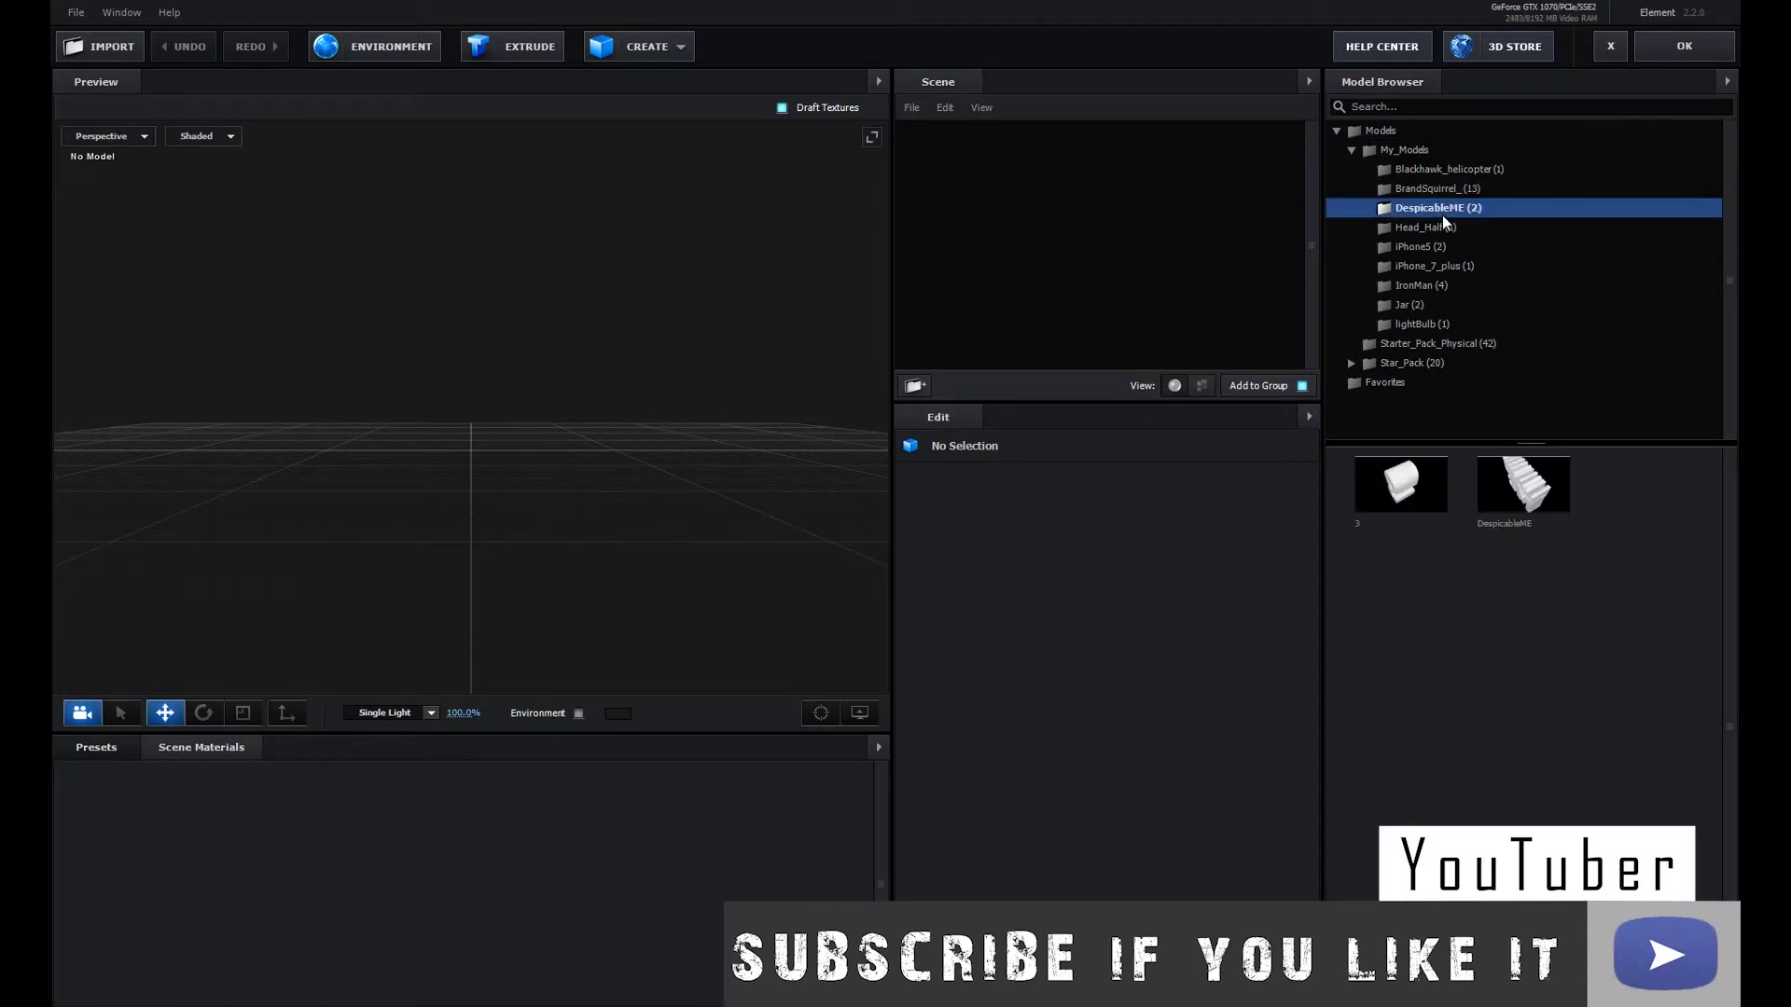
{"action": "double_click", "coordinate": [1499, 492]}
{"action": "left_click", "coordinate": [1035, 681]}
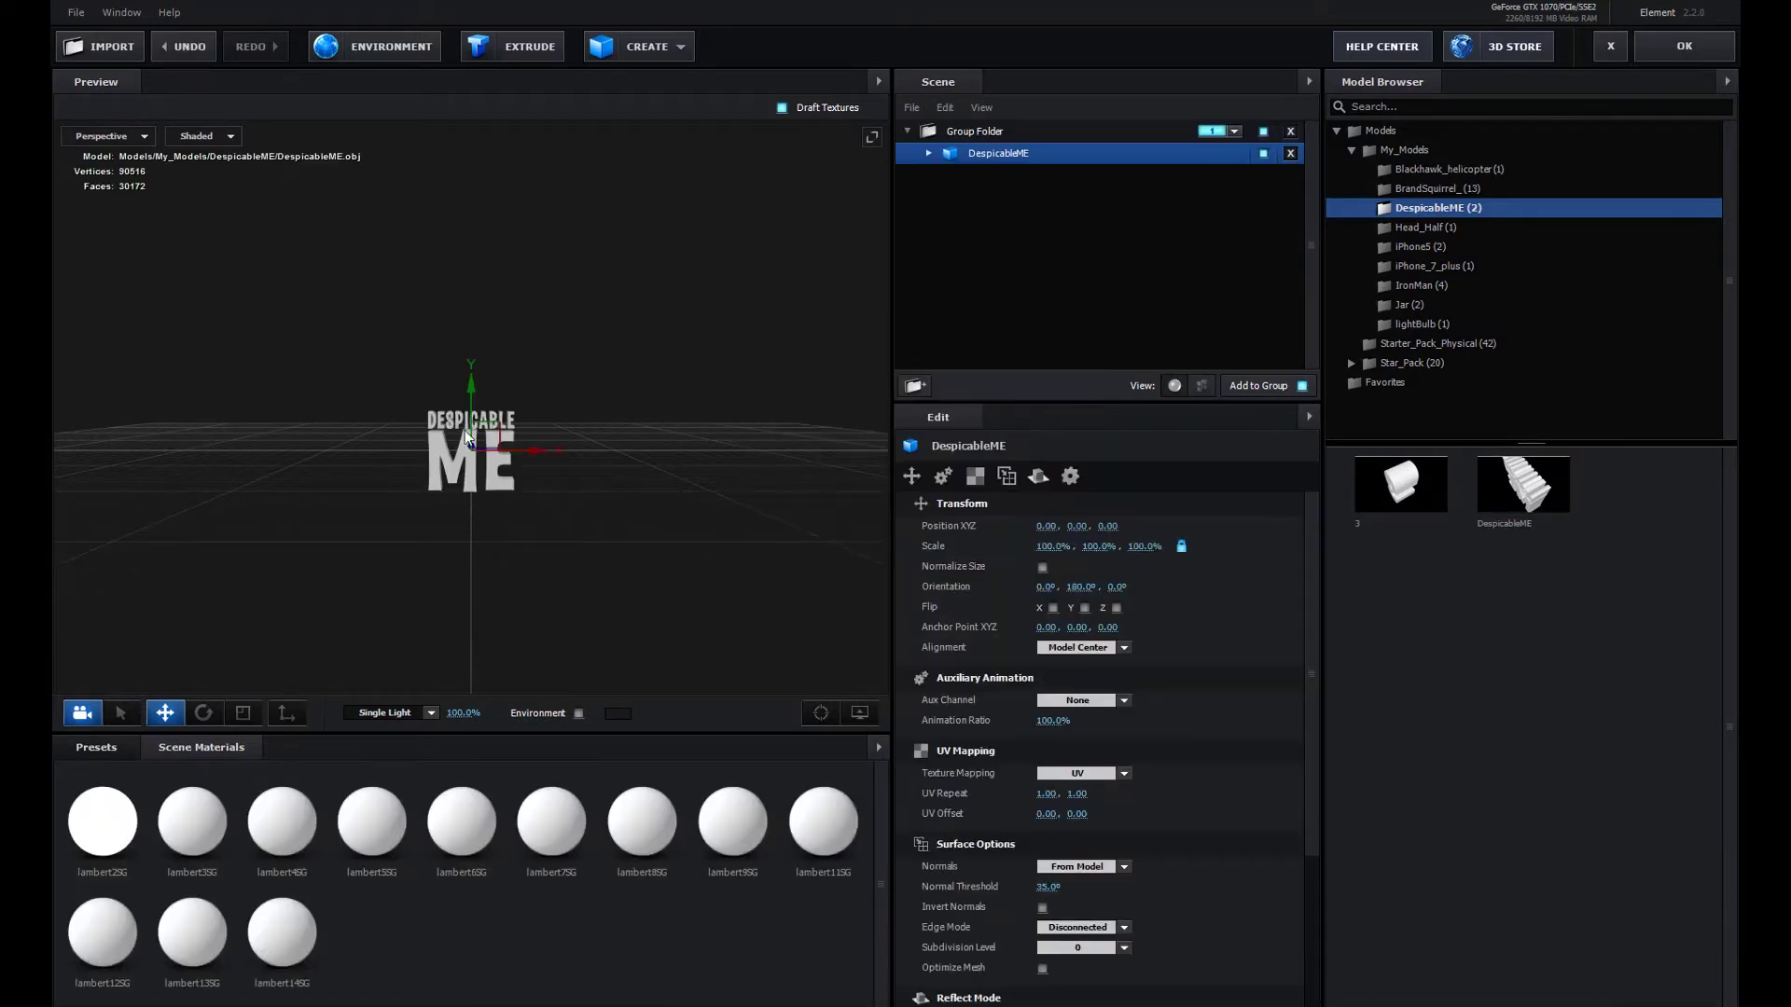
- Raise the DespicableME model to a Y position of 0.27 and expand its list of materials
{"action": "left_click_drag", "start_coordinate": [472, 304], "coordinate": [471, 235]}
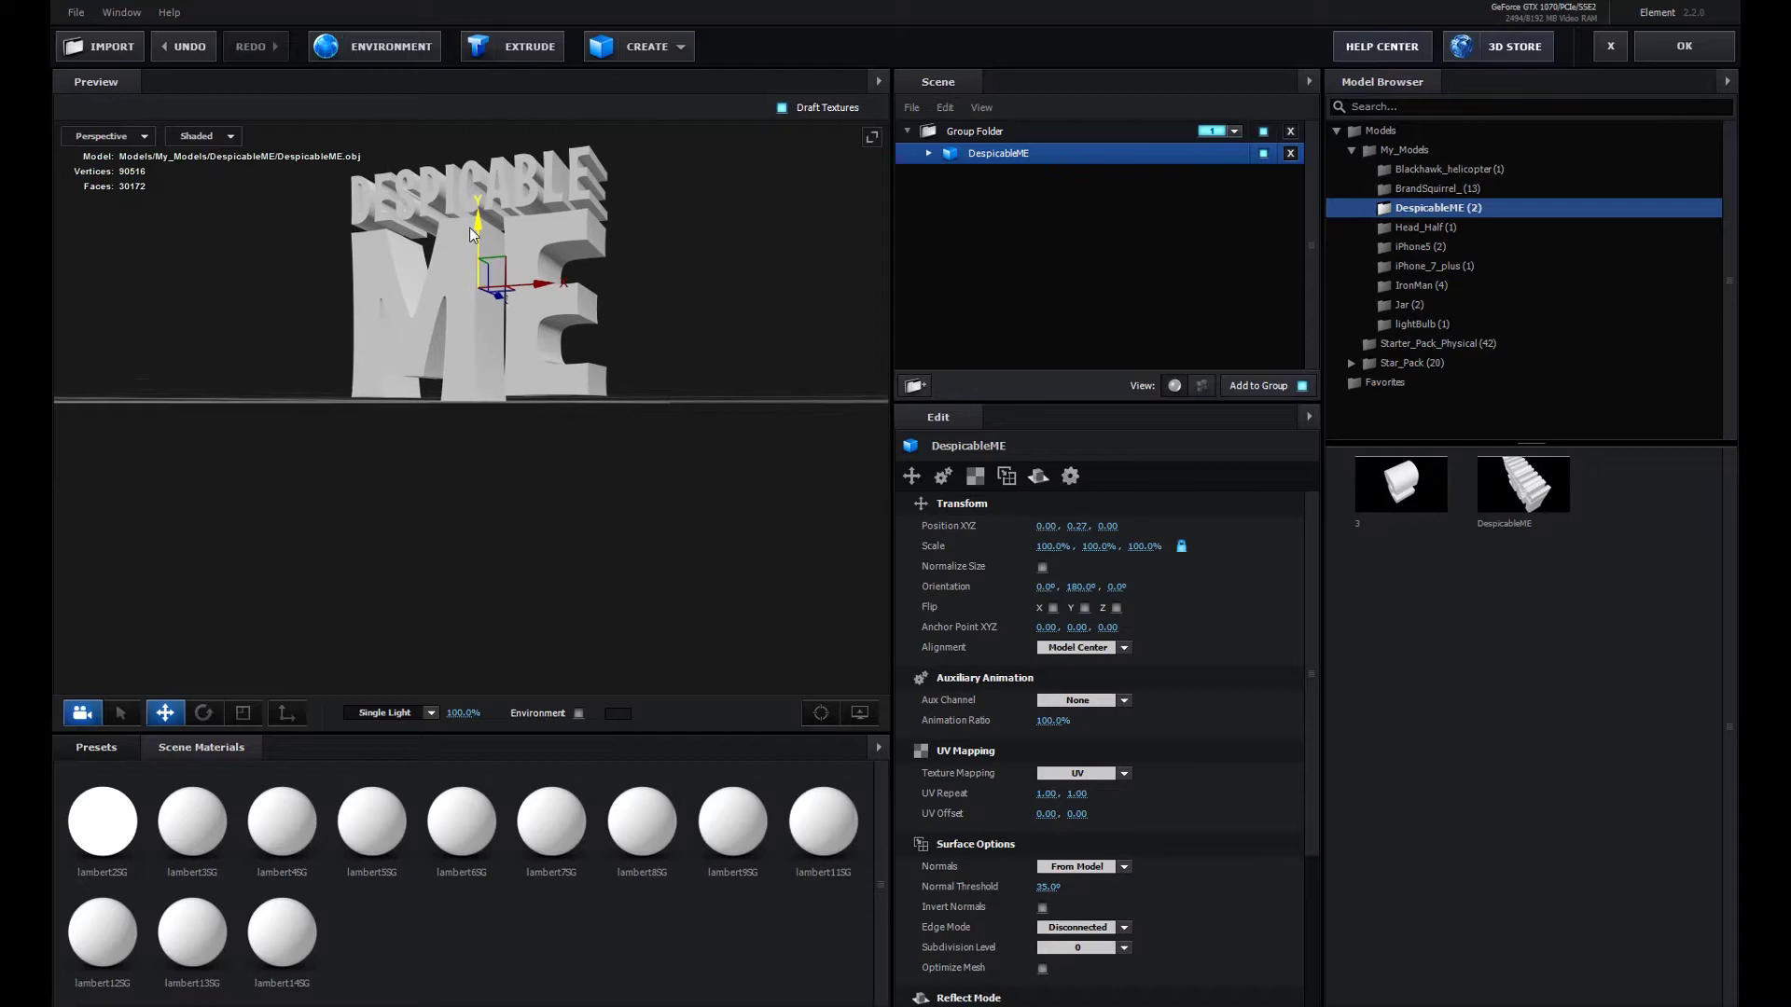
{"action": "left_click_drag", "start_coordinate": [617, 242], "coordinate": [707, 288]}
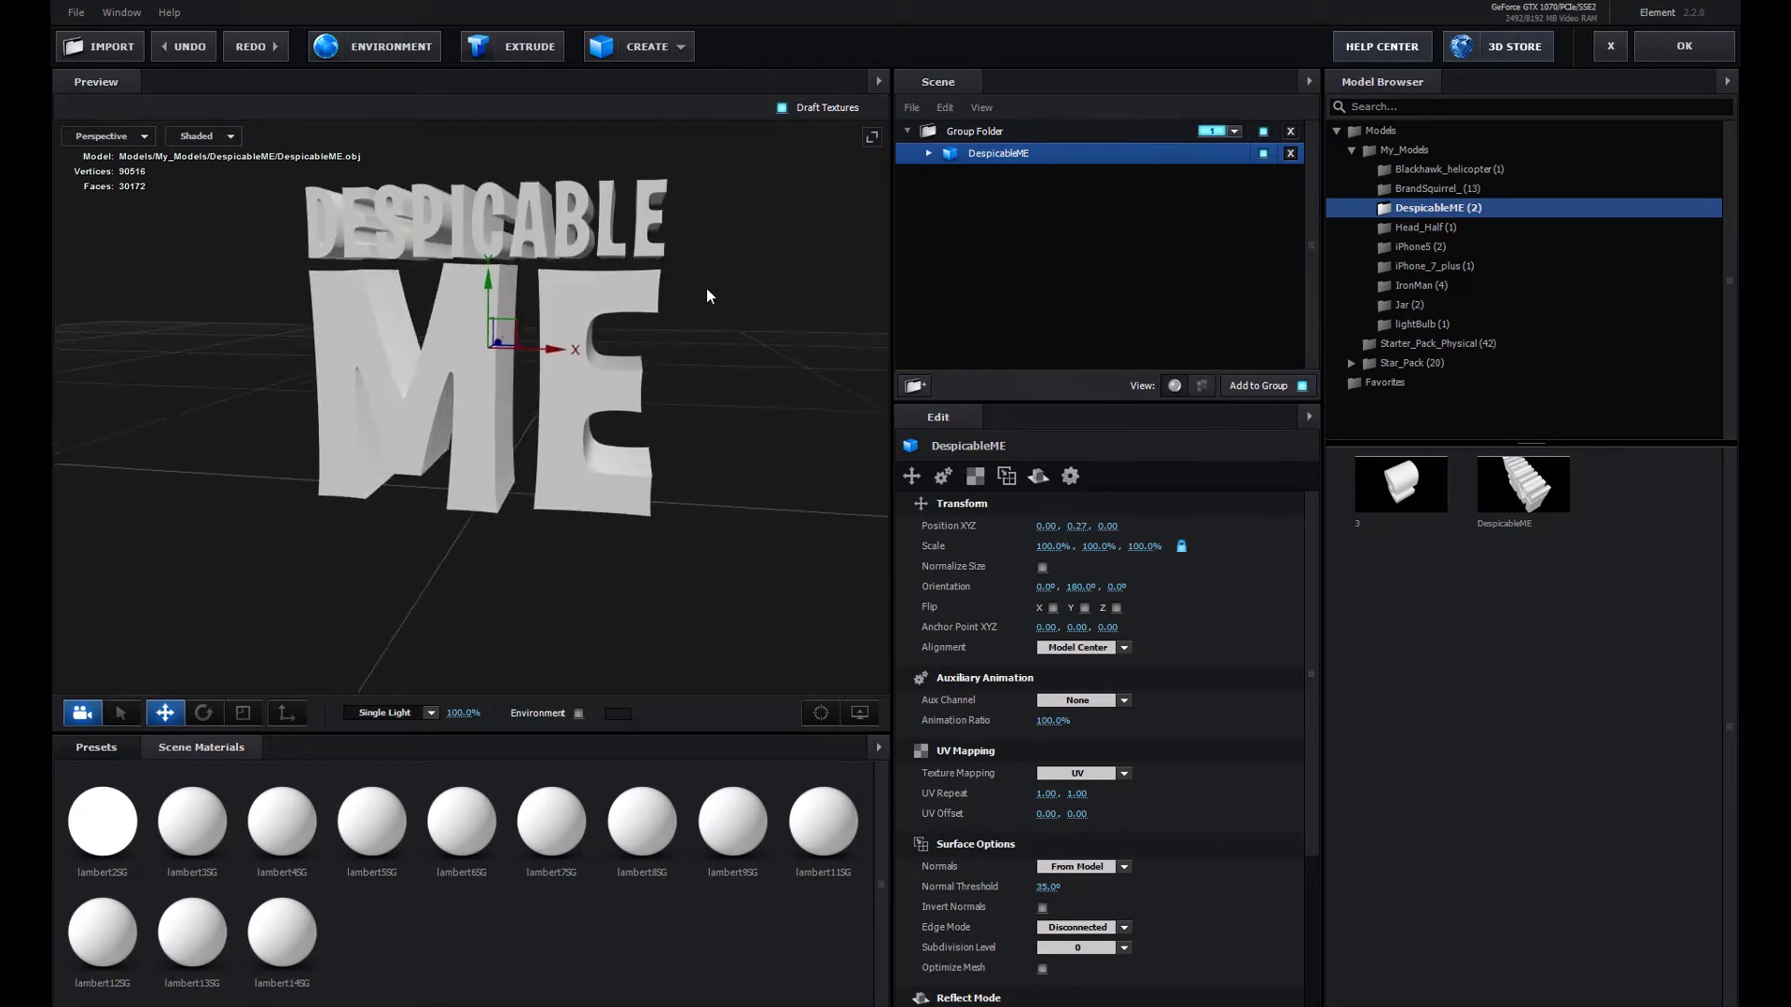
{"action": "left_click", "coordinate": [928, 153]}
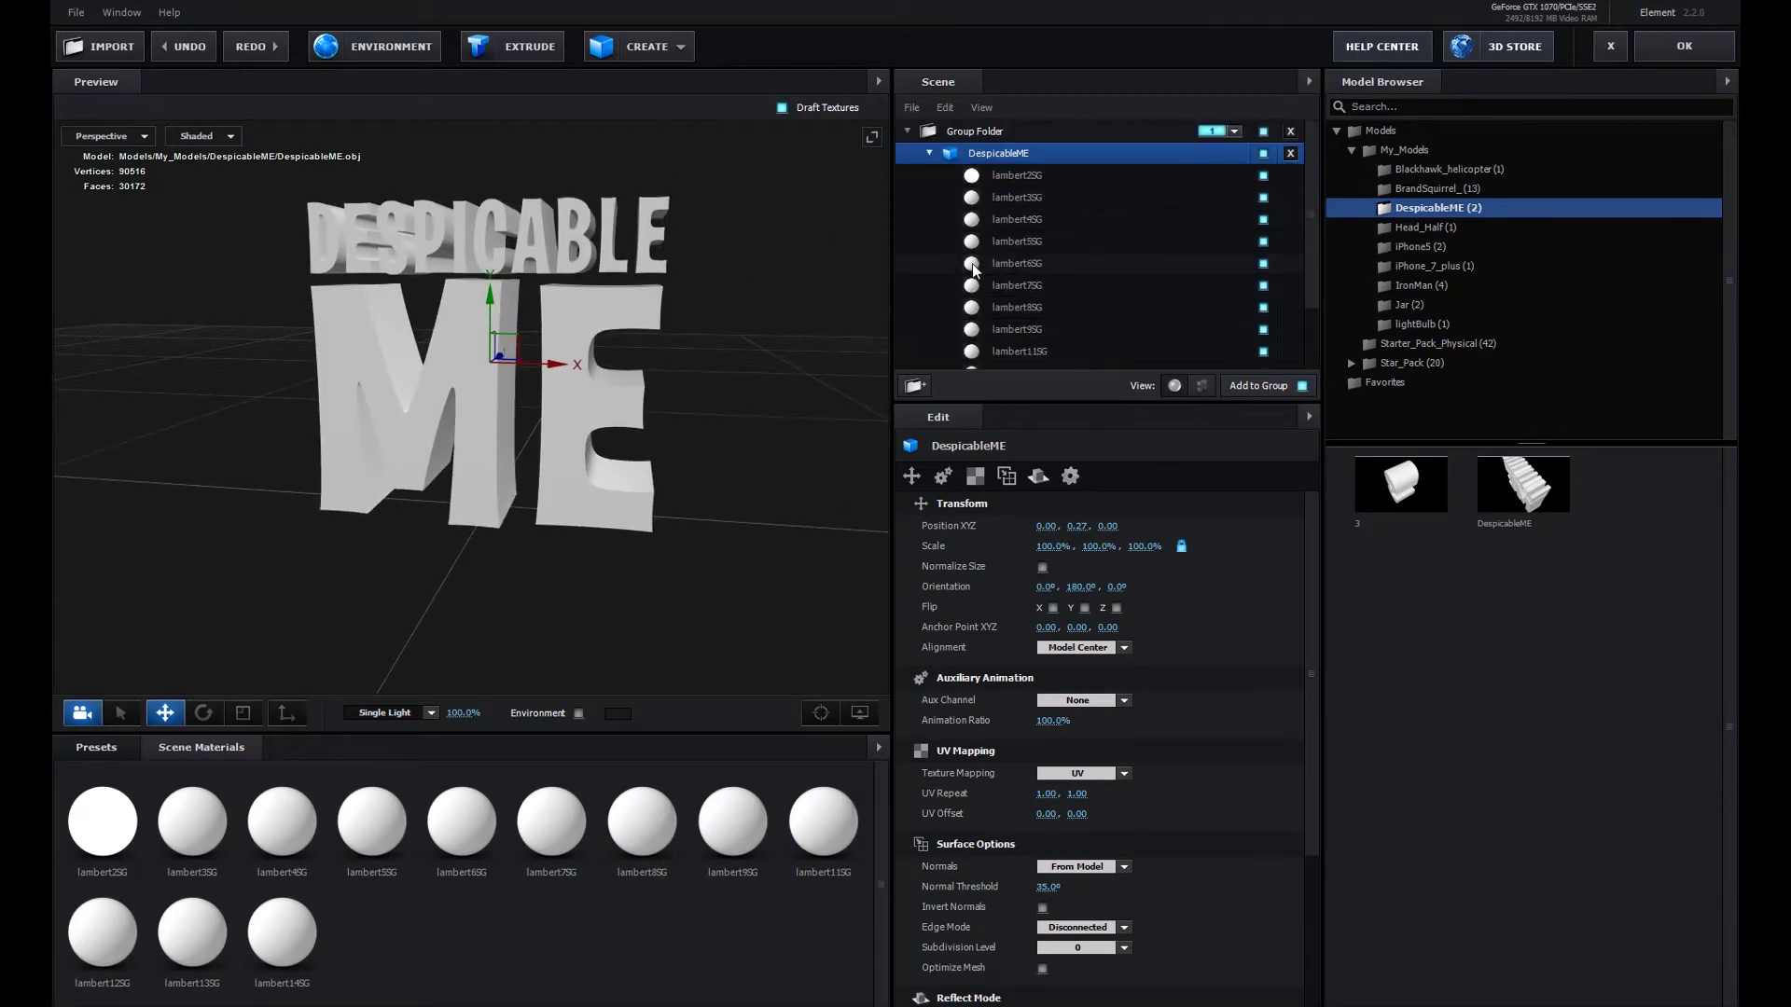
- Set the diffuse colour of the lambert2SG material on the first letter, D, to orange
{"action": "left_click", "coordinate": [1015, 176]}
{"action": "left_click", "coordinate": [1048, 753]}
{"action": "left_click", "coordinate": [1135, 884]}
{"action": "left_click", "coordinate": [1106, 689]}
{"action": "left_click", "coordinate": [1184, 879]}
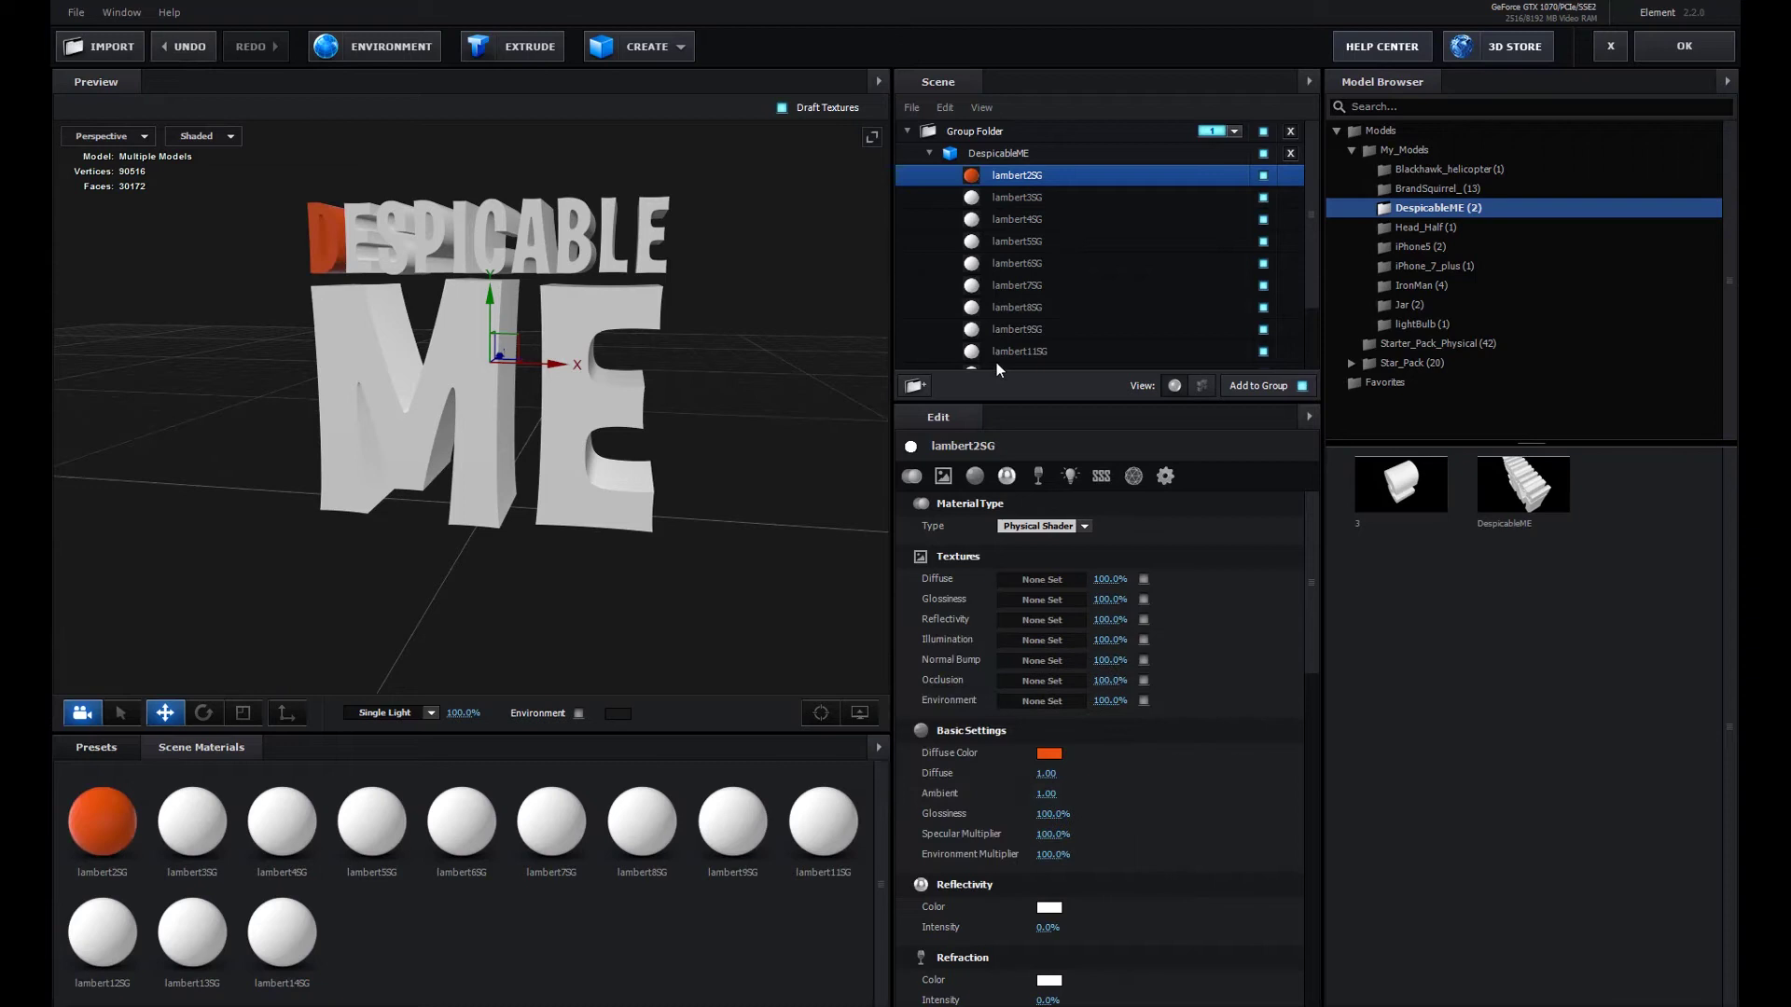
- Assign the orange lambert2SG material to every other letter of the DespicableME model and accept the scene
{"action": "left_click_drag", "start_coordinate": [106, 835], "coordinate": [1029, 258]}
{"action": "left_click_drag", "start_coordinate": [104, 829], "coordinate": [1018, 232]}
{"action": "scroll", "coordinate": [1011, 224], "scroll_direction": "up", "scroll_amount": 3}
{"action": "left_click", "coordinate": [929, 156]}
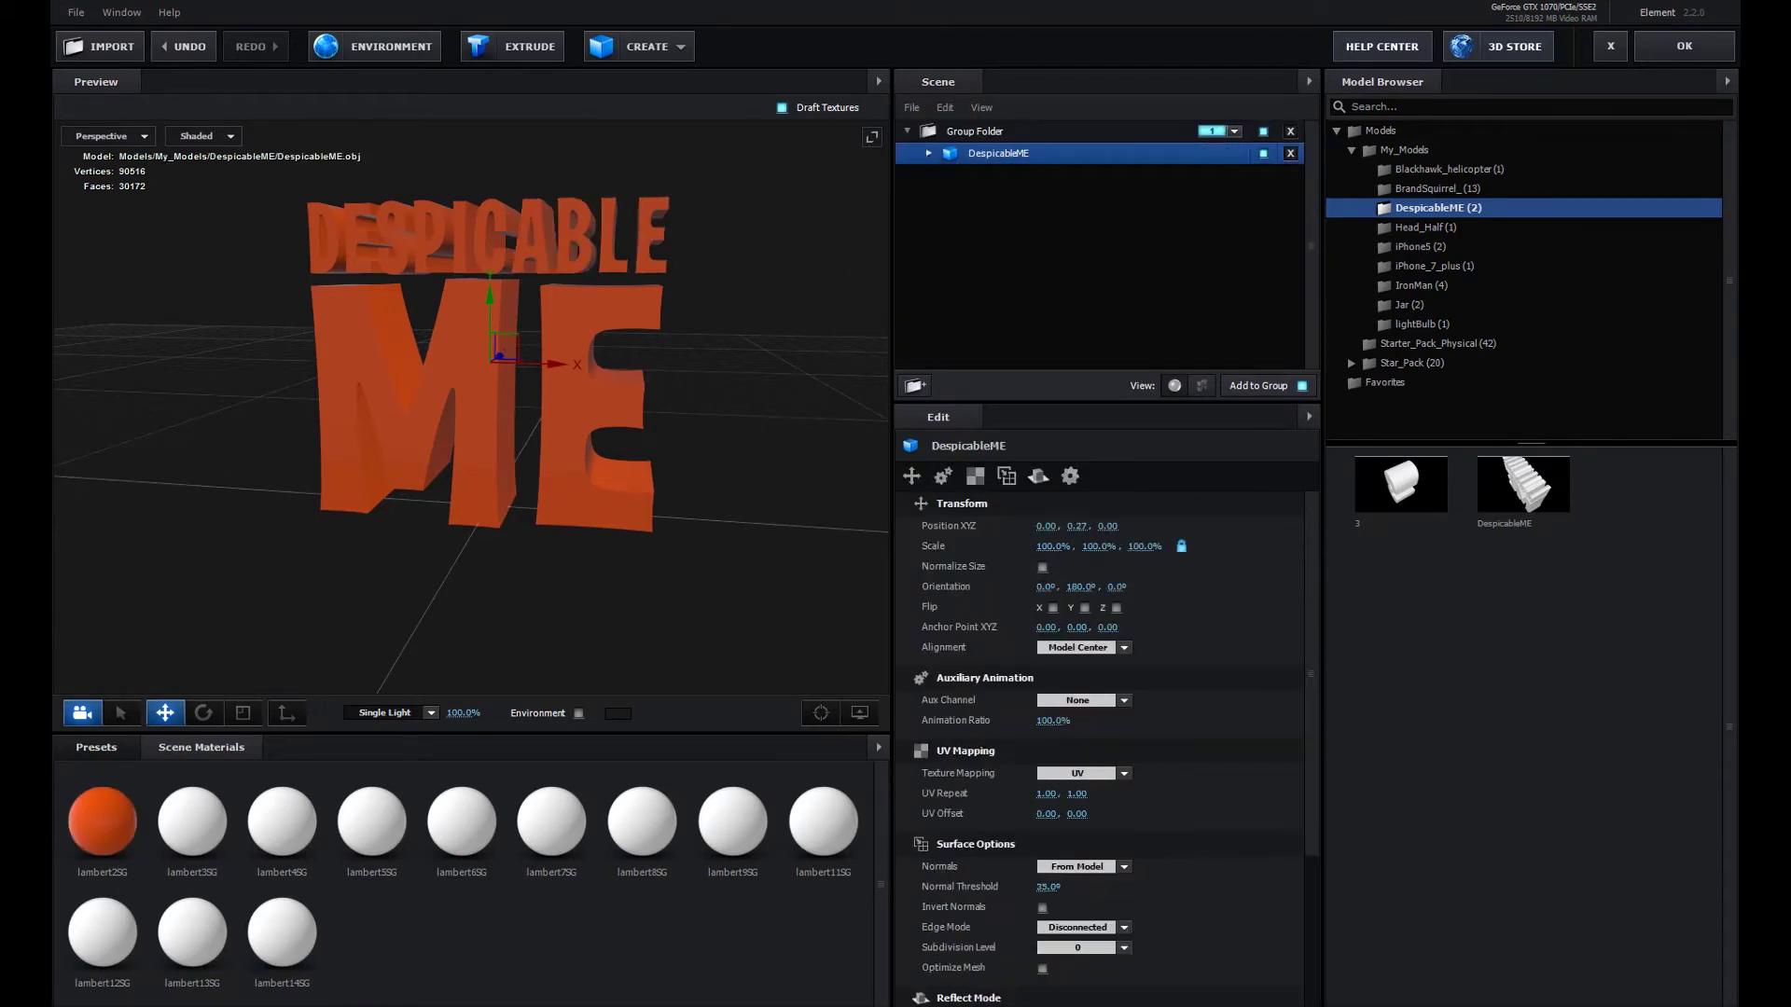
{"action": "left_click", "coordinate": [1669, 49]}
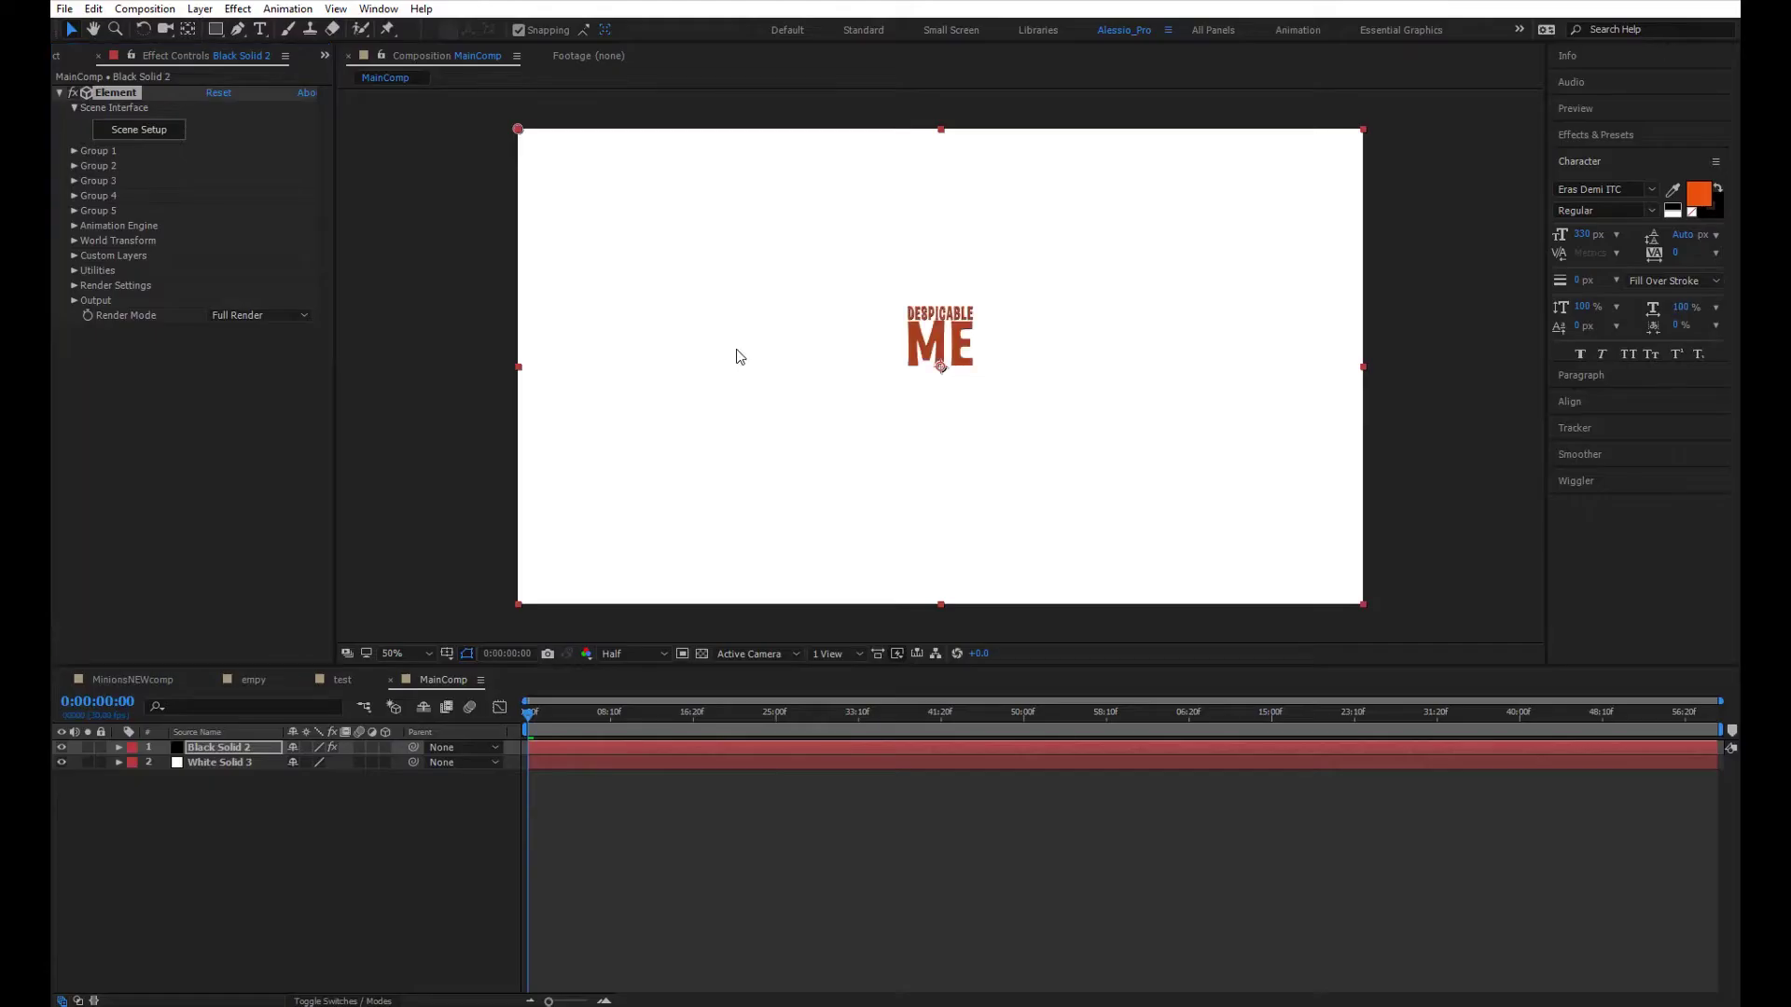
- Set the composition preview resolution to Full and create a group null for Element's Group 1
{"action": "left_click", "coordinate": [643, 653]}
{"action": "left_click", "coordinate": [613, 673]}
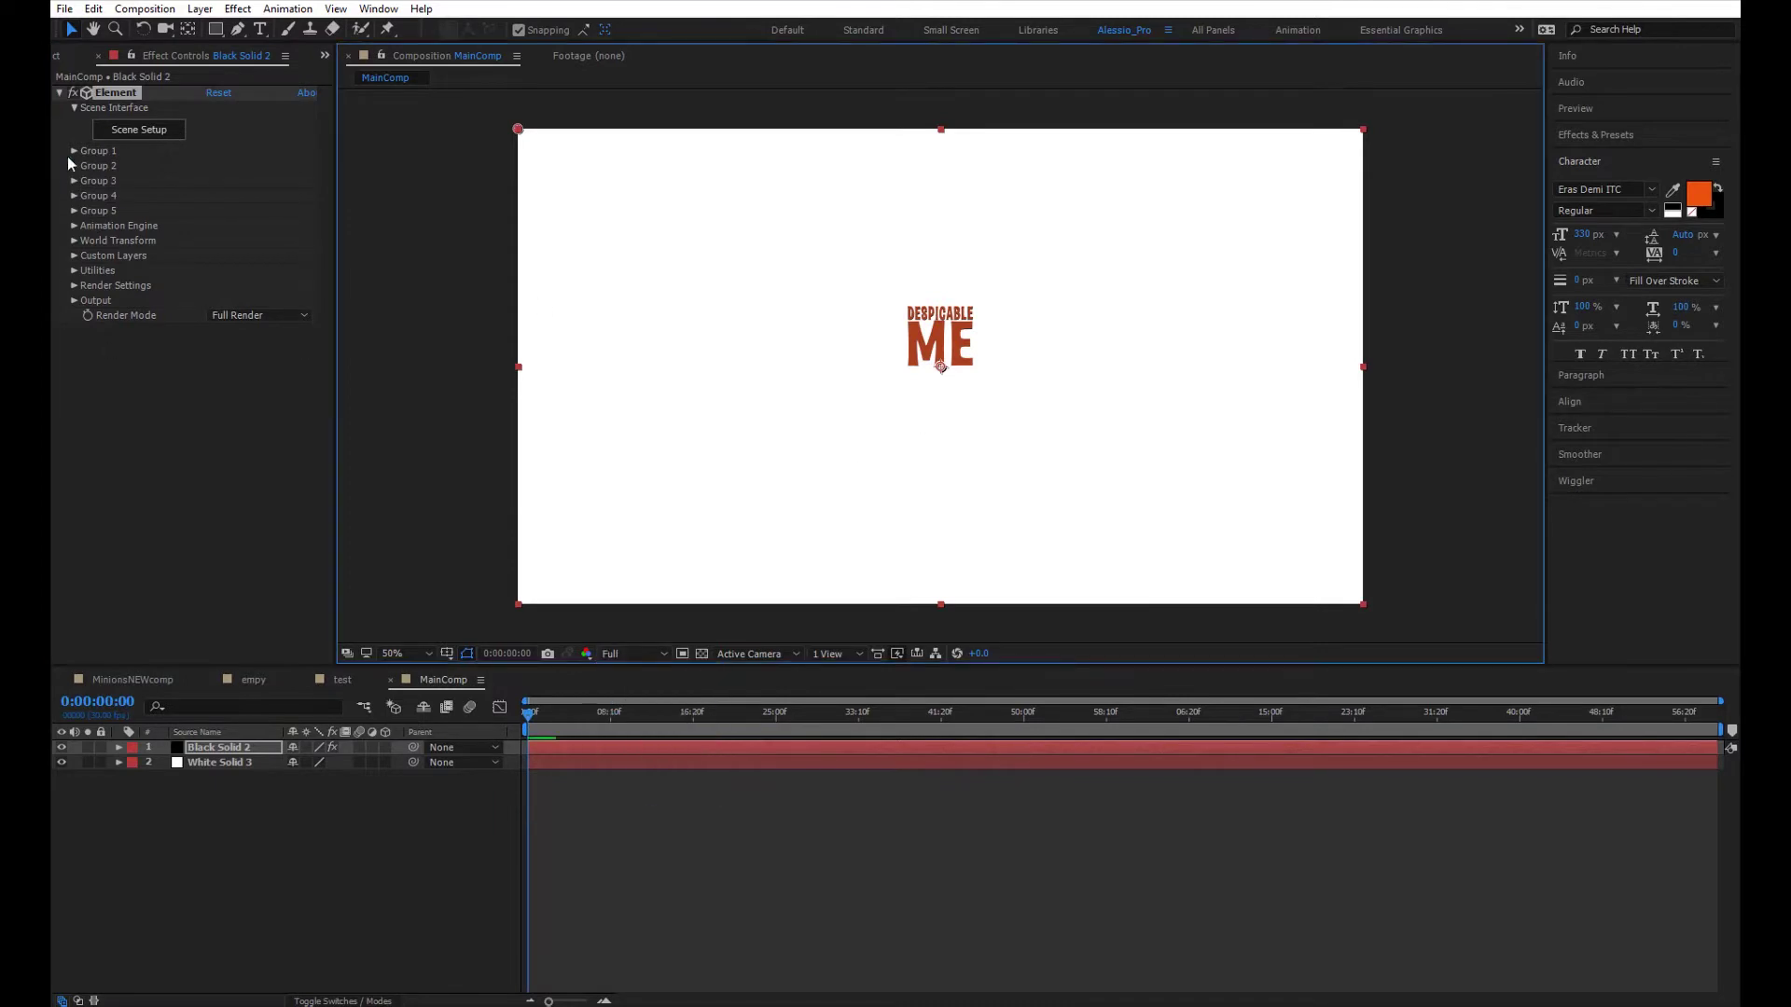
{"action": "left_click", "coordinate": [73, 150]}
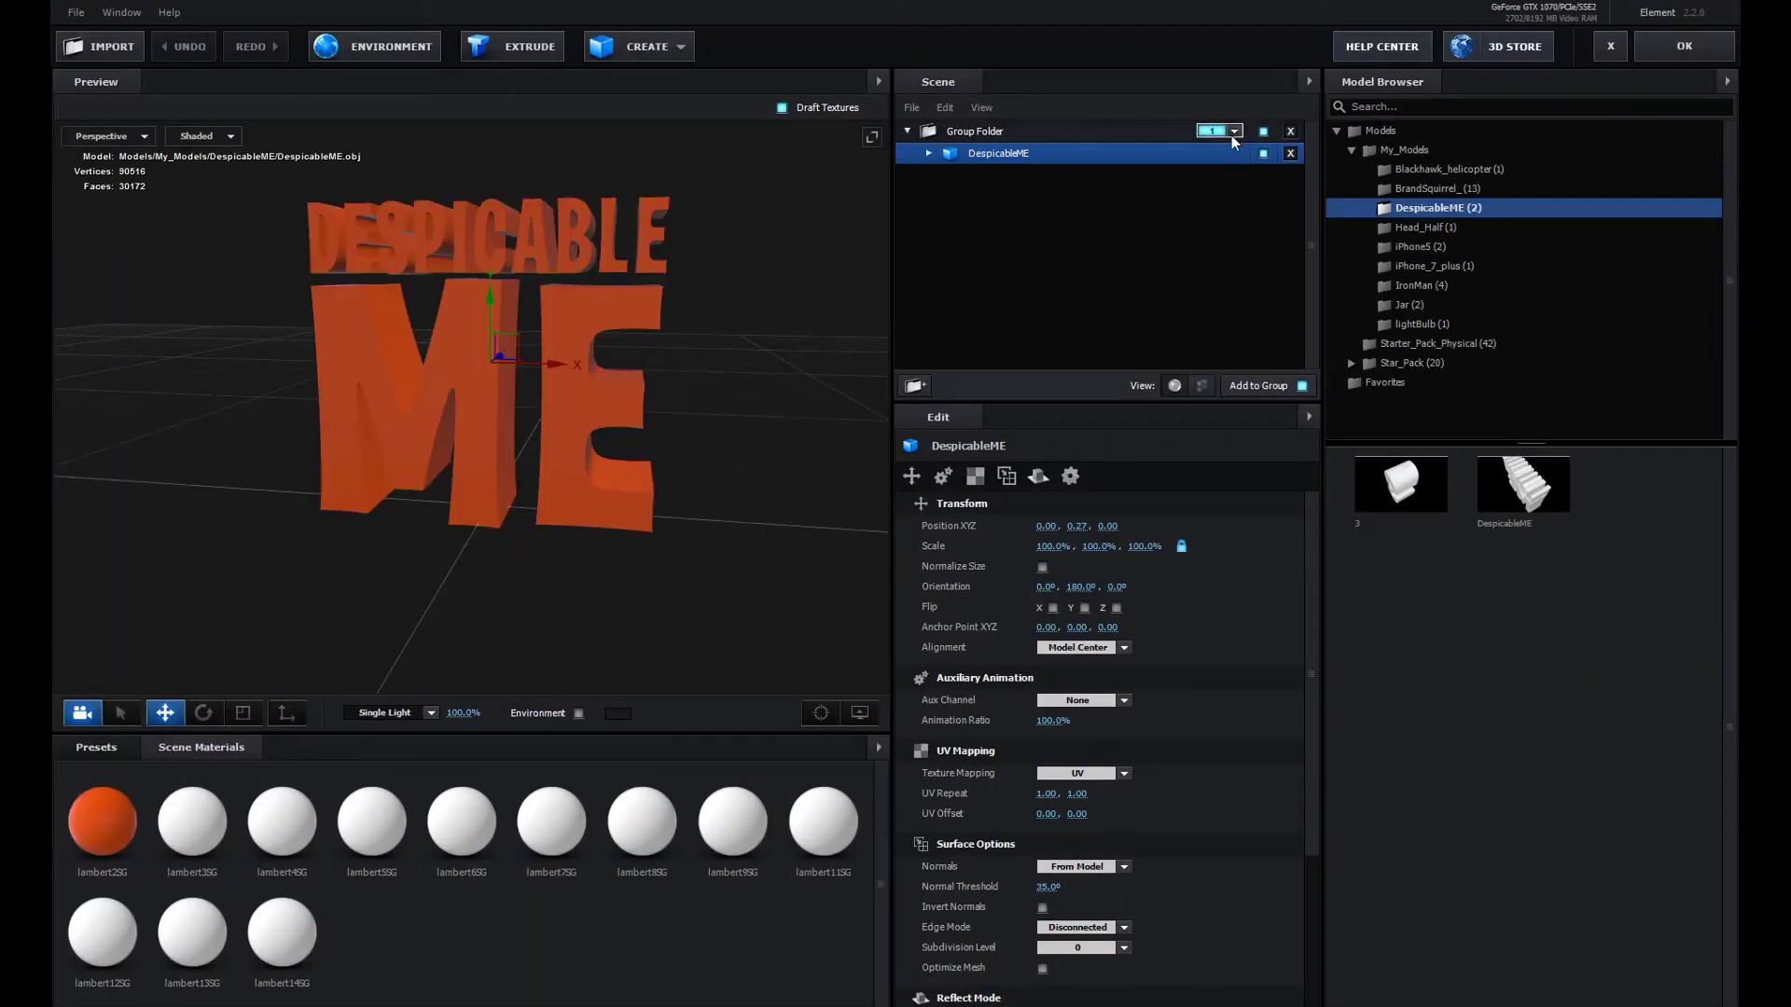
{"action": "left_click", "coordinate": [1227, 140]}
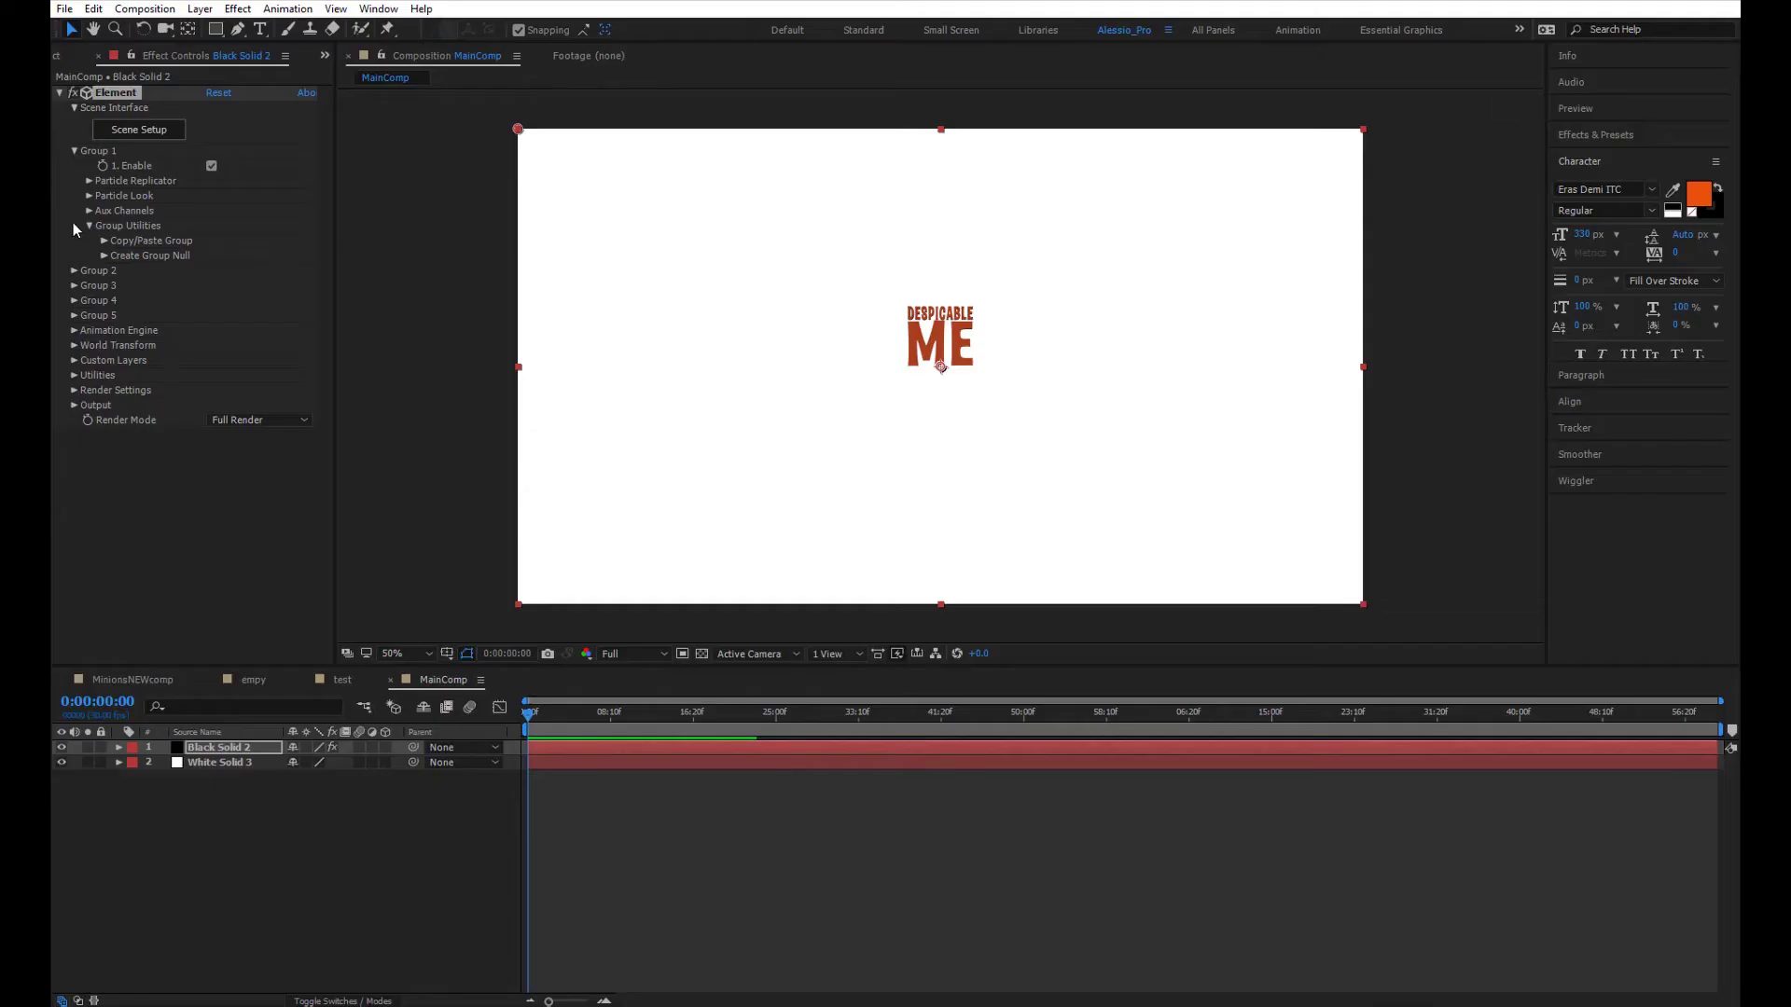
{"action": "left_click", "coordinate": [88, 194]}
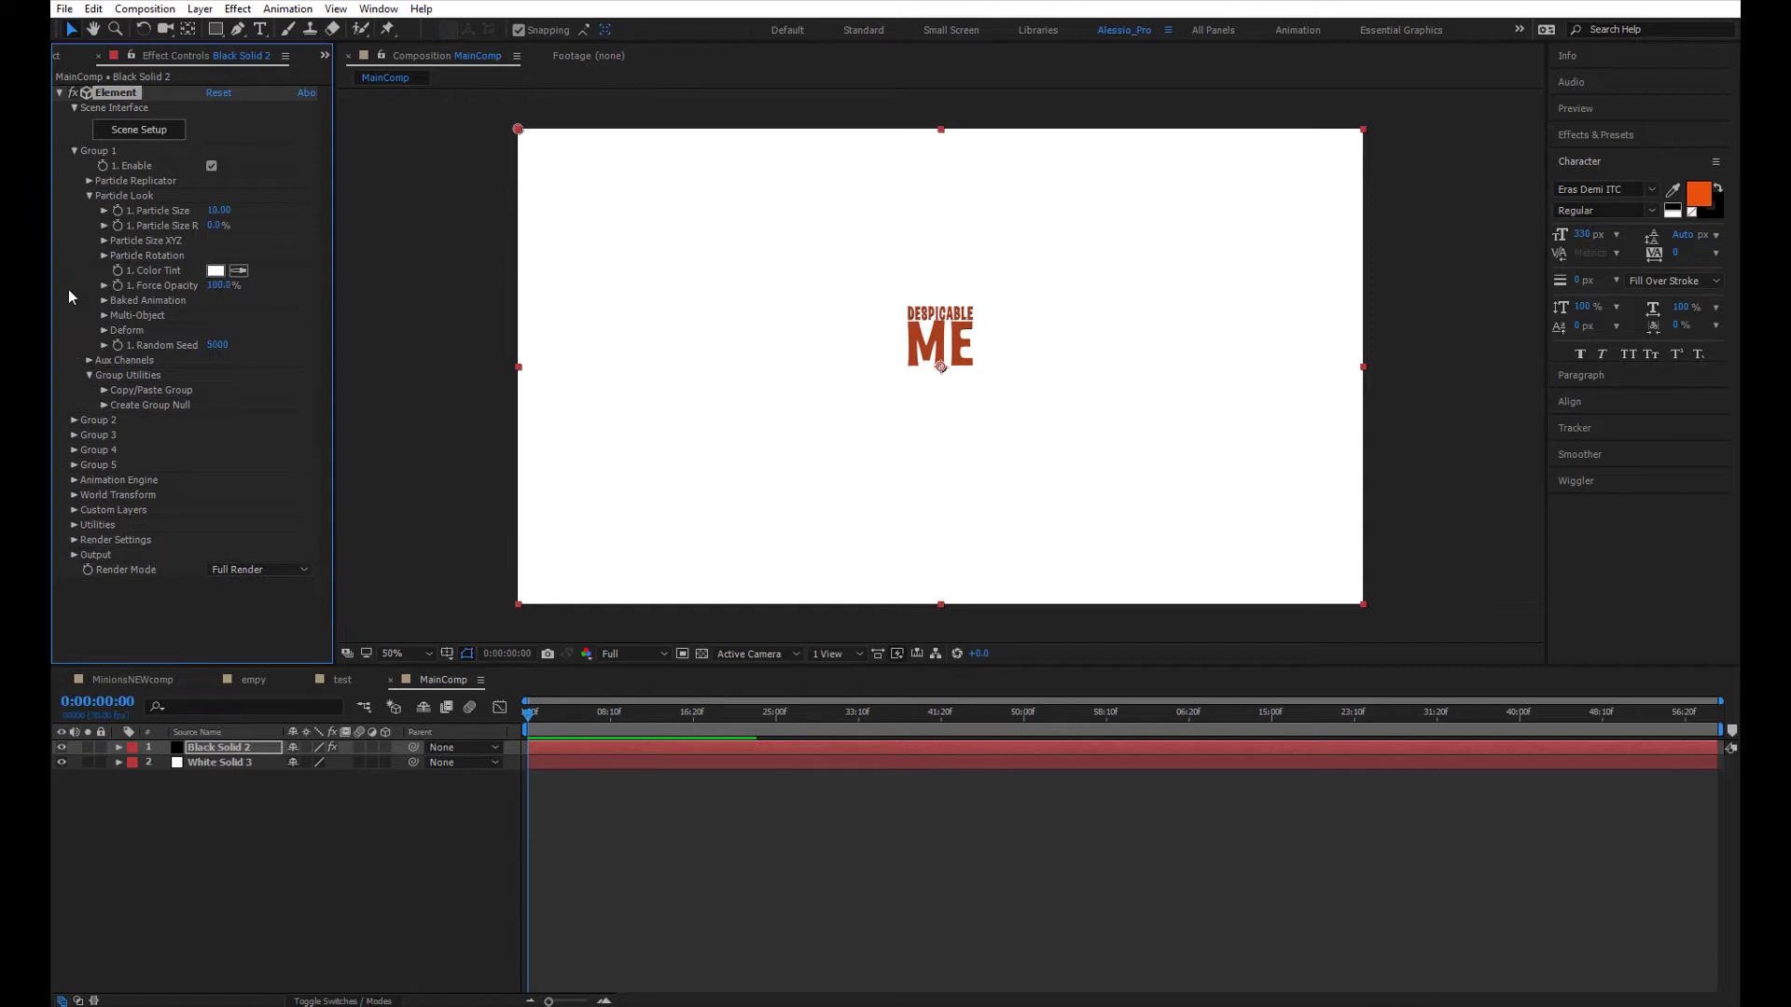
{"action": "left_click", "coordinate": [104, 254]}
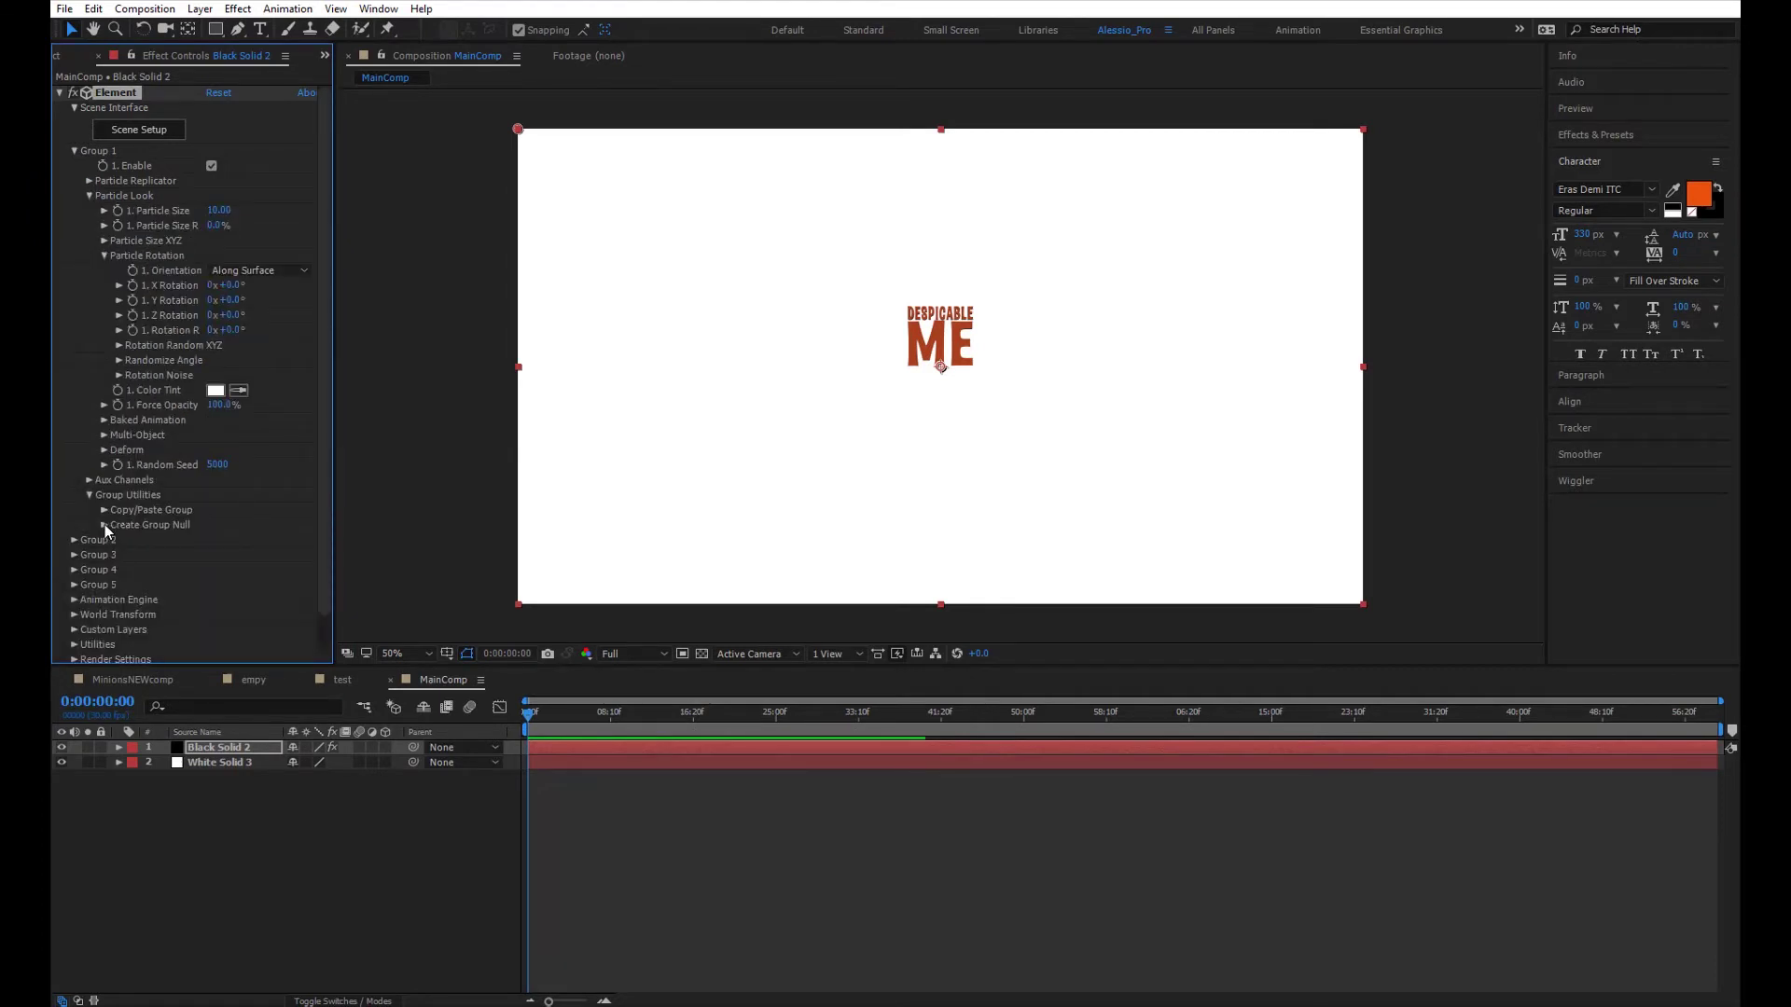
{"action": "left_click", "coordinate": [104, 524]}
{"action": "left_click", "coordinate": [154, 547]}
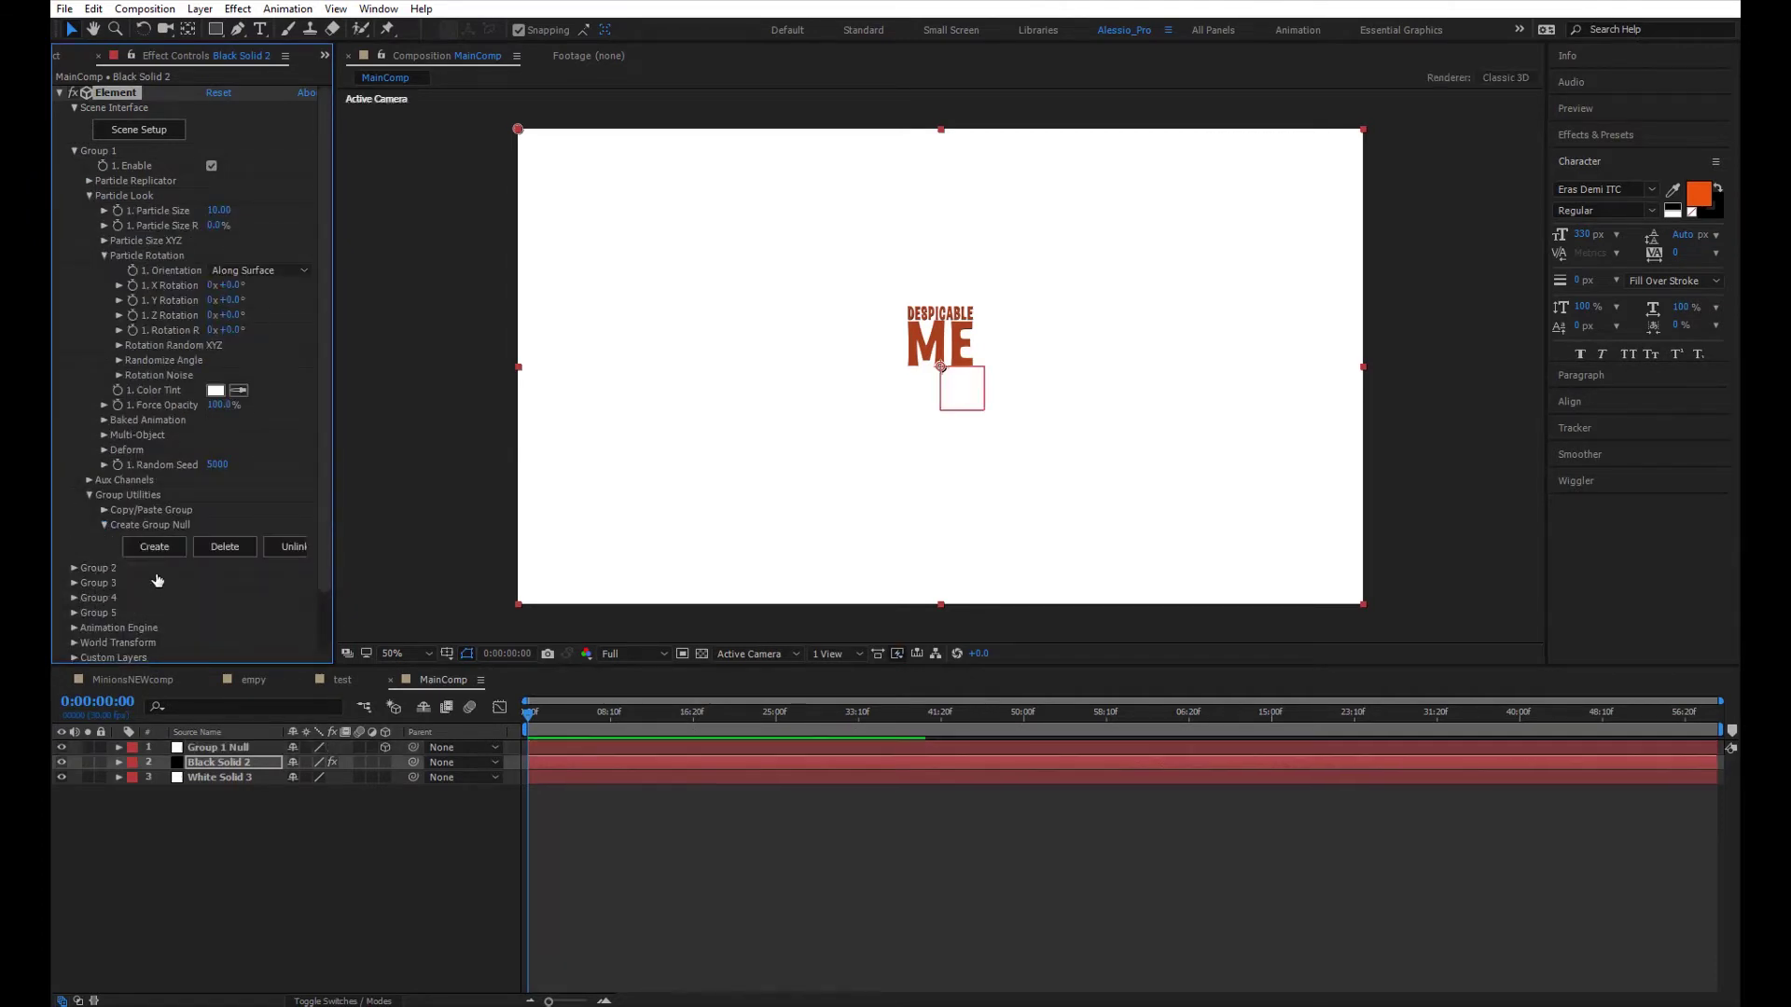
- Scale the Group 1 null to about 491% and move it down so the title sits centred in the frame
{"action": "left_click", "coordinate": [243, 752]}
{"action": "key", "text": "s"}
{"action": "left_click_drag", "start_coordinate": [341, 762], "coordinate": [568, 762]}
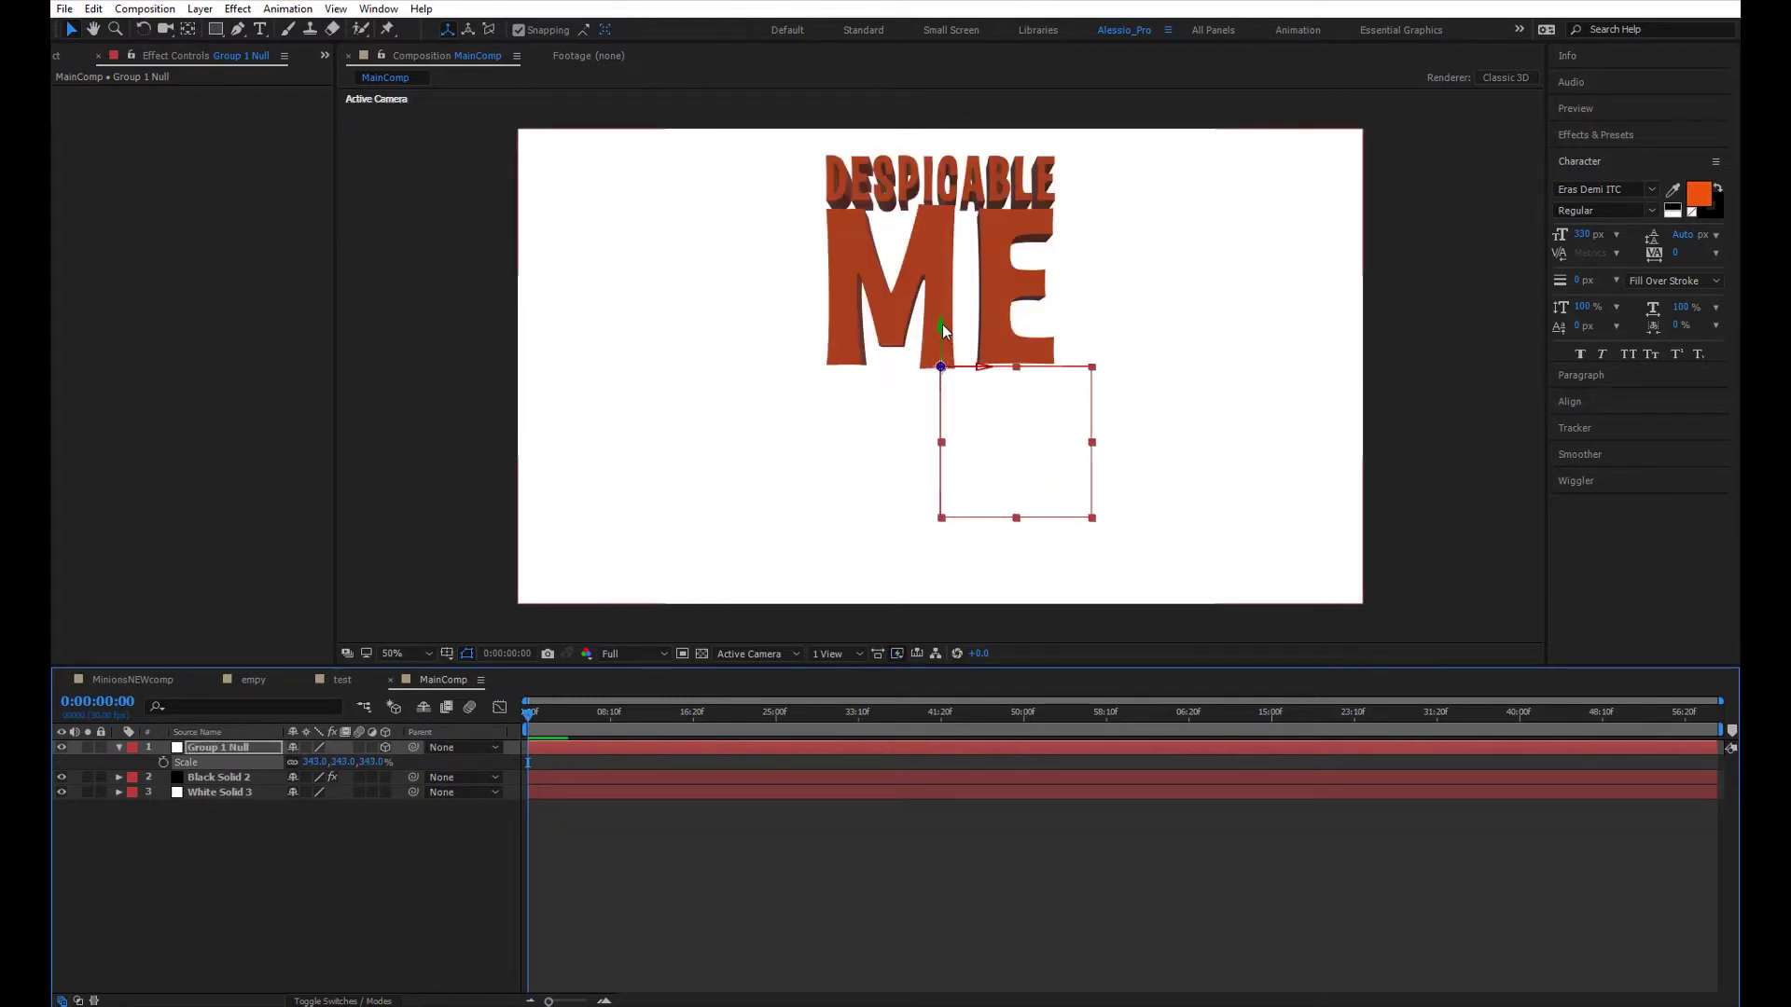
{"action": "left_click_drag", "start_coordinate": [942, 324], "coordinate": [938, 471]}
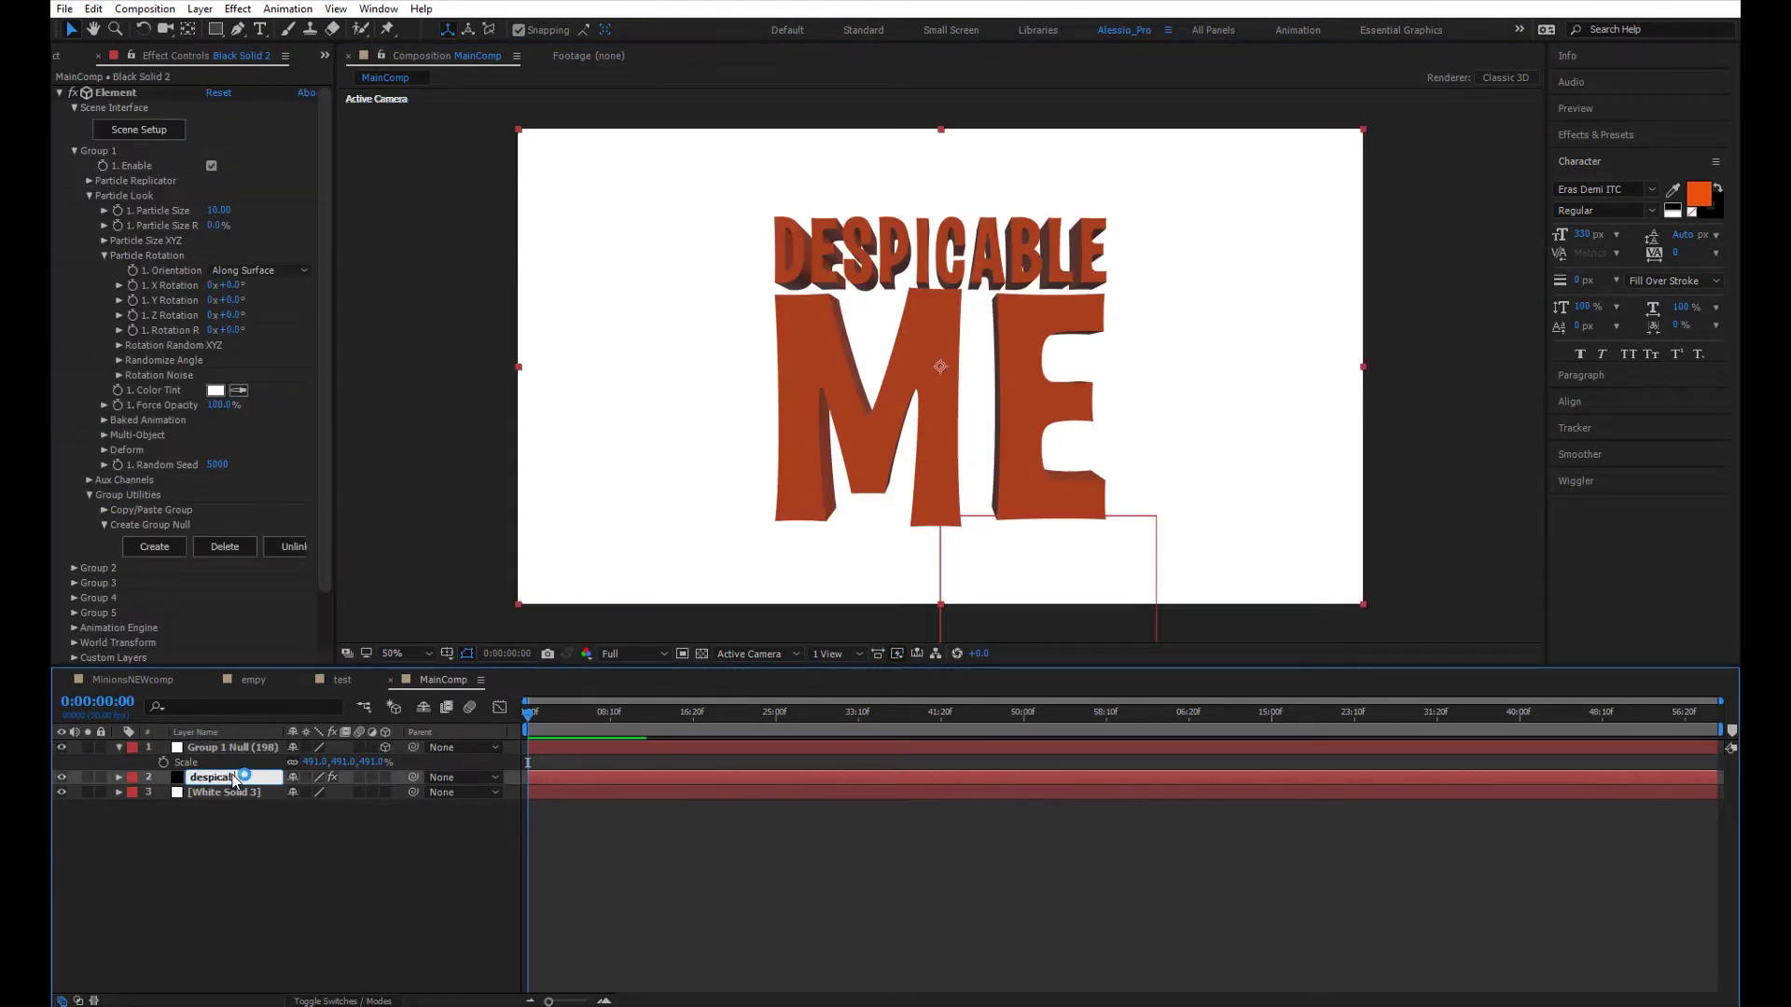
- Rename the black Element solid as despicableME and the white solid as bkg
{"action": "key", "text": "Return"}
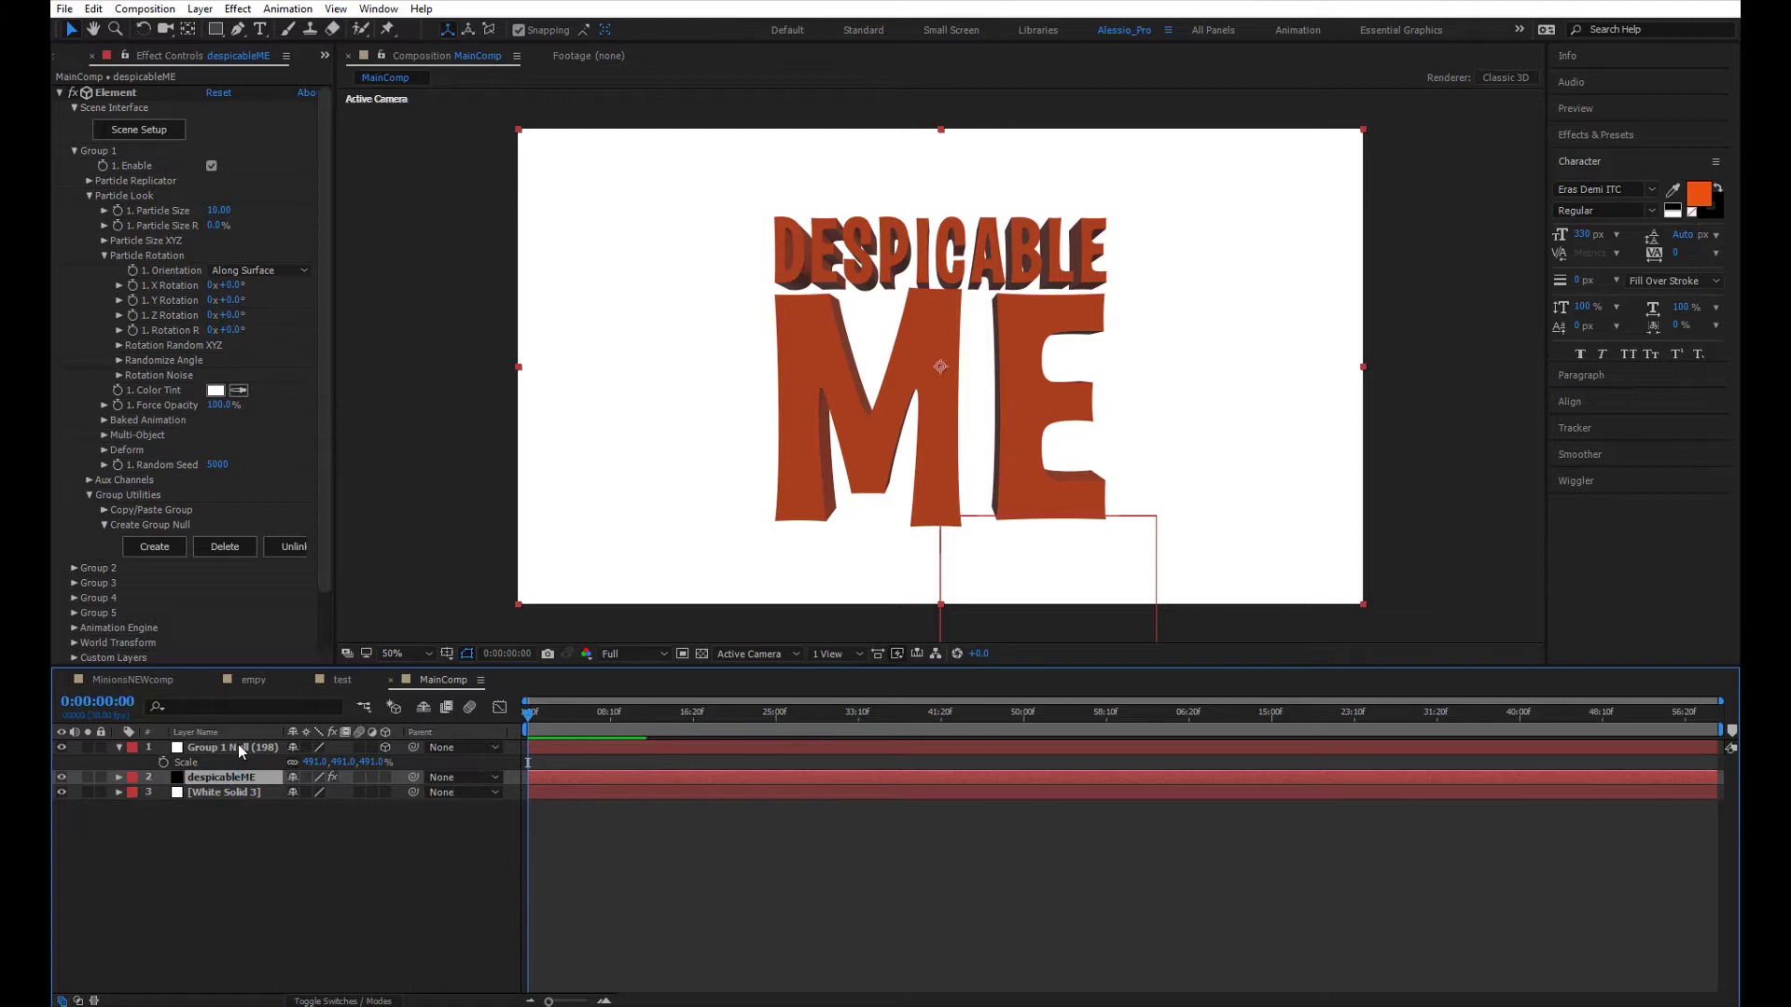
{"action": "left_click", "coordinate": [226, 793]}
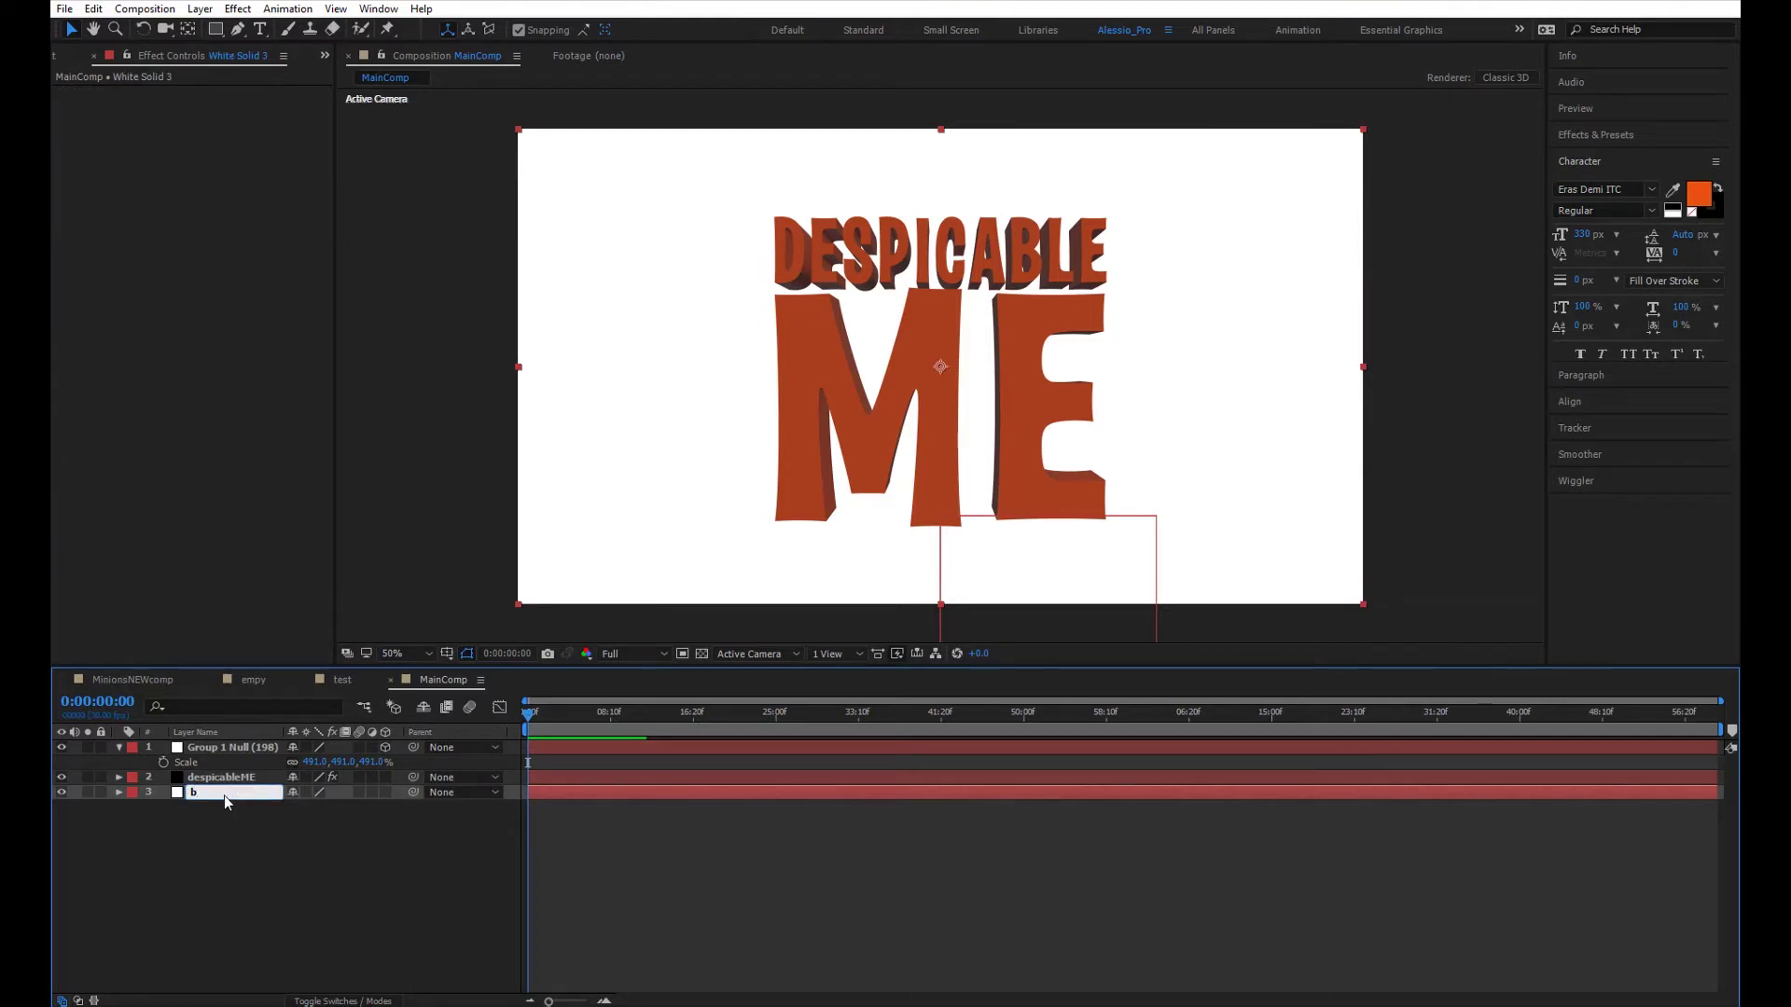
{"action": "key", "text": "Return"}
- Reopen the scene setup of the despicableME layer and add a plane model under the letters
{"action": "left_click", "coordinate": [220, 758]}
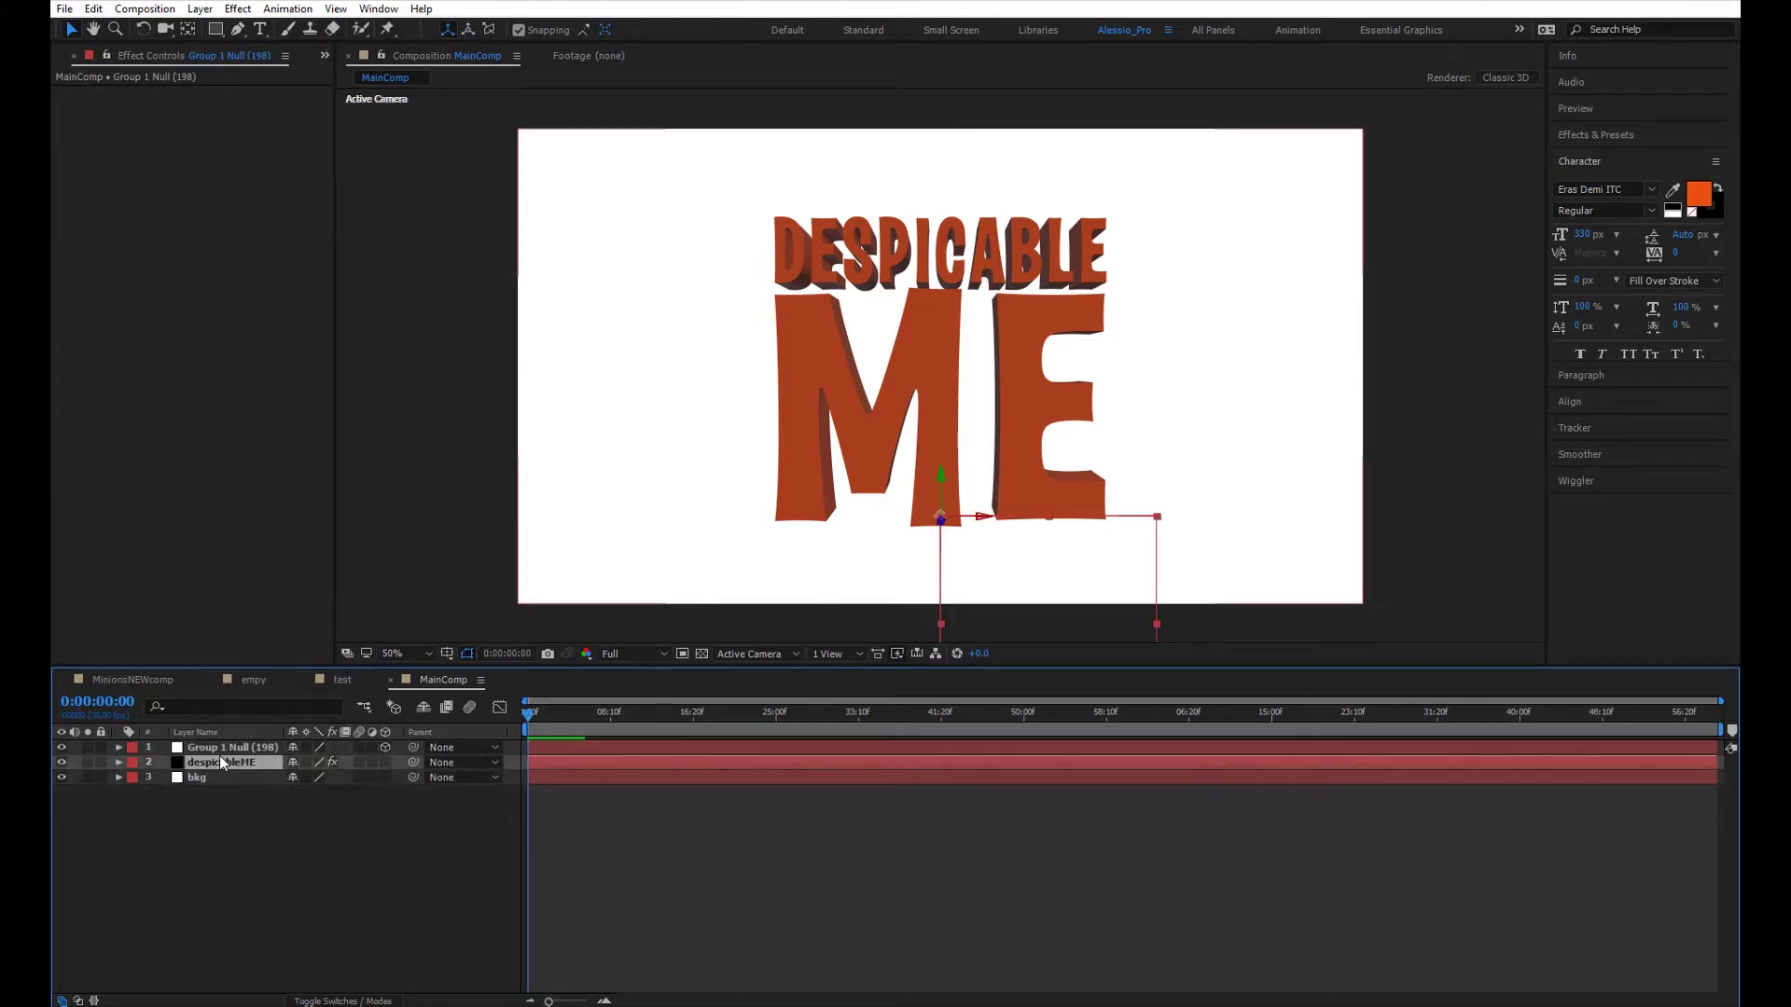
{"action": "left_click", "coordinate": [151, 135]}
{"action": "left_click", "coordinate": [150, 129]}
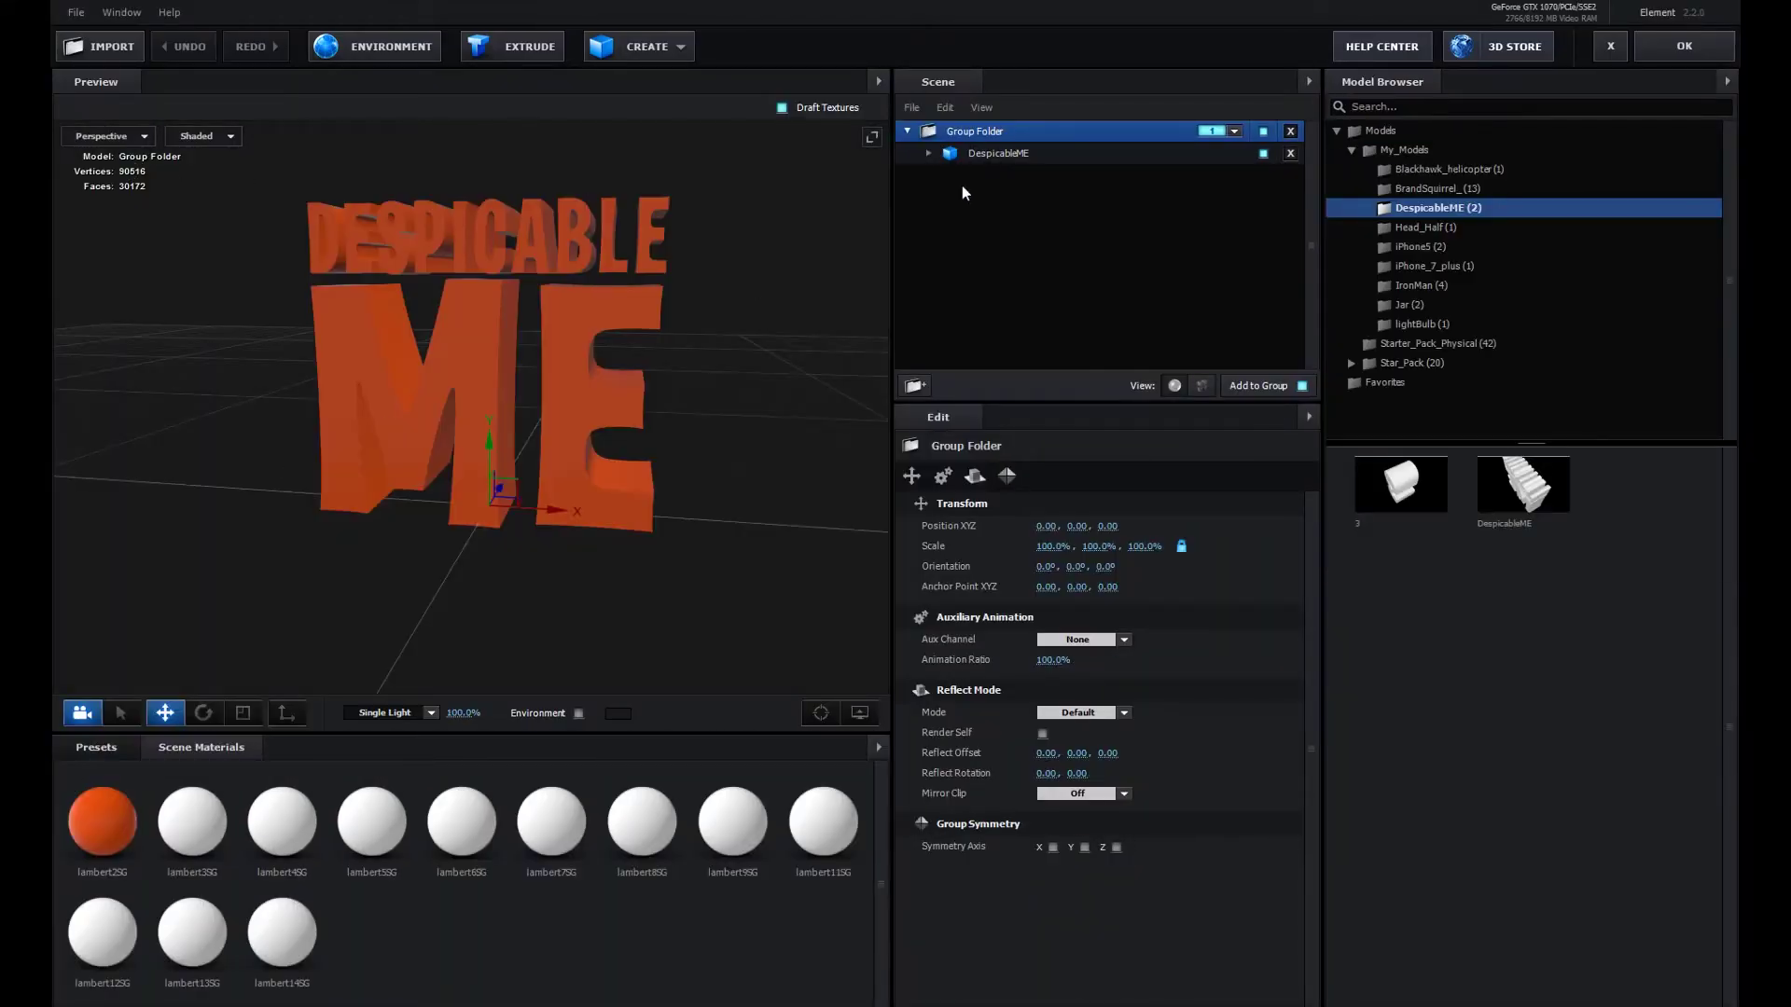
{"action": "left_click", "coordinate": [993, 153]}
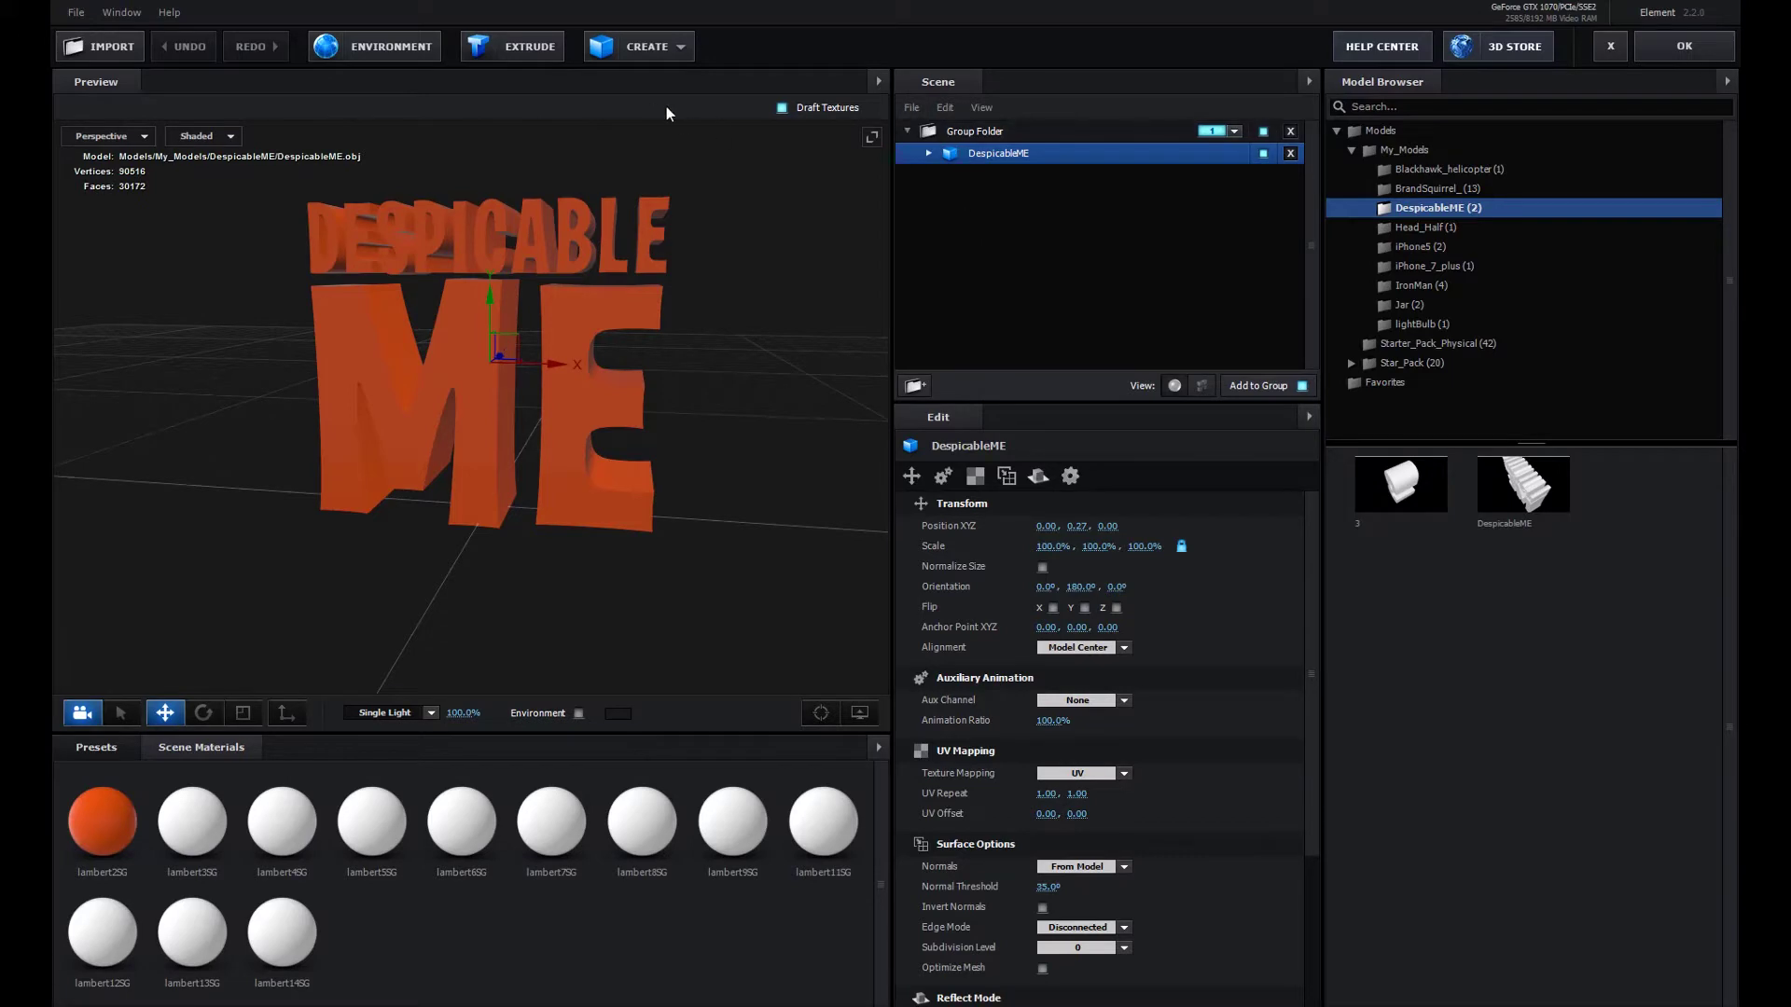
{"action": "left_click", "coordinate": [648, 50]}
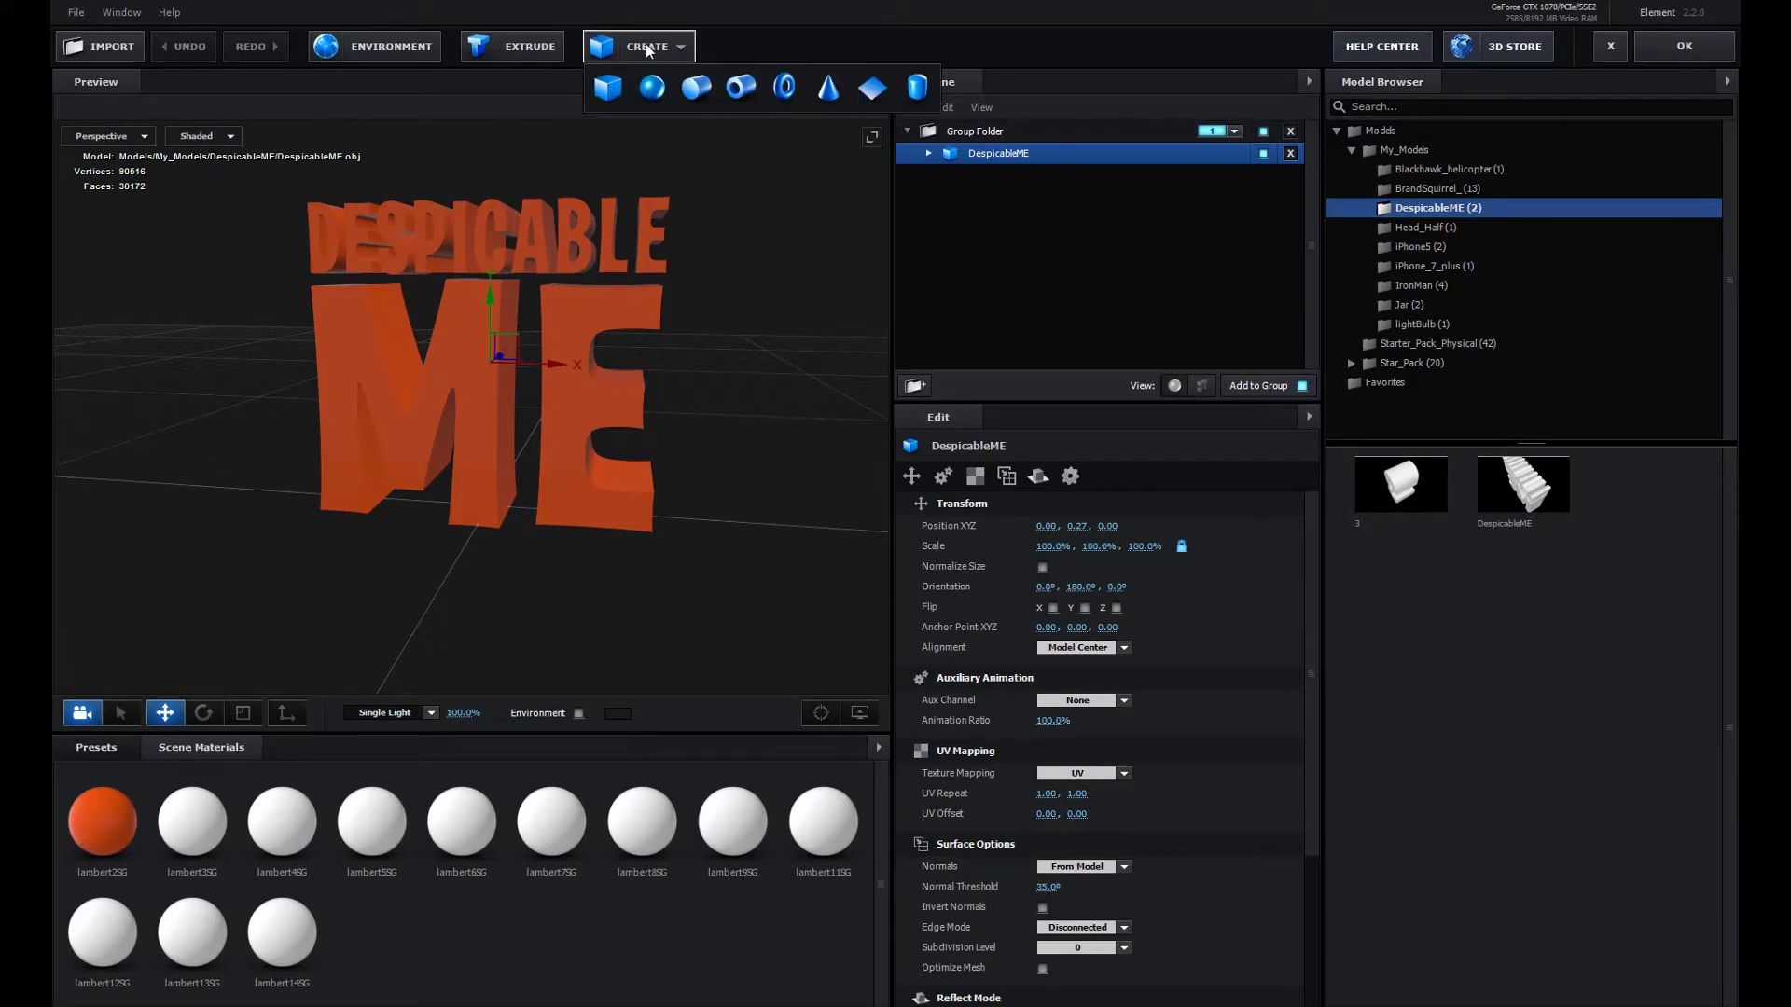
{"action": "left_click", "coordinate": [865, 96]}
{"action": "scroll", "coordinate": [584, 310], "scroll_direction": "down", "scroll_amount": 3}
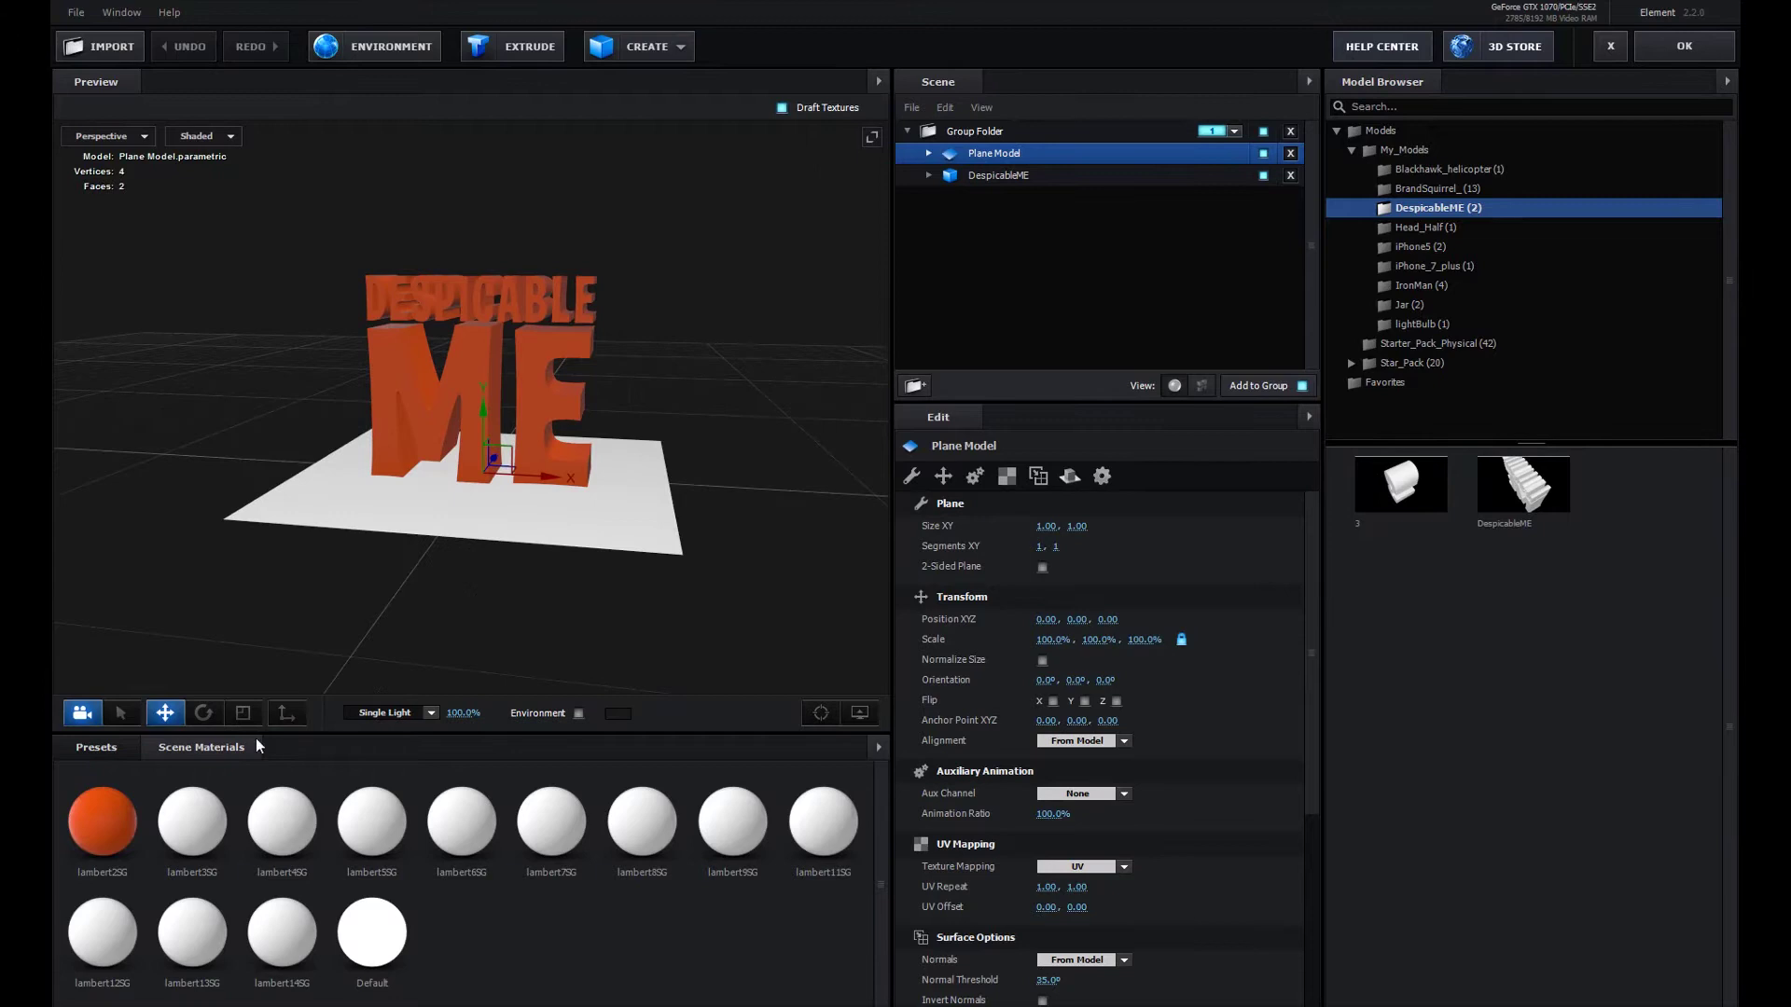
- Stretch the plane into a large floor, scaled to about 1000% in X and 4850% in Z
{"action": "left_click", "coordinate": [244, 714]}
{"action": "left_click_drag", "start_coordinate": [558, 478], "coordinate": [1438, 547]}
{"action": "left_click_drag", "start_coordinate": [835, 514], "coordinate": [947, 522]}
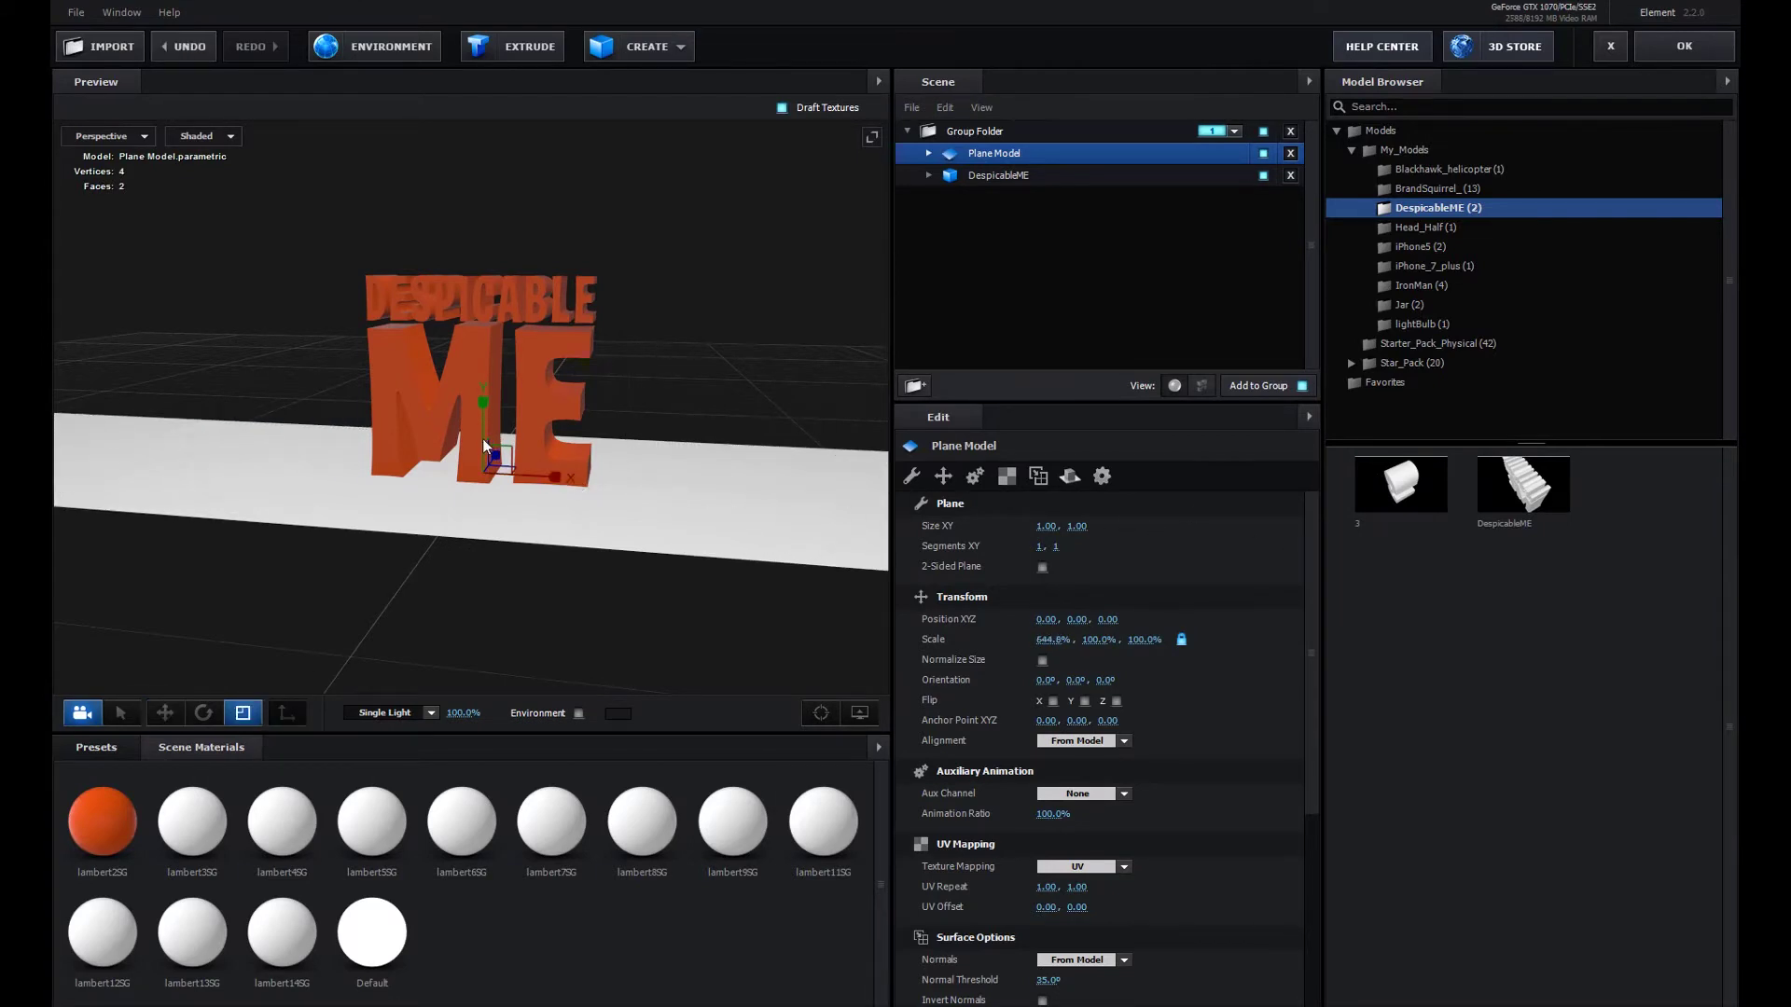
{"action": "left_click_drag", "start_coordinate": [732, 388], "coordinate": [635, 433]}
{"action": "left_click_drag", "start_coordinate": [529, 445], "coordinate": [1081, 262]}
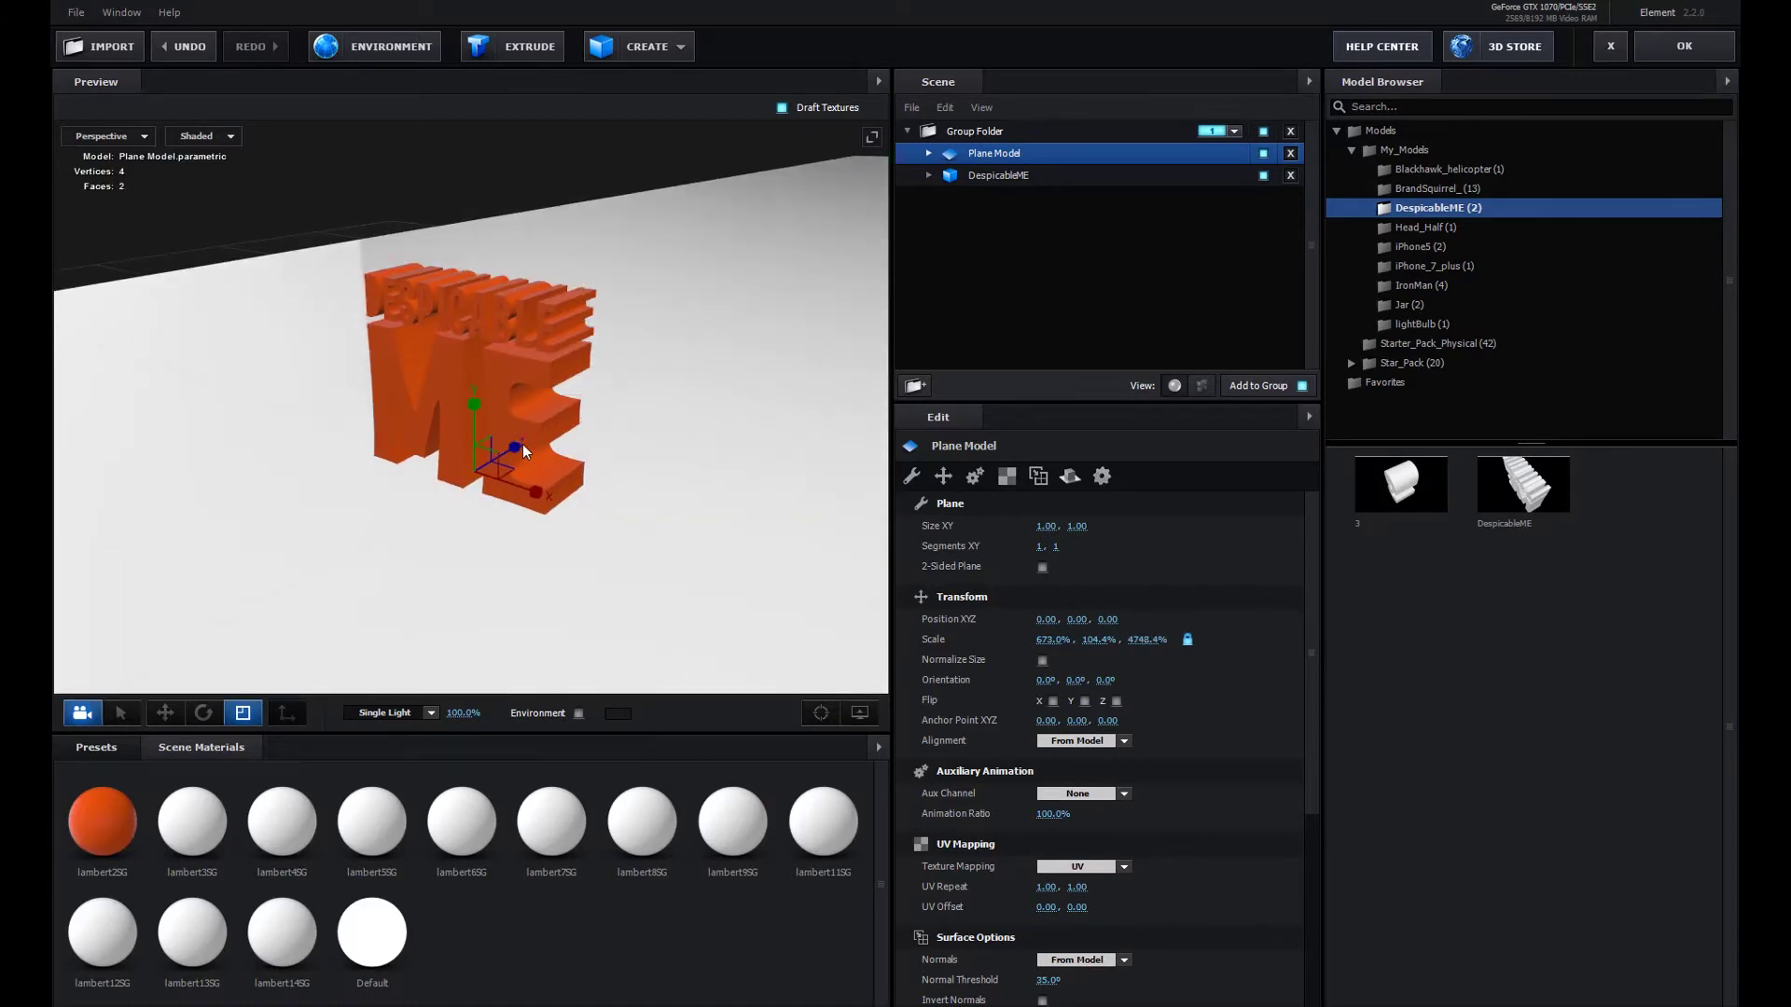
{"action": "left_click_drag", "start_coordinate": [538, 492], "coordinate": [1506, 668]}
{"action": "left_click_drag", "start_coordinate": [808, 385], "coordinate": [636, 250]}
{"action": "scroll", "coordinate": [636, 250], "scroll_direction": "up", "scroll_amount": 3}
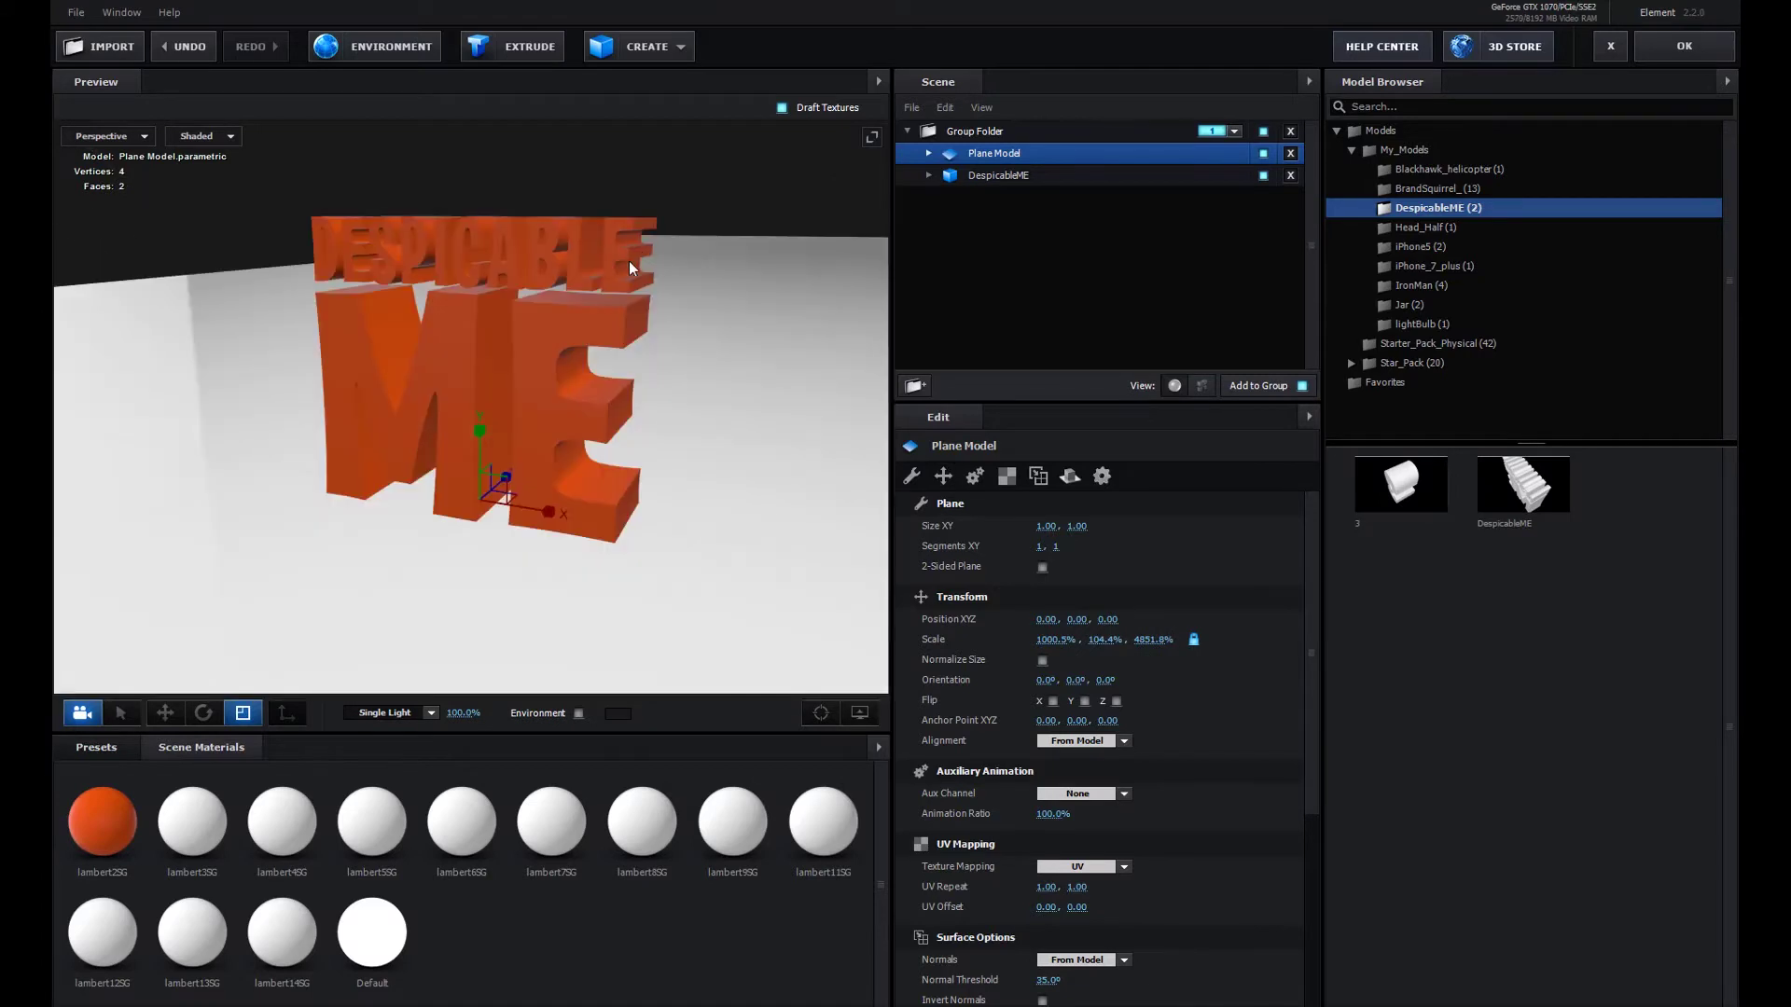
- Set the plane model's reflect mode to Mirror Surface
{"action": "left_click", "coordinate": [929, 154]}
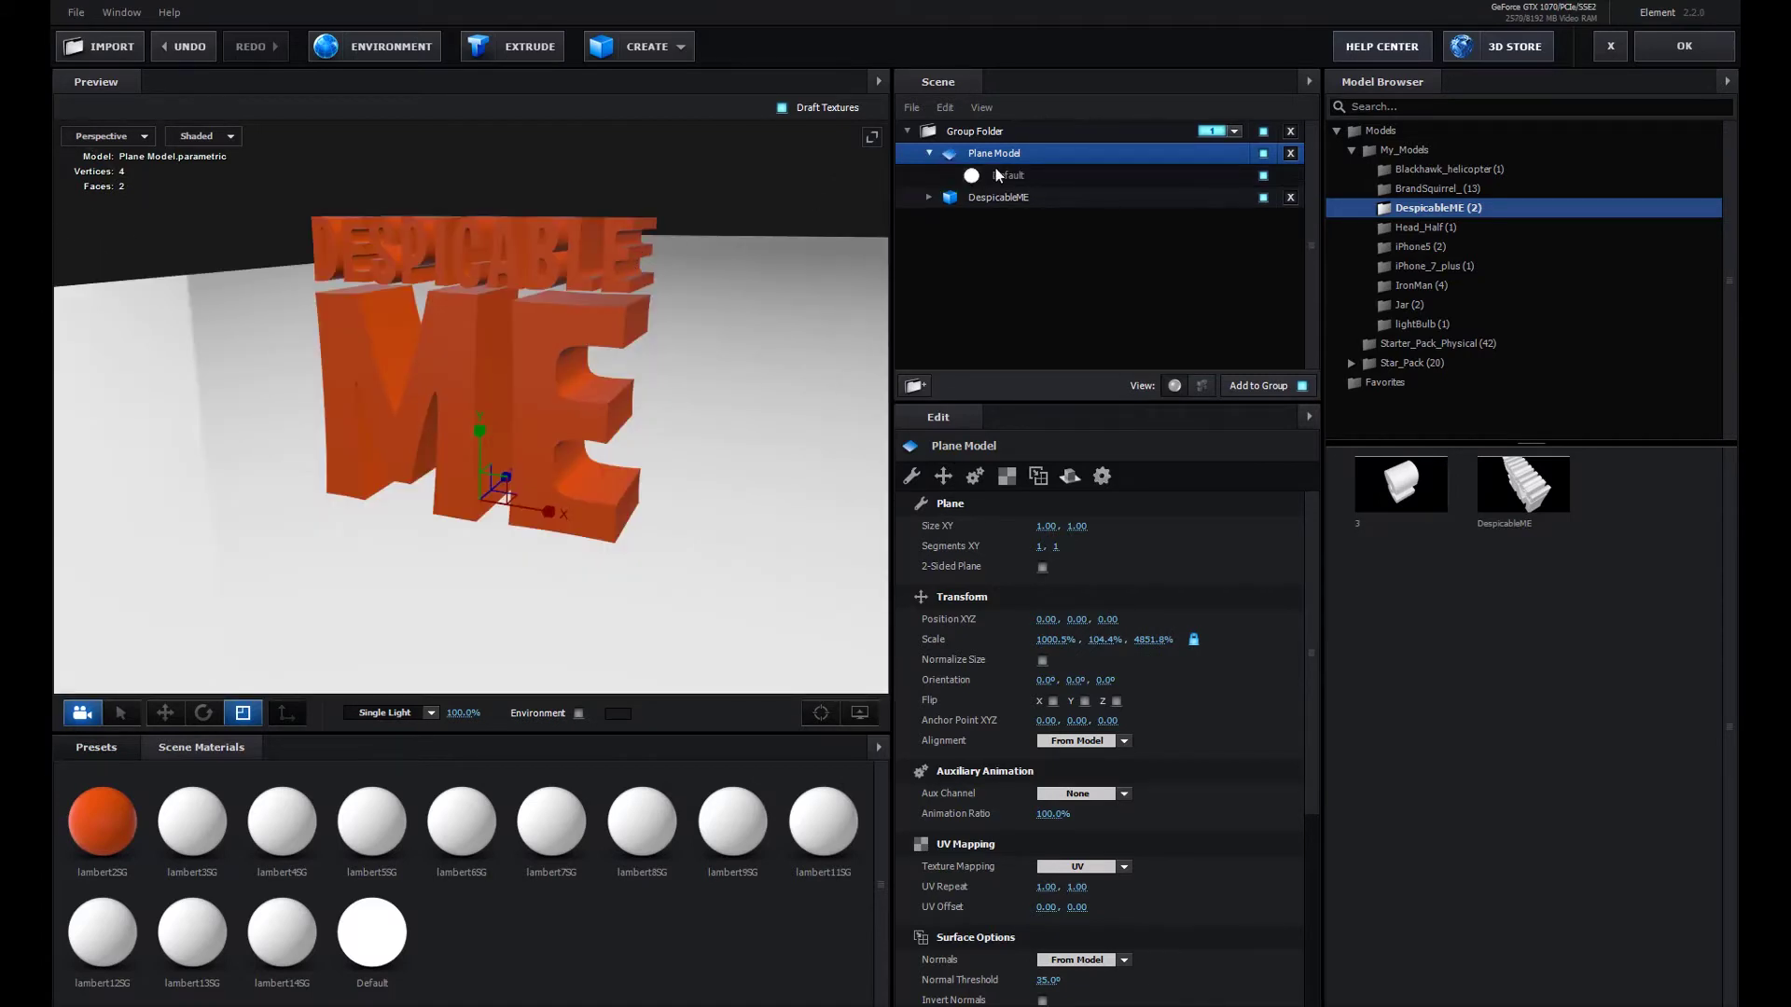
{"action": "left_click", "coordinate": [999, 177]}
{"action": "left_click", "coordinate": [993, 153]}
{"action": "left_click", "coordinate": [1069, 477]}
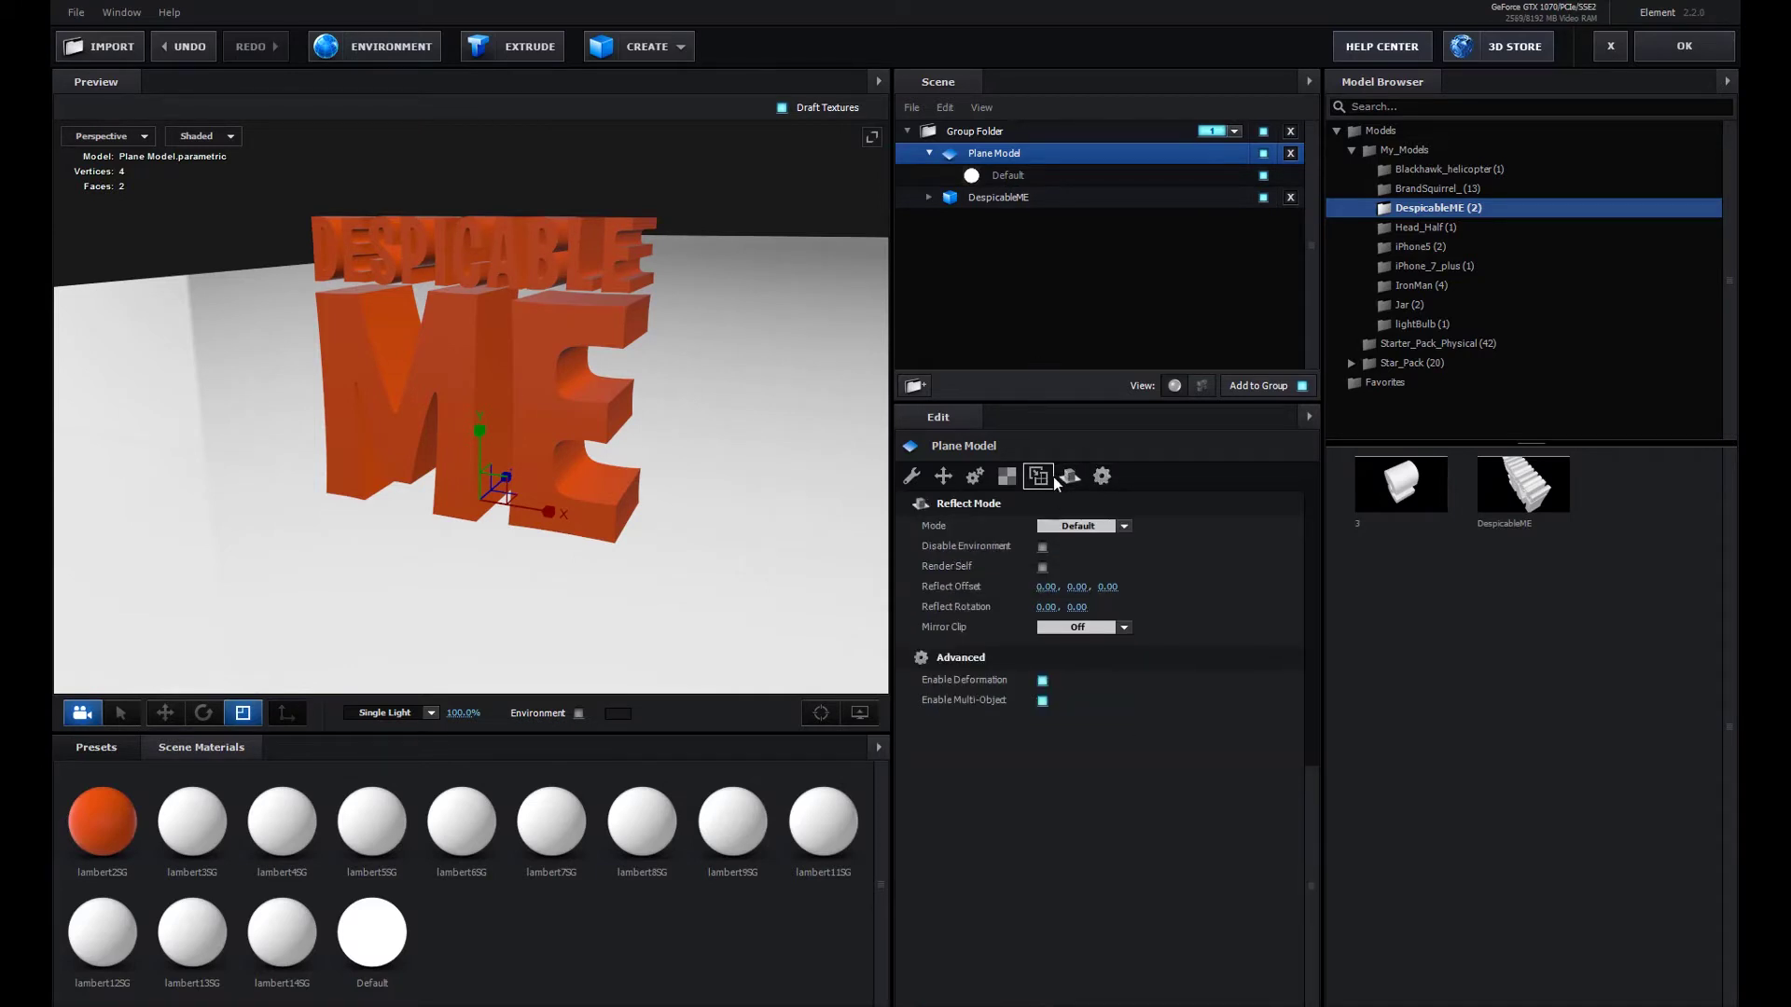
{"action": "left_click", "coordinate": [1105, 528]}
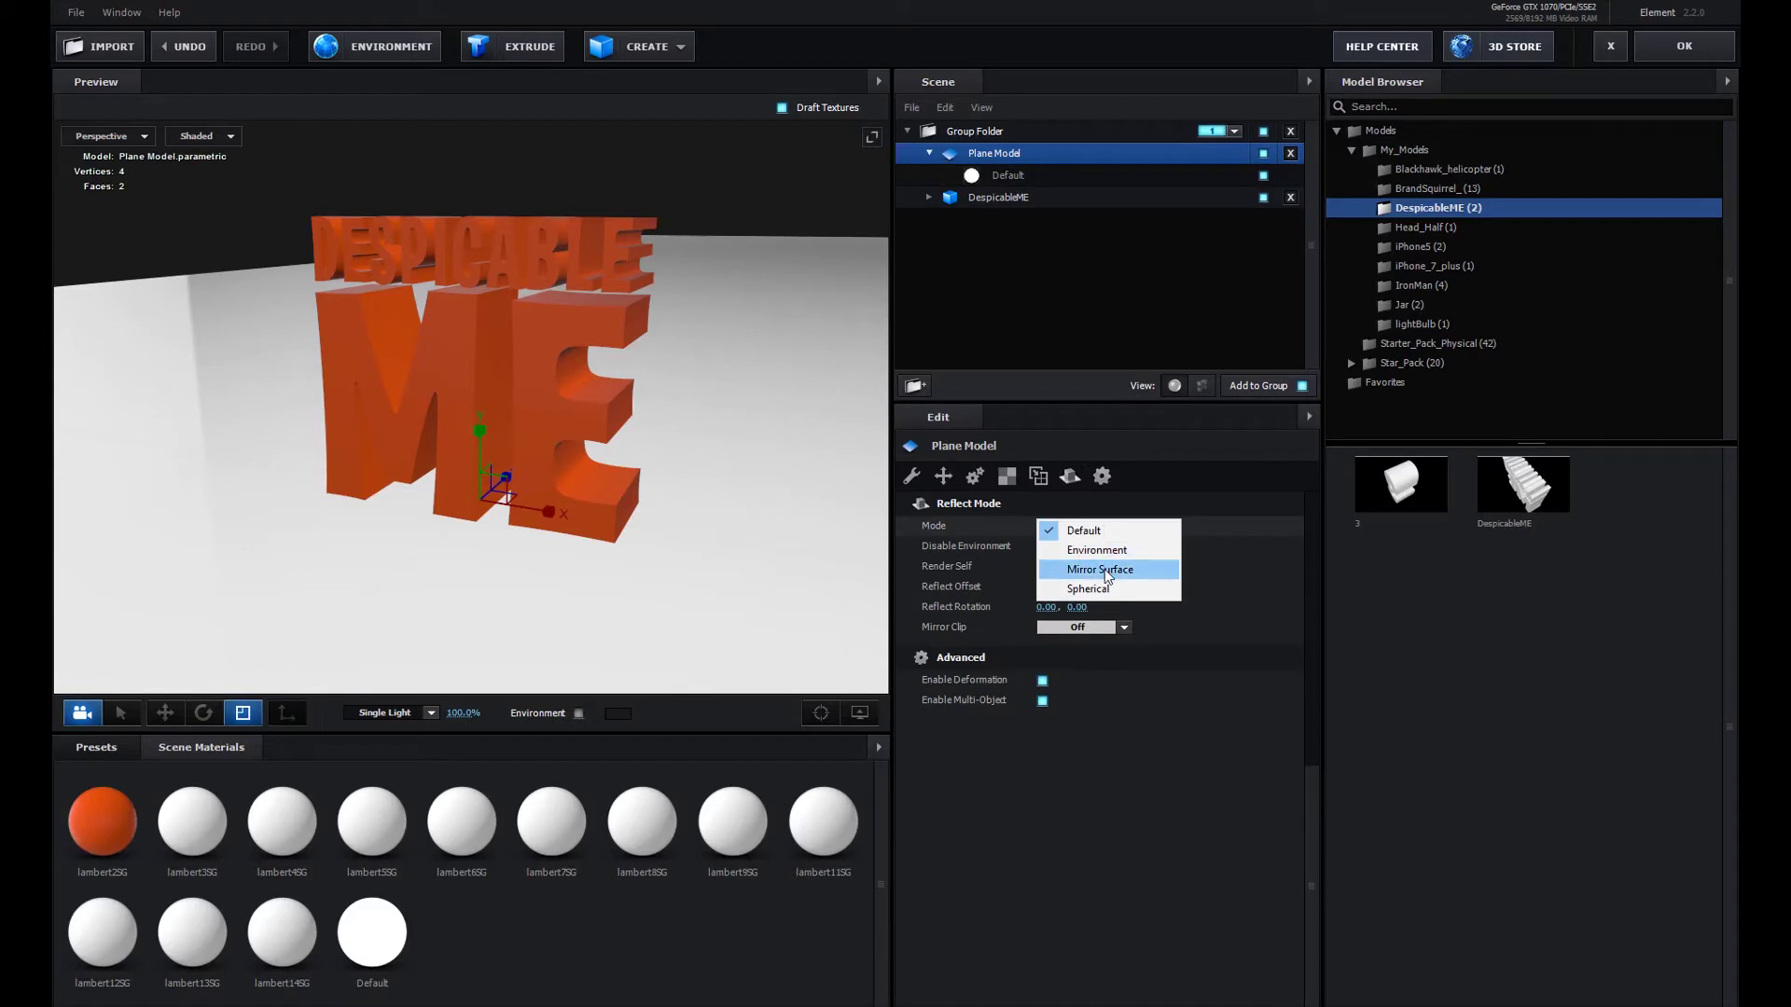
{"action": "left_click", "coordinate": [1101, 568]}
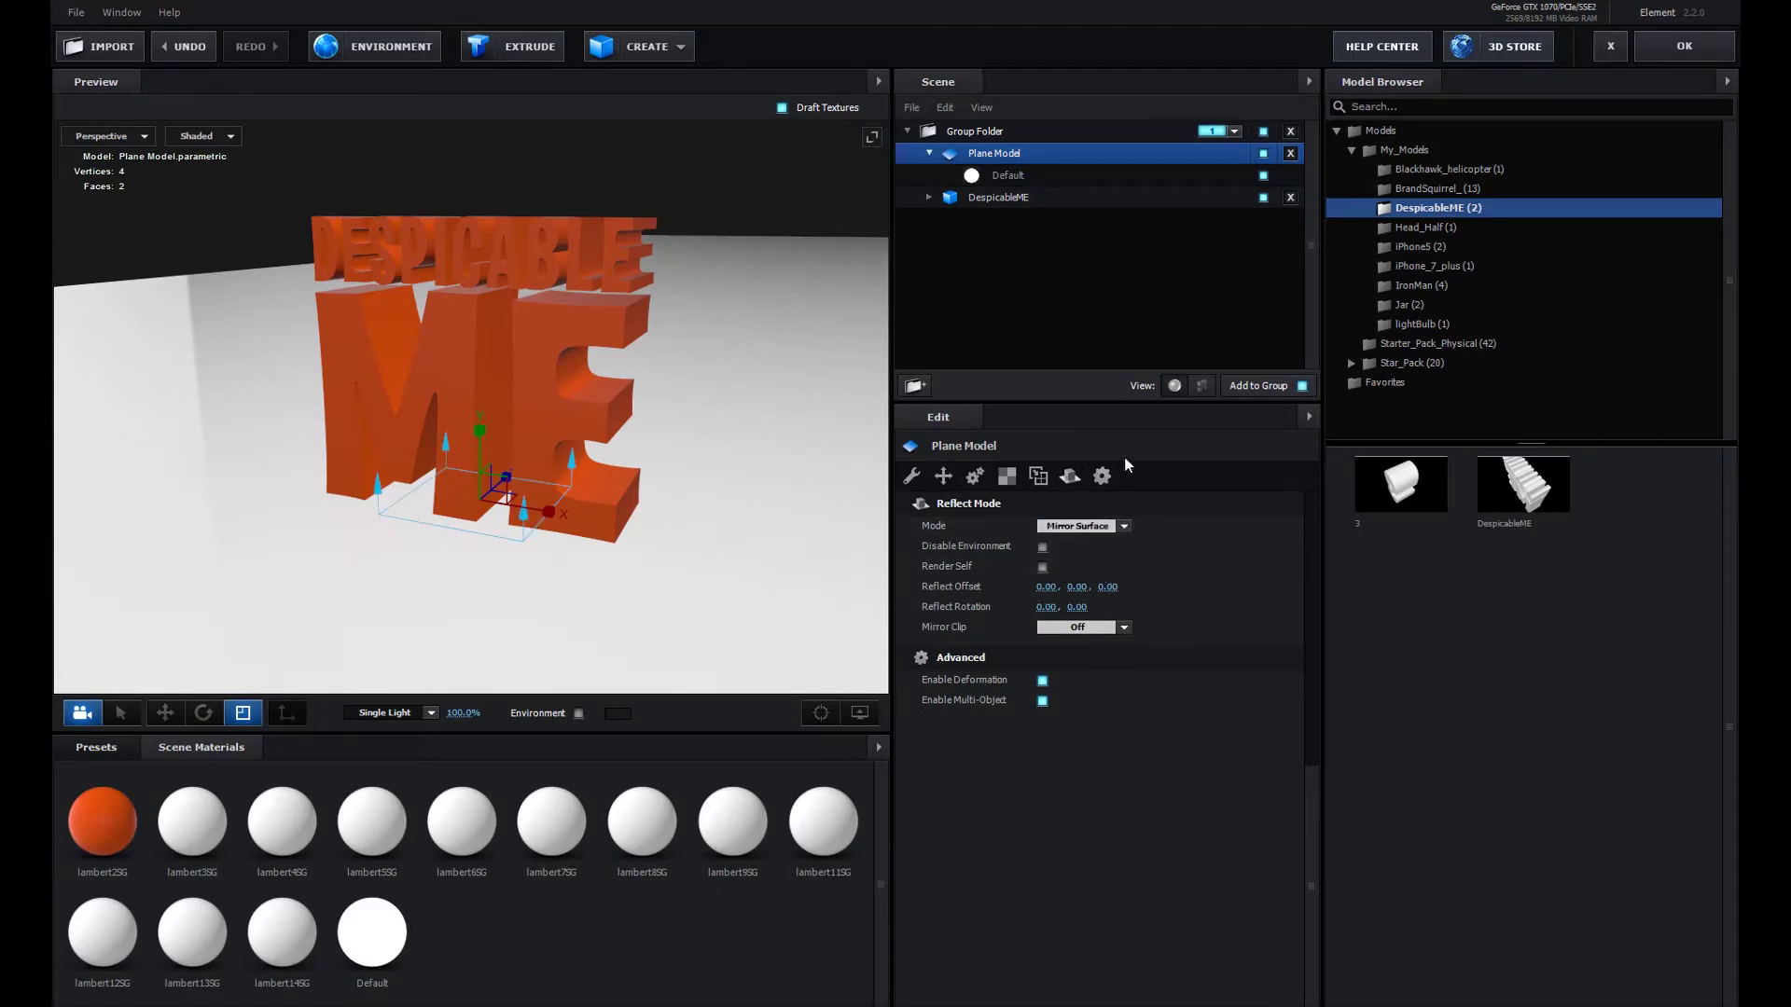
- Enable Matte Reflection in the advanced settings of the plane's Default material and accept the scene
{"action": "scroll", "coordinate": [1183, 733], "scroll_direction": "down", "scroll_amount": 12}
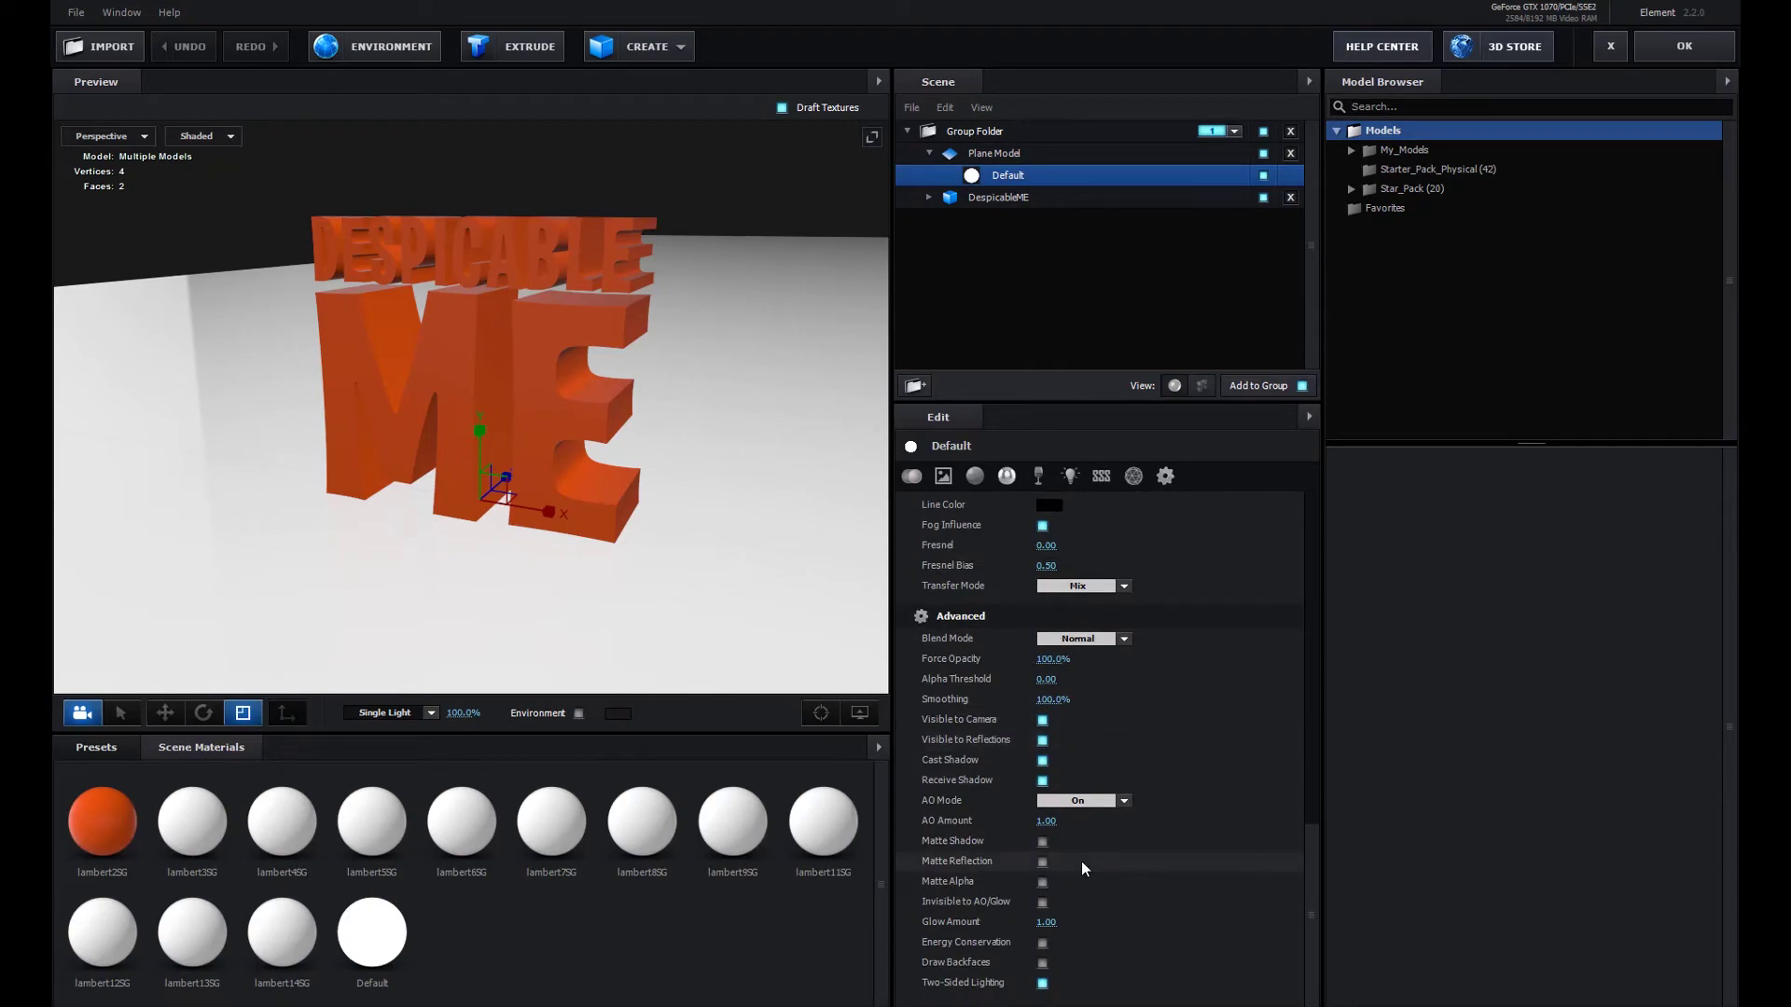
{"action": "left_click", "coordinate": [1042, 862]}
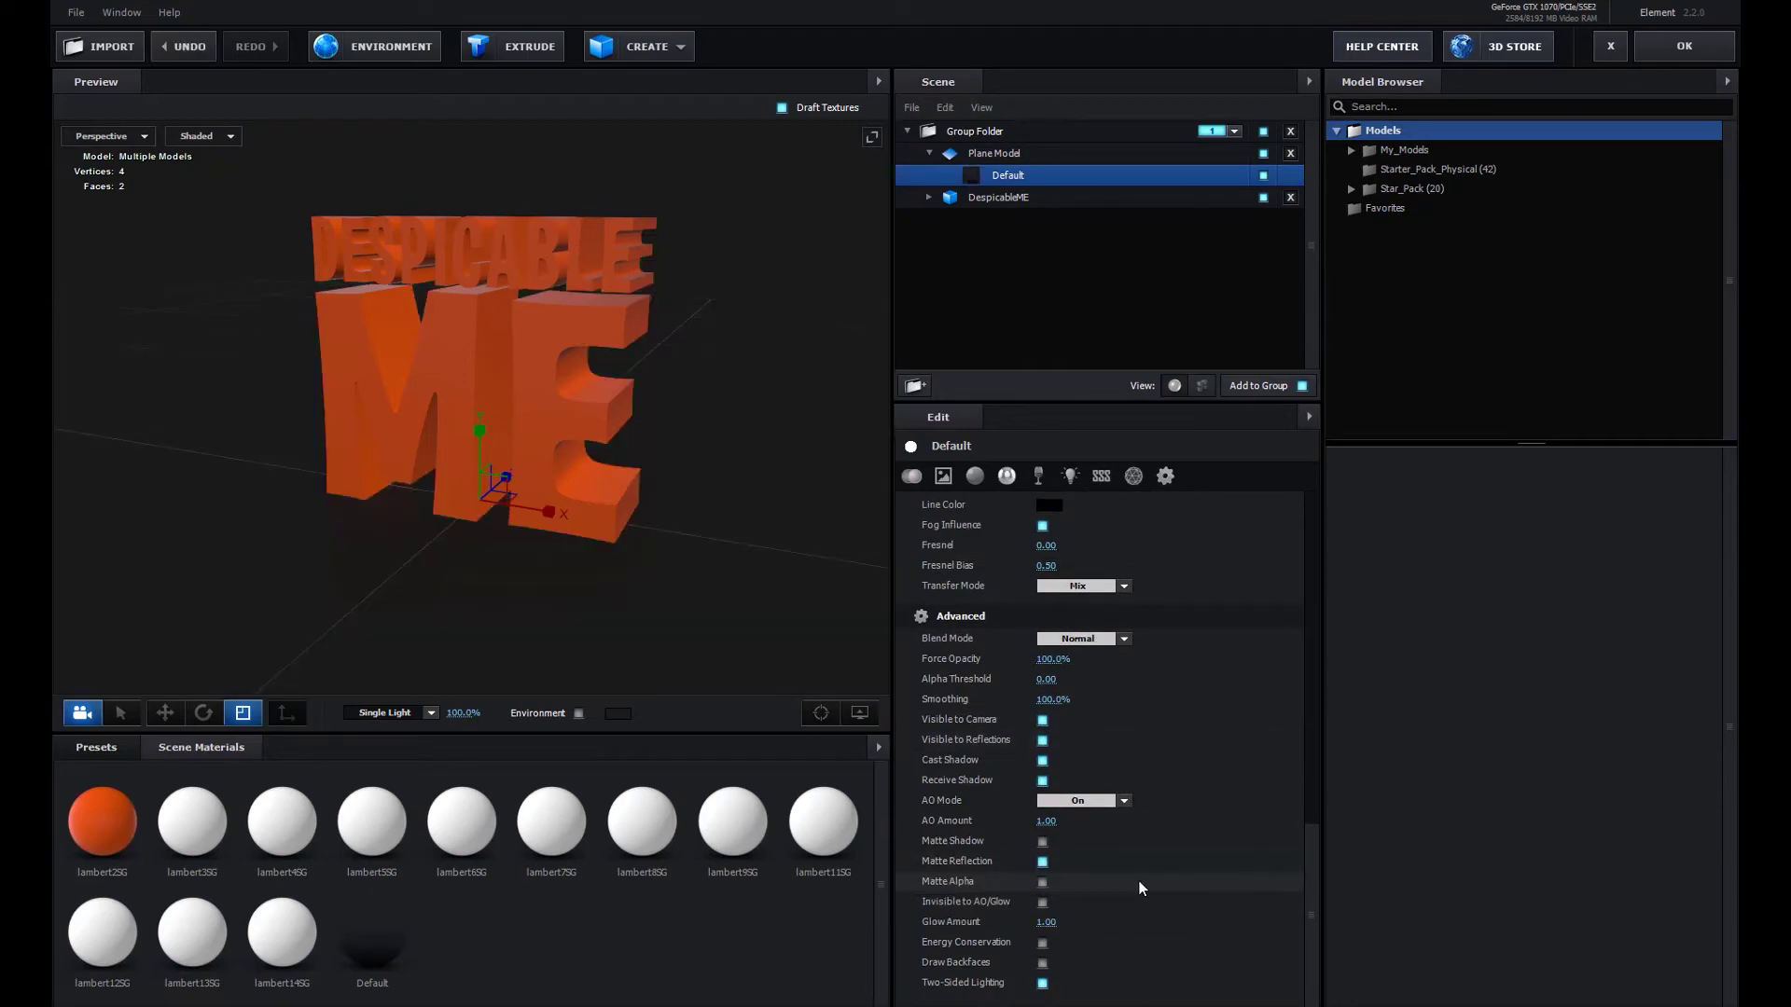
{"action": "left_click", "coordinate": [1684, 46]}
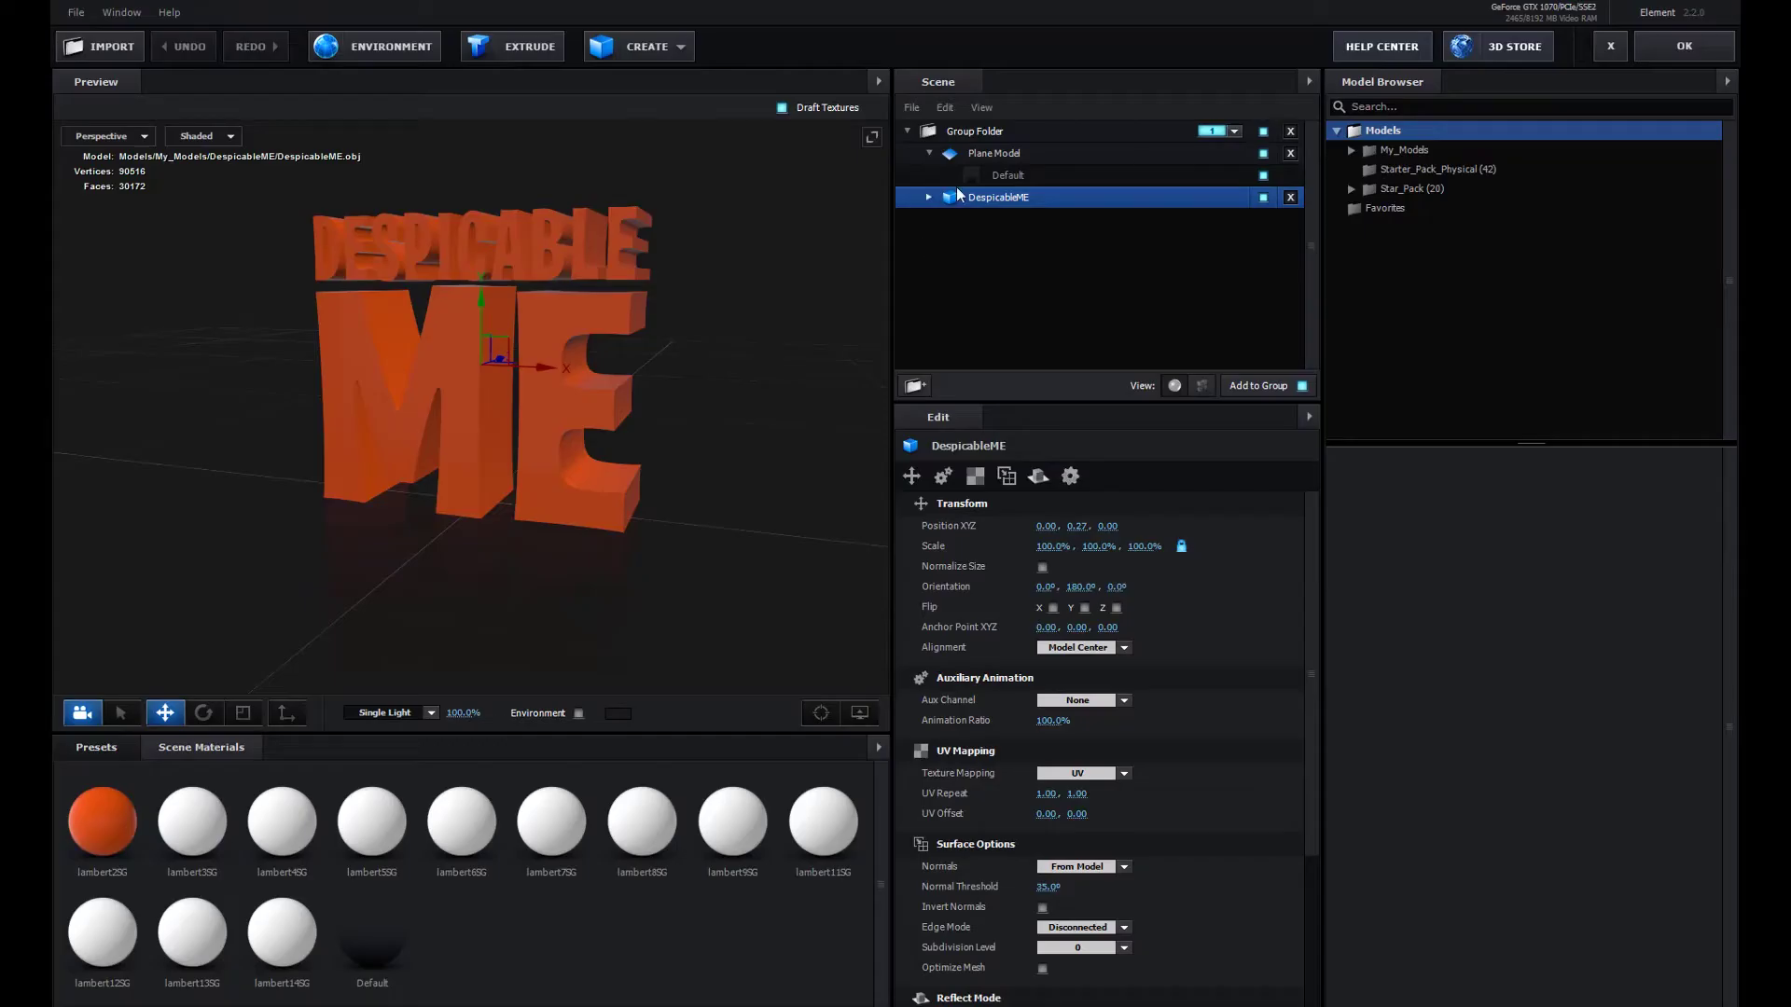
- Duplicate the DespicableME model and disable the last letter material in the first copy
{"action": "key", "text": "ctrl+d"}
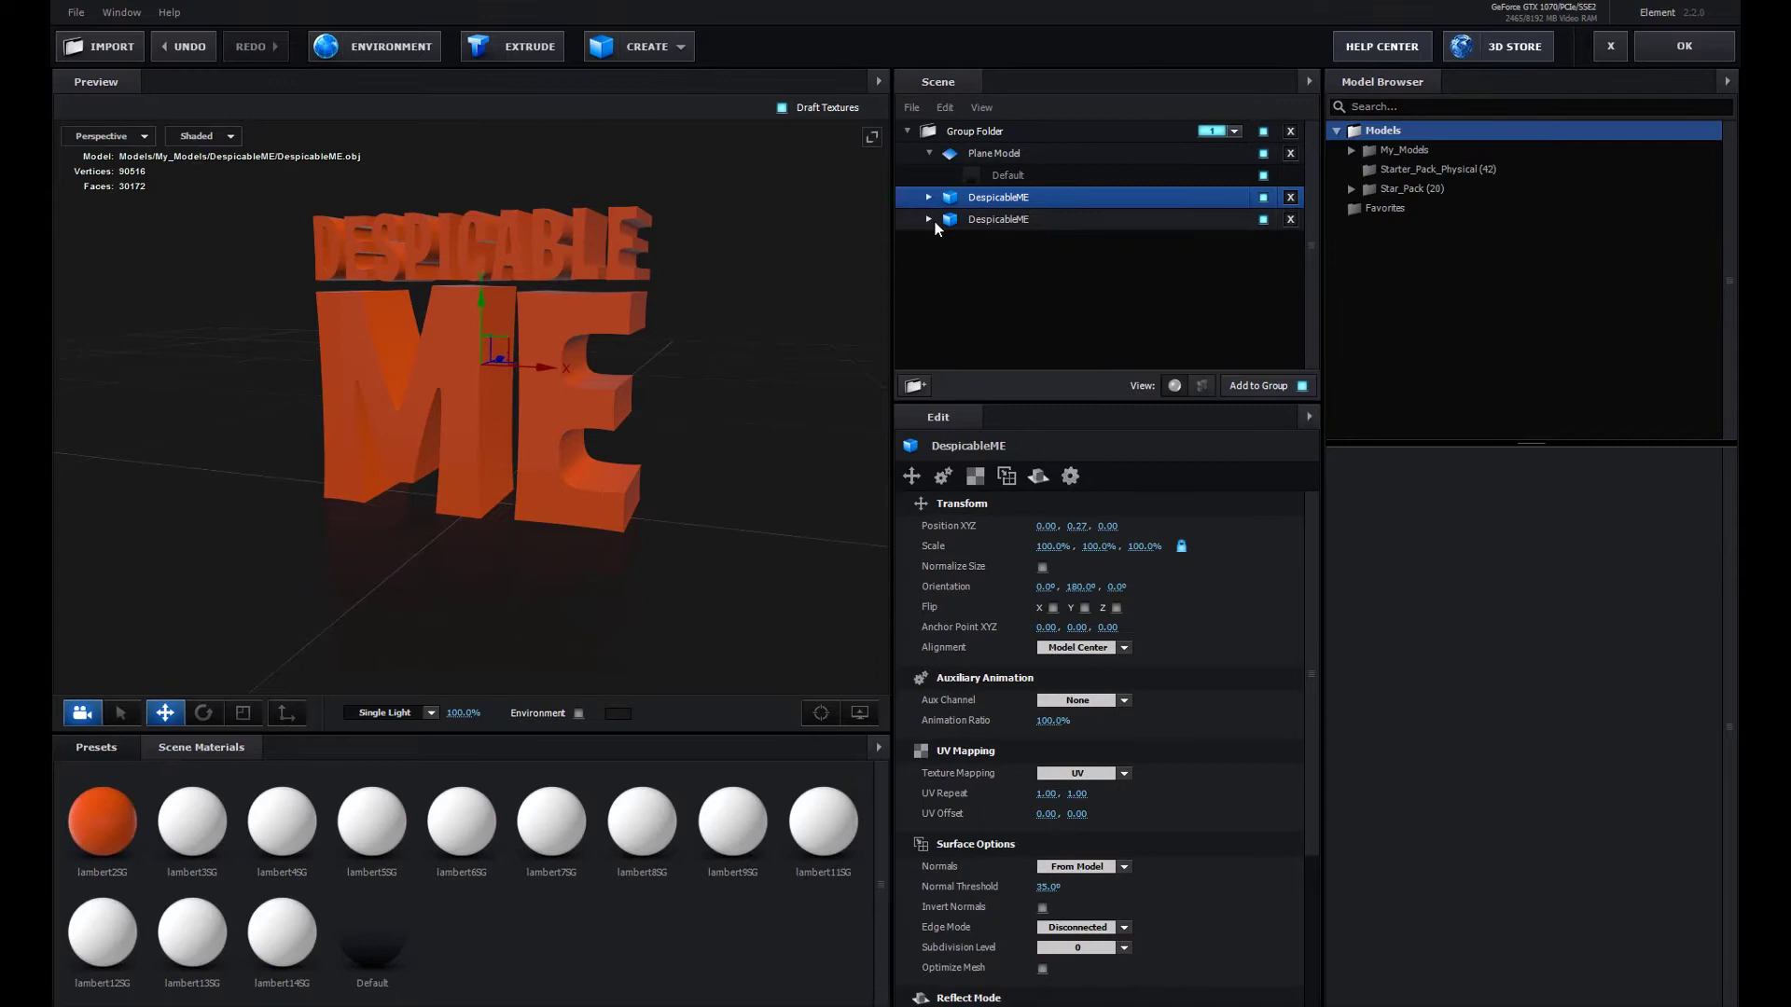
{"action": "left_click", "coordinate": [929, 198]}
{"action": "scroll", "coordinate": [1091, 289], "scroll_direction": "down", "scroll_amount": 5}
{"action": "left_click", "coordinate": [1264, 316]}
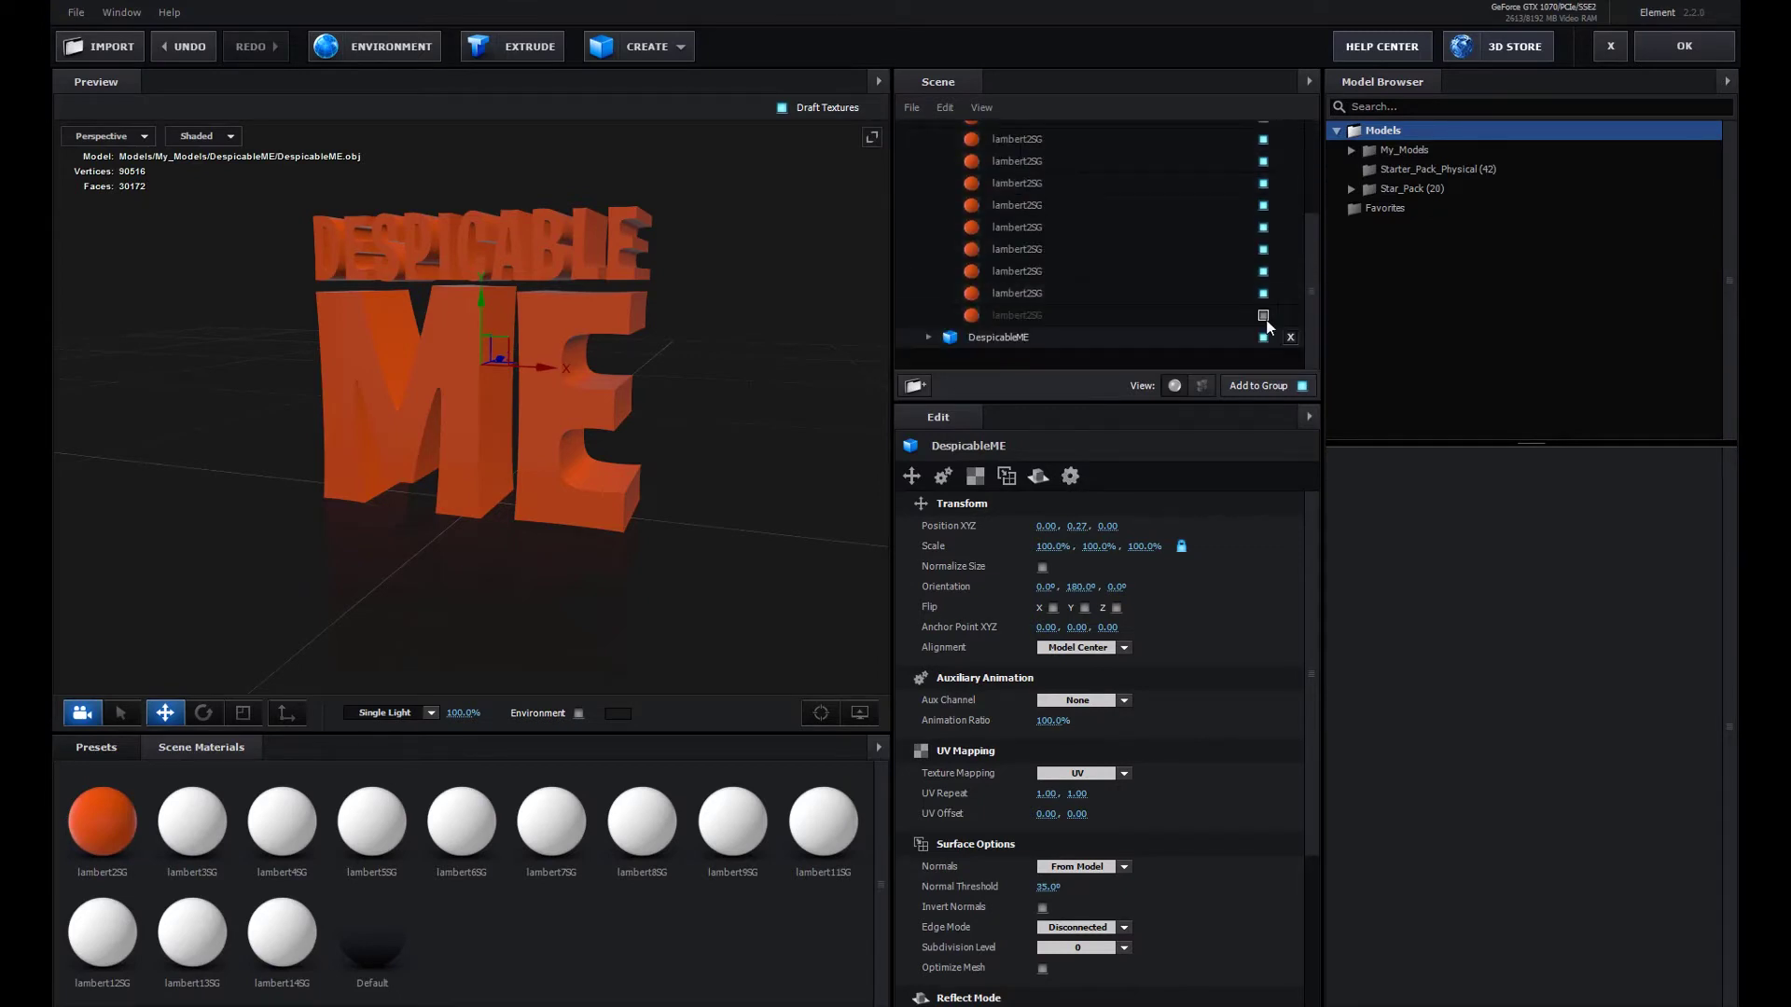
- Disable every letter material except the last one in the second DespicableME copy
{"action": "left_click", "coordinate": [929, 337]}
{"action": "scroll", "coordinate": [1100, 280], "scroll_direction": "down", "scroll_amount": 6}
{"action": "scroll", "coordinate": [1241, 205], "scroll_direction": "up", "scroll_amount": 1}
{"action": "left_click_drag", "start_coordinate": [1264, 174], "coordinate": [1264, 350]}
{"action": "scroll", "coordinate": [1263, 345], "scroll_direction": "down", "scroll_amount": 2}
{"action": "left_click_drag", "start_coordinate": [1264, 293], "coordinate": [1263, 314]}
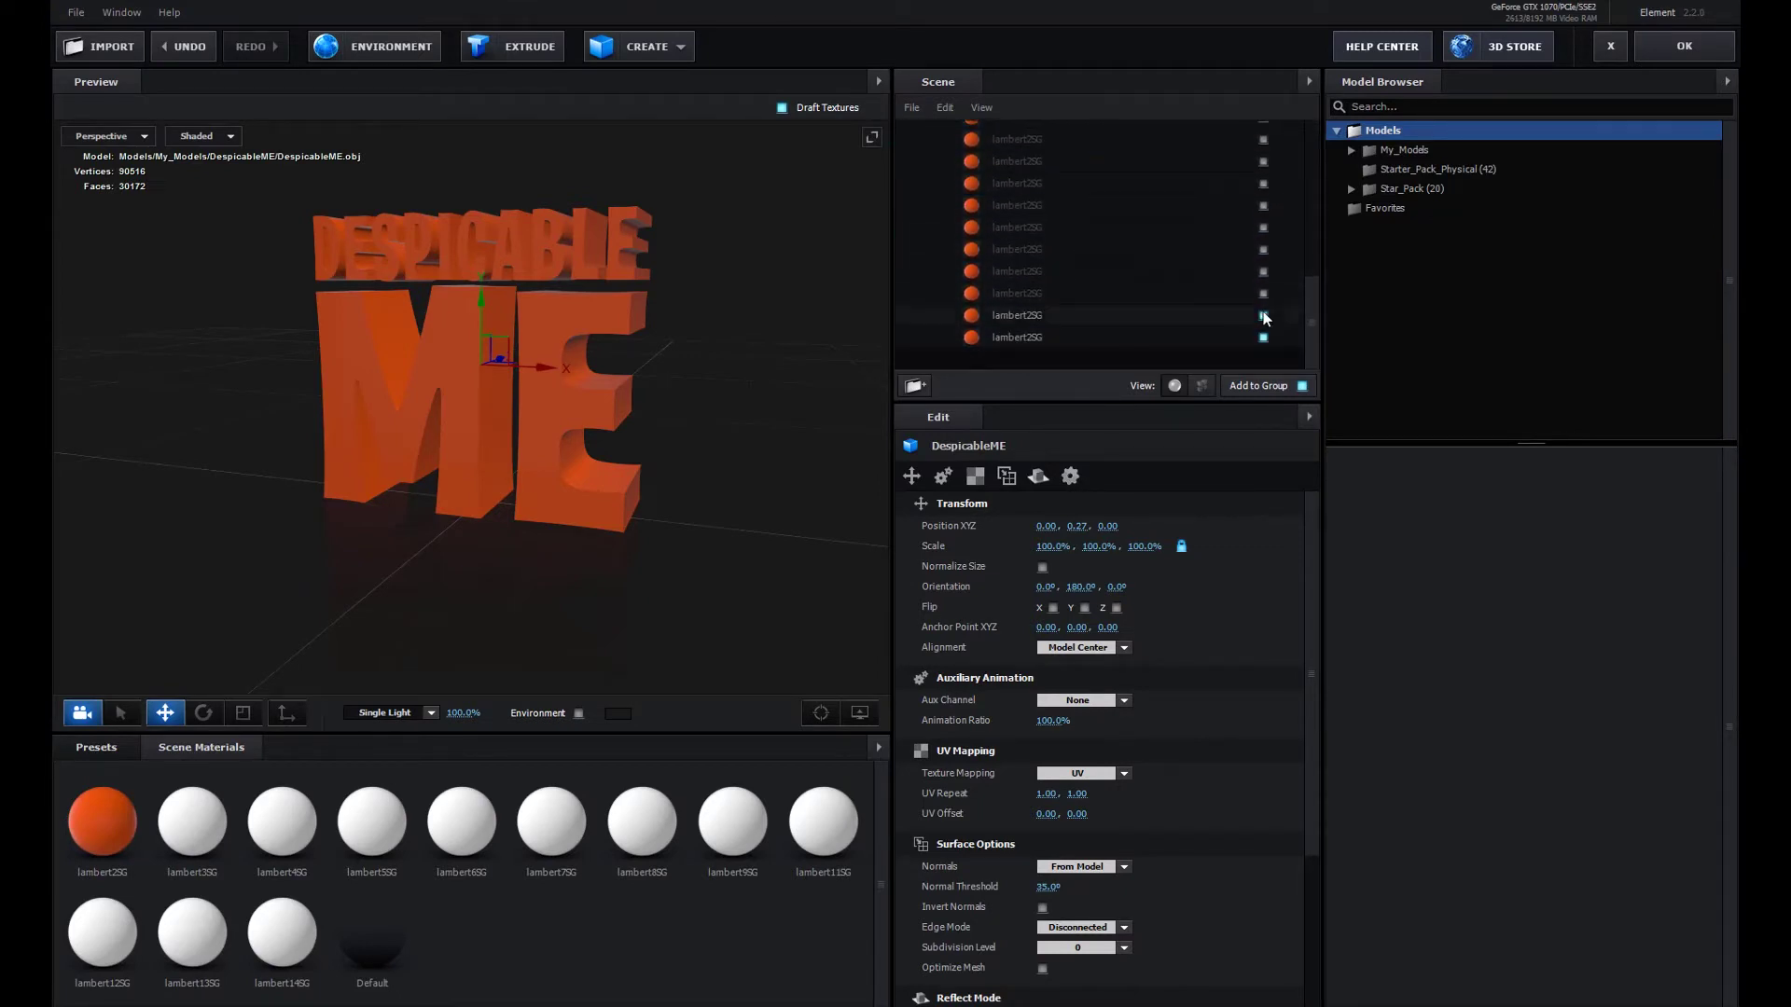
- Collapse the models, add a new group folder and move the second DespicableME copy into it
{"action": "scroll", "coordinate": [1045, 261], "scroll_direction": "up", "scroll_amount": 6}
{"action": "left_click", "coordinate": [928, 306]}
{"action": "scroll", "coordinate": [926, 280], "scroll_direction": "up", "scroll_amount": 4}
{"action": "left_click", "coordinate": [929, 198]}
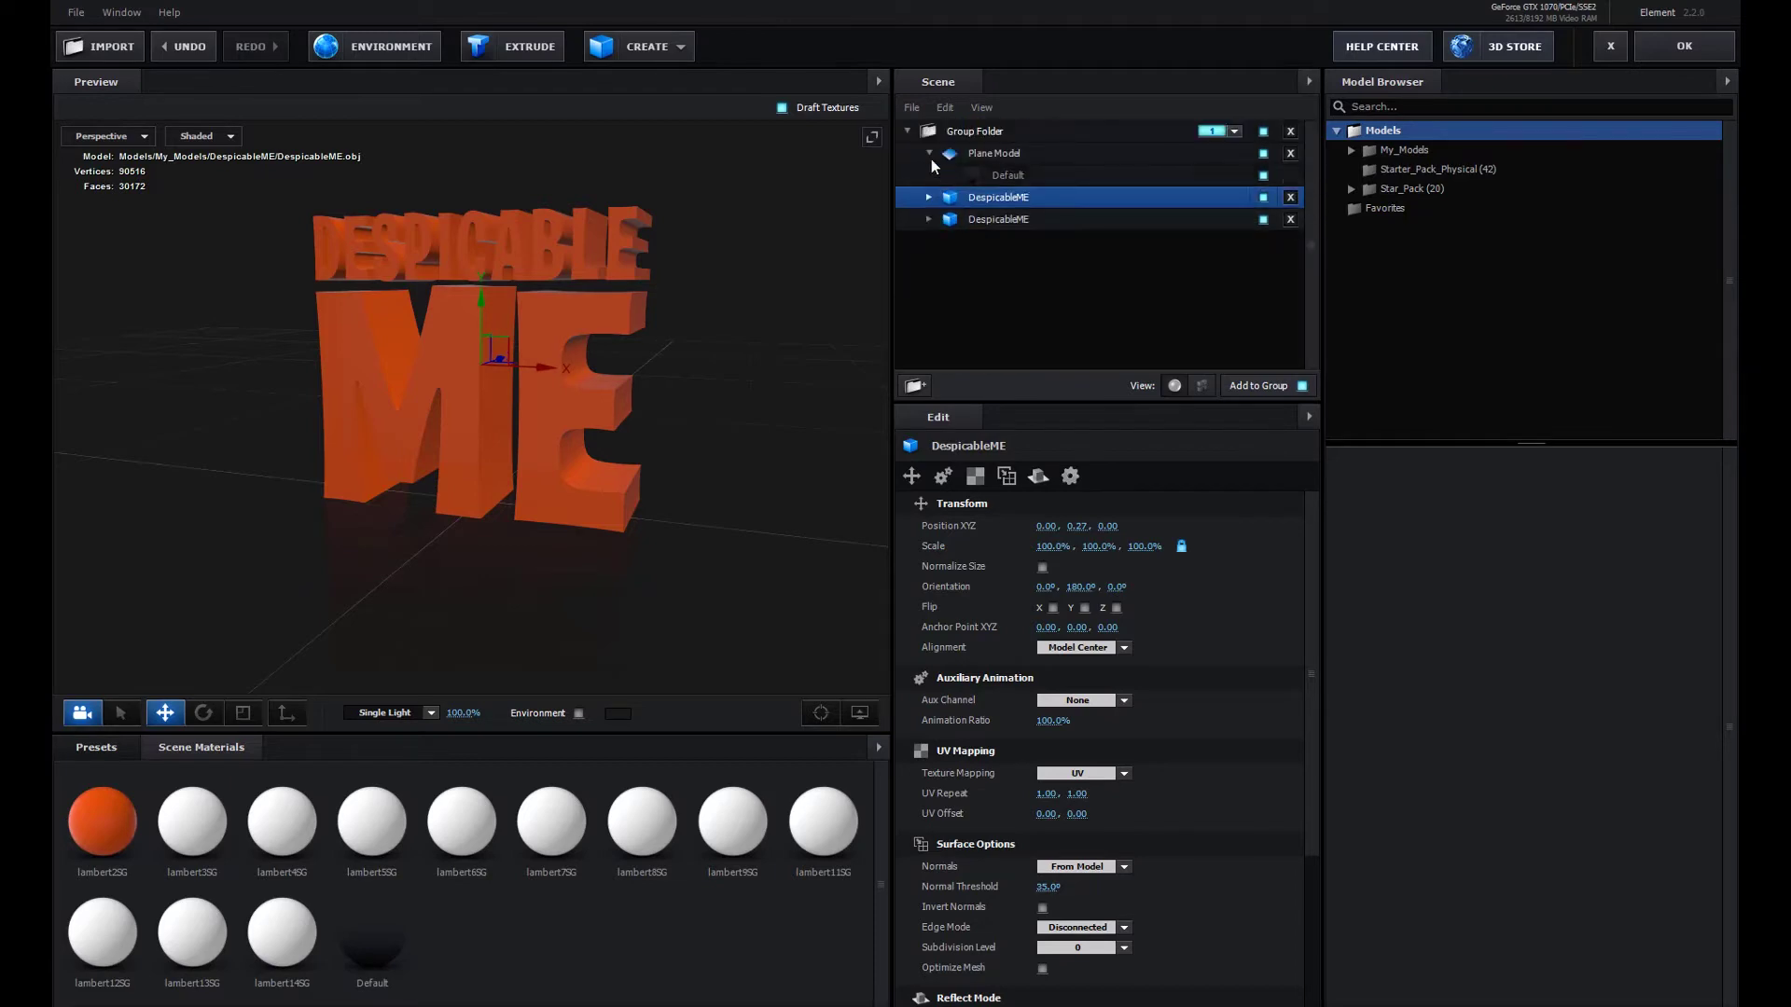
{"action": "left_click", "coordinate": [929, 154]}
{"action": "left_click", "coordinate": [1011, 198]}
{"action": "left_click", "coordinate": [914, 385]}
{"action": "left_click_drag", "start_coordinate": [1008, 220], "coordinate": [995, 155]}
{"action": "left_click", "coordinate": [968, 154]}
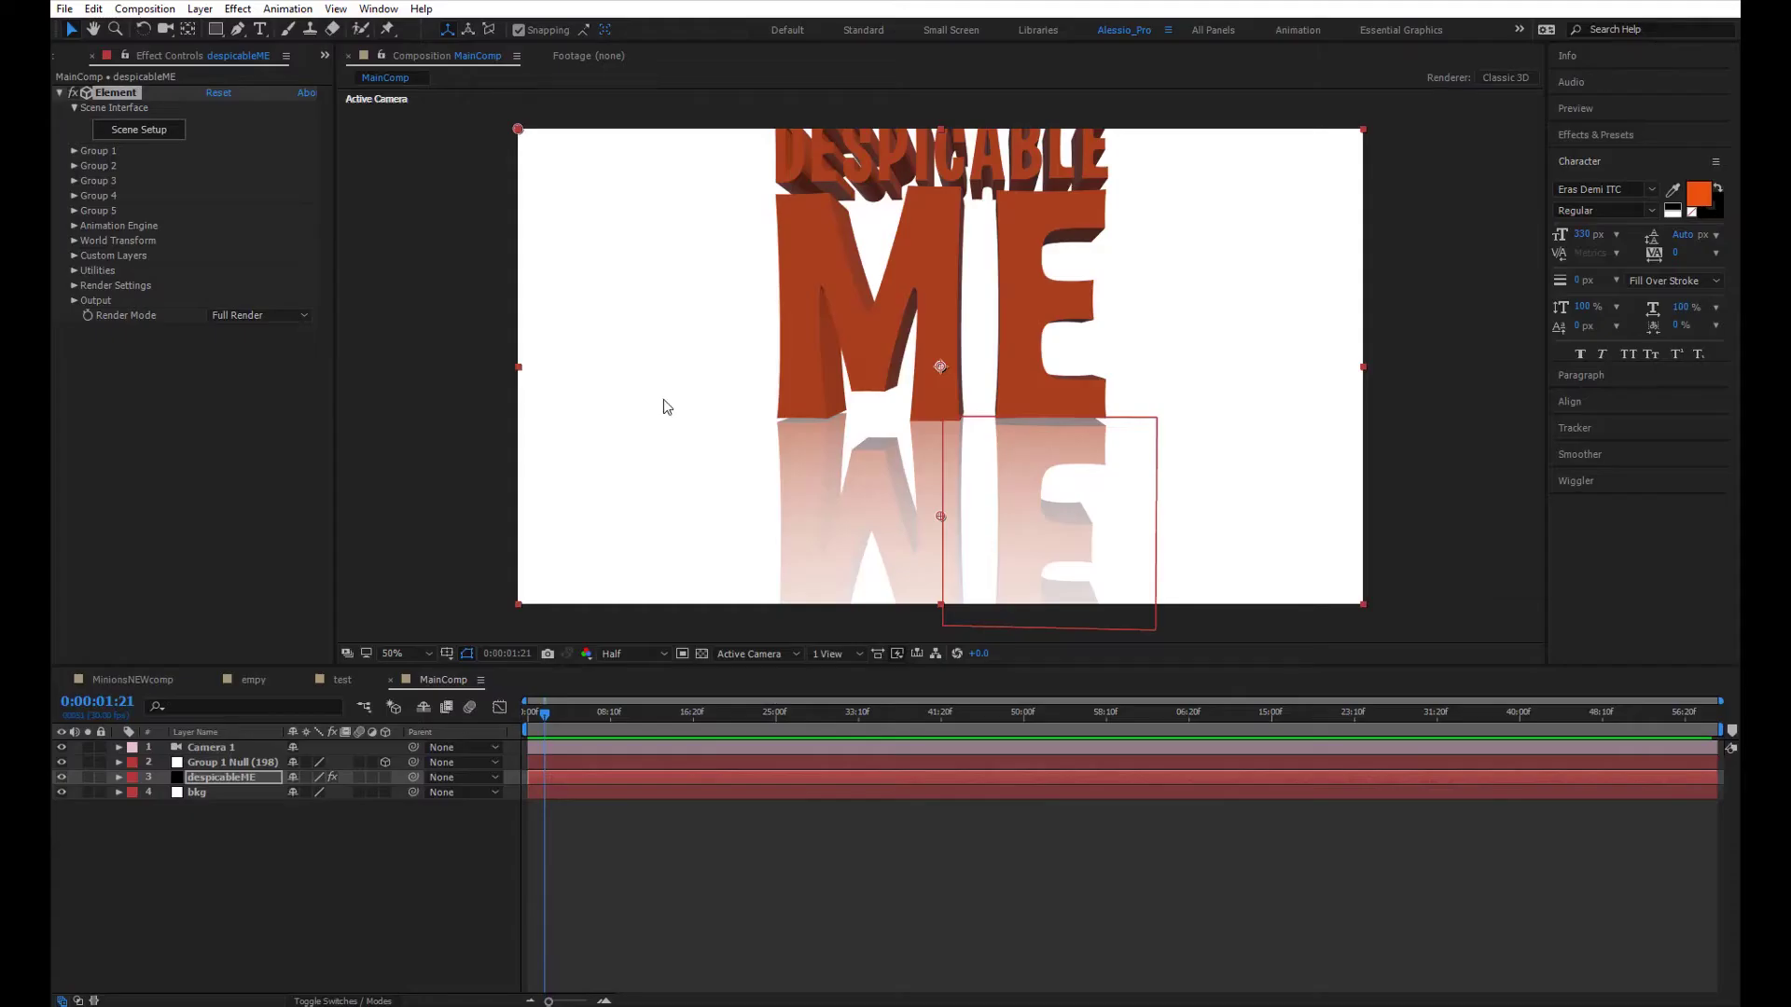
- Create a group null for Element's Group 2, which holds the separate letter E
{"action": "left_click", "coordinate": [74, 166]}
{"action": "left_click", "coordinate": [104, 271]}
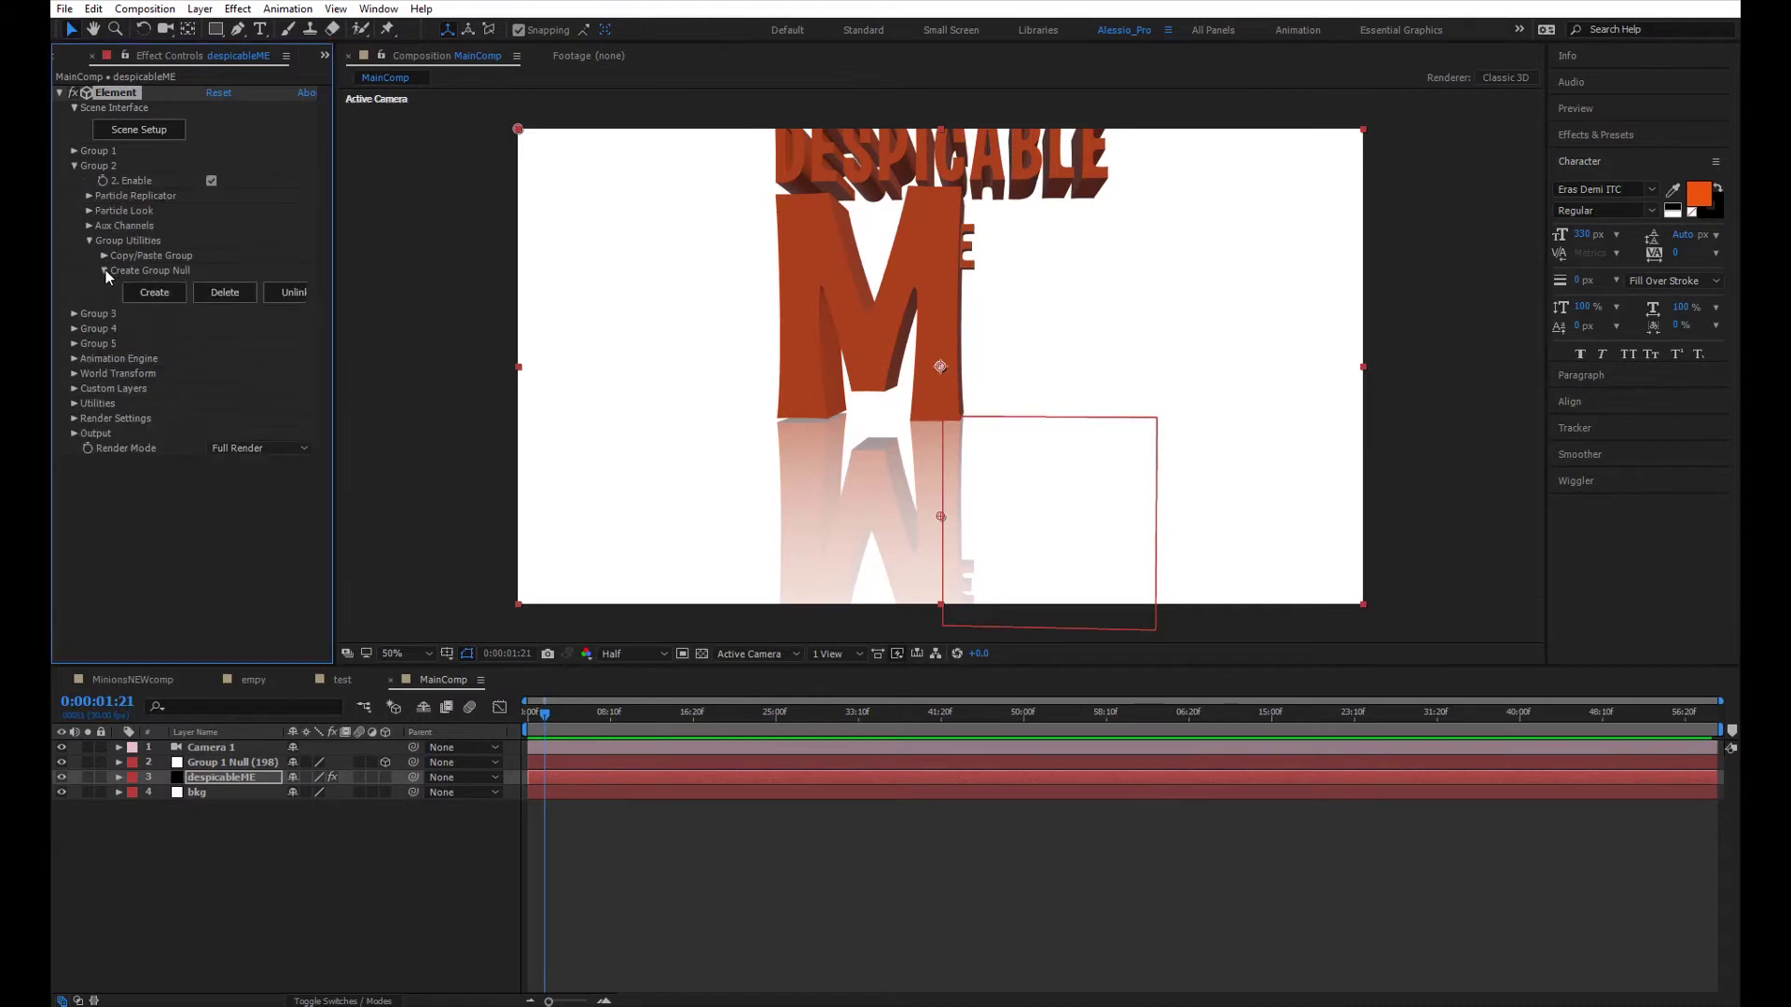
{"action": "left_click", "coordinate": [139, 295]}
- Rename the Group 1 null layer as main
{"action": "left_click", "coordinate": [235, 779]}
{"action": "key", "text": "Return"}
{"action": "type", "text": "main"}
{"action": "key", "text": "Return"}
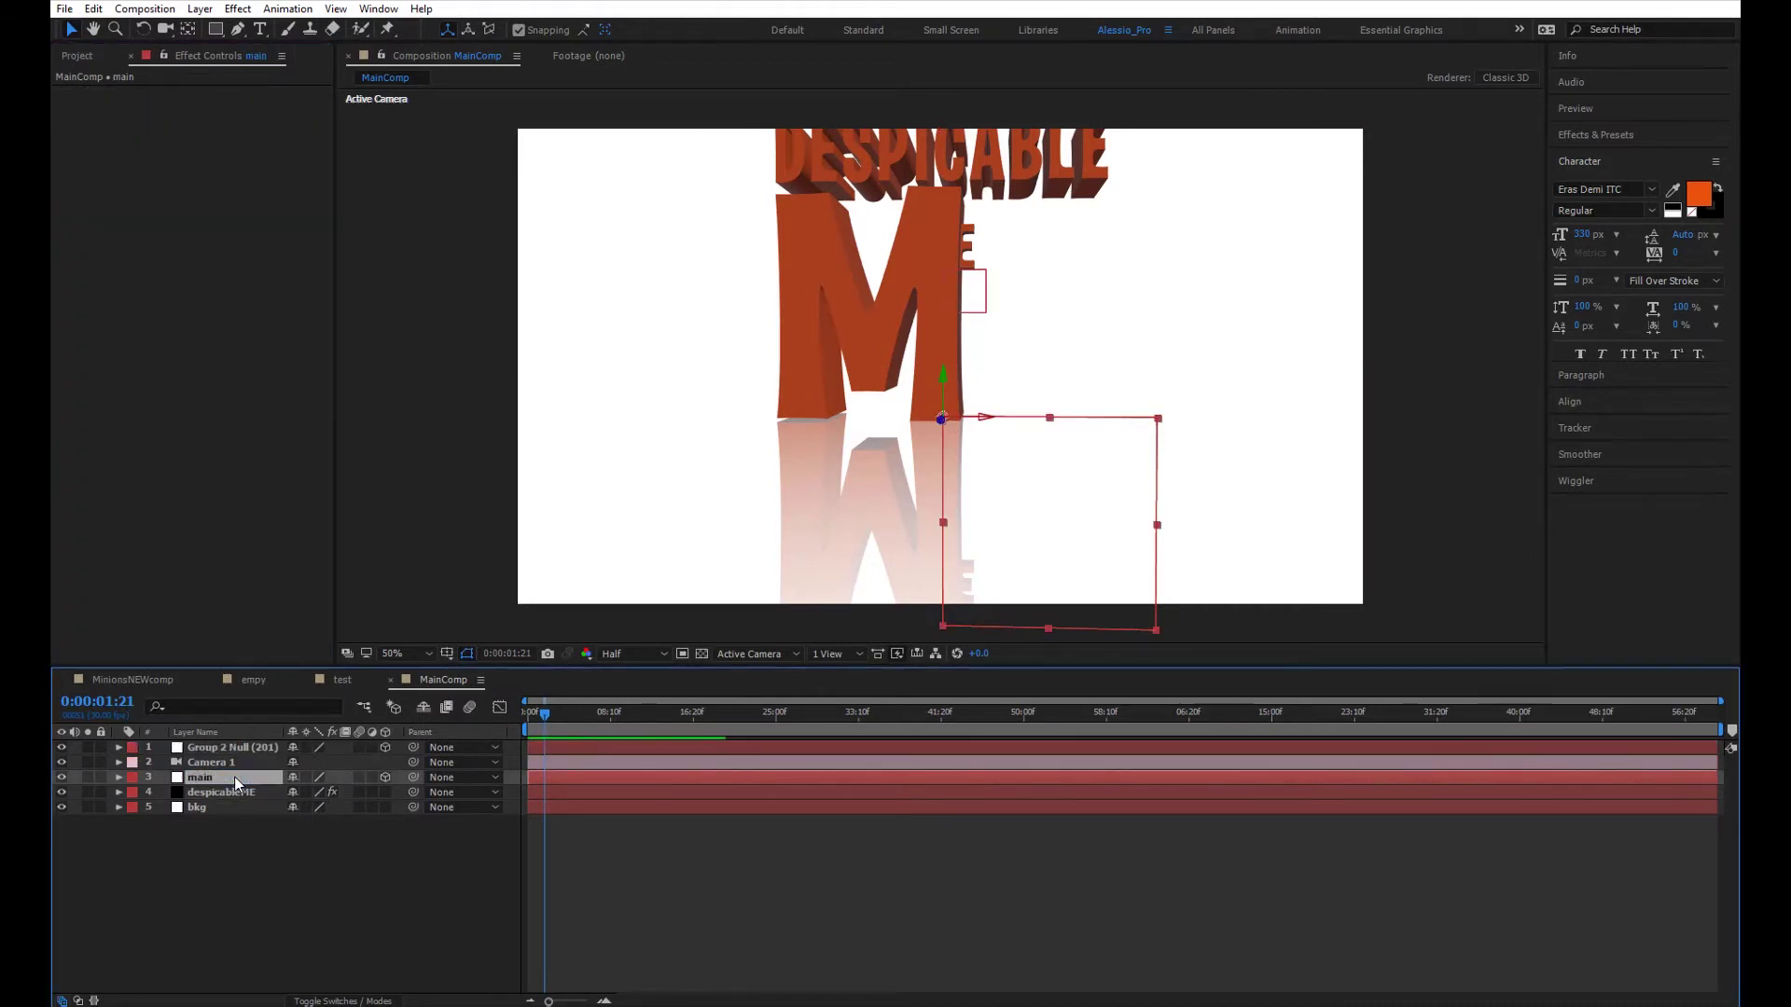
- Move the Group 2 null layer below Camera 1 and rename it E
{"action": "left_click_drag", "start_coordinate": [220, 748], "coordinate": [213, 767]}
{"action": "key", "text": "Return"}
{"action": "type", "text": "E"}
{"action": "key", "text": "Return"}
{"action": "key", "text": "s"}
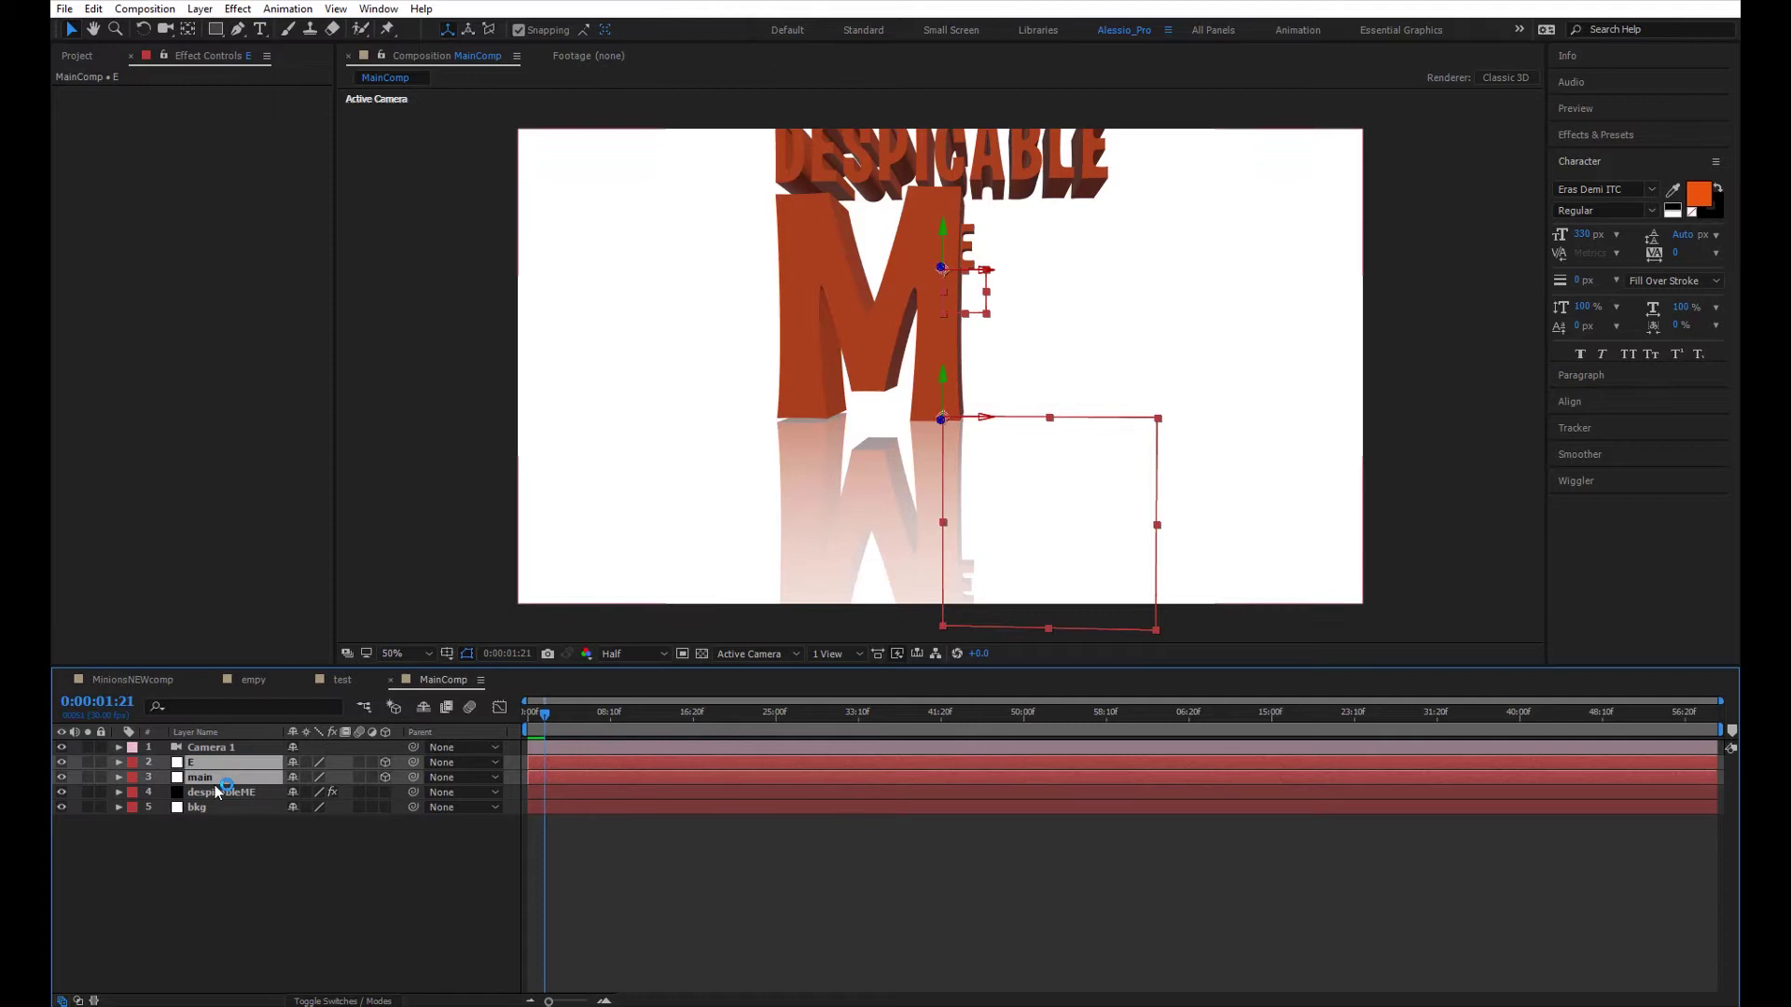
- Copy the main null's 491% scale to the E null
{"action": "left_click", "coordinate": [214, 791], "text": "ctrl"}
{"action": "key", "text": "s"}
{"action": "left_click", "coordinate": [215, 791]}
{"action": "key", "text": "ctrl+c"}
{"action": "left_click", "coordinate": [217, 777]}
{"action": "key", "text": "ctrl+v"}
{"action": "key", "text": "o"}
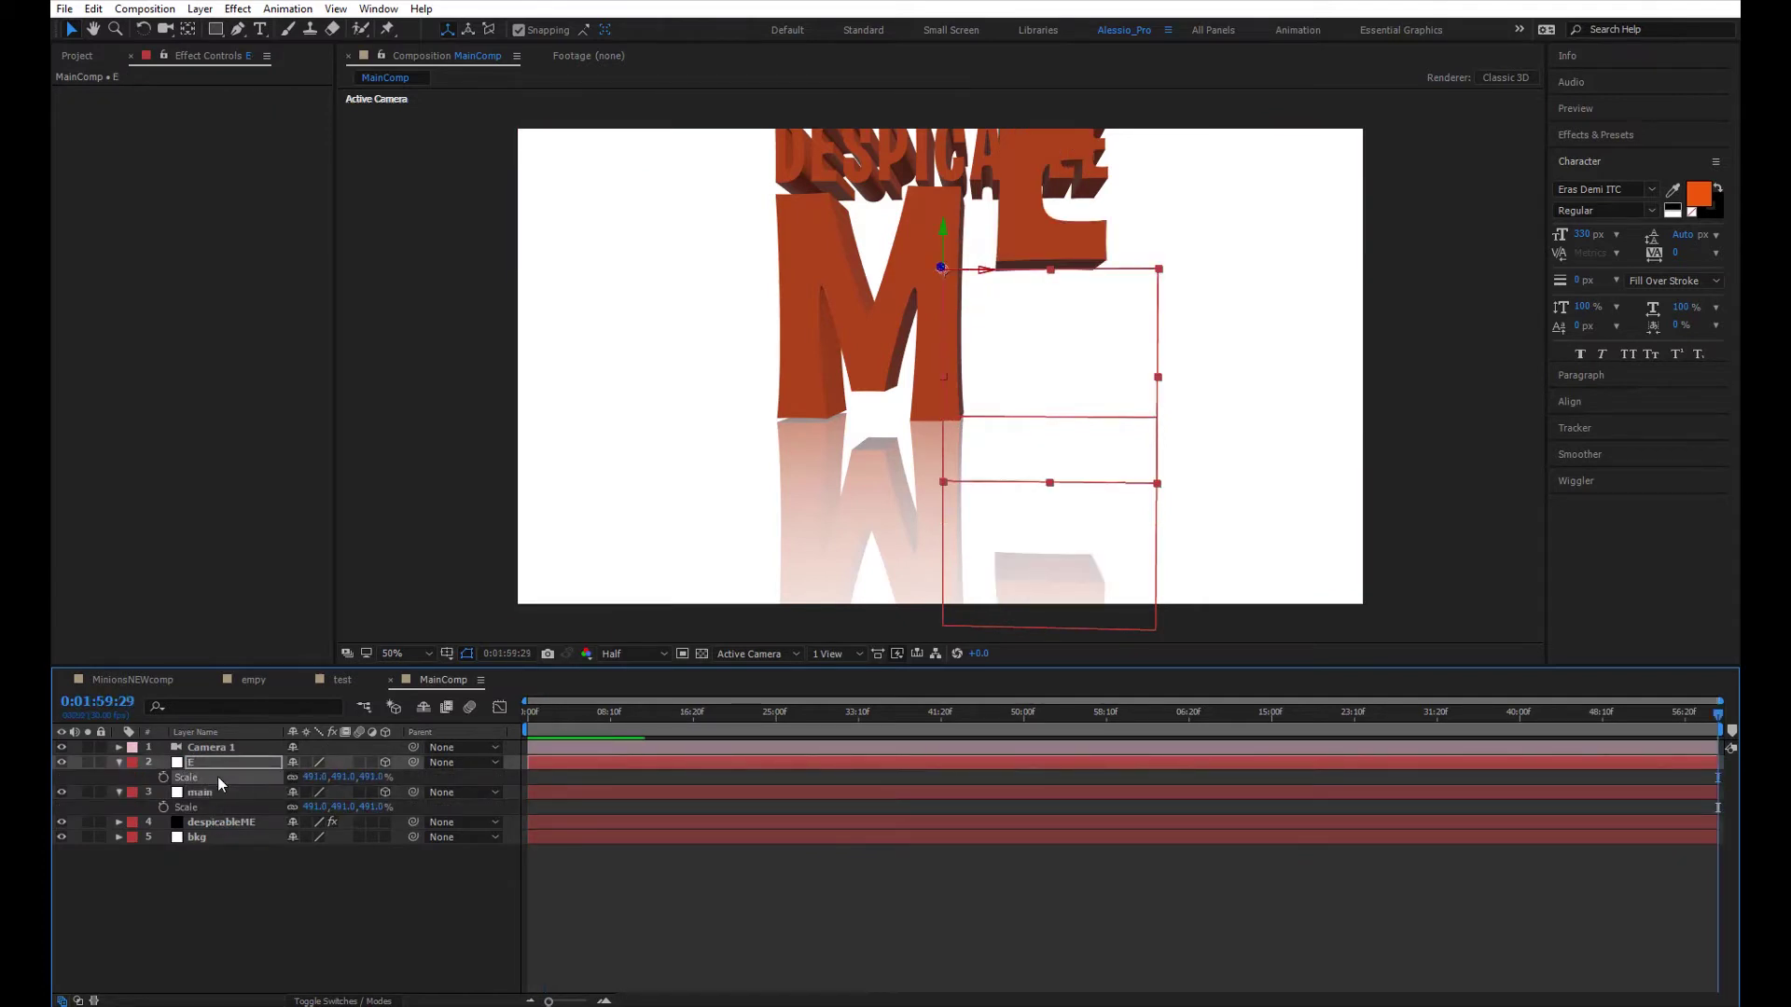
- Copy the main null's position of 960, 880, 0 to the E null
{"action": "key", "text": "p"}
{"action": "left_click", "coordinate": [235, 793]}
{"action": "key", "text": "p"}
{"action": "key", "text": "ctrl+c"}
{"action": "left_click", "coordinate": [216, 764]}
{"action": "key", "text": "ctrl+v"}
{"action": "left_click", "coordinate": [209, 882]}
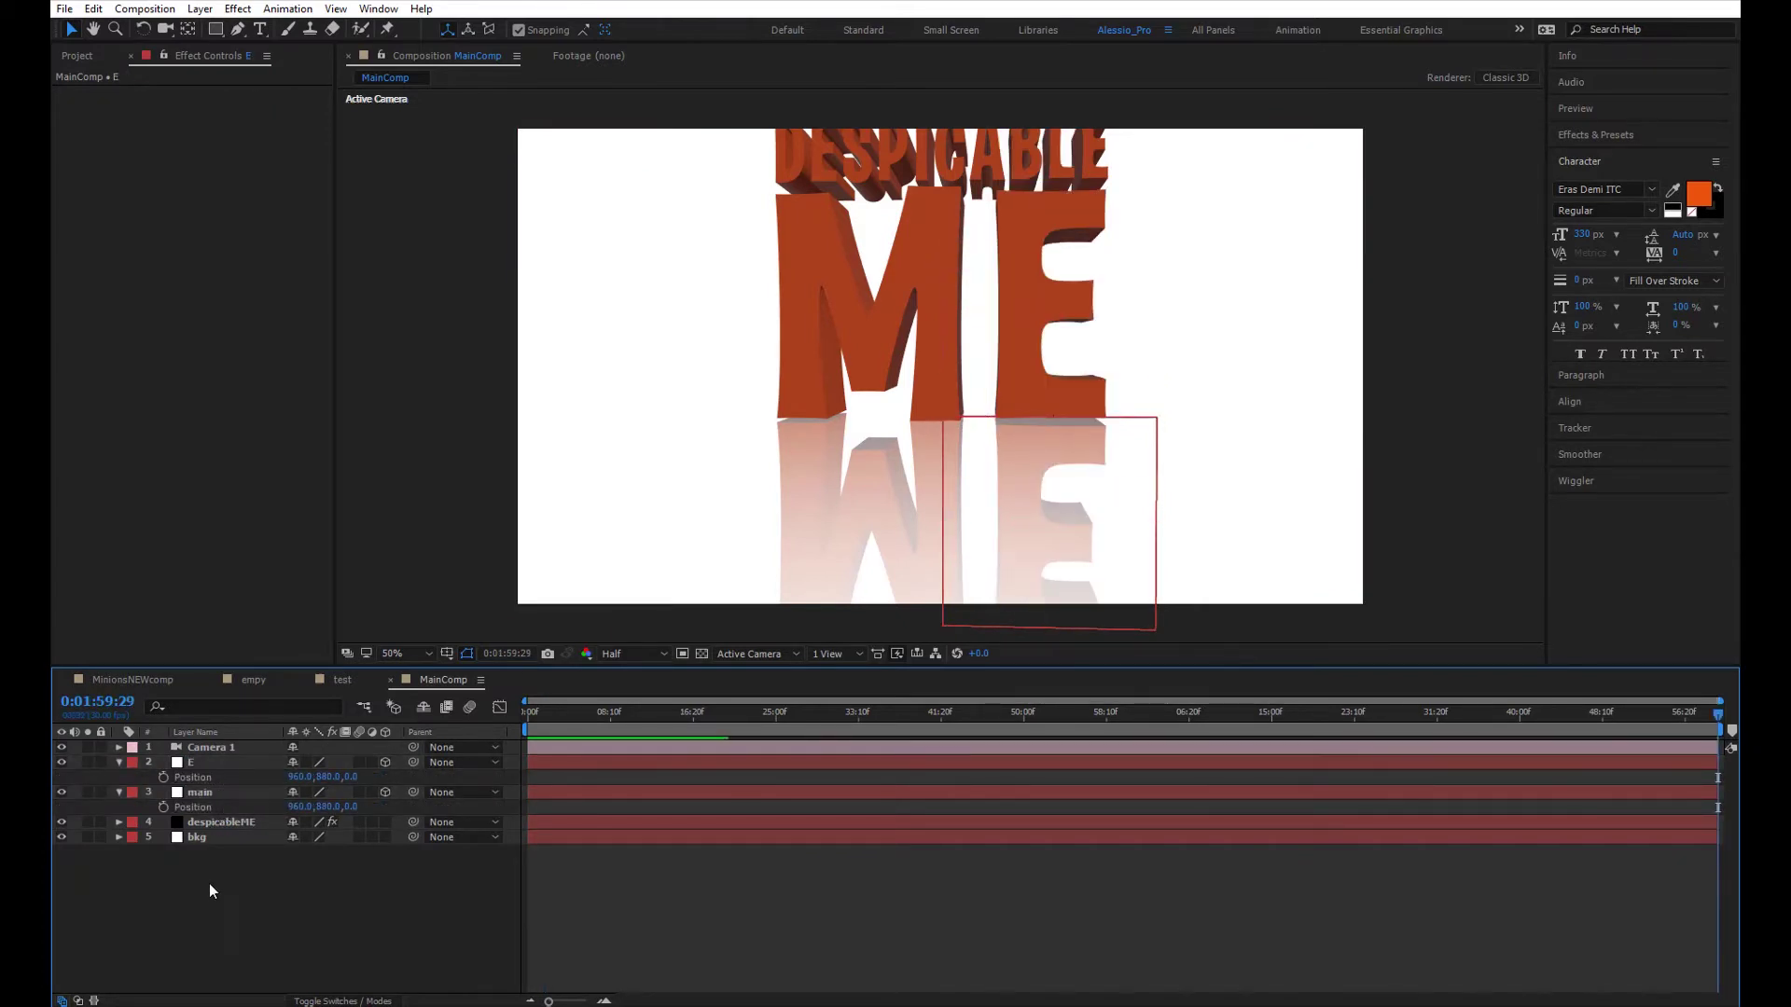
- Try a Y rotation of about 25° on Element's Group 2 in its particle replicator settings
{"action": "left_click", "coordinate": [210, 767]}
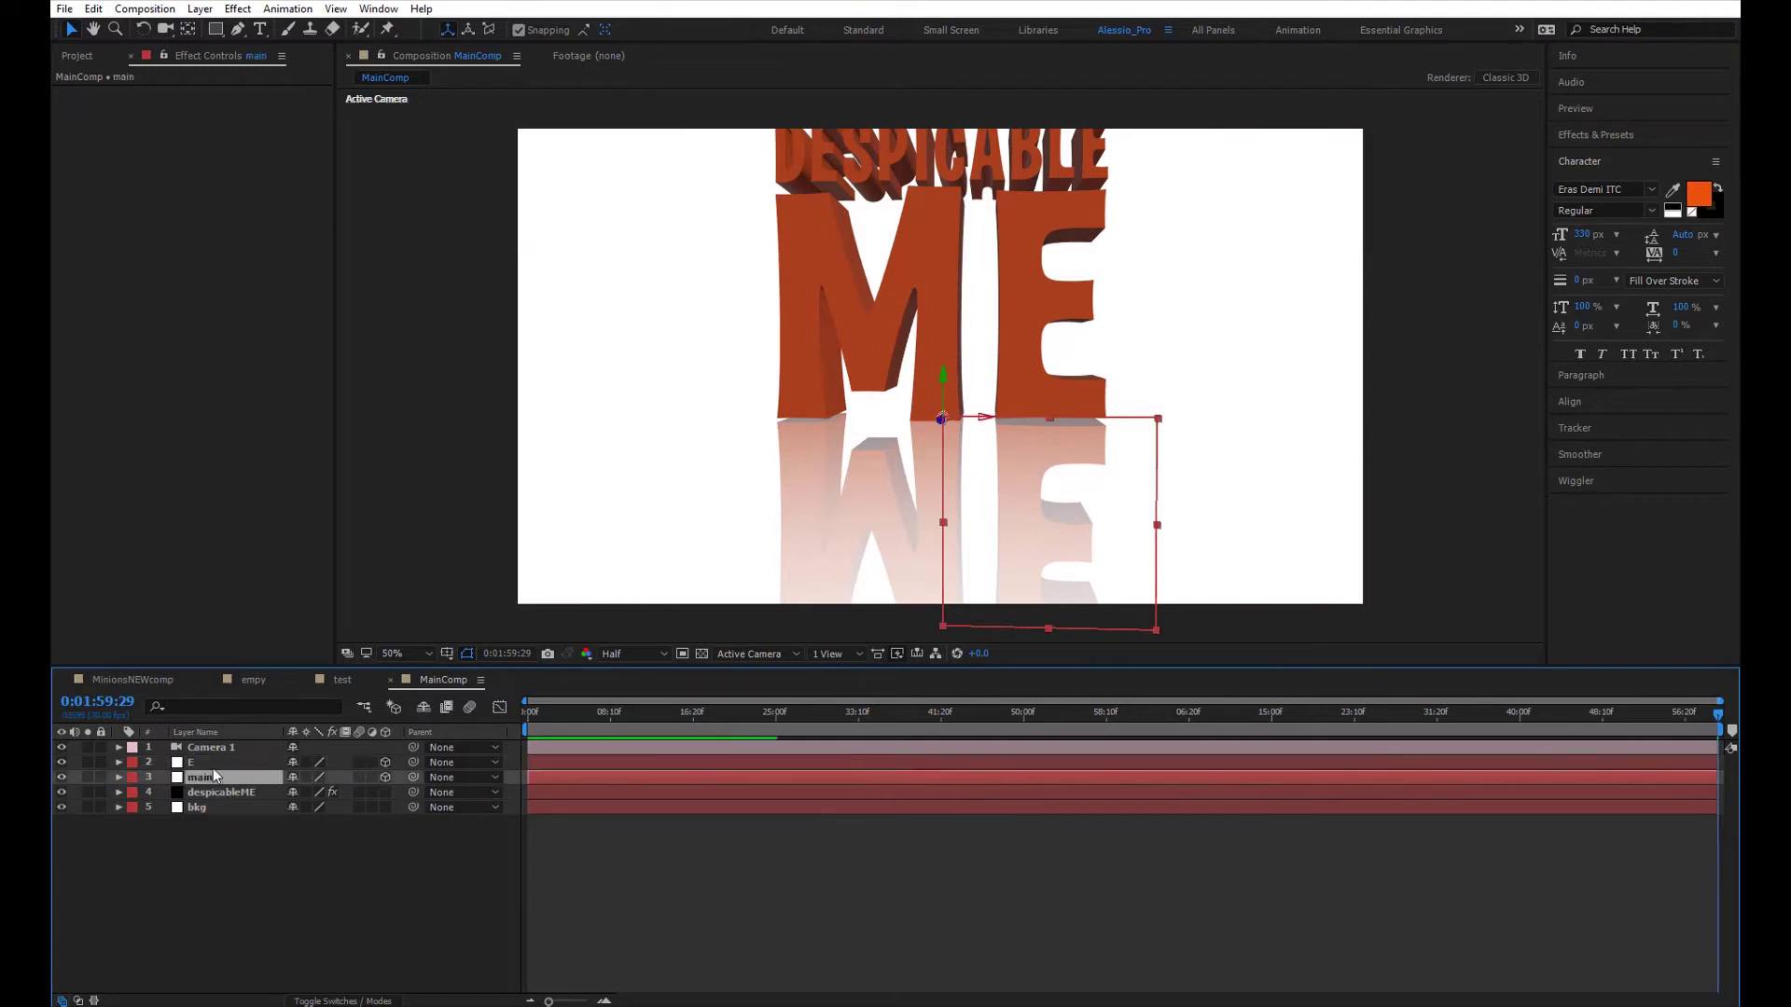
{"action": "key", "text": "r"}
{"action": "key", "text": "r"}
{"action": "left_click", "coordinate": [224, 792]}
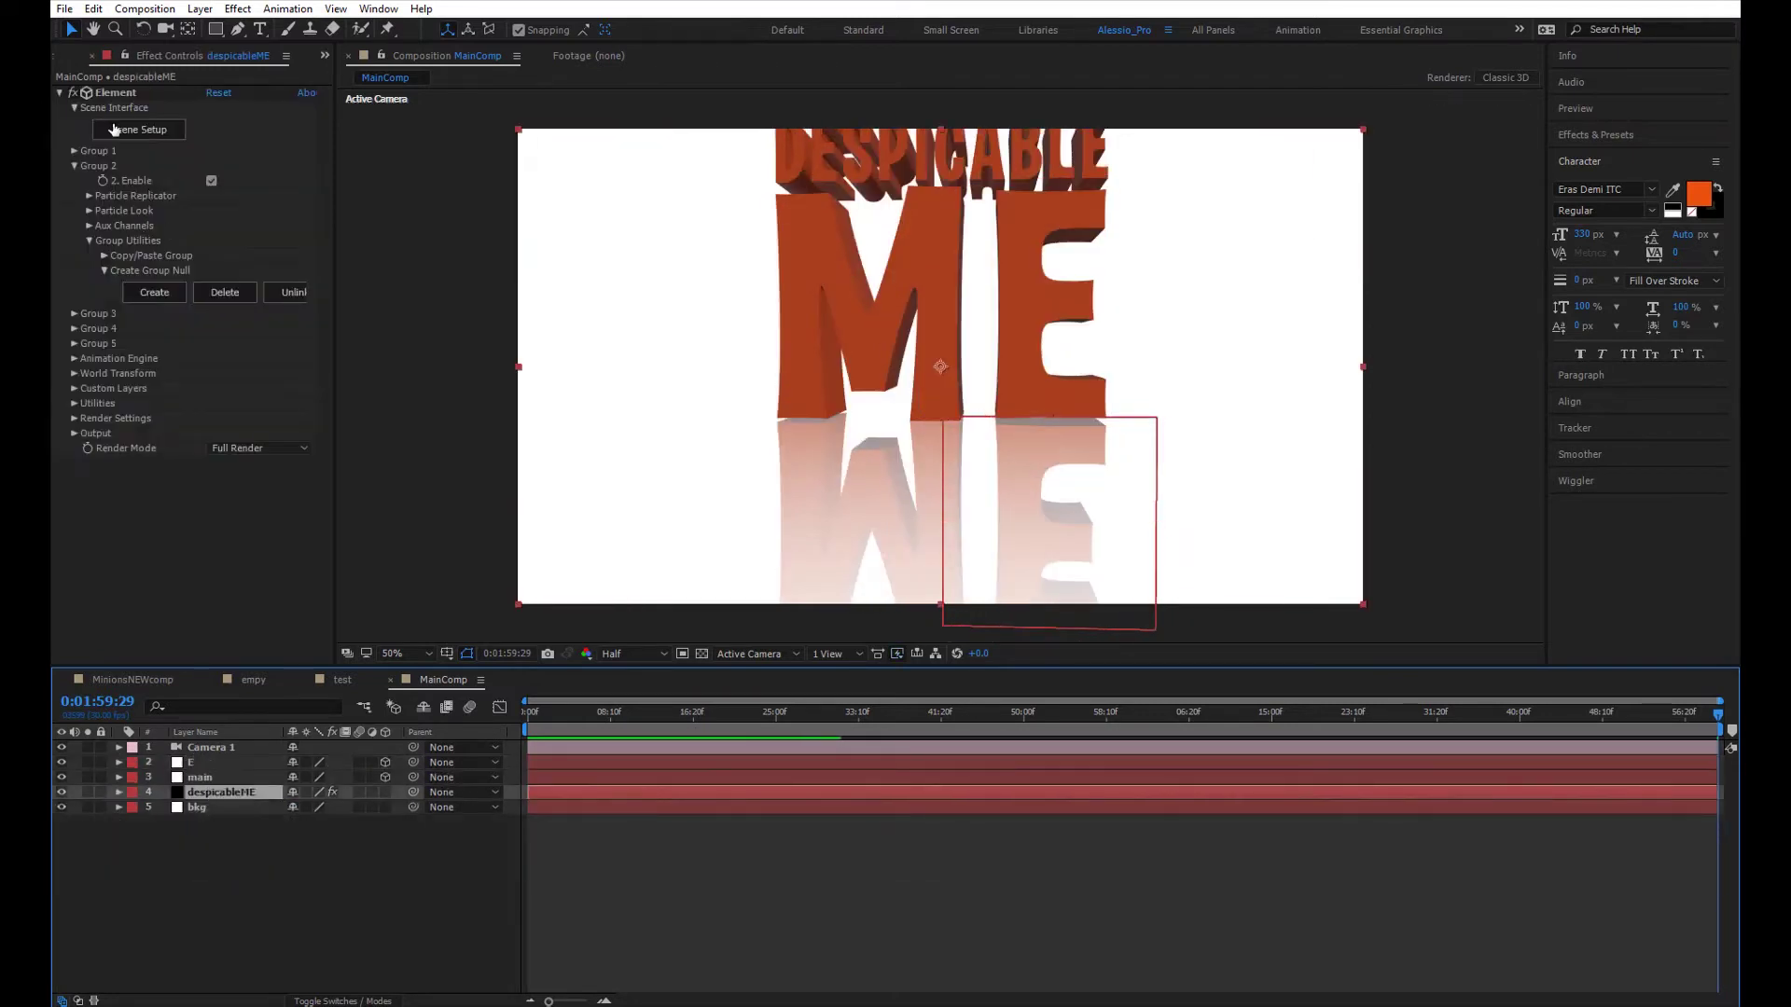
{"action": "left_click", "coordinate": [89, 240]}
{"action": "left_click", "coordinate": [89, 196]}
{"action": "left_click_drag", "start_coordinate": [232, 299], "coordinate": [255, 295]}
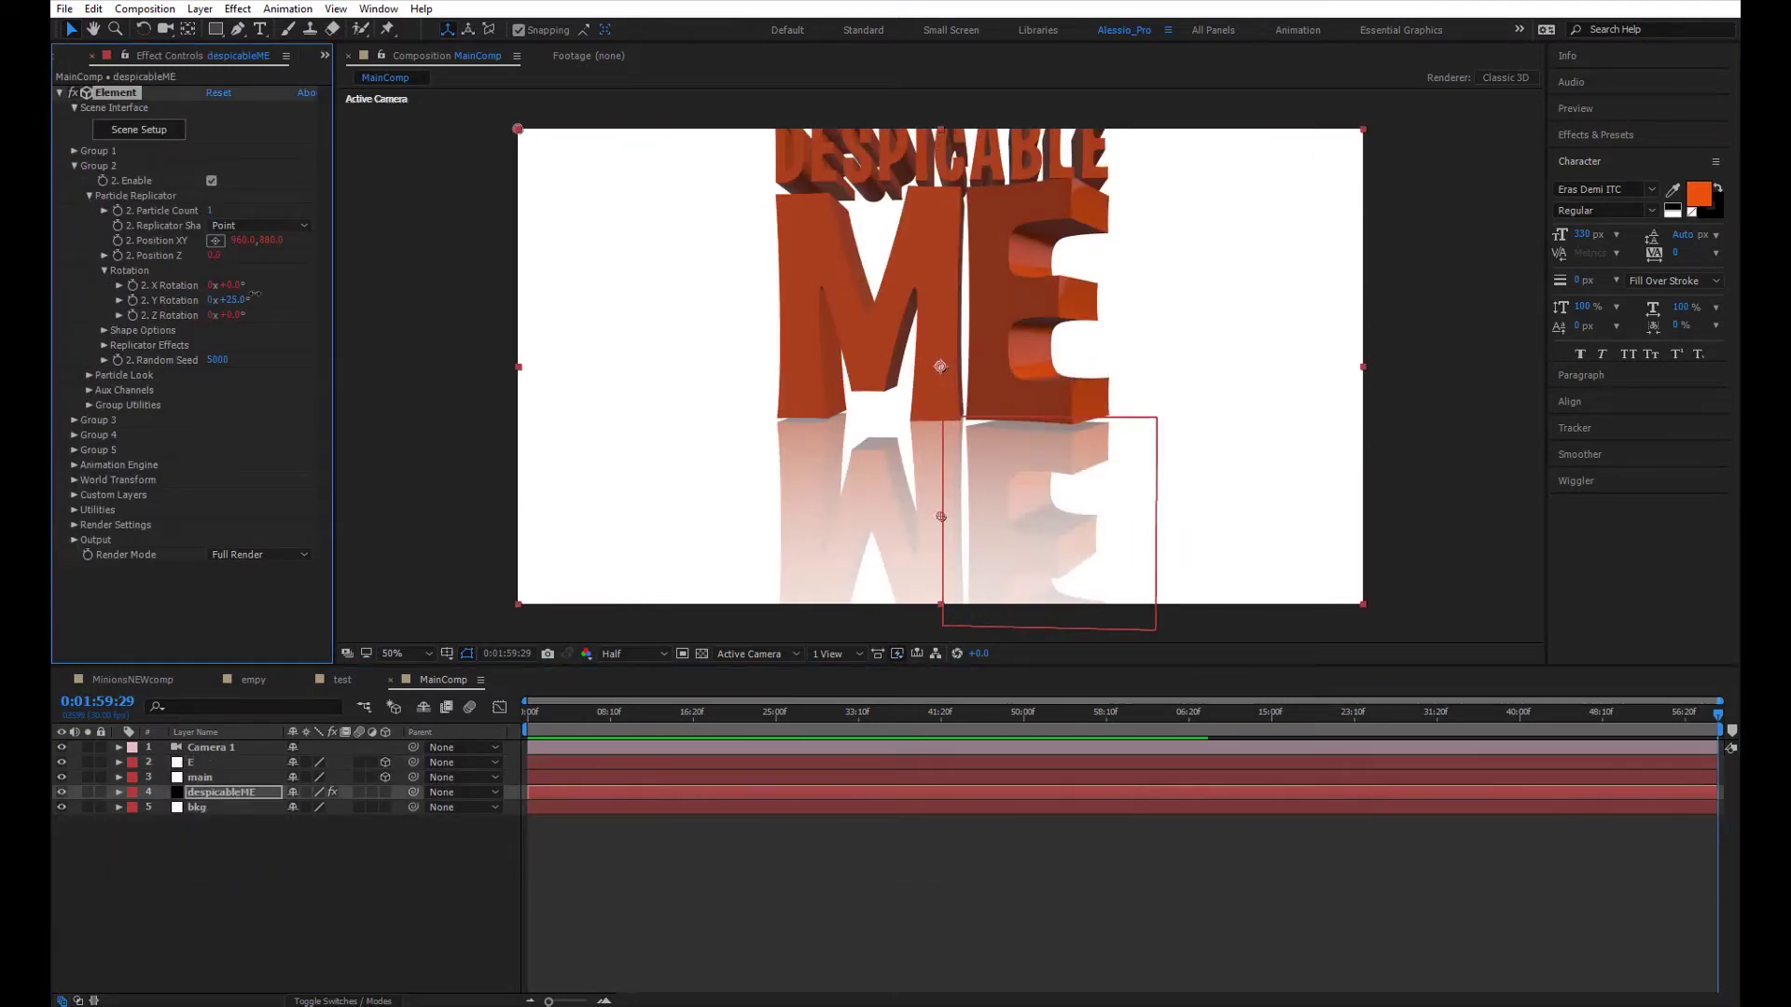
- Place the E null's anchor point beneath the letter E, and test its Y rotation and undo the test
{"action": "left_click", "coordinate": [211, 762]}
{"action": "key", "text": "r"}
{"action": "left_click_drag", "start_coordinate": [312, 807], "coordinate": [443, 805]}
{"action": "key", "text": "ctrl+z"}
{"action": "left_click", "coordinate": [1031, 431]}
{"action": "key", "text": "ctrl+z"}
- Add the model named 3 to despicableME's Element scene and apply the orange lambert2SG material to it
{"action": "left_click", "coordinate": [118, 762]}
{"action": "left_click", "coordinate": [216, 792]}
{"action": "left_click", "coordinate": [76, 166]}
{"action": "left_click", "coordinate": [138, 129]}
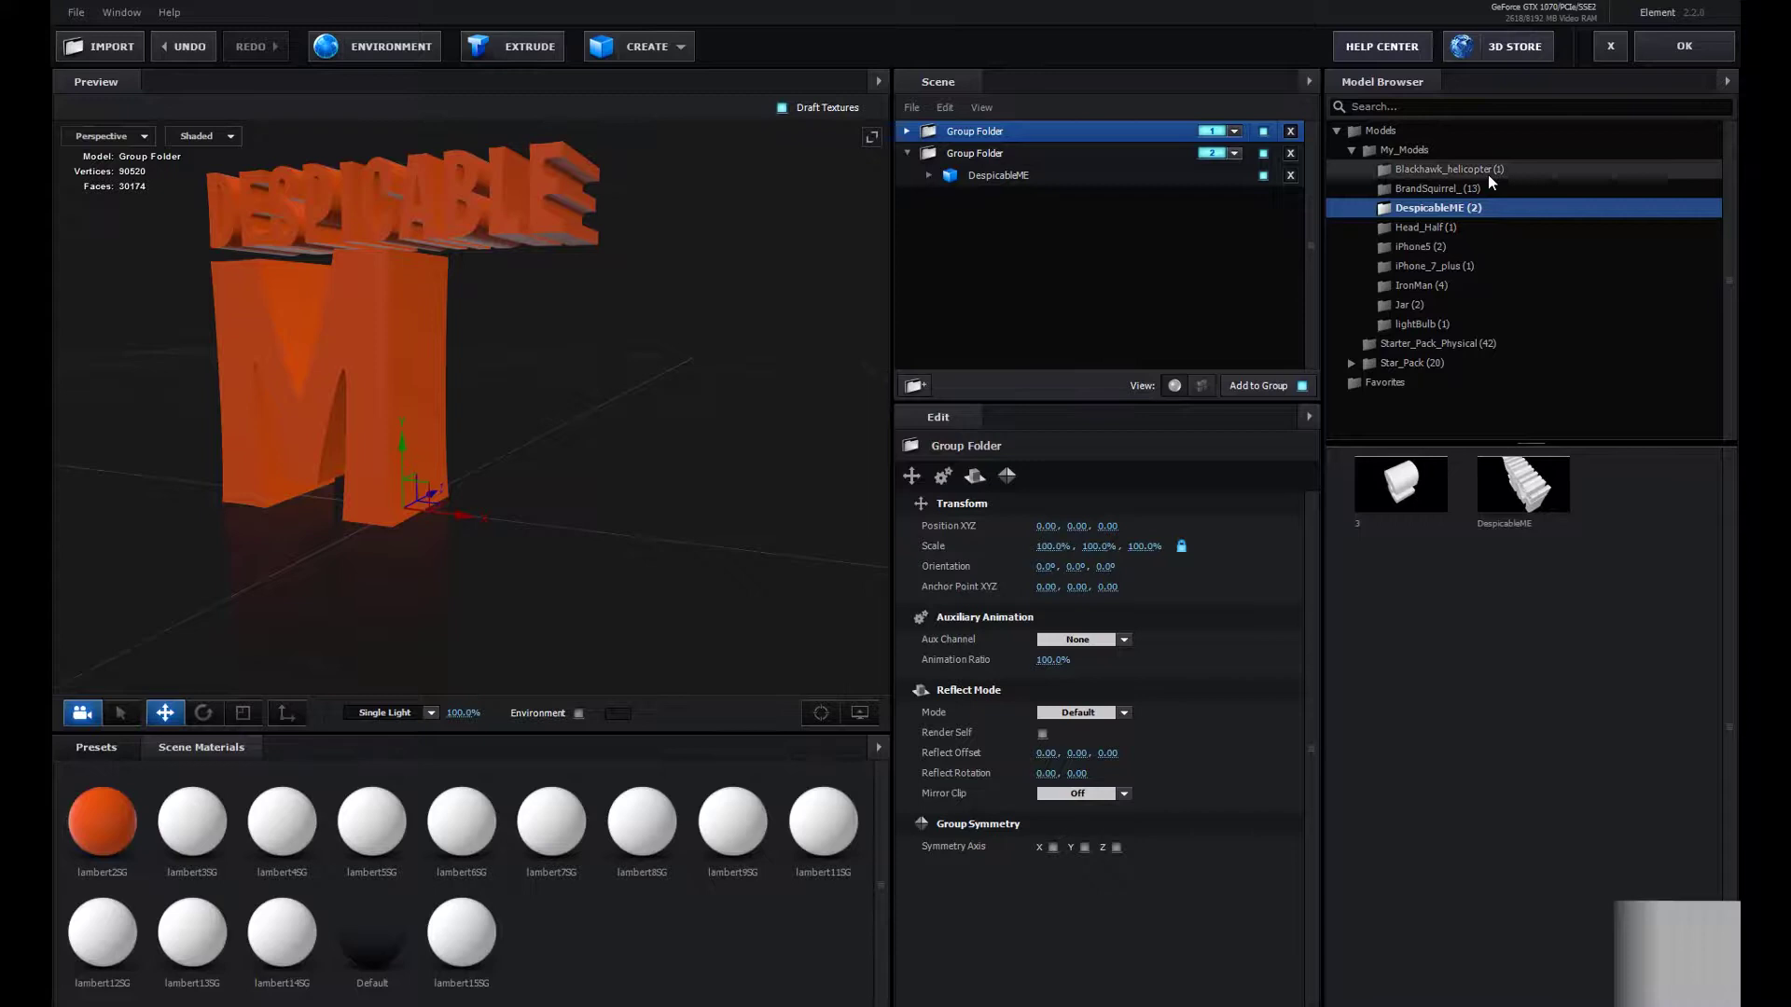
{"action": "left_click", "coordinate": [1402, 497]}
{"action": "left_click", "coordinate": [998, 672]}
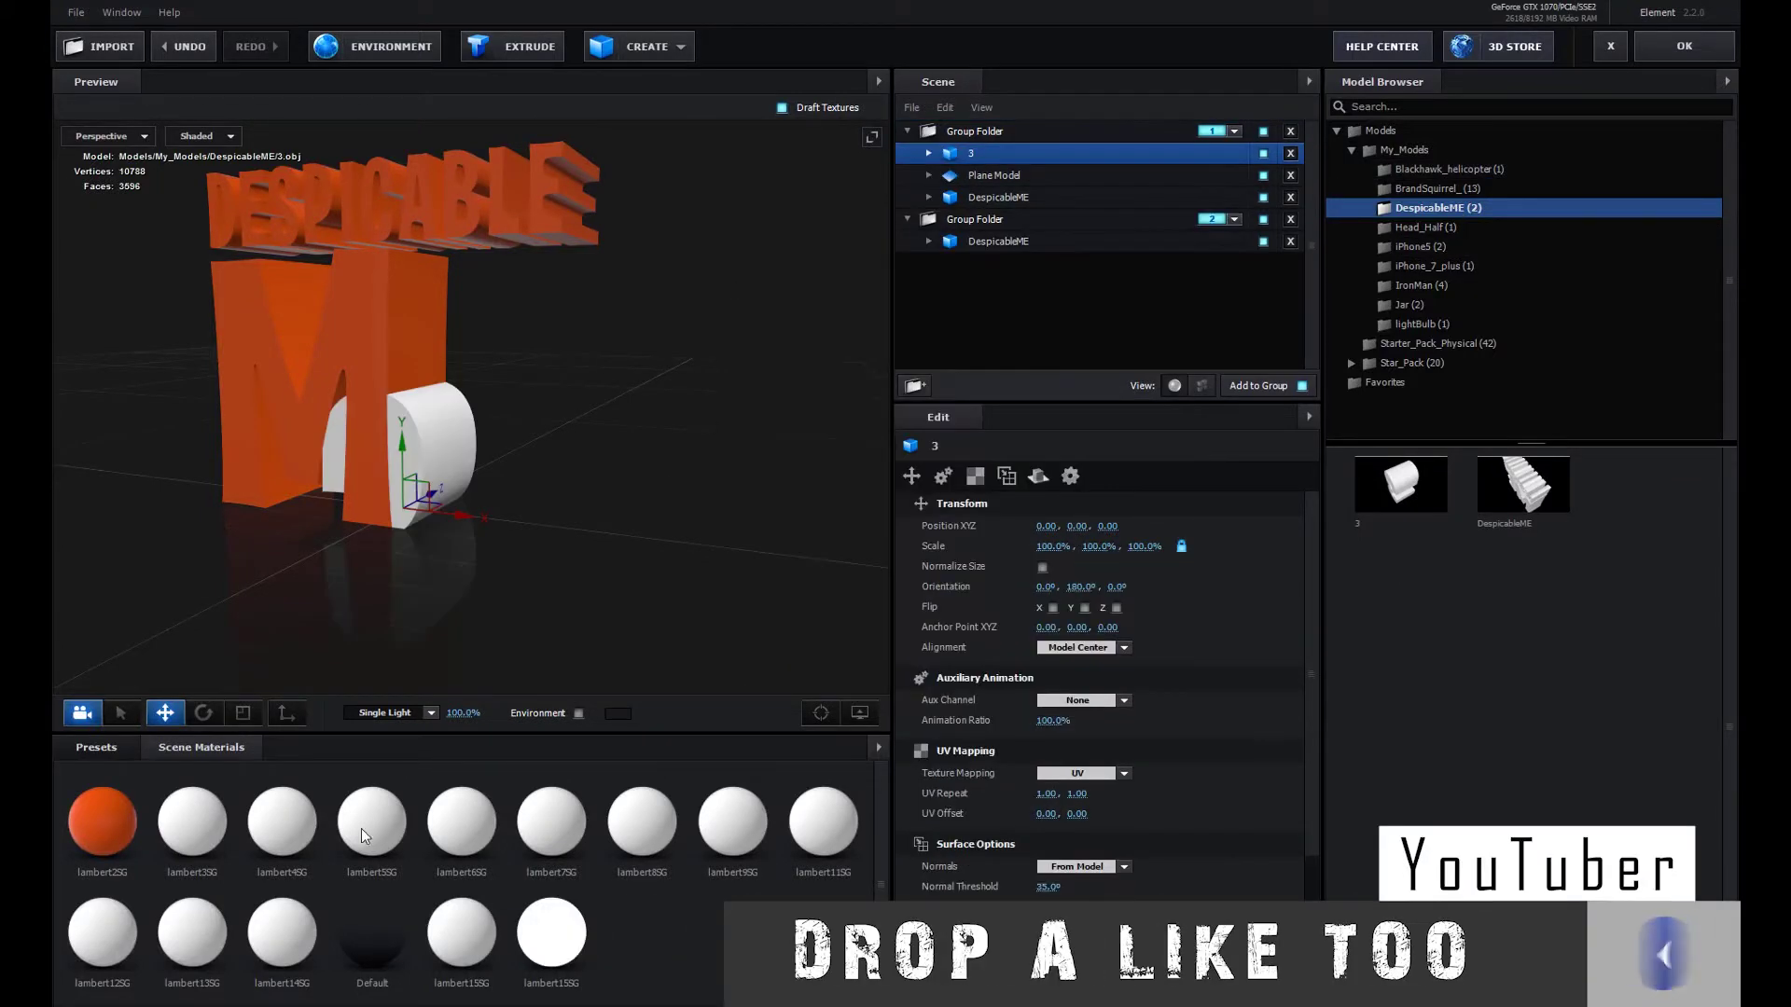
{"action": "left_click_drag", "start_coordinate": [102, 820], "coordinate": [967, 239]}
- Create a new group folder, move model 3 into it and assign the folder to group 3
{"action": "left_click", "coordinate": [914, 385]}
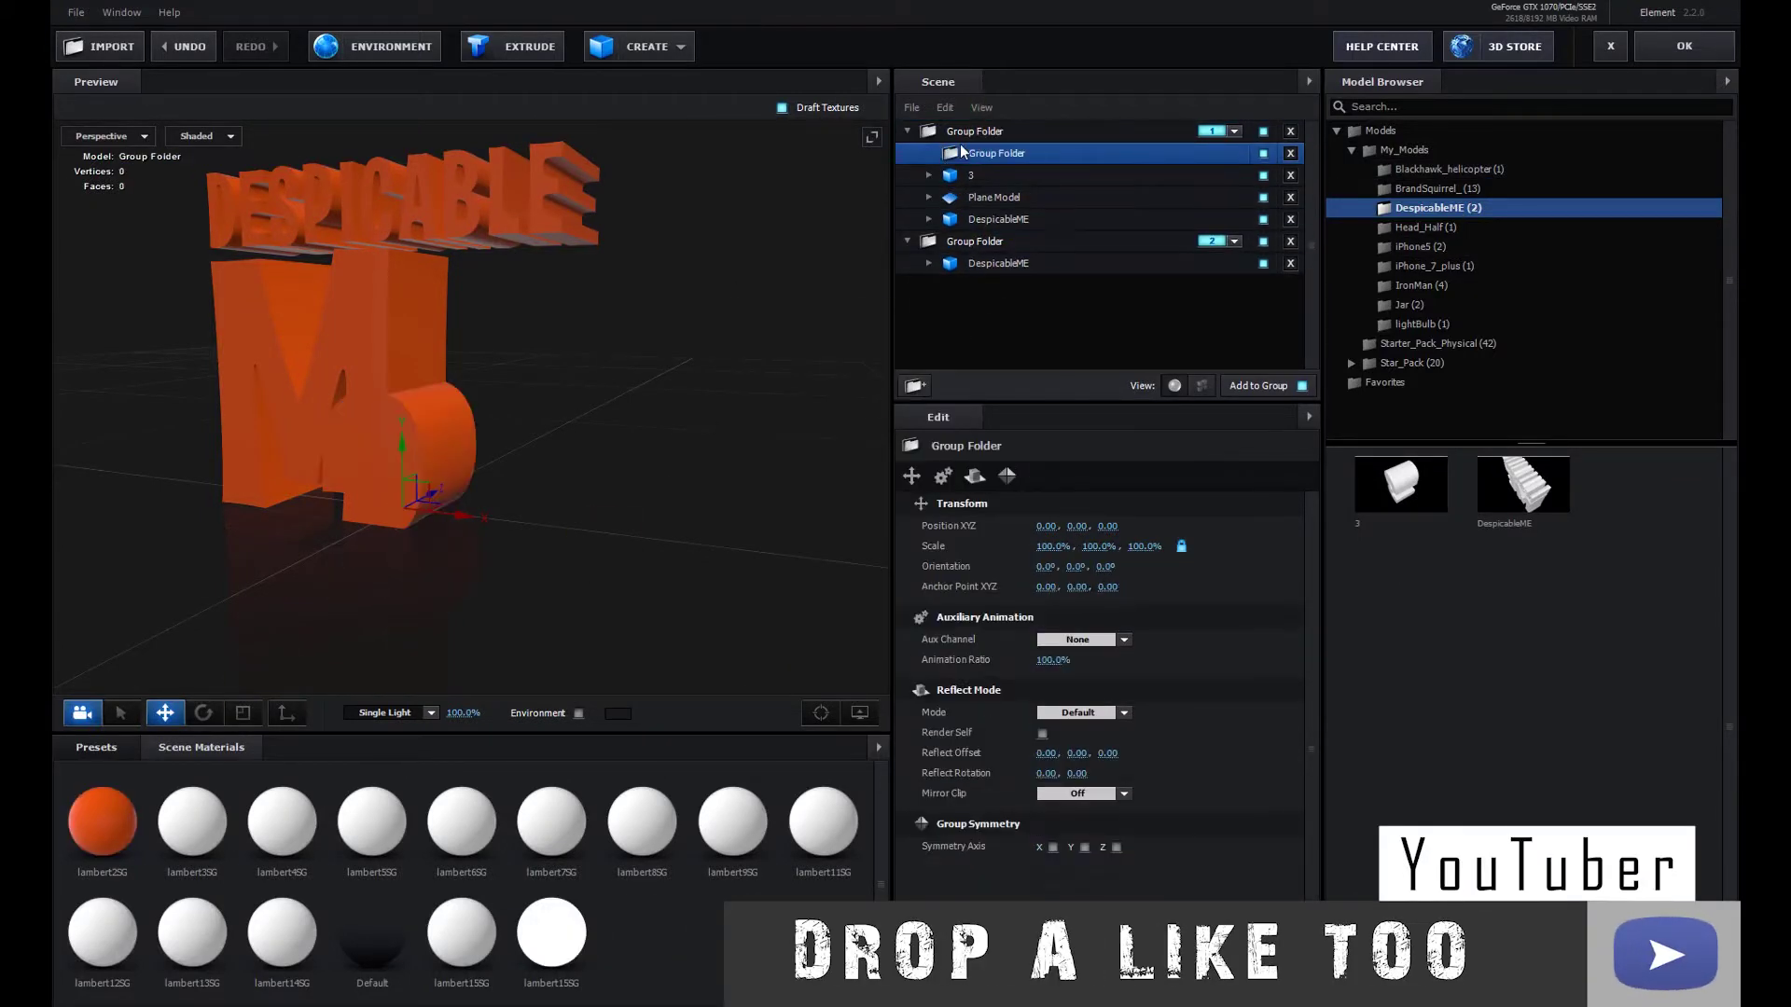
{"action": "left_click", "coordinate": [974, 174]}
{"action": "left_click_drag", "start_coordinate": [987, 154], "coordinate": [1007, 311]}
{"action": "left_click", "coordinate": [1234, 131]}
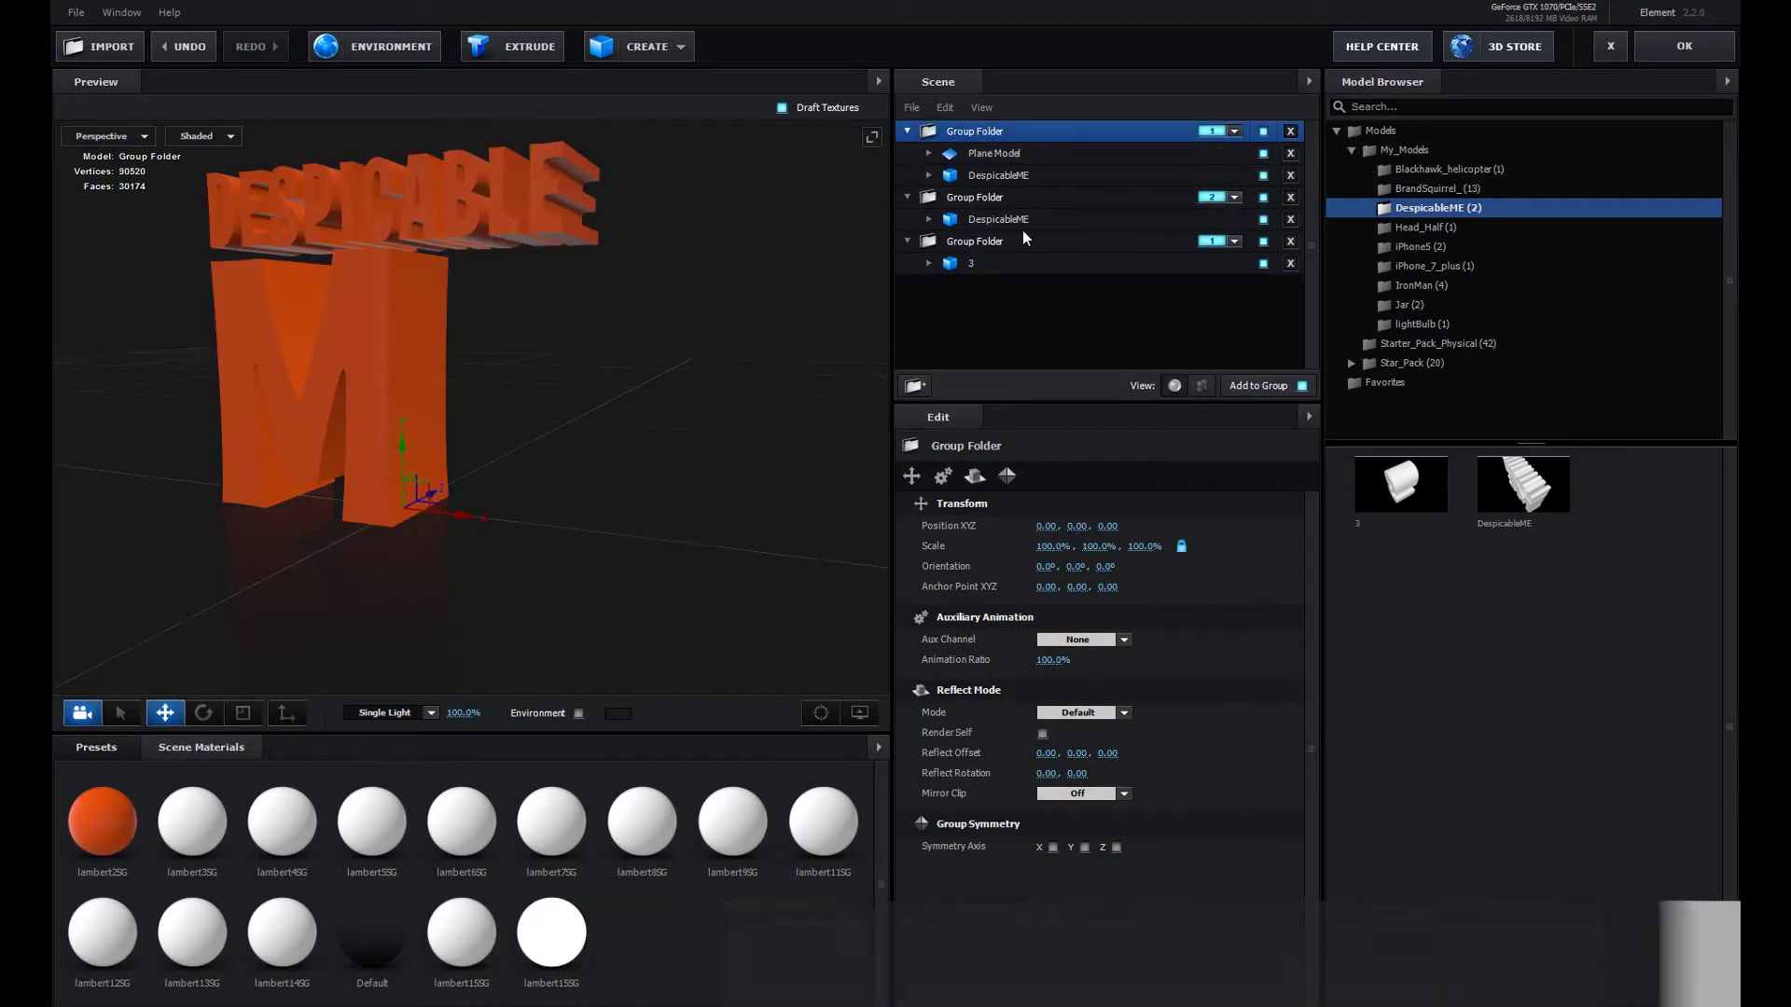
{"action": "key", "text": "ctrl+z"}
{"action": "left_click", "coordinate": [985, 245]}
{"action": "left_click", "coordinate": [1234, 241]}
{"action": "left_click", "coordinate": [1268, 274]}
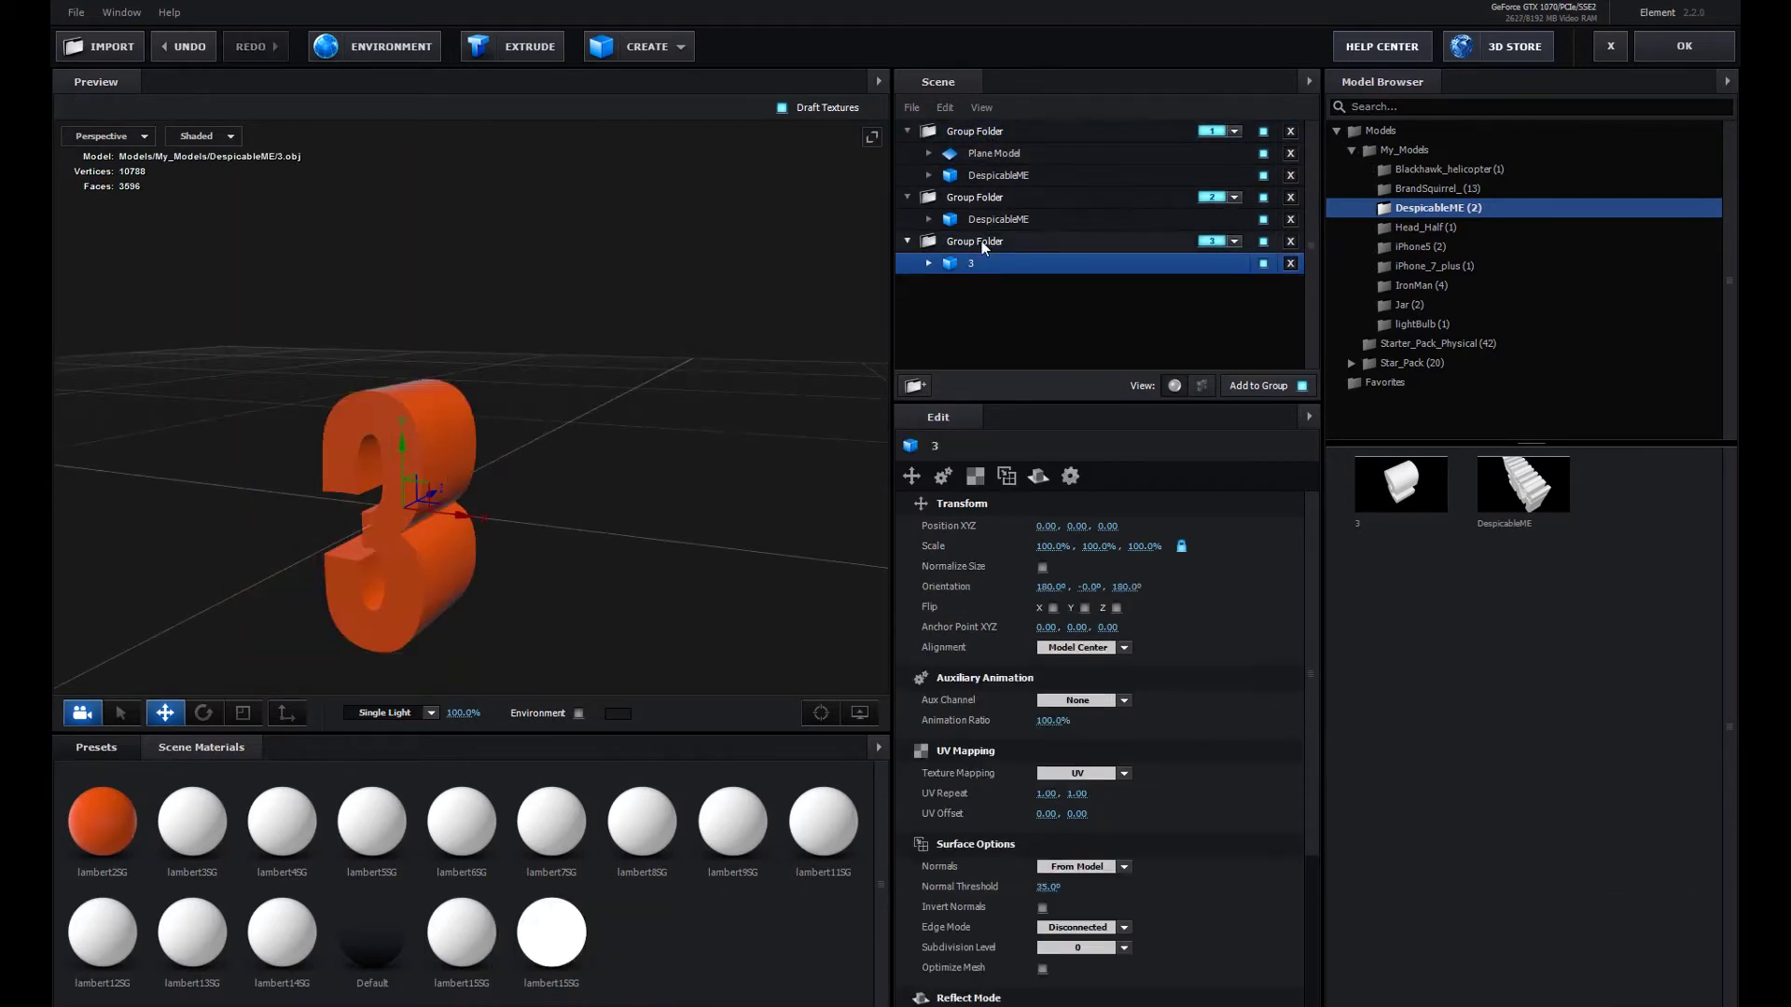
- Set model 3's Y position to 0.27 by copying it from the DespicableME model in the second group
{"action": "left_click", "coordinate": [991, 219]}
{"action": "left_click", "coordinate": [1078, 526]}
{"action": "key", "text": "ctrl+c"}
{"action": "left_click", "coordinate": [968, 264]}
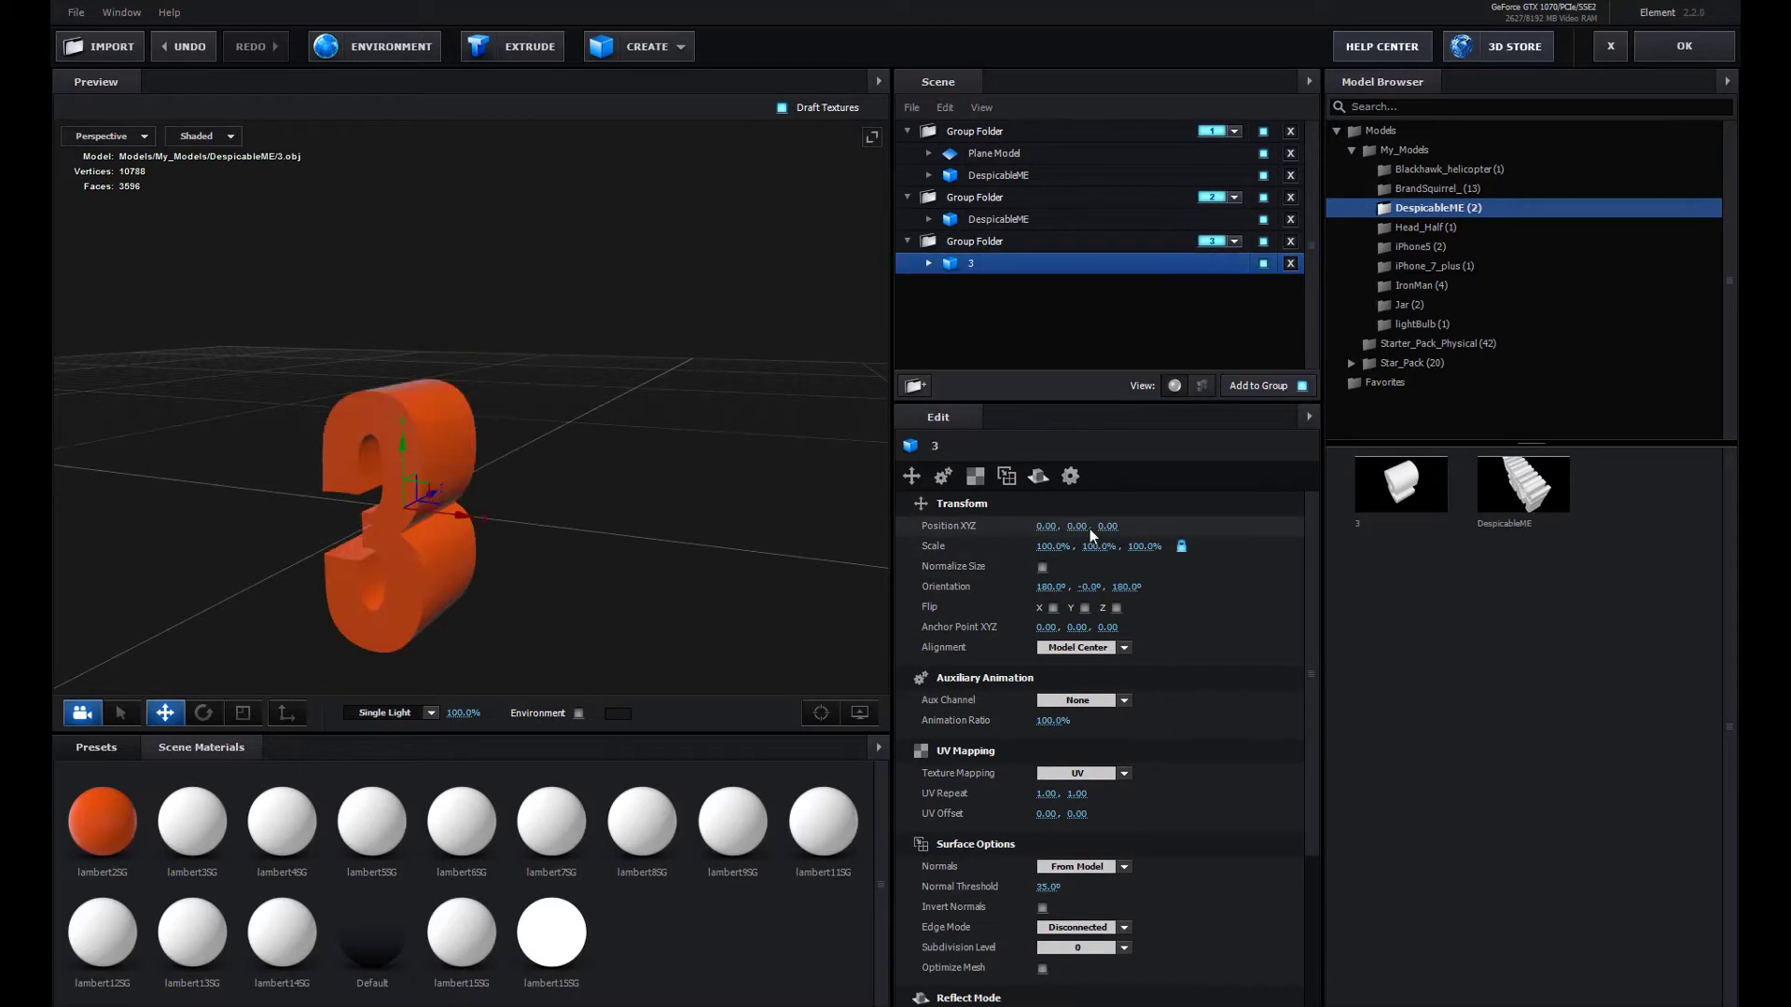
{"action": "left_click", "coordinate": [1080, 527]}
{"action": "key", "text": "ctrl+v"}
- Move model 3 into the second group folder to compare its placement with the letter E
{"action": "left_click_drag", "start_coordinate": [975, 263], "coordinate": [984, 233]}
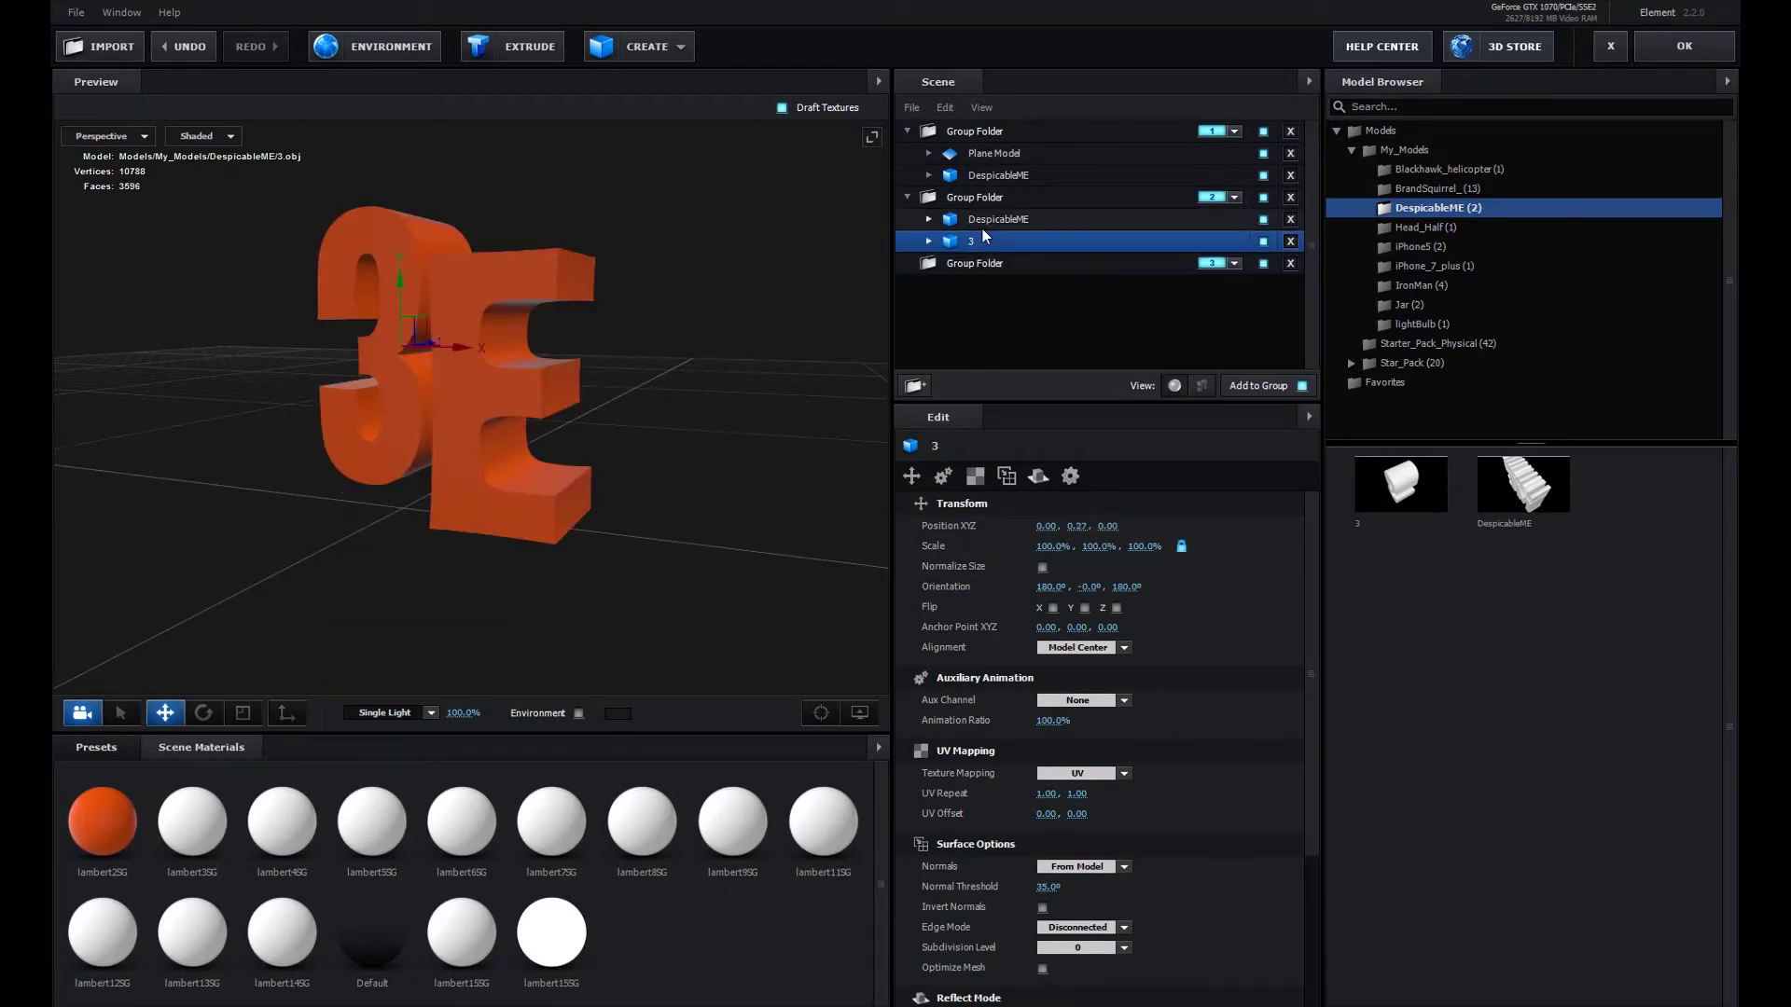
{"action": "left_click_drag", "start_coordinate": [501, 351], "coordinate": [589, 372]}
{"action": "left_click_drag", "start_coordinate": [519, 290], "coordinate": [506, 327]}
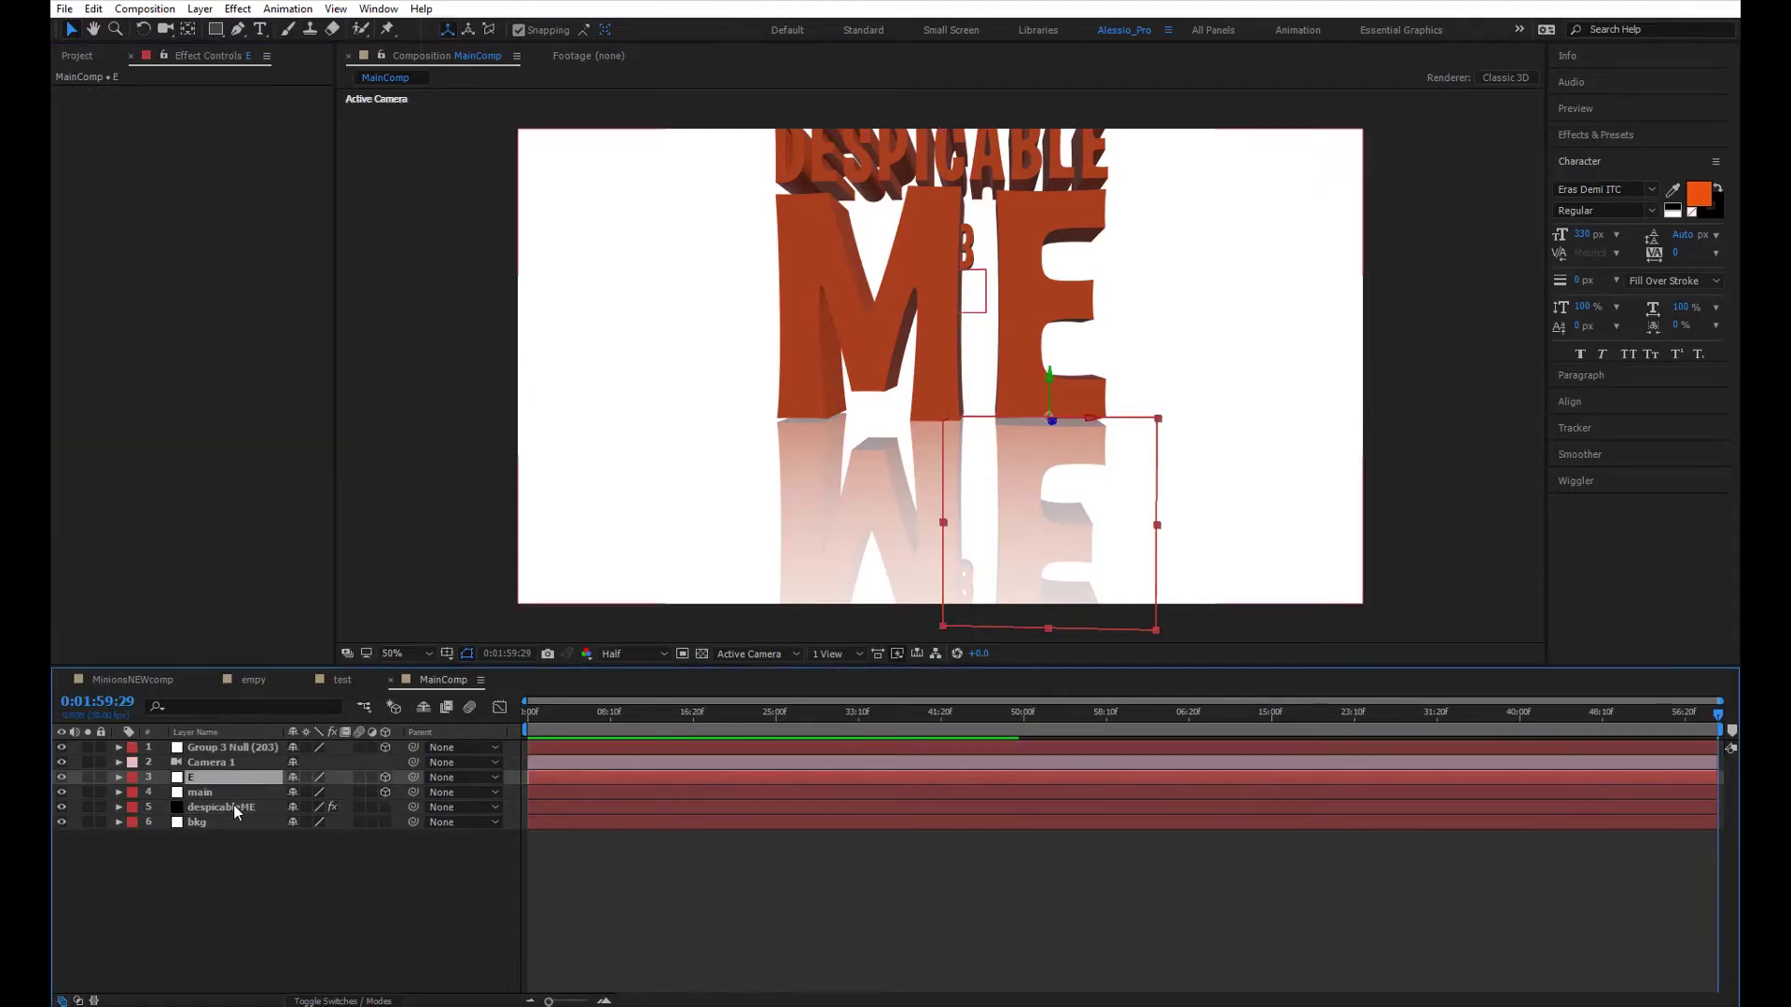
- Rename the Group 3 null layer as 3
{"action": "left_click", "coordinate": [233, 807], "text": "ctrl"}
{"action": "key", "text": "s"}
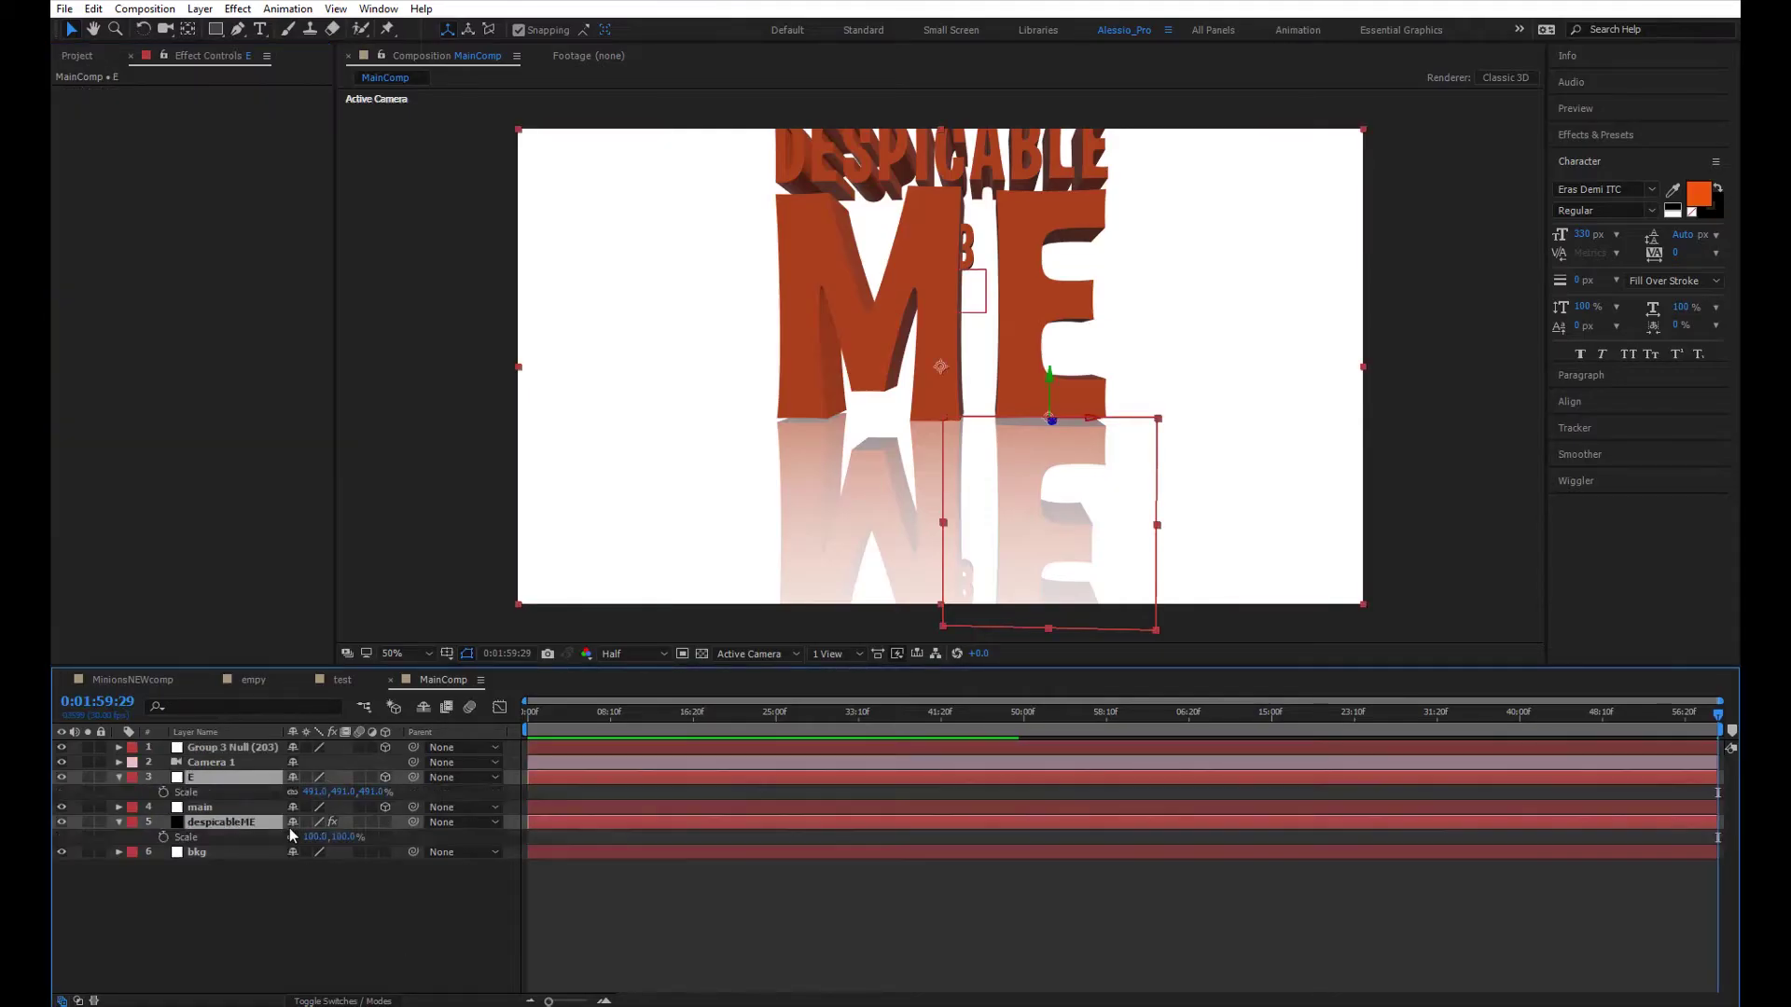
{"action": "left_click", "coordinate": [219, 777]}
{"action": "left_click", "coordinate": [217, 823]}
{"action": "left_click", "coordinate": [210, 777]}
{"action": "left_click", "coordinate": [214, 748]}
{"action": "key", "text": "Return"}
{"action": "type", "text": "3"}
{"action": "key", "text": "Return"}
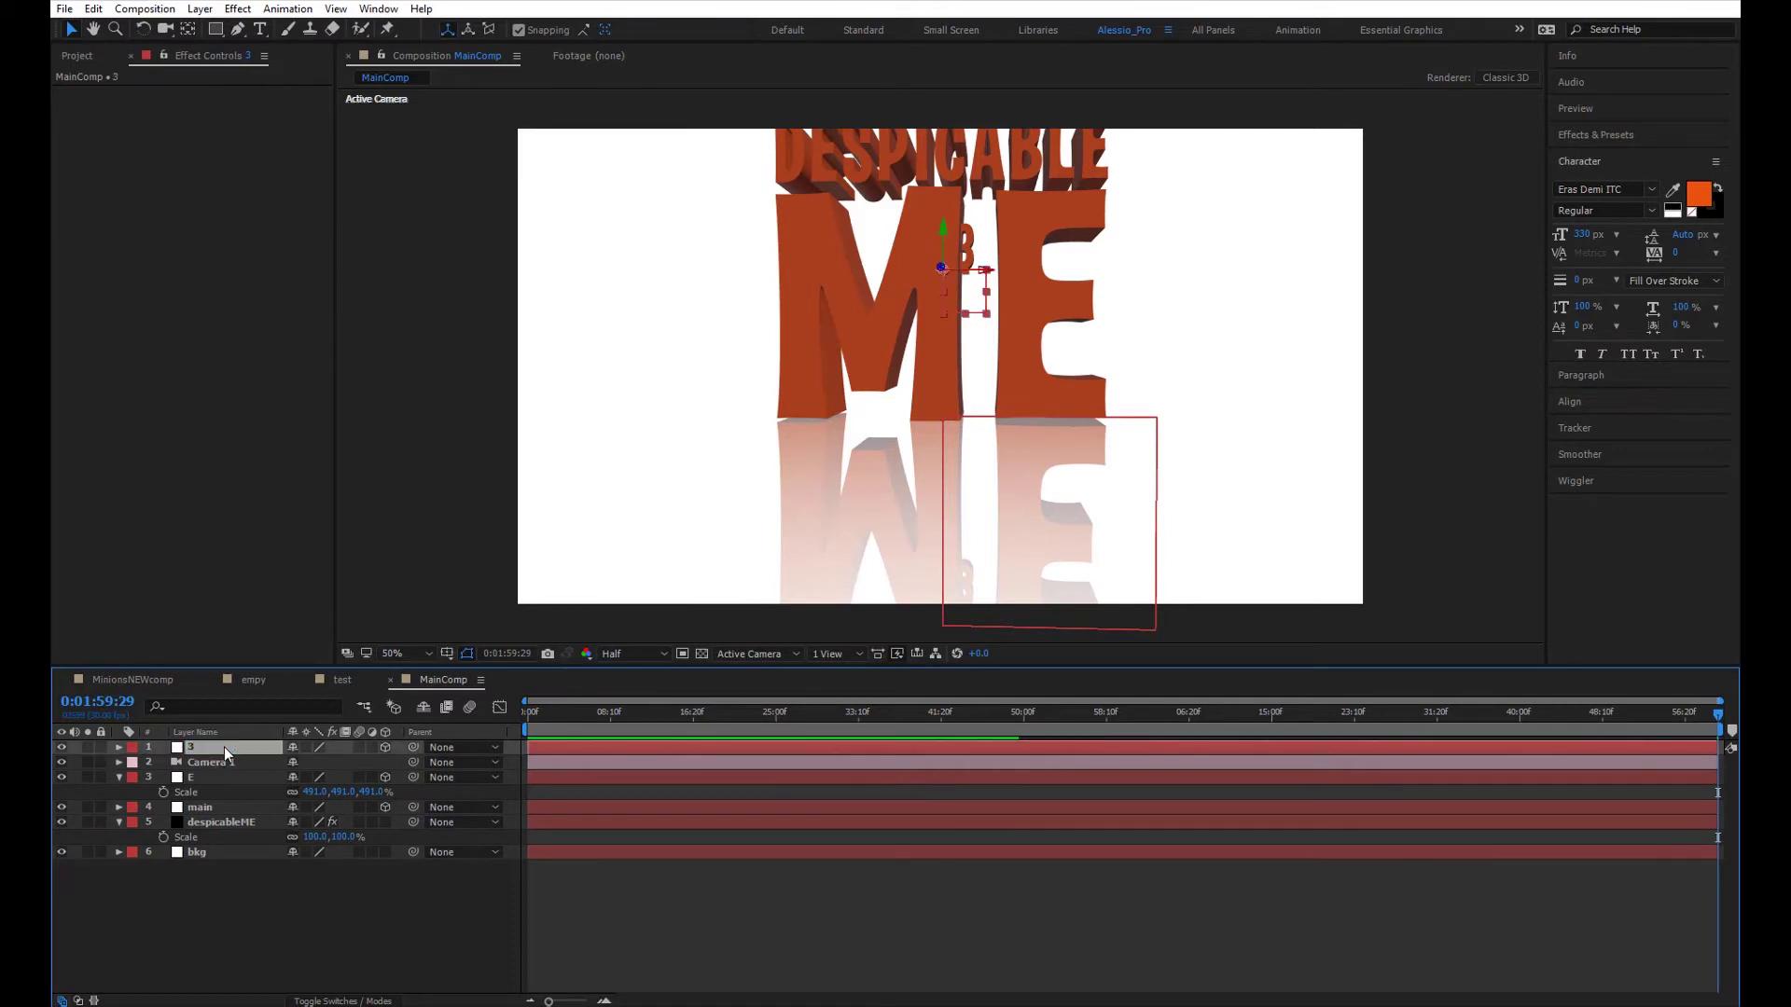
- Copy the E null's 491% scale to the null layer named 3
{"action": "left_click", "coordinate": [216, 777]}
{"action": "left_click", "coordinate": [183, 875]}
{"action": "left_click", "coordinate": [213, 748]}
{"action": "left_click", "coordinate": [210, 777]}
{"action": "key", "text": "s"}
{"action": "left_click", "coordinate": [211, 748], "text": "ctrl"}
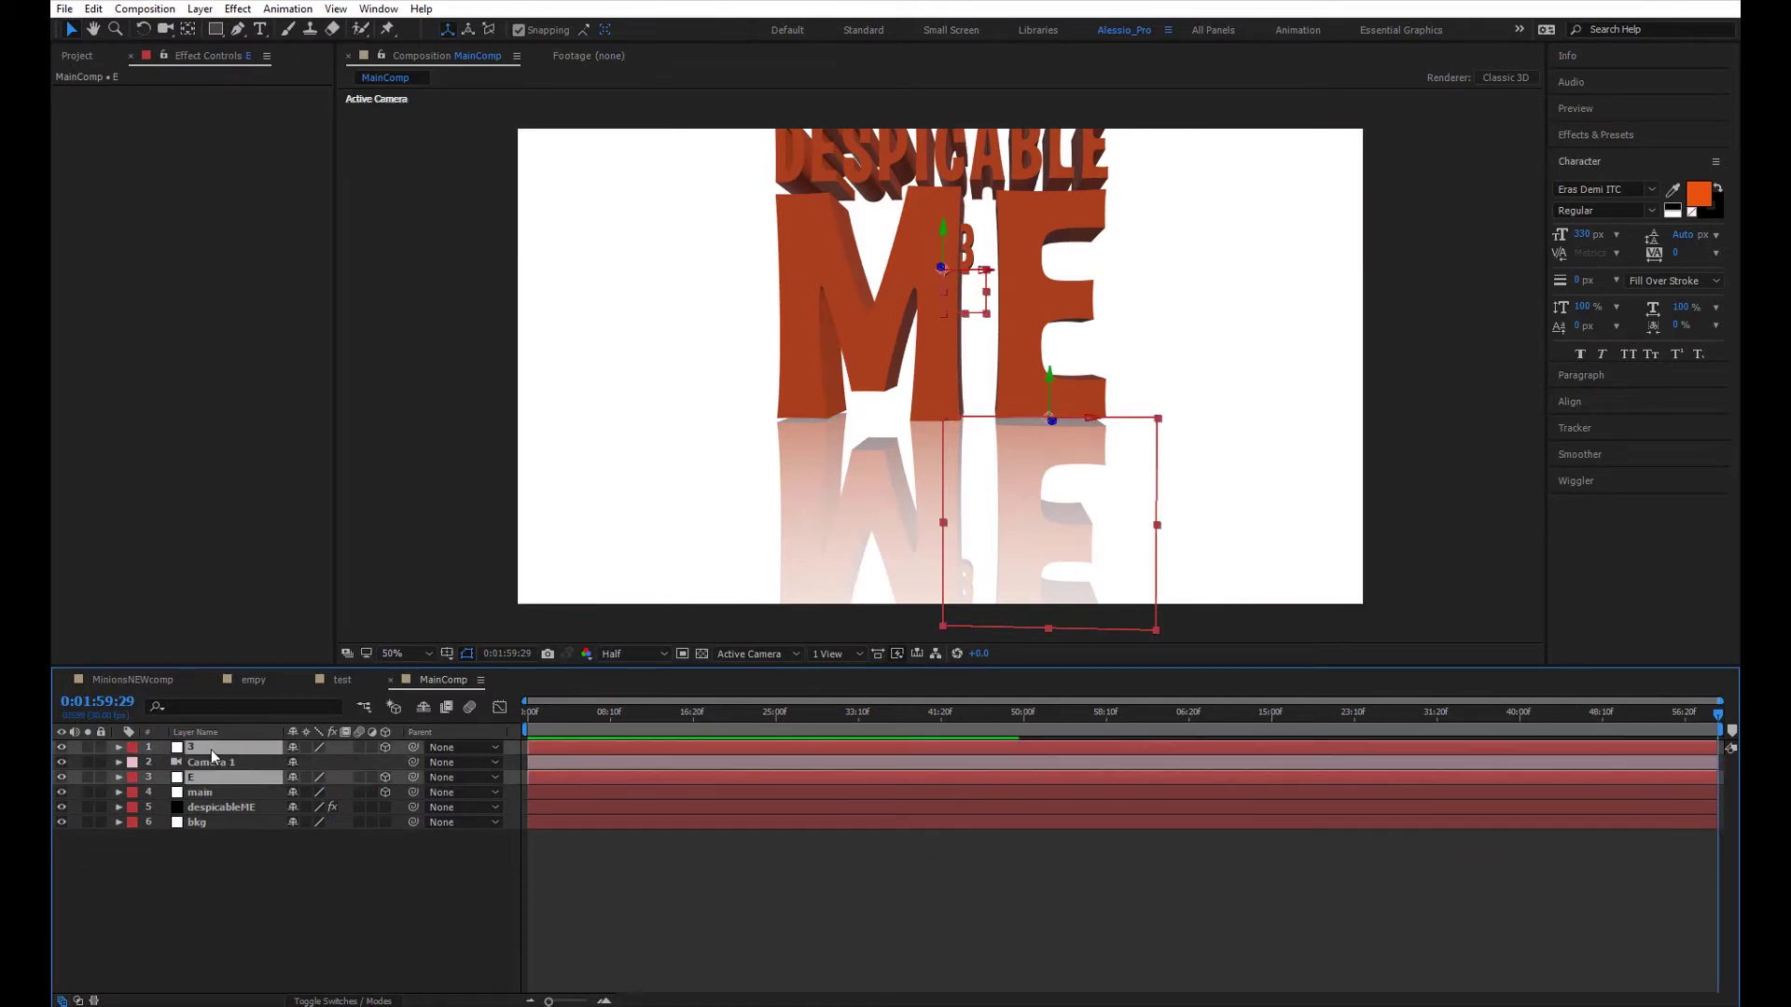
{"action": "key", "text": "s"}
{"action": "left_click", "coordinate": [229, 807]}
{"action": "key", "text": "ctrl+c"}
{"action": "left_click", "coordinate": [213, 748]}
{"action": "key", "text": "ctrl+v"}
- Bring the null layer 3 down to the E null's height and adjust its anchor point and placement beside the title
{"action": "key", "text": "p"}
{"action": "left_click", "coordinate": [213, 808]}
{"action": "key", "text": "ctrl+z"}
{"action": "key", "text": "ctrl+z"}
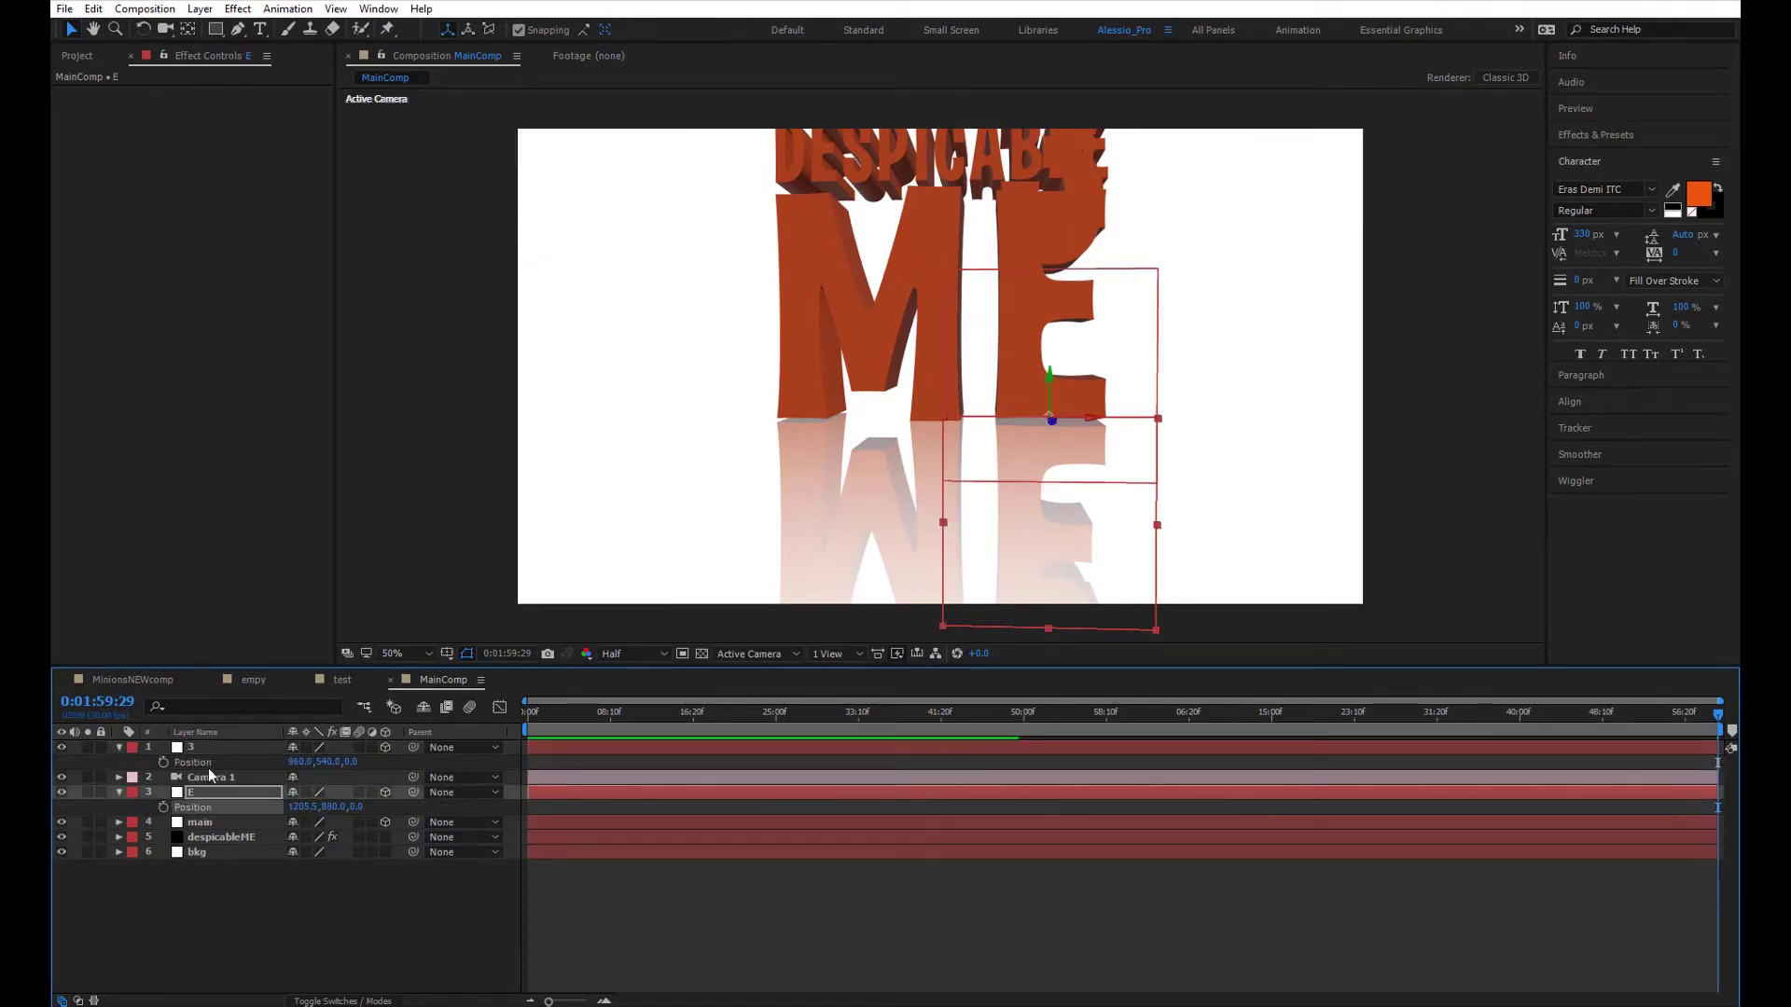
{"action": "key", "text": "ctrl+z"}
{"action": "key", "text": "ctrl+z"}
{"action": "key", "text": "ctrl+z"}
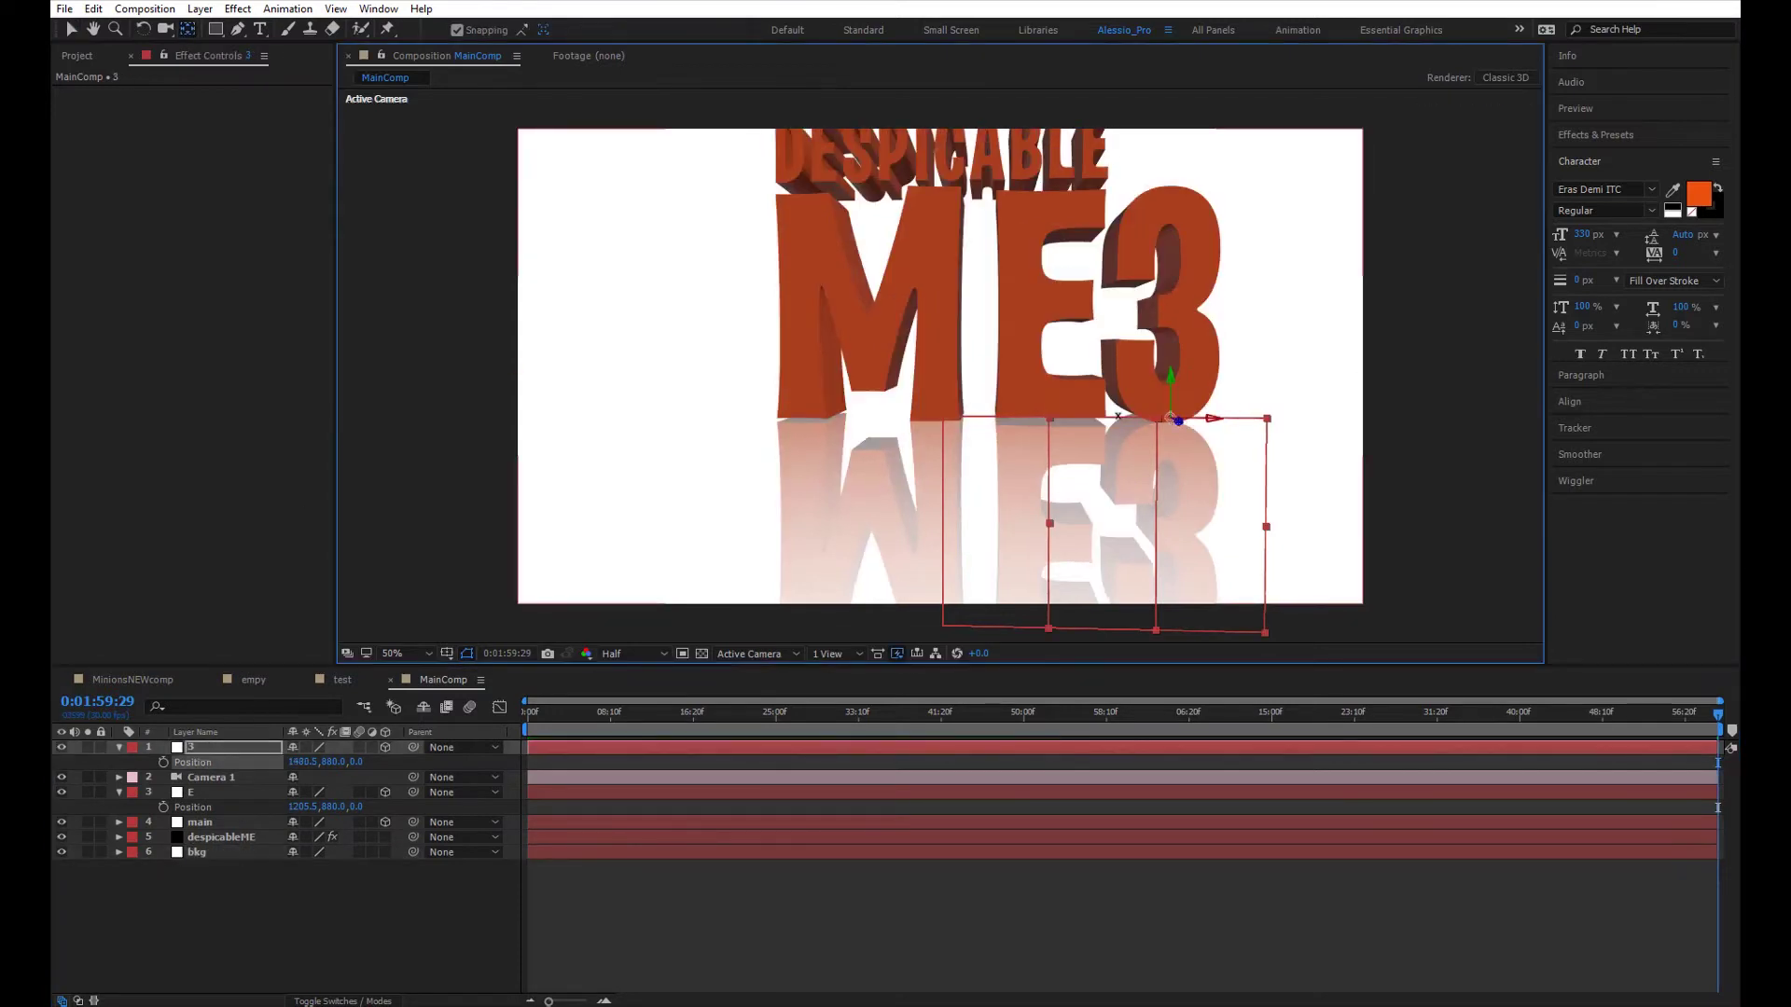
{"action": "key", "text": "ctrl+z"}
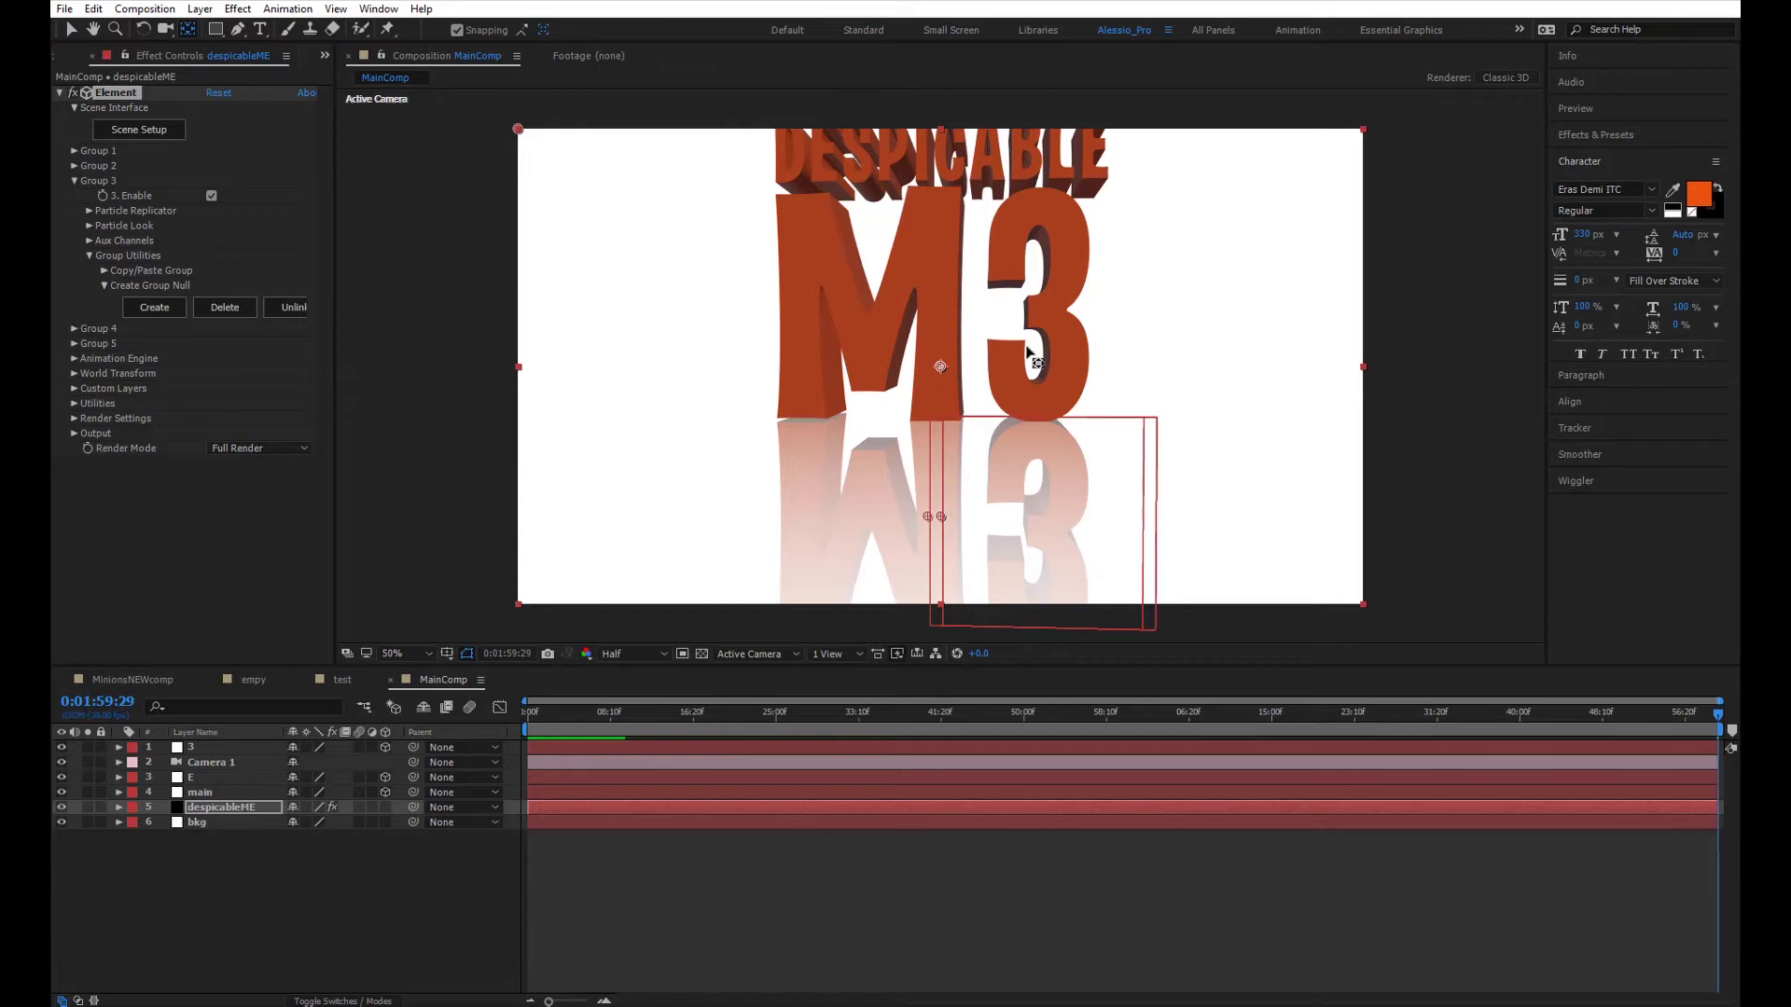
- Reframe Camera 1 so the whole title fits in the frame, and hide the null layers 3, E and main
{"action": "left_click", "coordinate": [206, 766]}
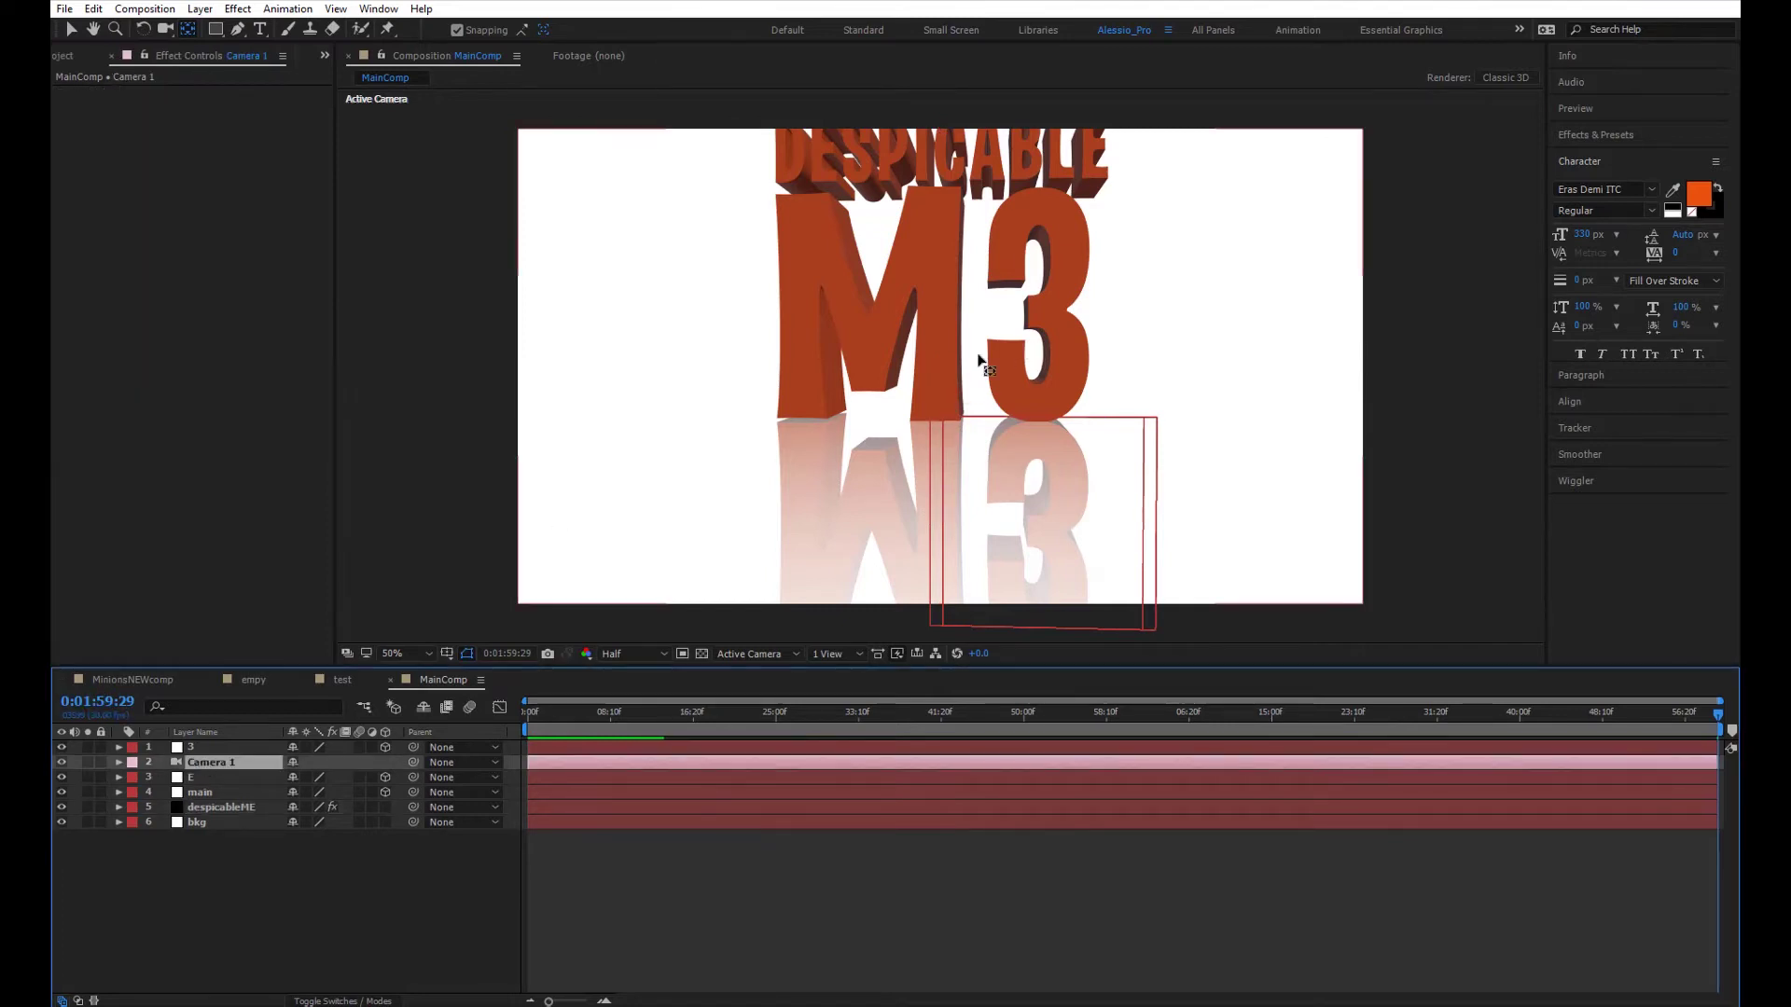
{"action": "key", "text": "c"}
{"action": "left_click_drag", "start_coordinate": [970, 297], "coordinate": [1154, 252]}
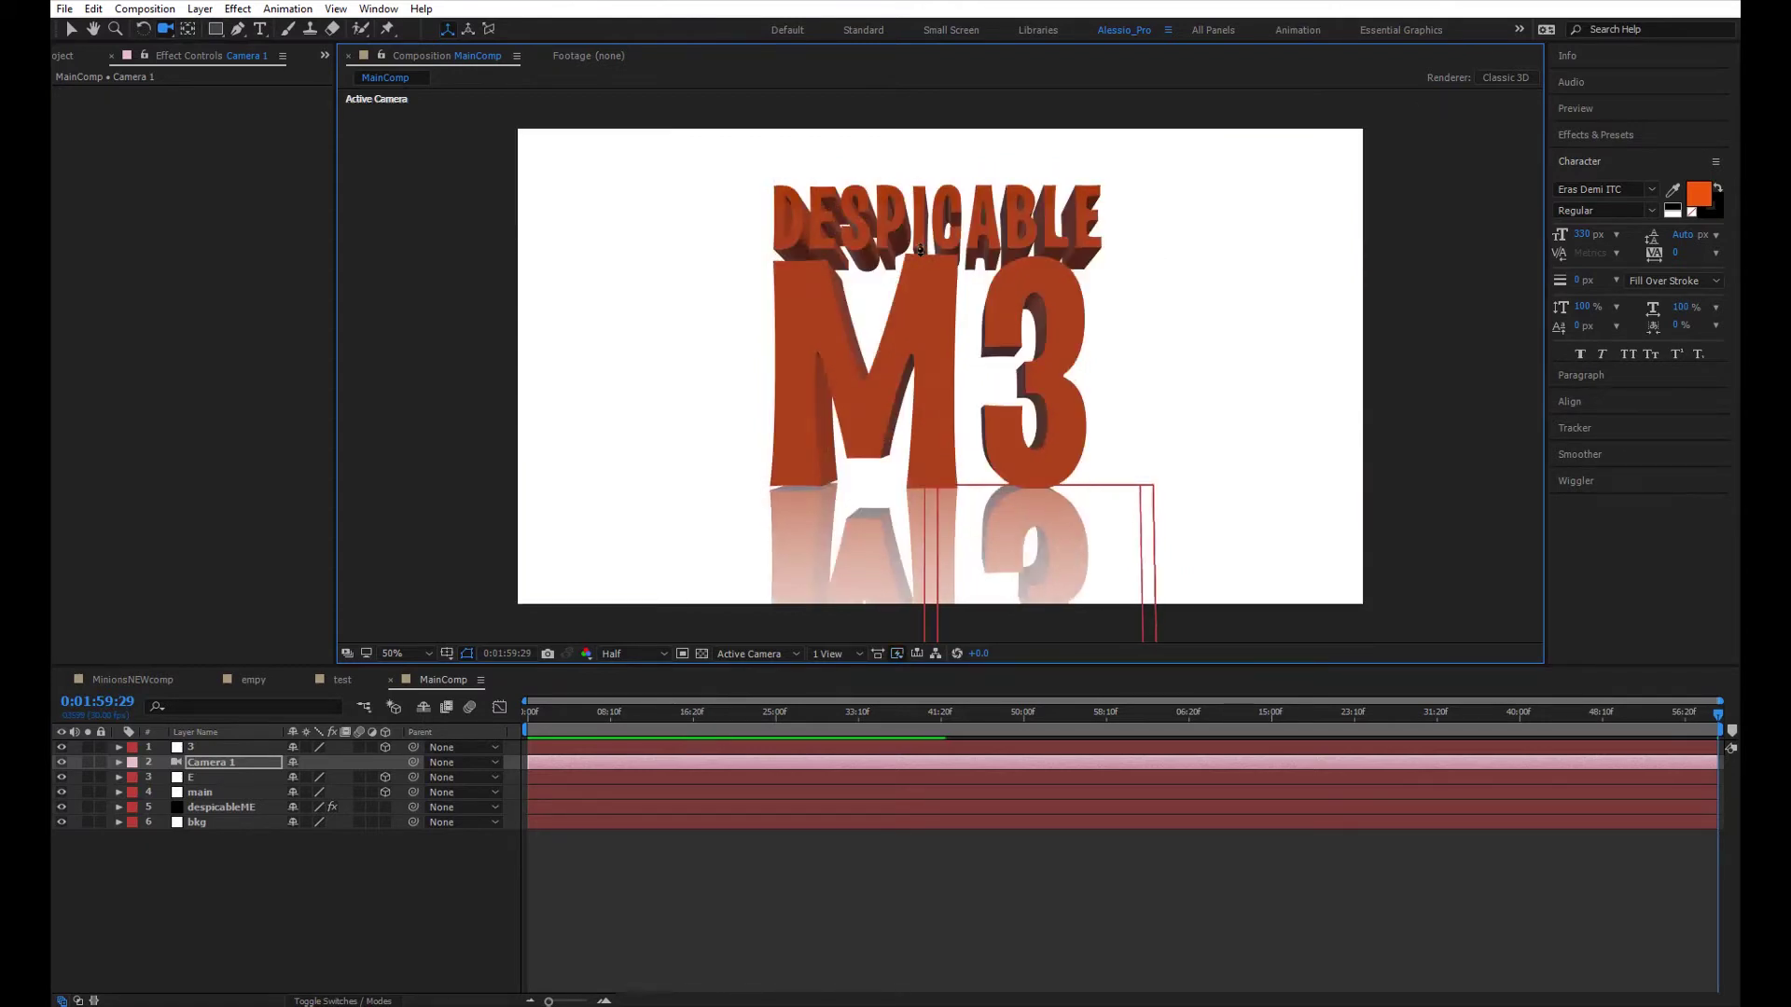
{"action": "left_click", "coordinate": [187, 833]}
{"action": "left_click", "coordinate": [67, 792]}
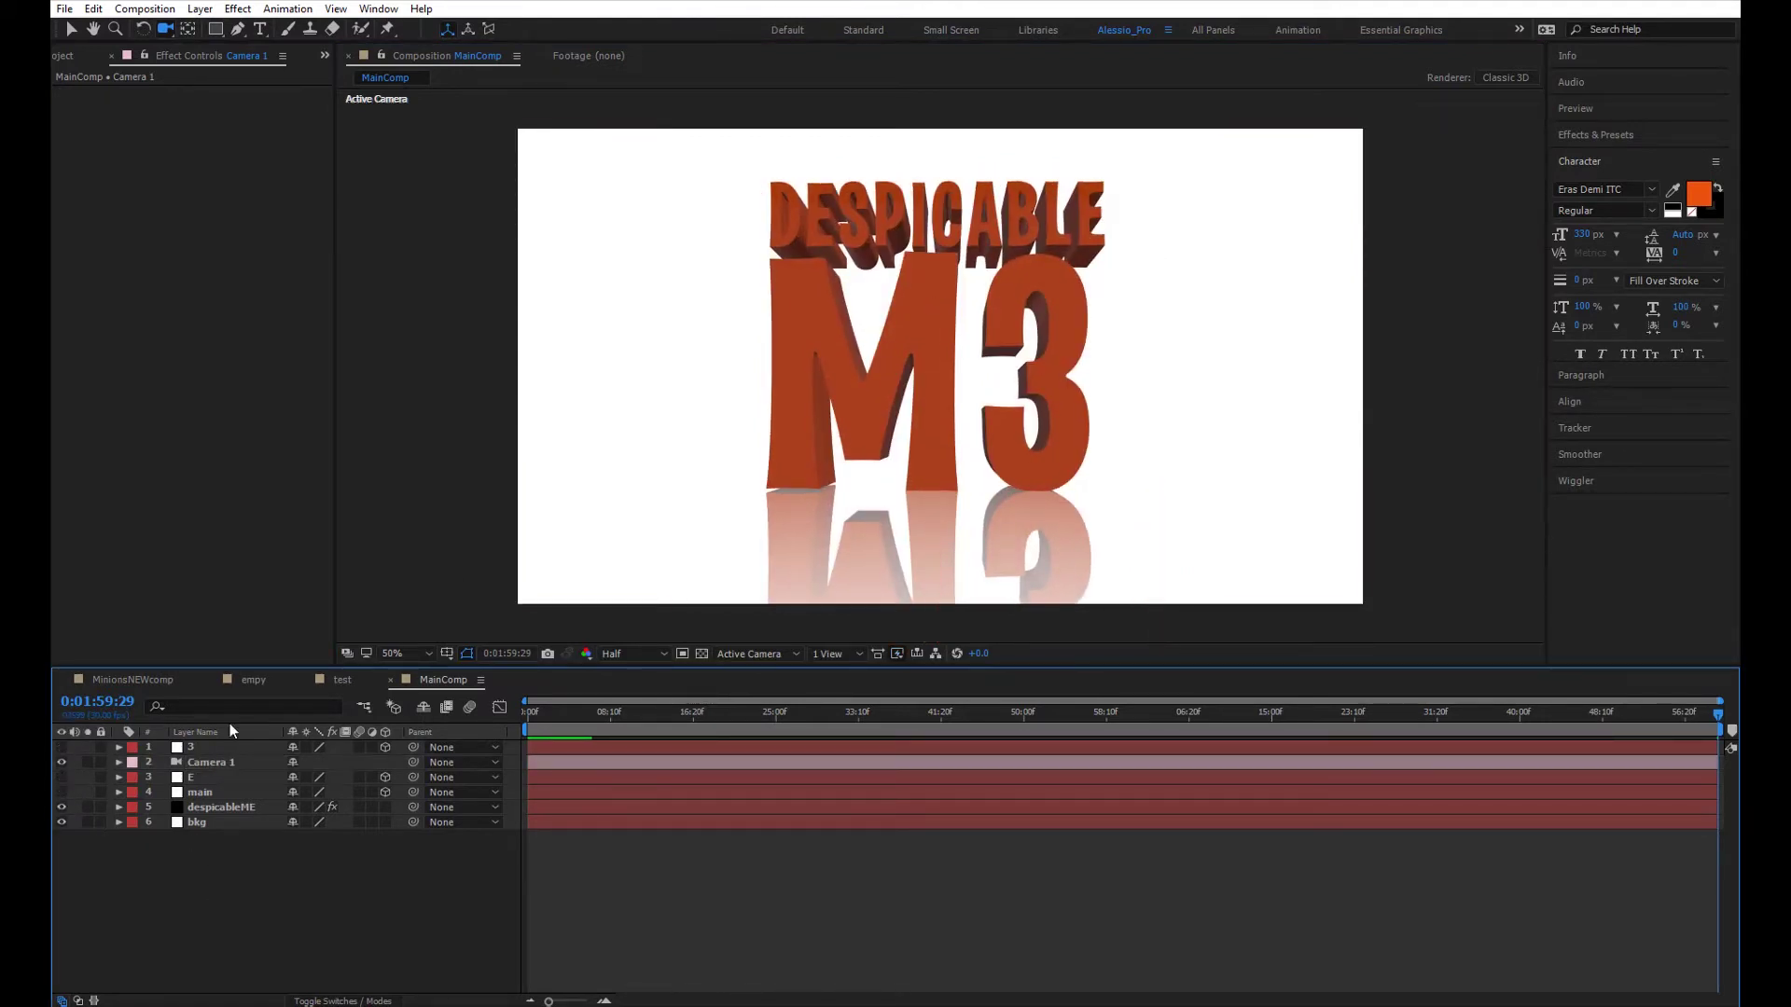
- Add a white point light with an increased intensity
{"action": "left_click", "coordinate": [215, 747]}
{"action": "left_click", "coordinate": [199, 9]}
{"action": "mouse_move", "coordinate": [280, 29]}
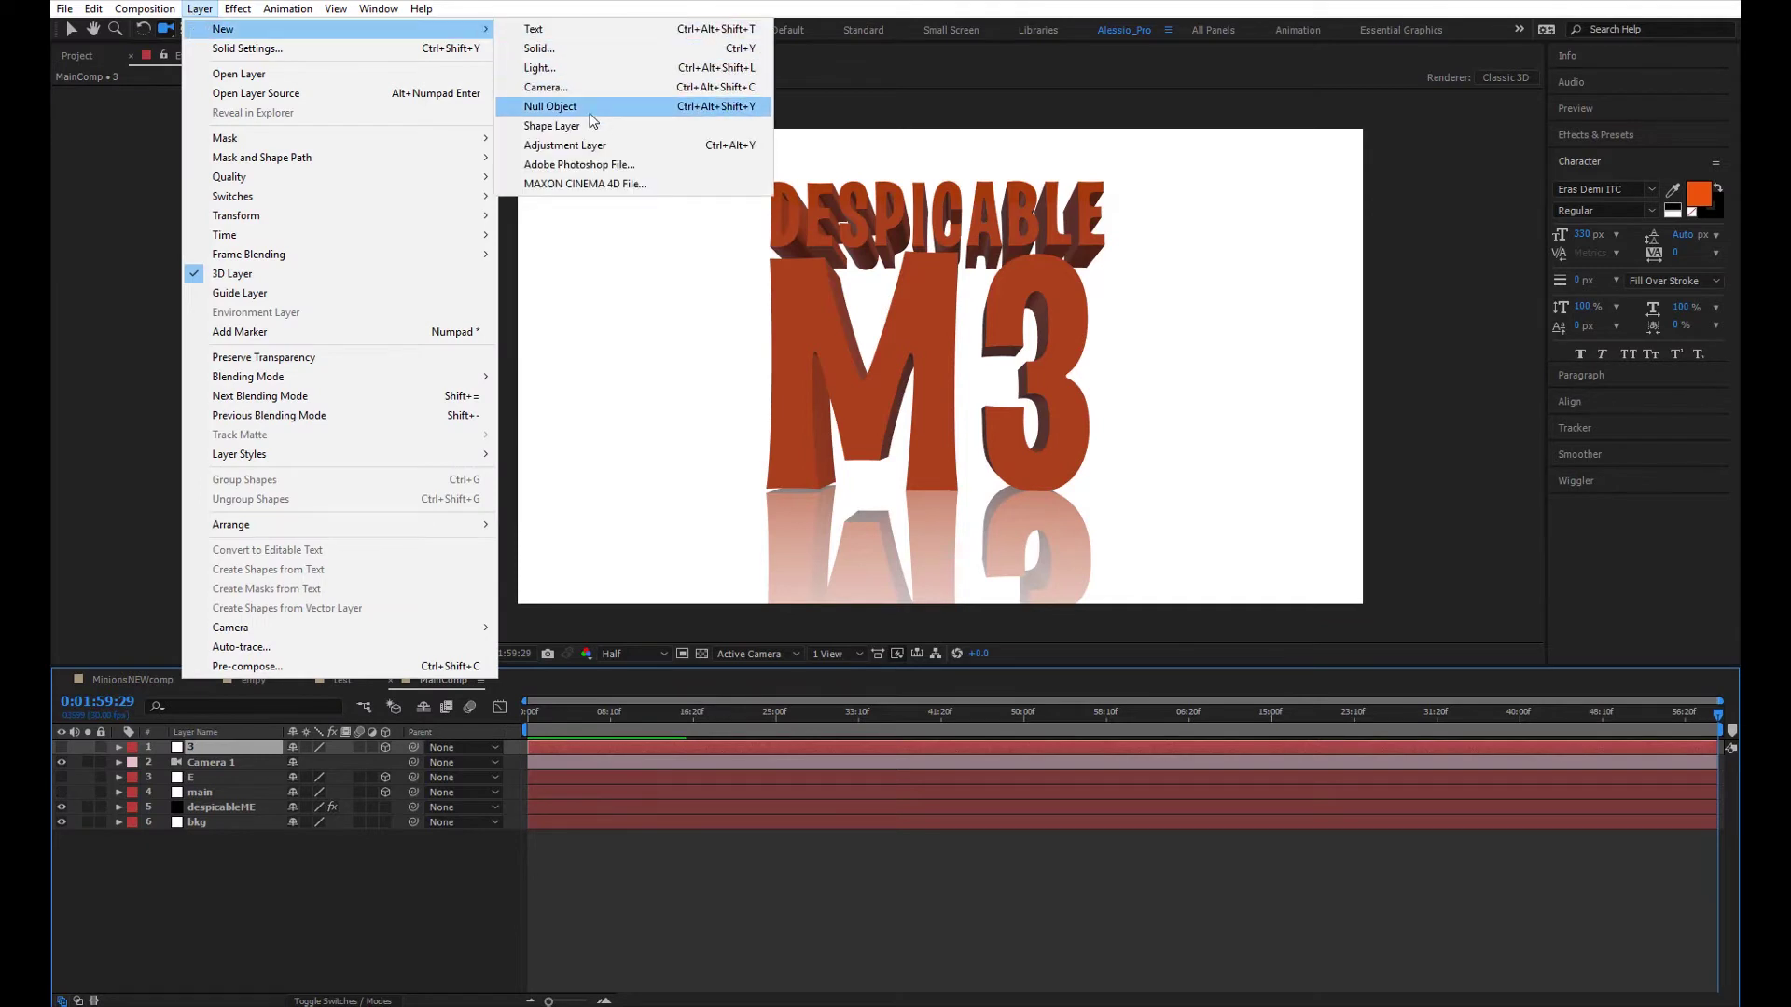
{"action": "left_click", "coordinate": [575, 68]}
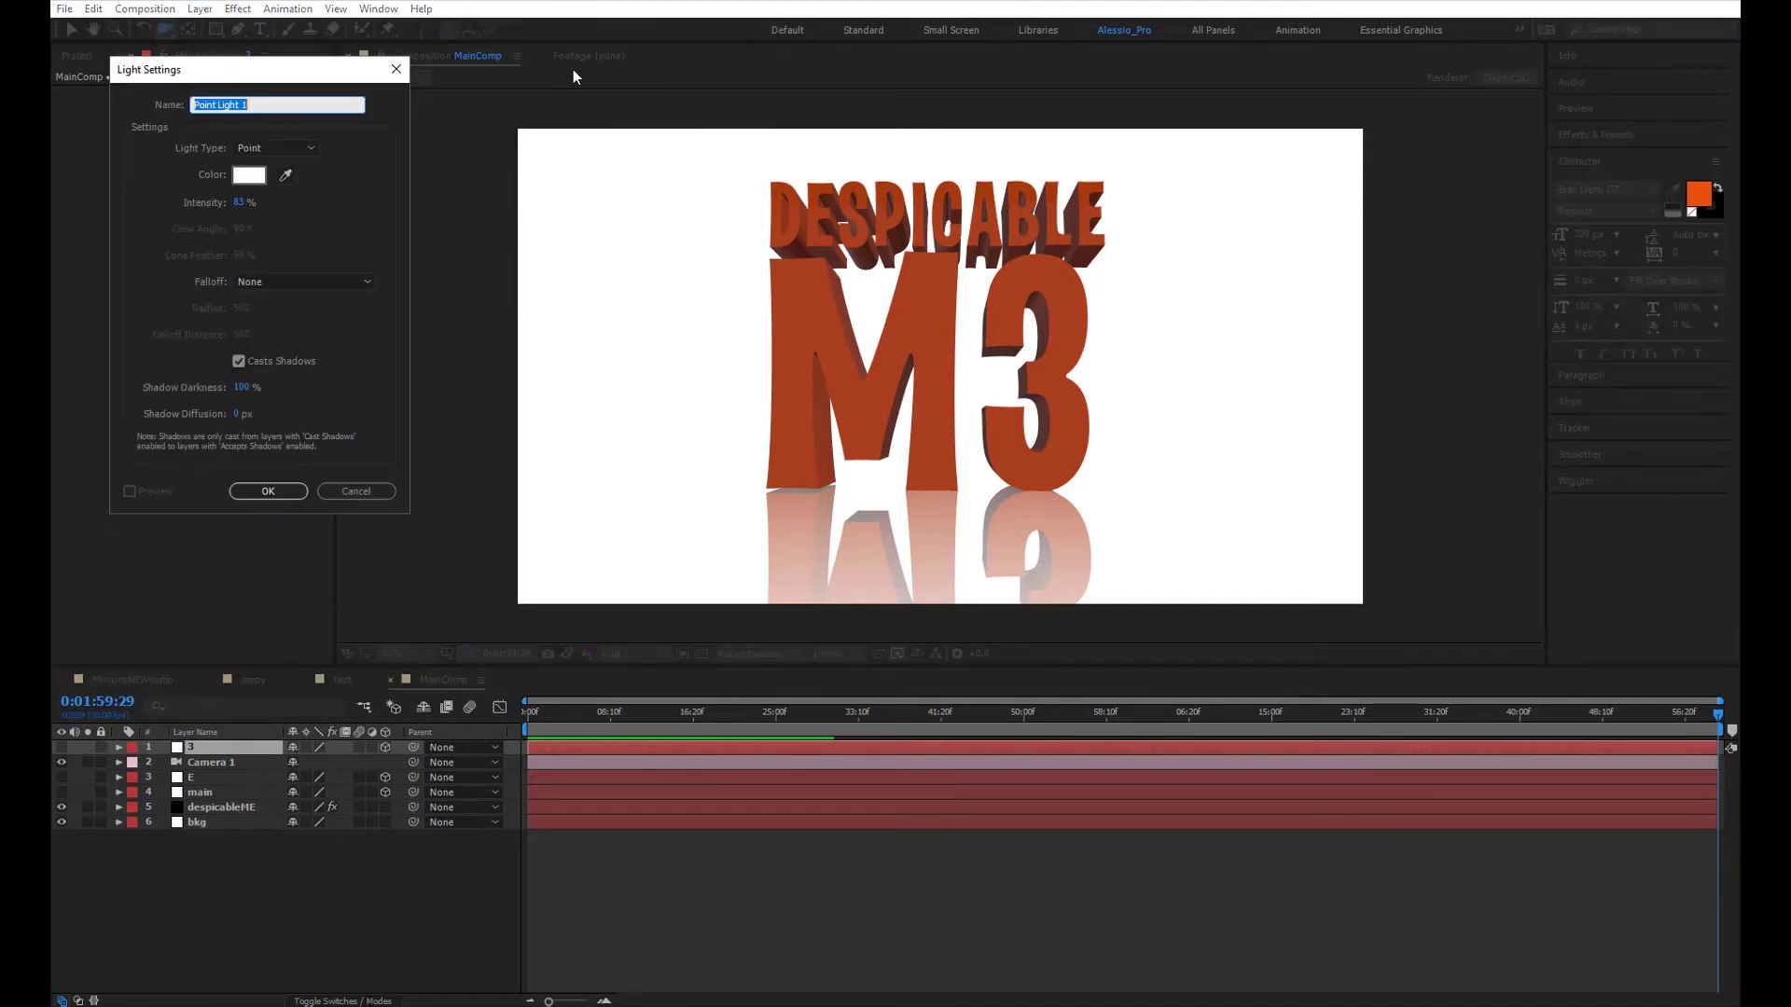
{"action": "left_click", "coordinate": [251, 203]}
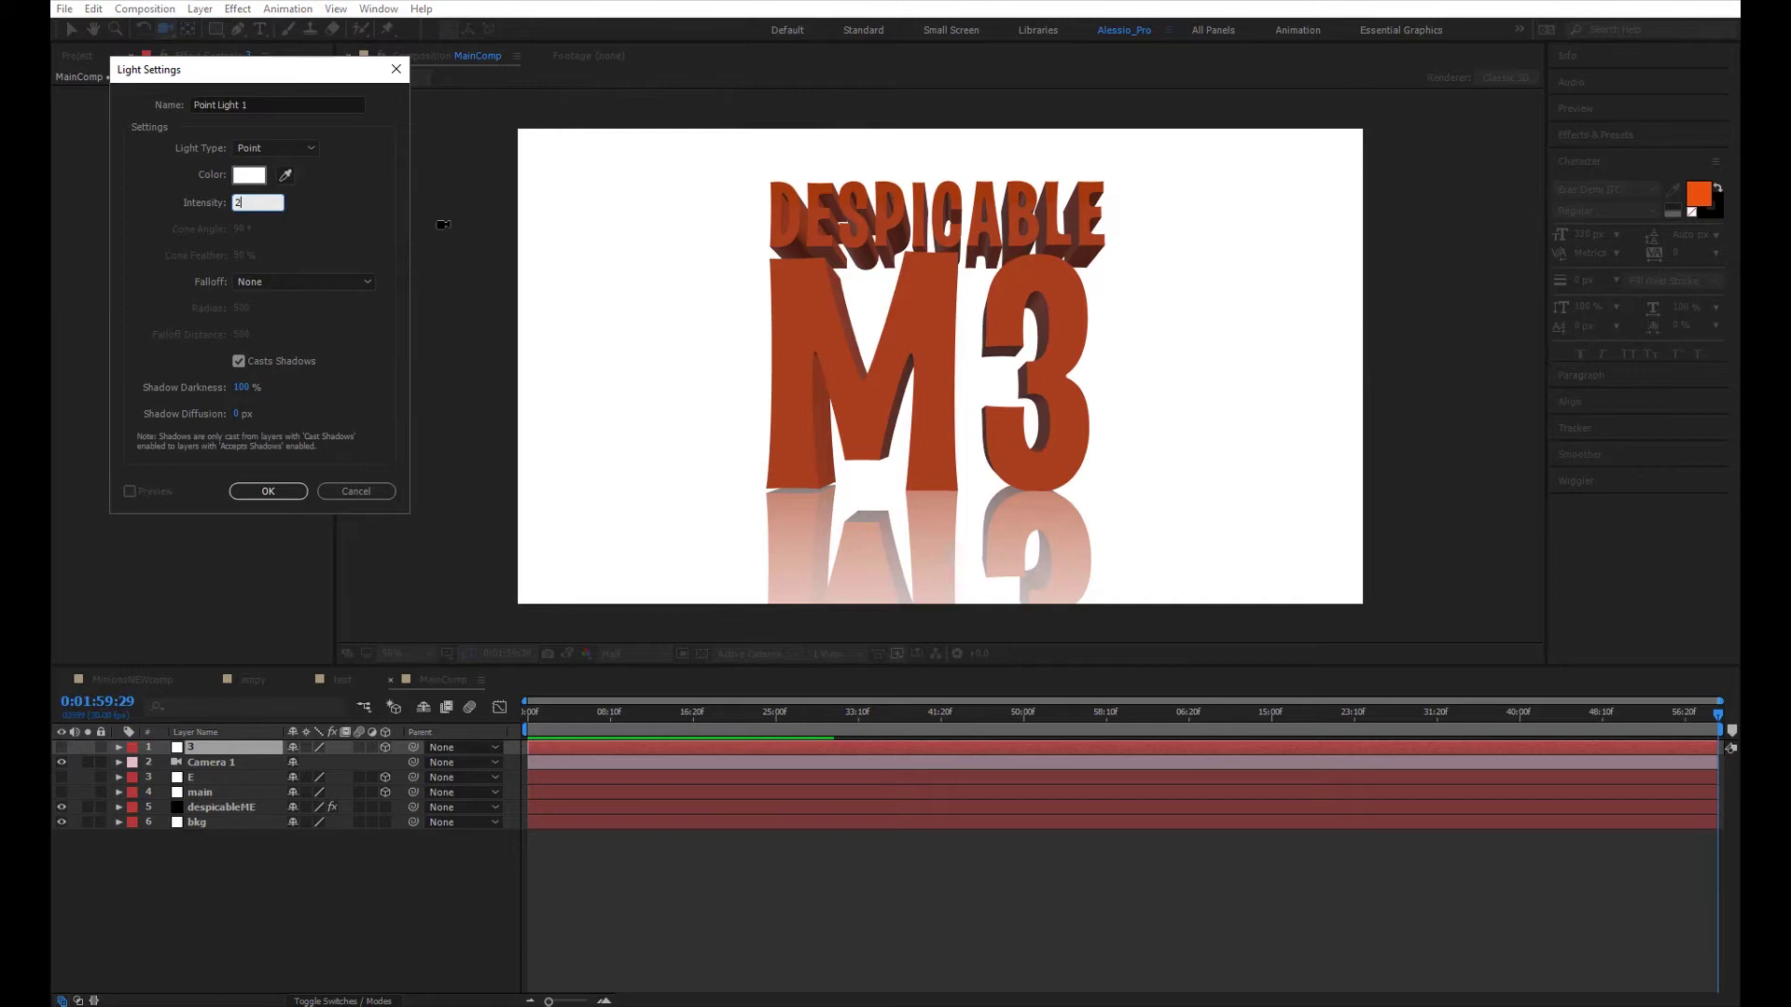
{"action": "left_click", "coordinate": [265, 494]}
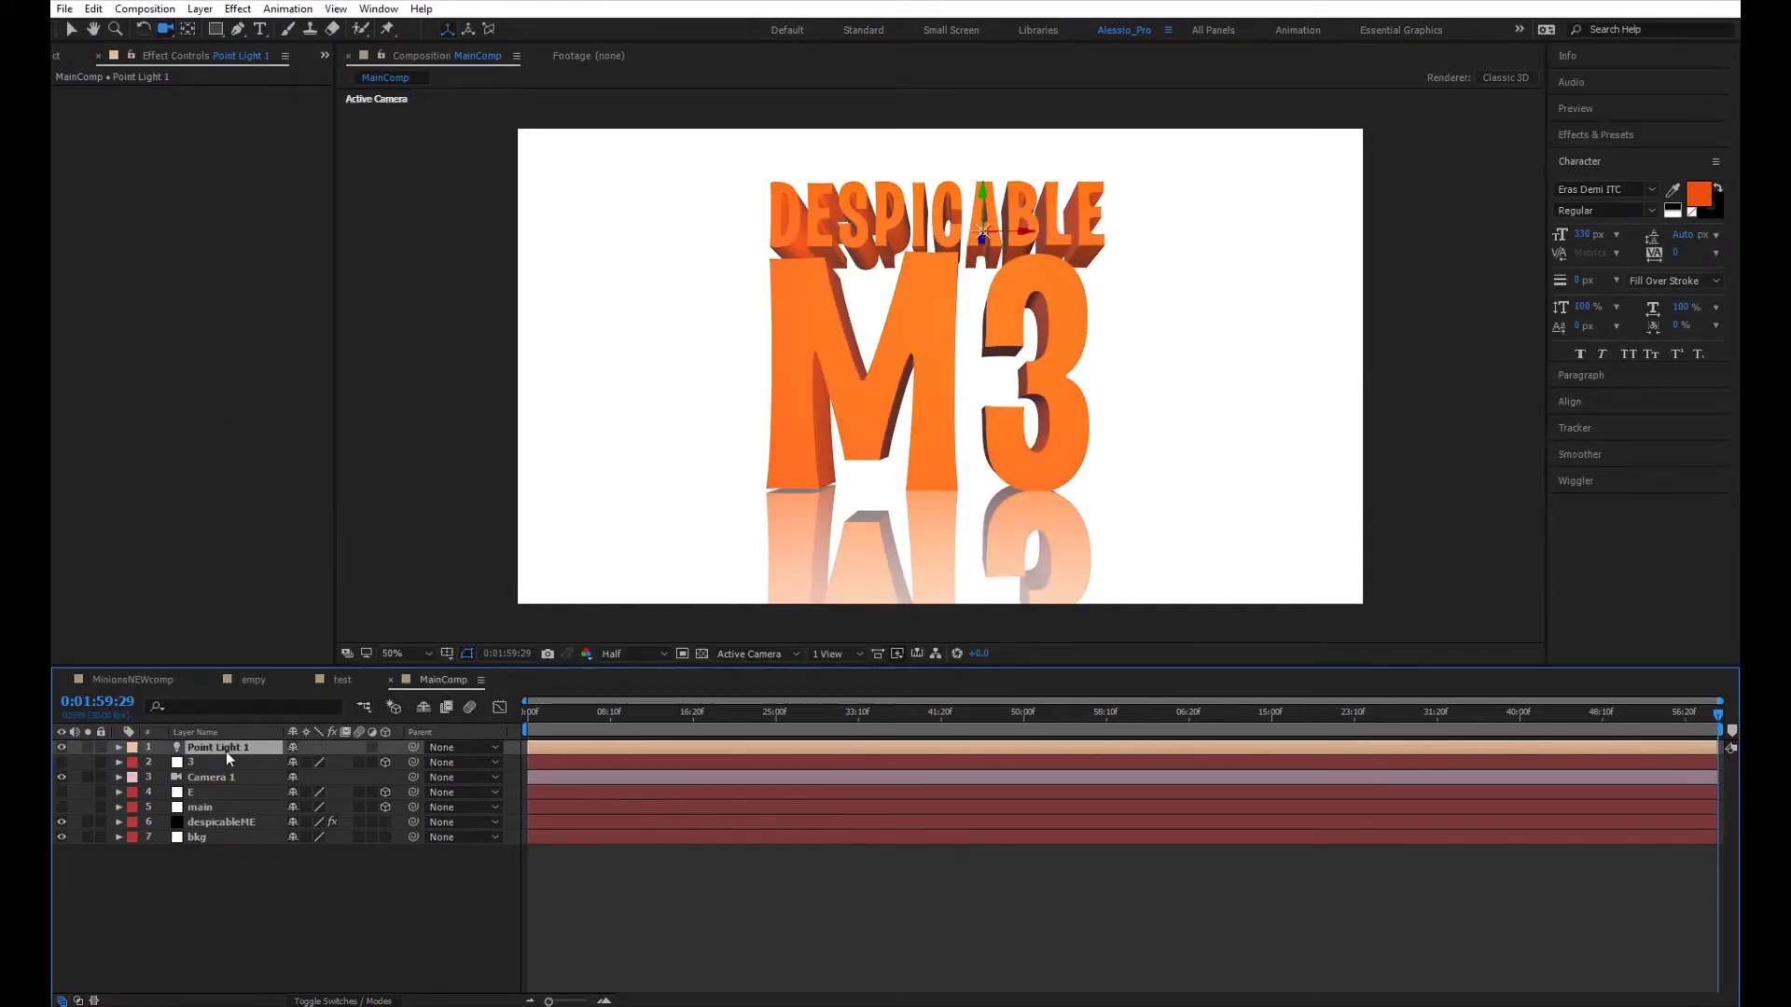
- Move the point light to the upper left, outside the composition frame
{"action": "left_click_drag", "start_coordinate": [981, 203], "coordinate": [975, 122]}
{"action": "key", "text": "comma"}
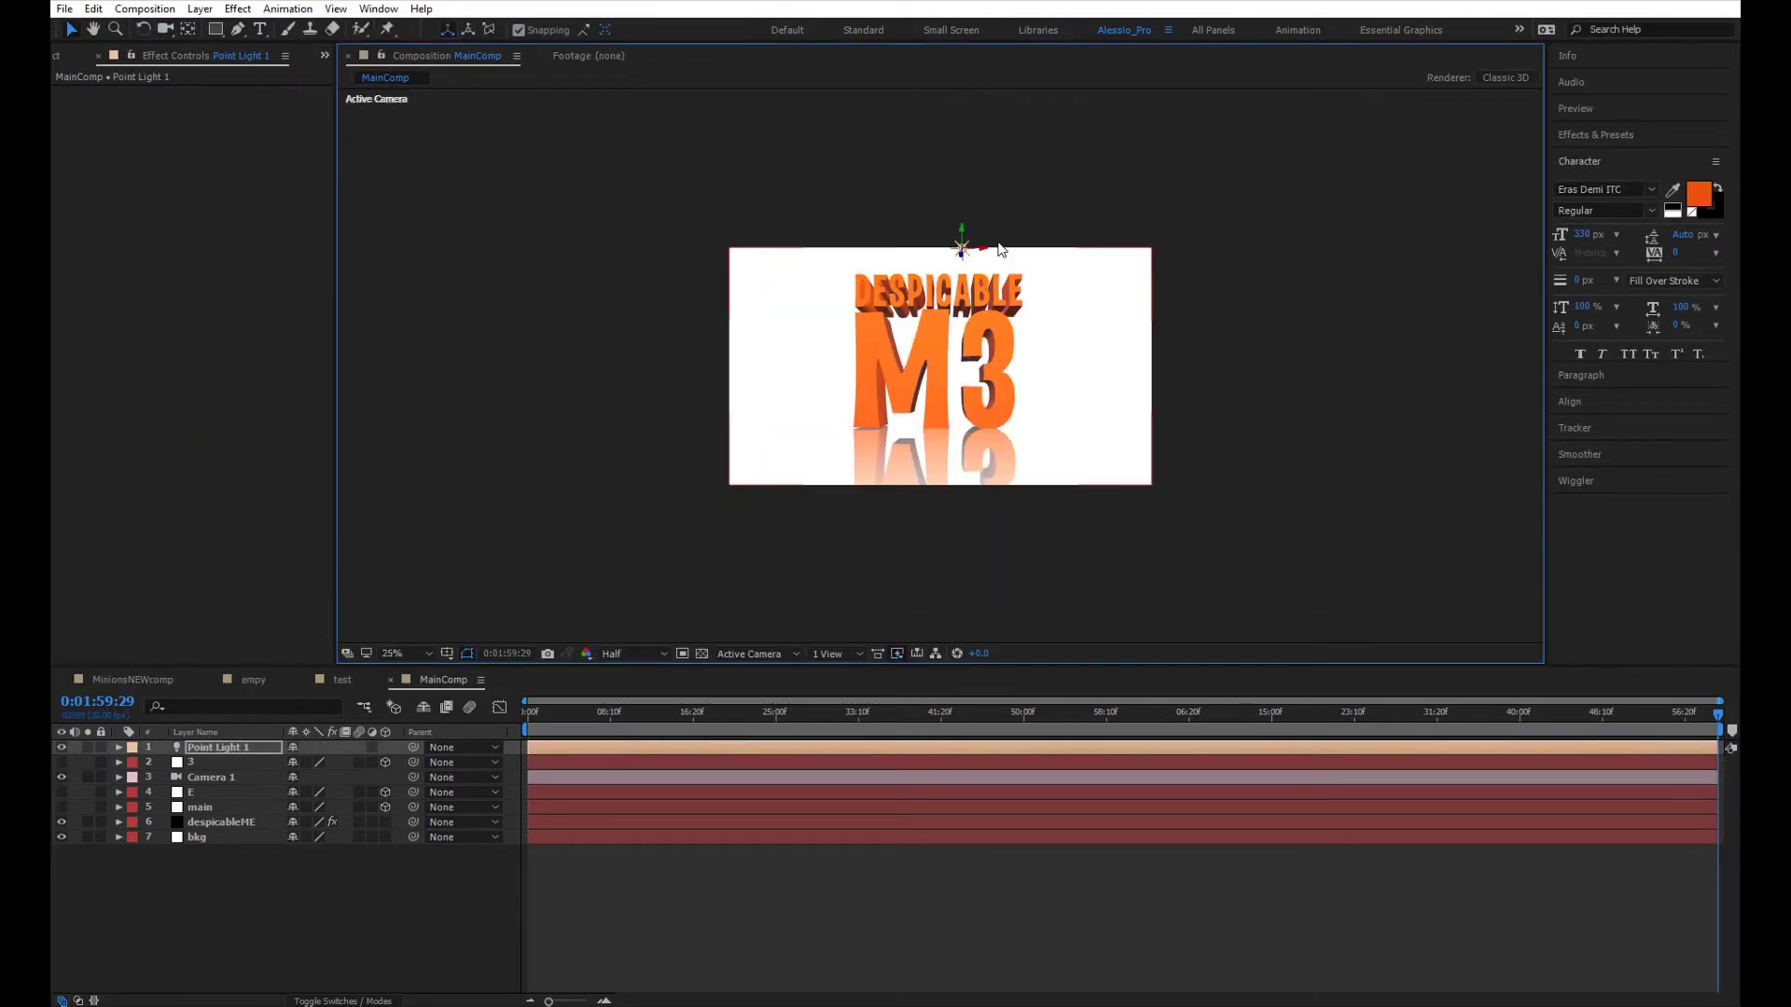
{"action": "left_click_drag", "start_coordinate": [959, 232], "coordinate": [660, 90]}
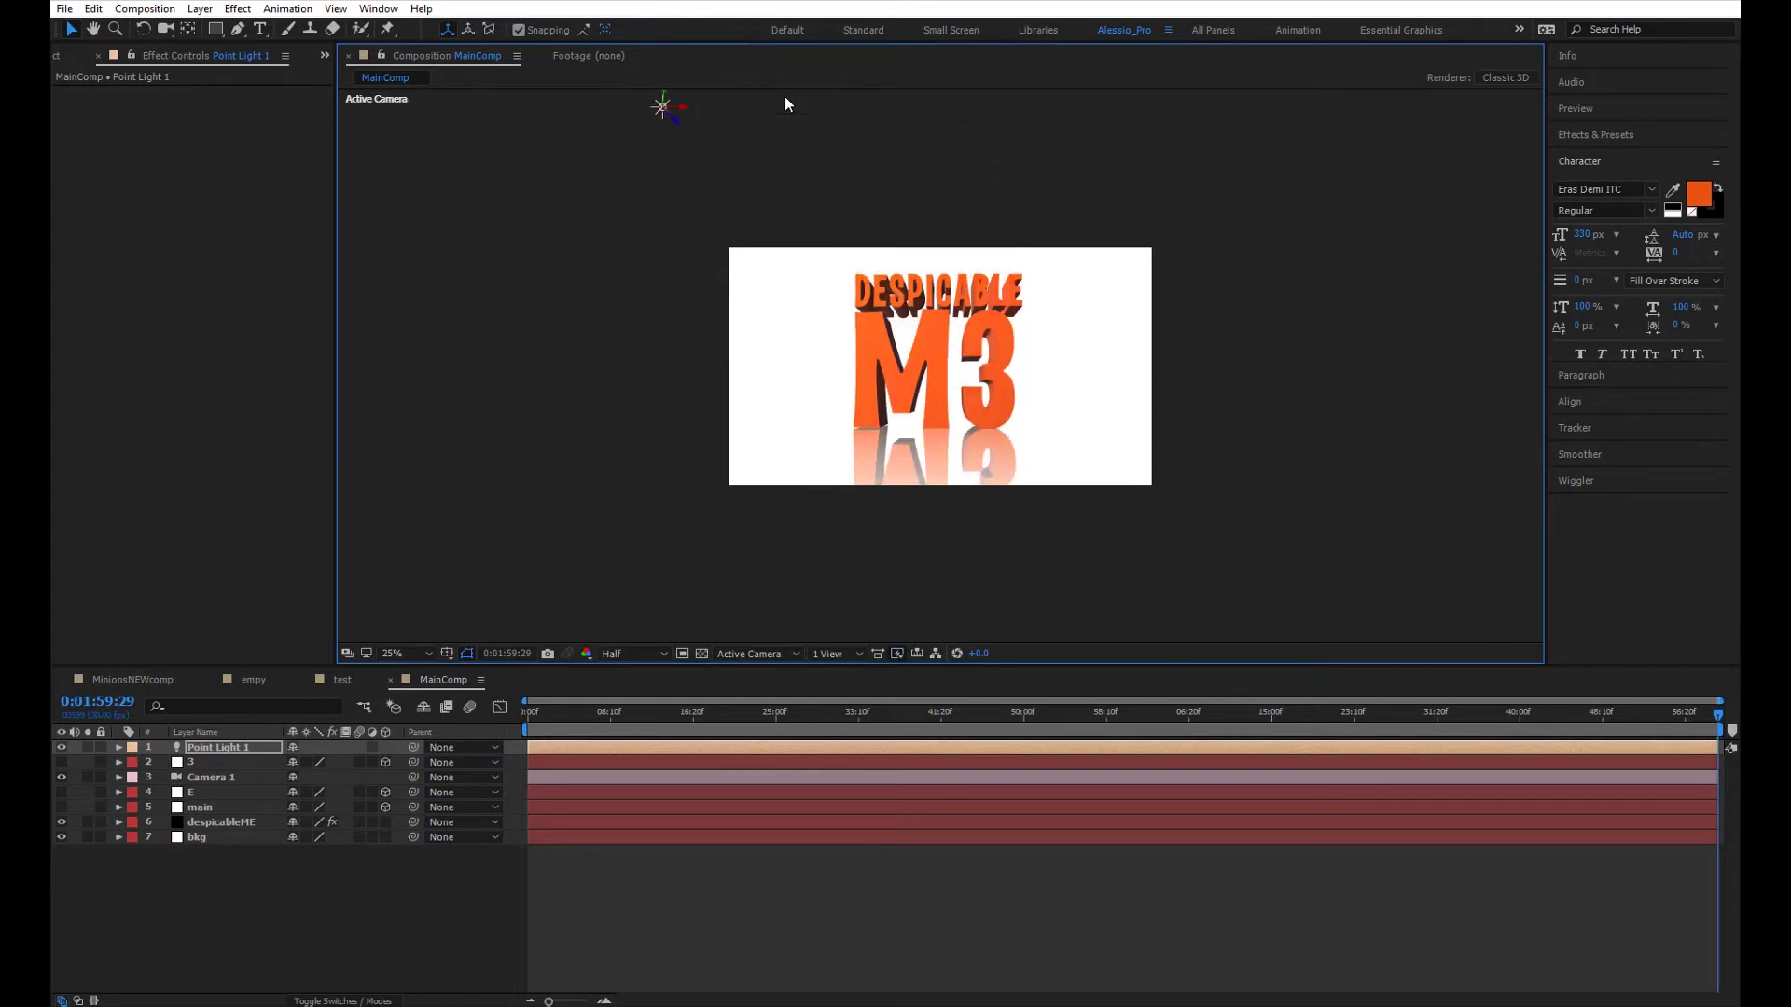
{"action": "key", "text": "period"}
{"action": "key", "text": "comma"}
{"action": "key", "text": "period"}
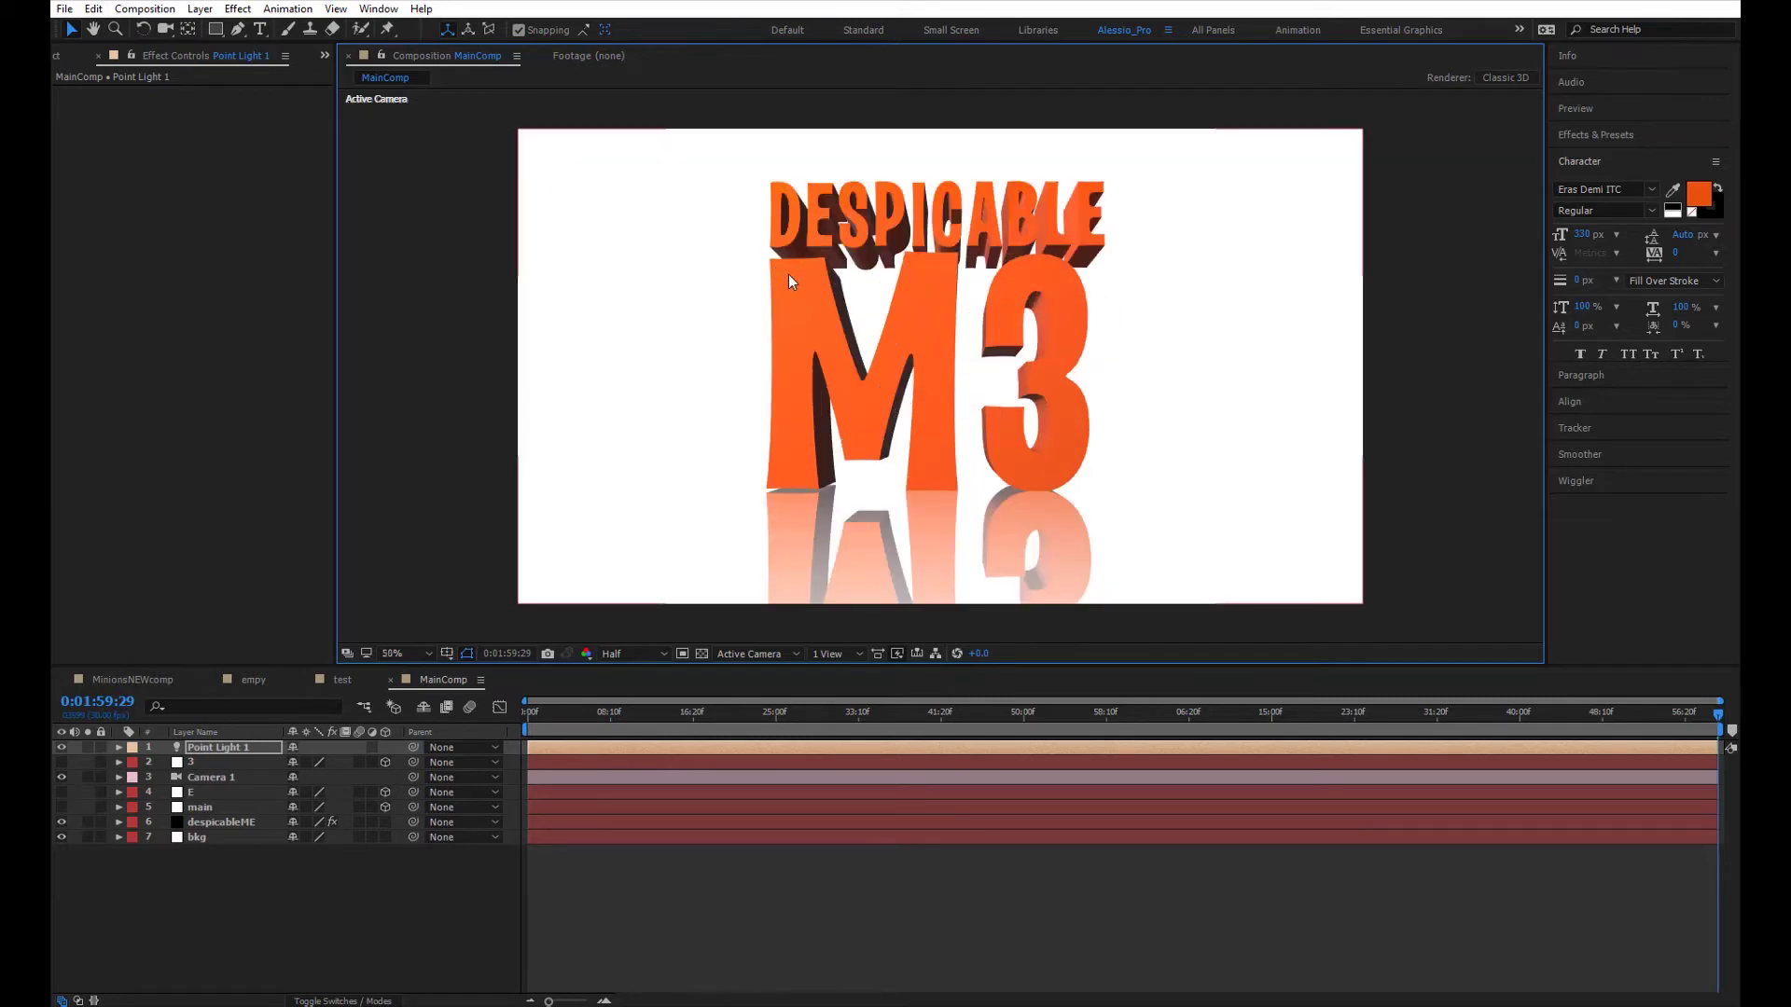
{"action": "left_click", "coordinate": [211, 892]}
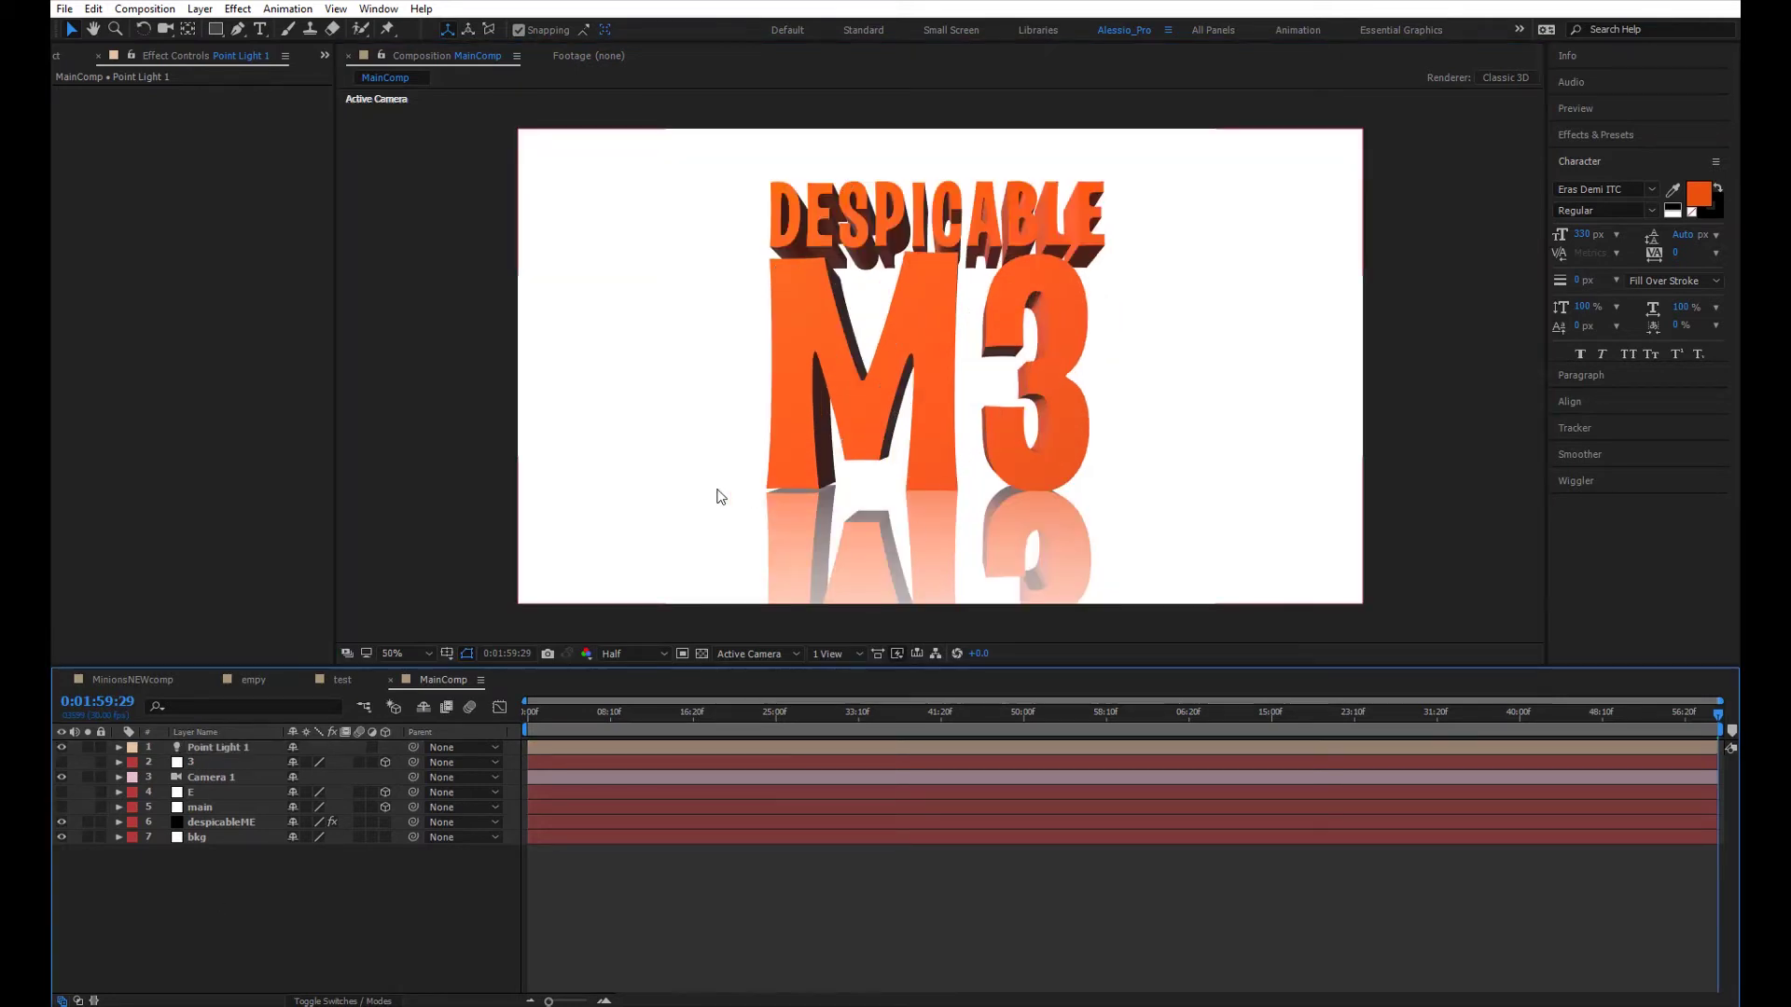
- Create a black 1920 x 1080 solid named shadow
{"action": "right_click", "coordinate": [192, 886]}
{"action": "mouse_move", "coordinate": [242, 695]}
{"action": "left_click", "coordinate": [448, 742]}
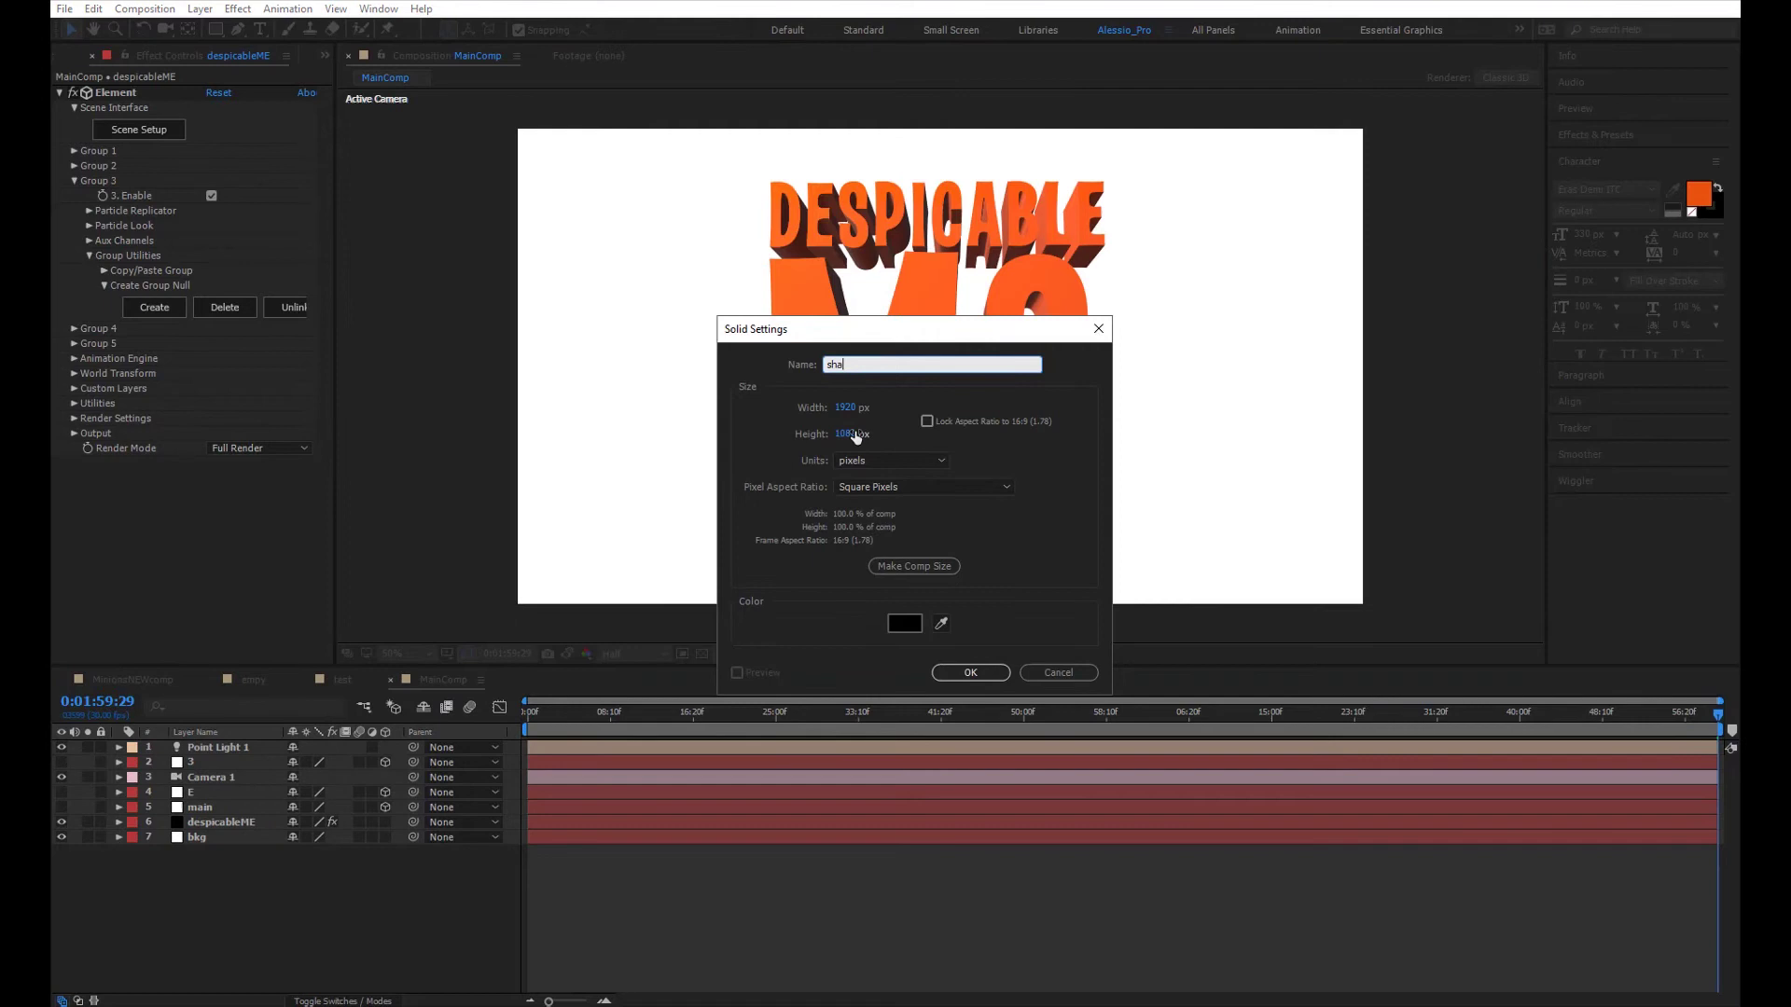
{"action": "key", "text": "Return"}
{"action": "left_click", "coordinate": [384, 747]}
{"action": "left_click", "coordinate": [384, 747]}
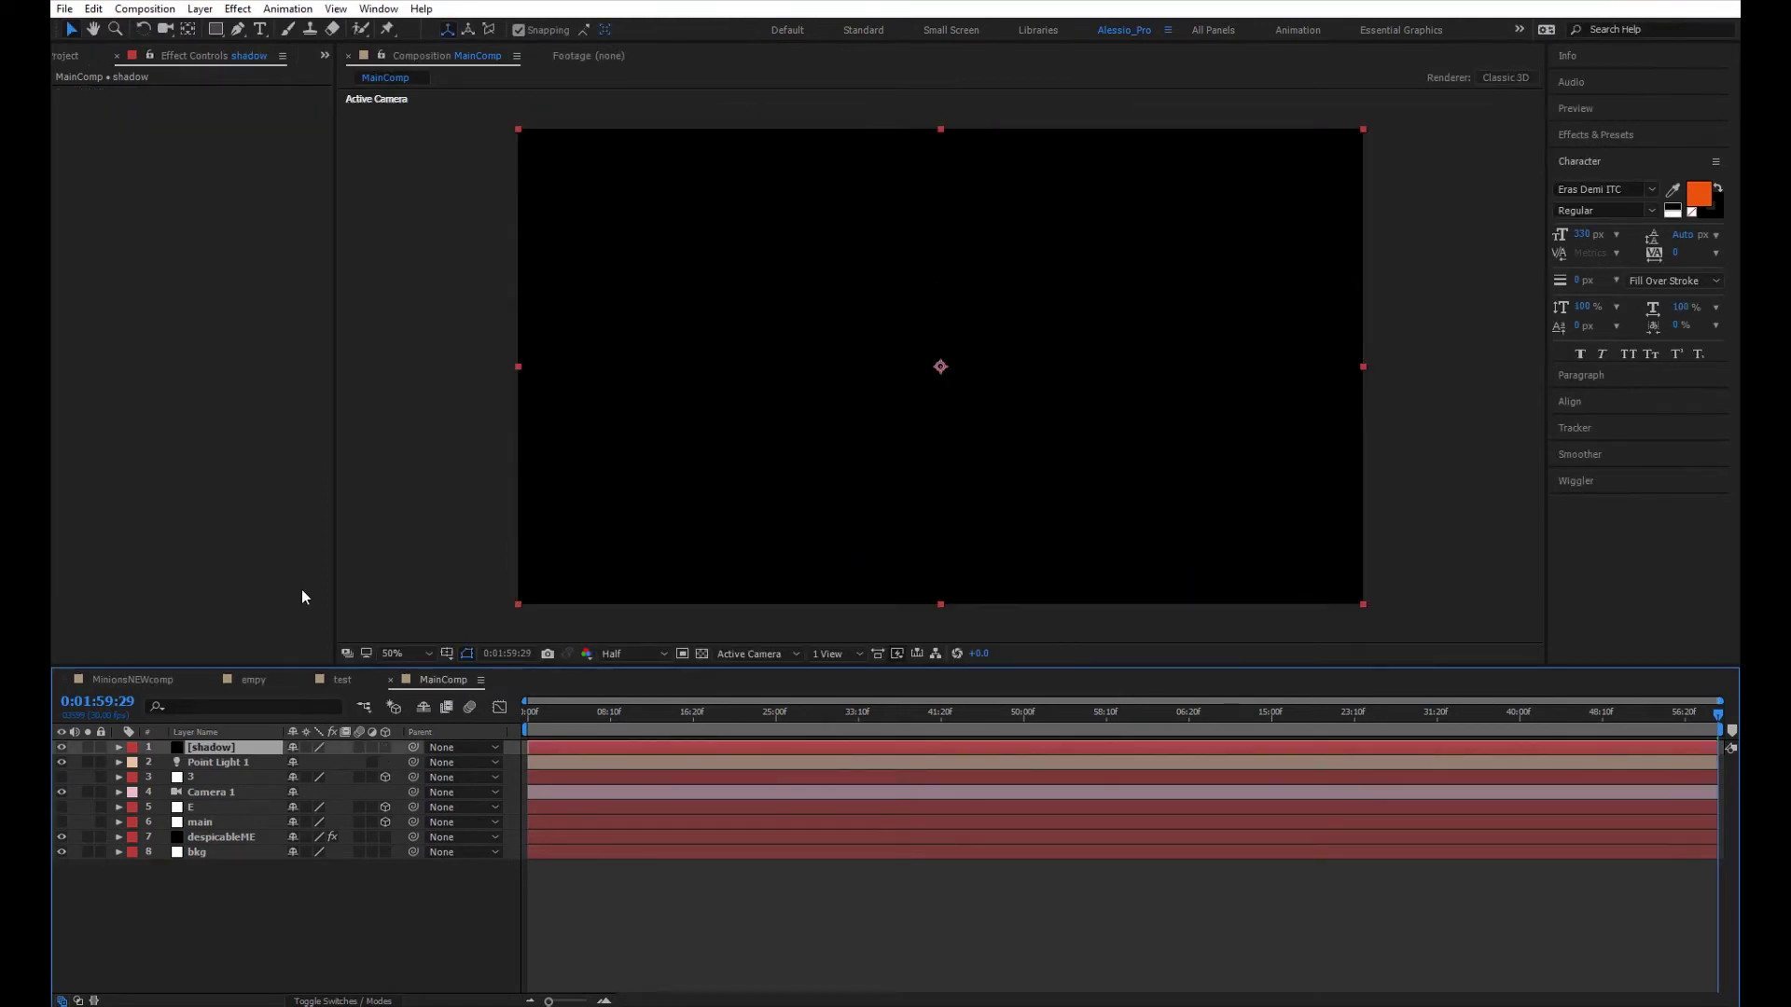
- Draw a large circular ellipse mask centred on the shadow solid, nearly as wide as the composition
{"action": "left_click", "coordinate": [217, 32]}
{"action": "left_click", "coordinate": [287, 70]}
{"action": "scroll", "coordinate": [860, 387], "scroll_direction": "down", "scroll_amount": 2}
{"action": "left_click_drag", "start_coordinate": [941, 370], "coordinate": [1139, 401]}
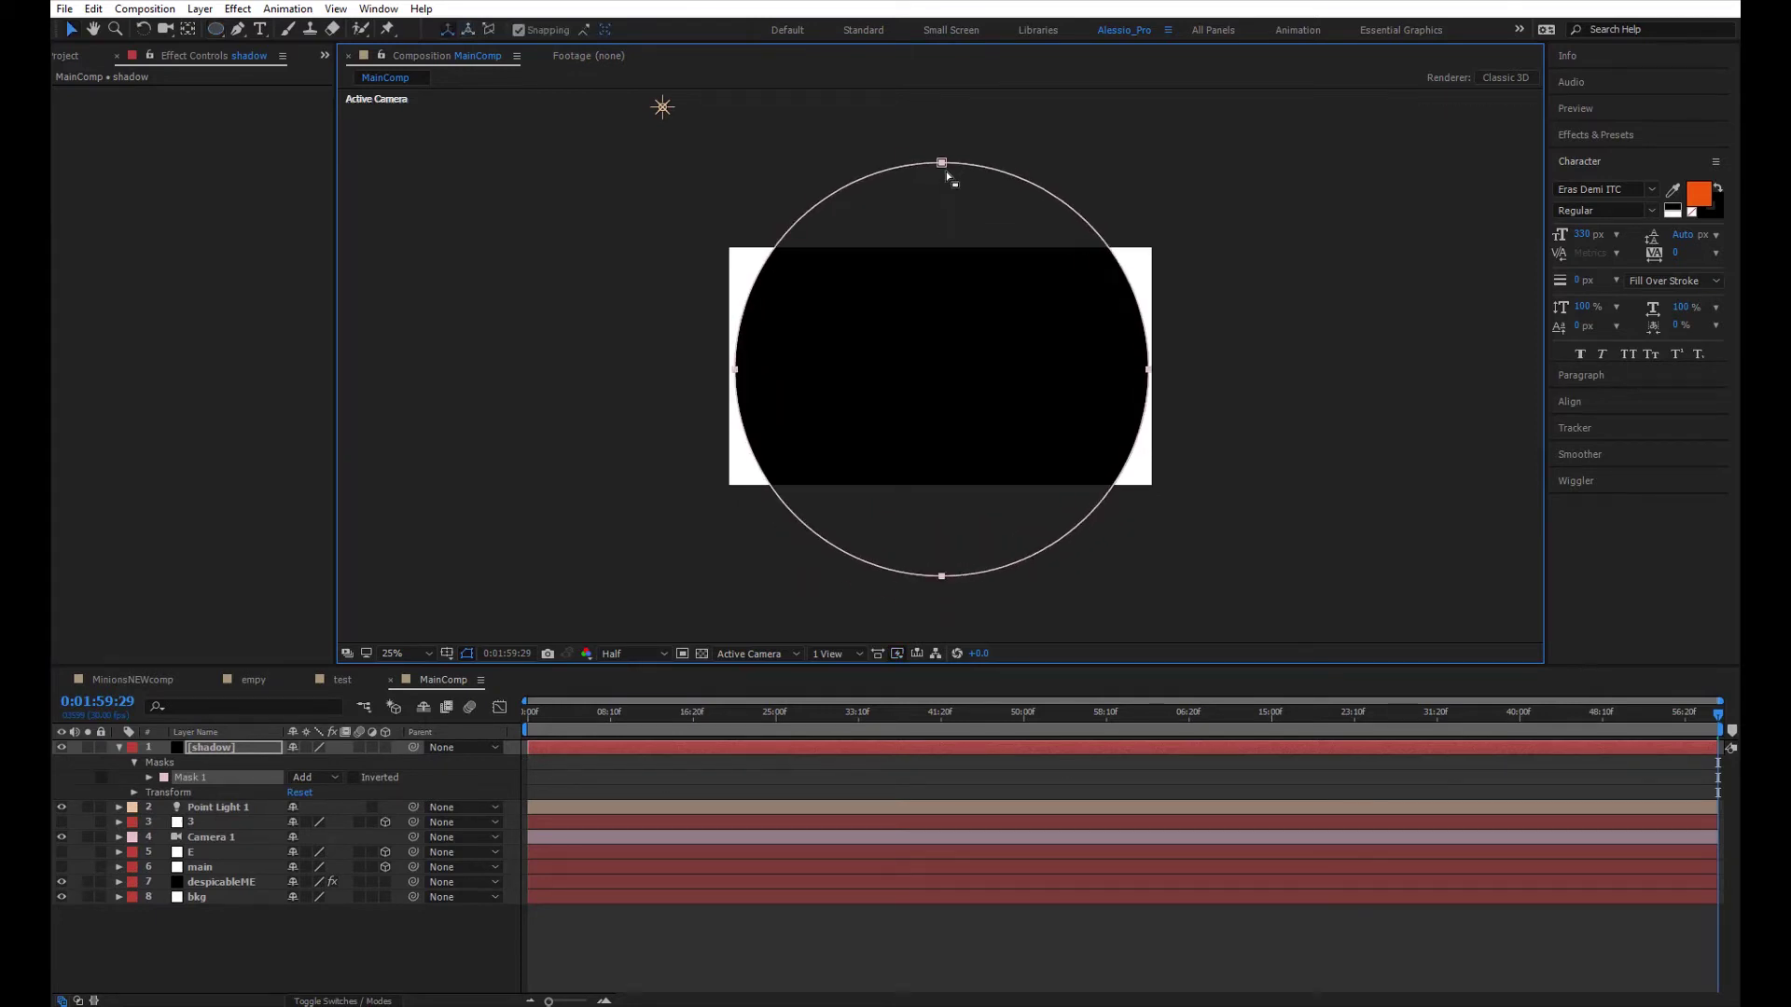
- Squash the shadow solid's circular mask vertically into a wide, flat ellipse
{"action": "key", "text": "ctrl+t"}
{"action": "left_click_drag", "start_coordinate": [941, 163], "coordinate": [938, 319]}
{"action": "key", "text": "period"}
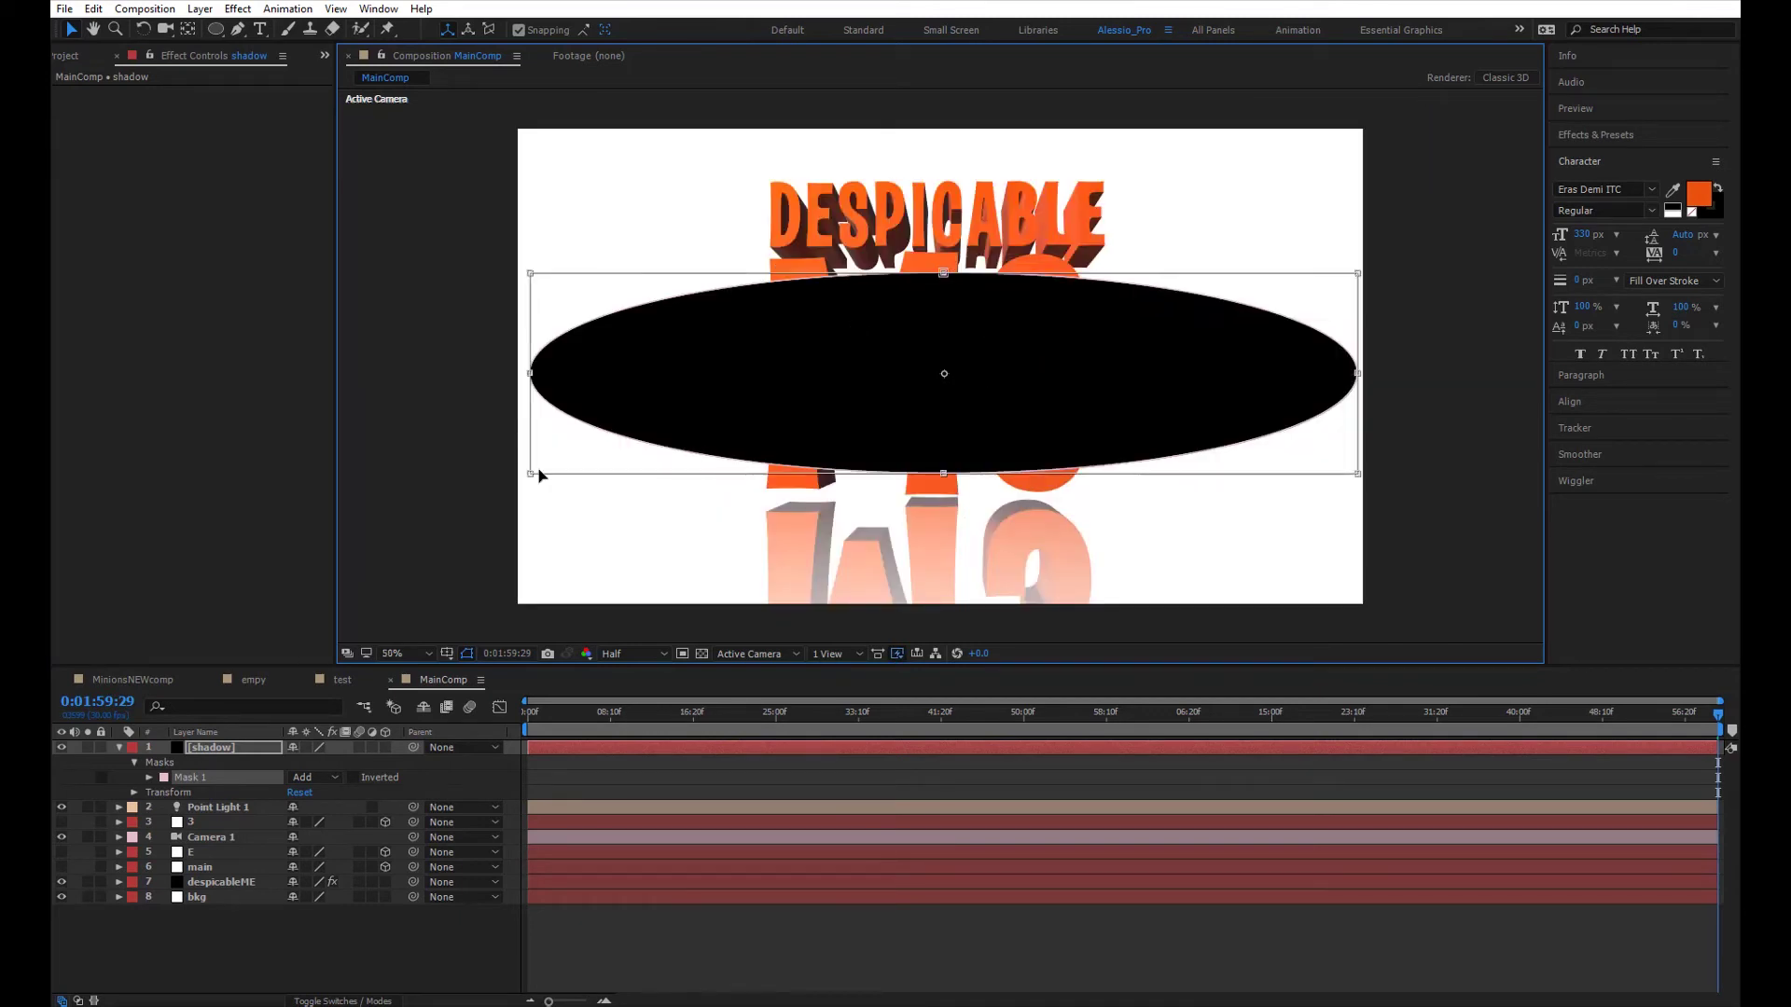
- Shrink the shadow's elliptical mask to about half its width and set its feather to 148 pixels
{"action": "left_click_drag", "start_coordinate": [539, 476], "coordinate": [722, 426]}
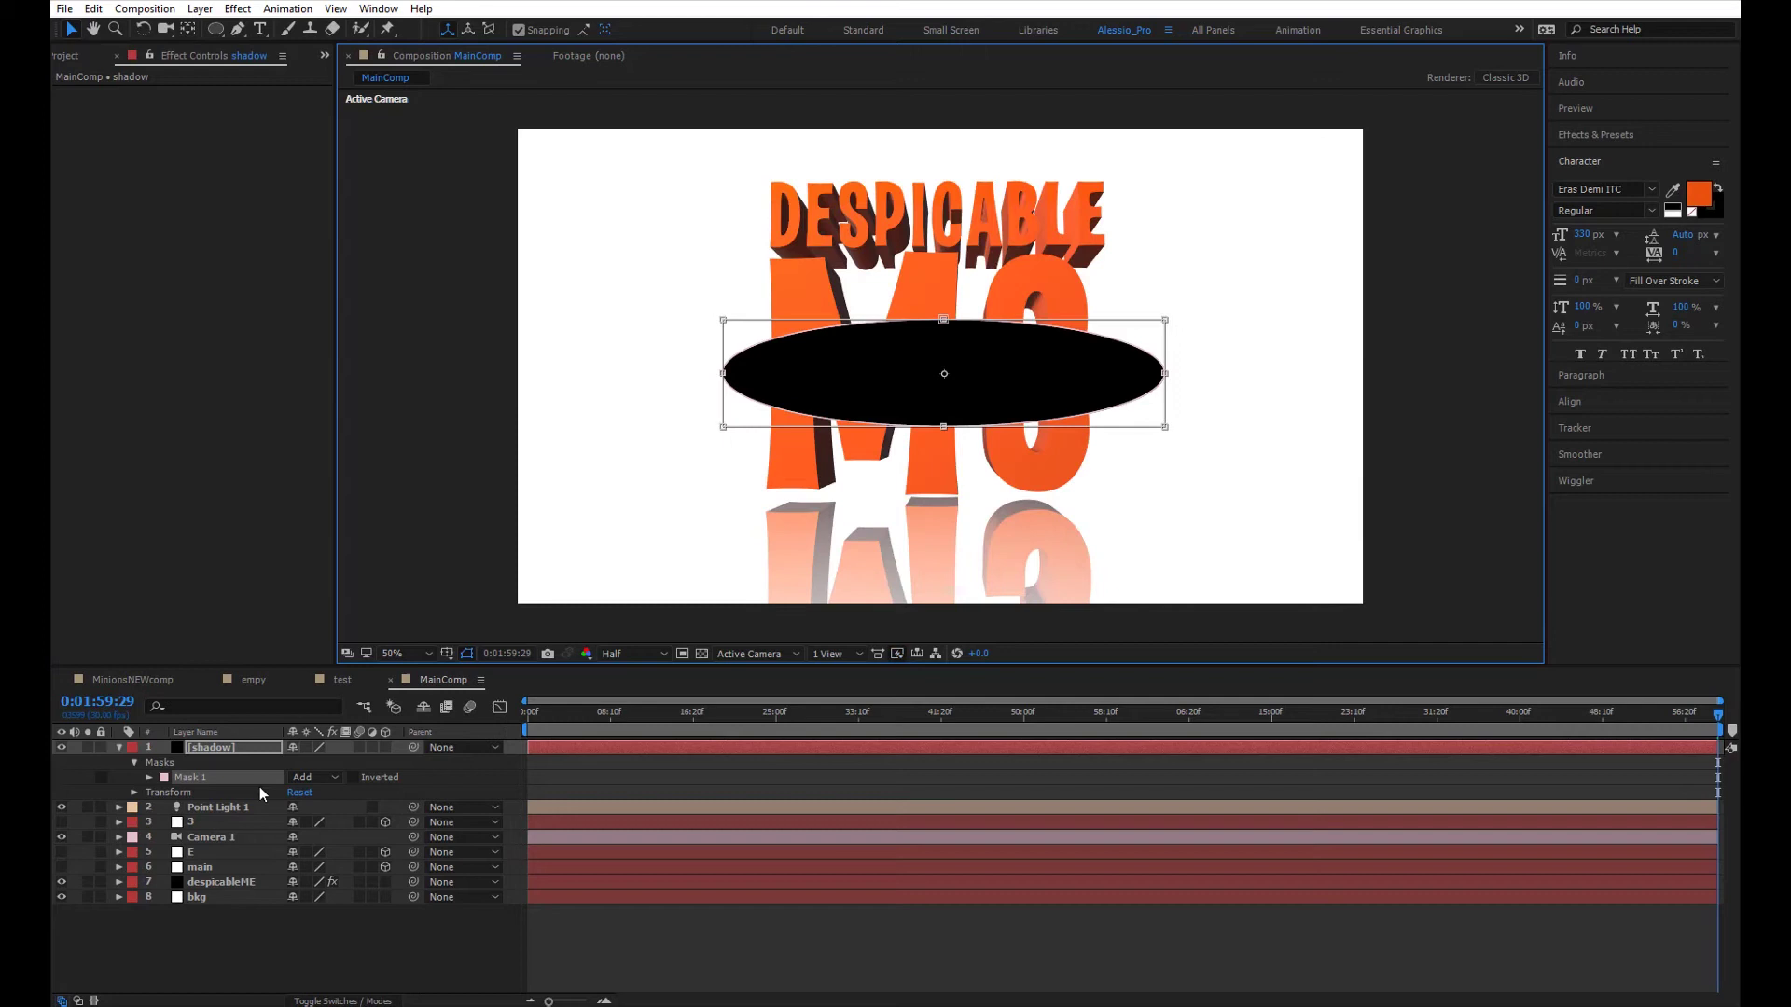
{"action": "key", "text": "m"}
{"action": "key", "text": "m"}
{"action": "left_click_drag", "start_coordinate": [327, 797], "coordinate": [443, 793]}
- Make the shadow solid a 3D layer and rotate it flat onto the floor beneath the letters
{"action": "left_click", "coordinate": [385, 748]}
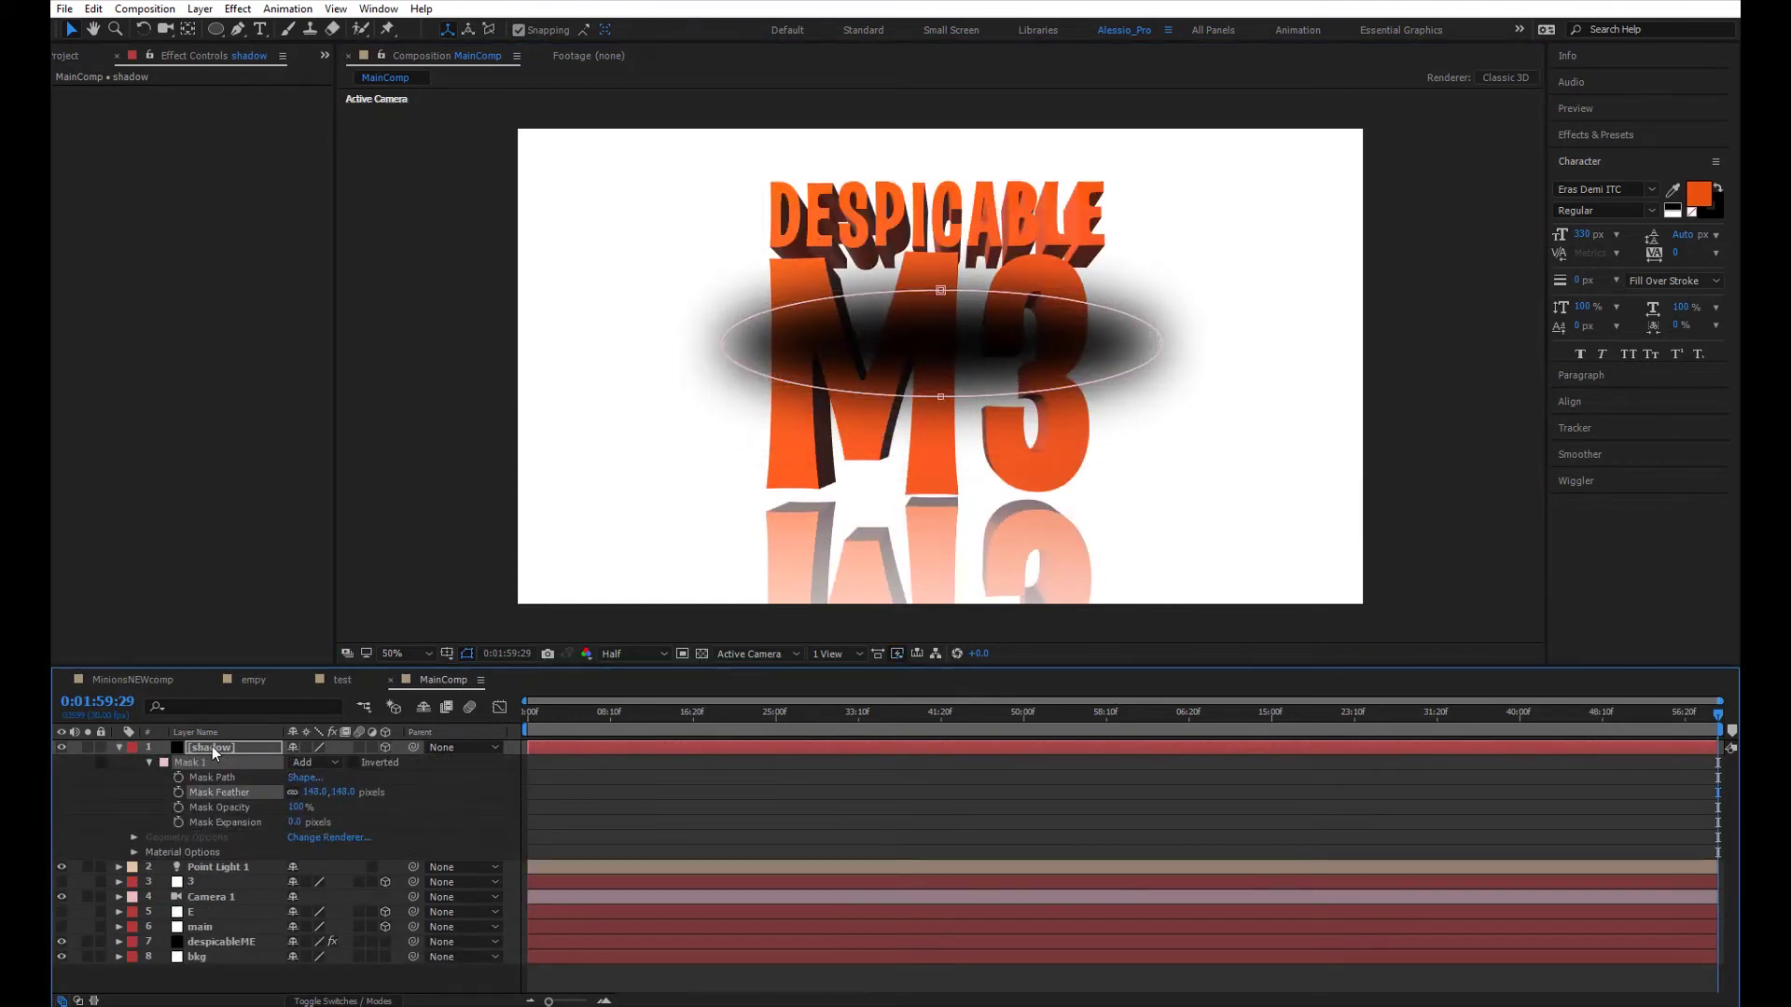
{"action": "left_click", "coordinate": [210, 747]}
{"action": "key", "text": "w"}
{"action": "left_click_drag", "start_coordinate": [985, 352], "coordinate": [935, 456]}
{"action": "key", "text": "v"}
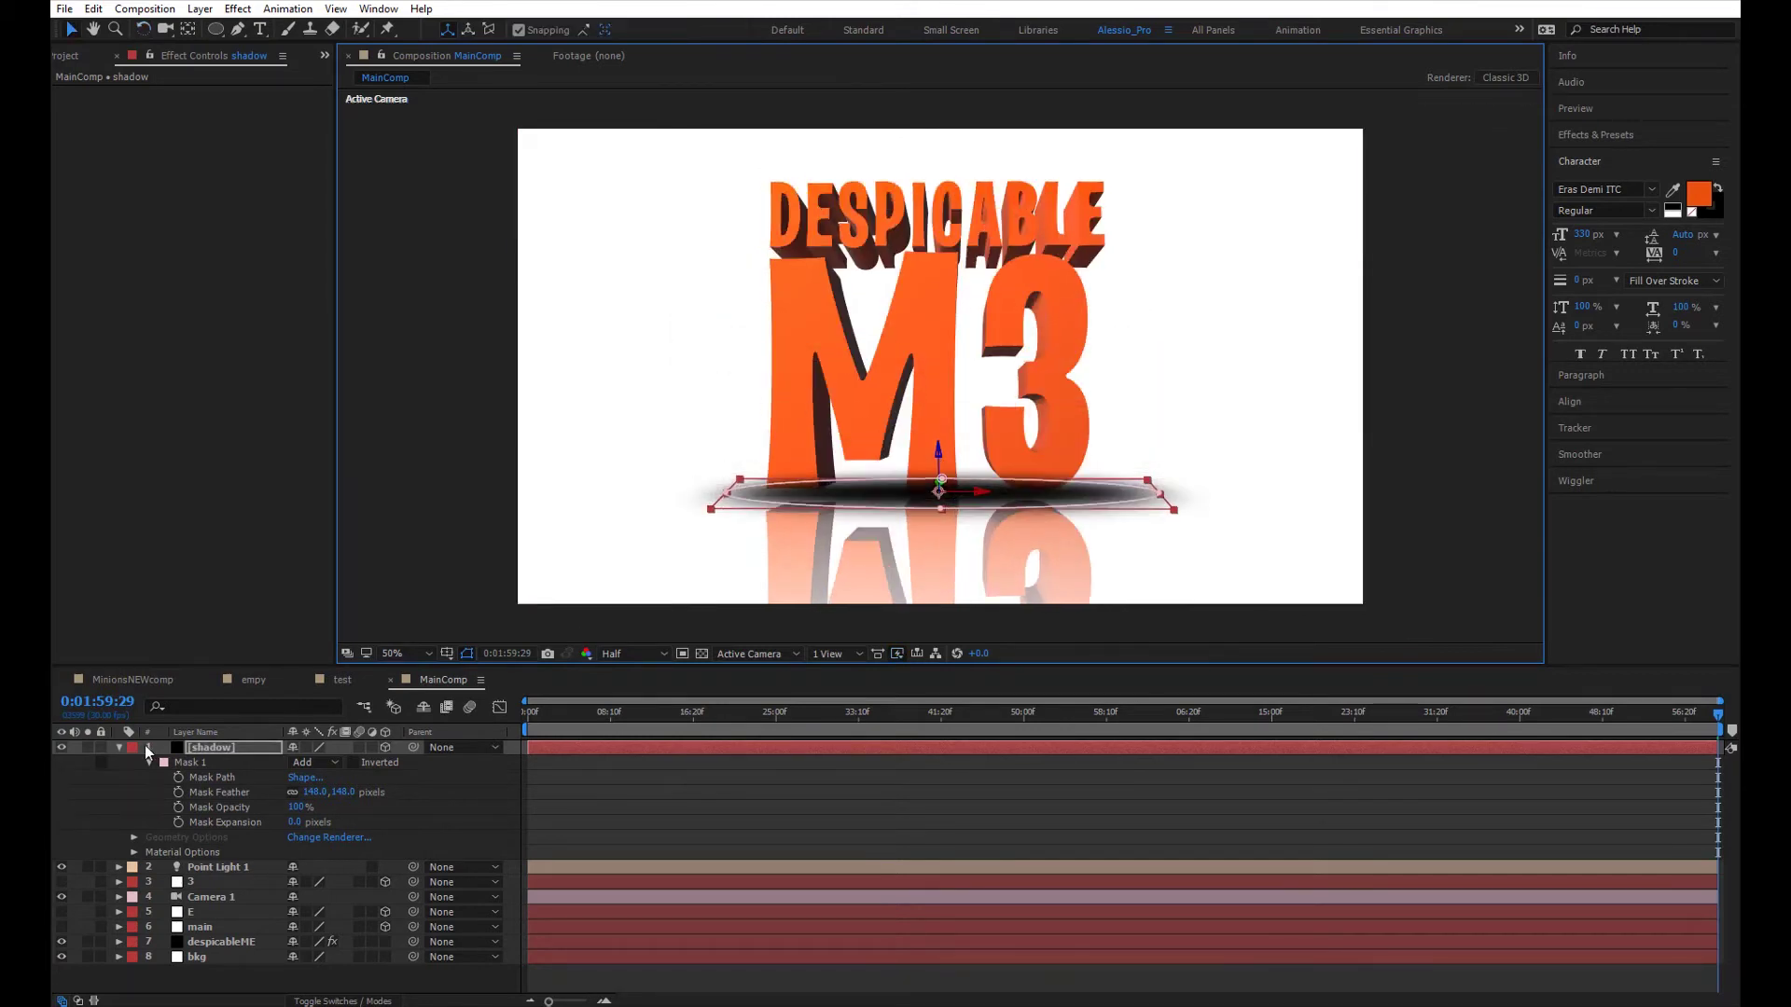
- Move the shadow layer below despicableME in the layer order, directly above bkg
{"action": "left_click", "coordinate": [118, 747]}
{"action": "left_click_drag", "start_coordinate": [213, 747], "coordinate": [221, 841]}
{"action": "left_click", "coordinate": [232, 892]}
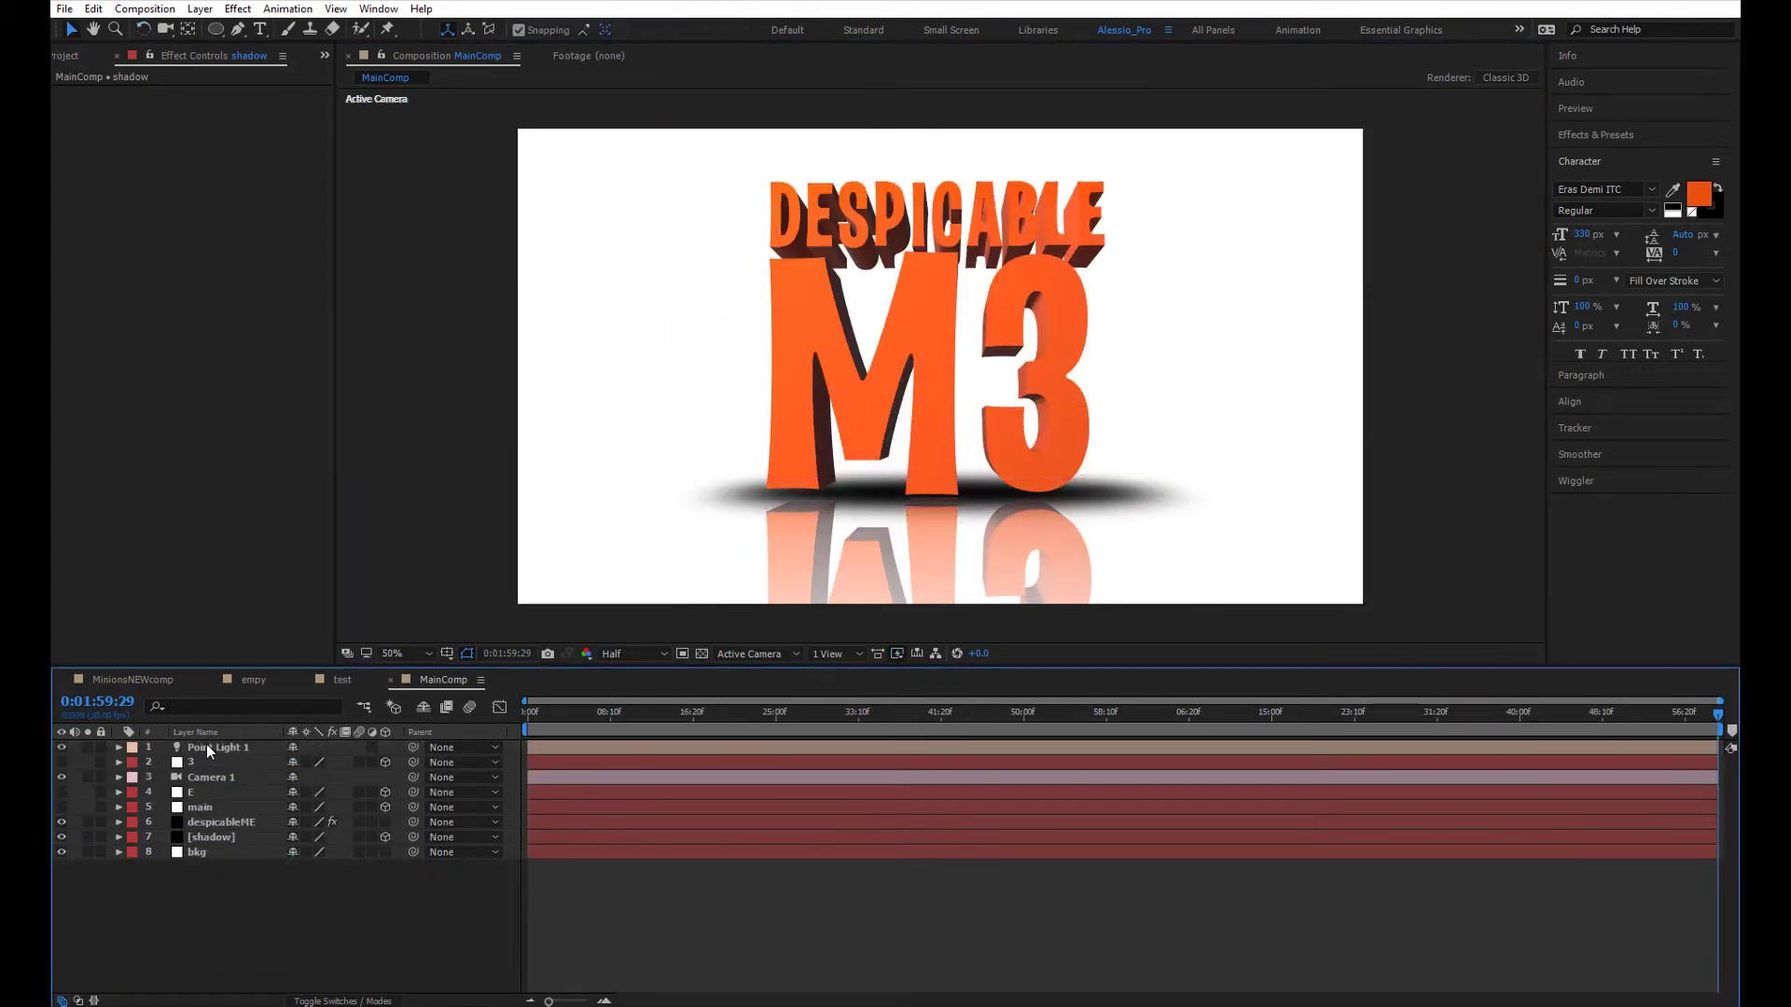
- Set the shadow layer's opacity to 50%
{"action": "left_click", "coordinate": [222, 835]}
{"action": "key", "text": "t"}
{"action": "left_click", "coordinate": [300, 851]}
{"action": "type", "text": "50"}
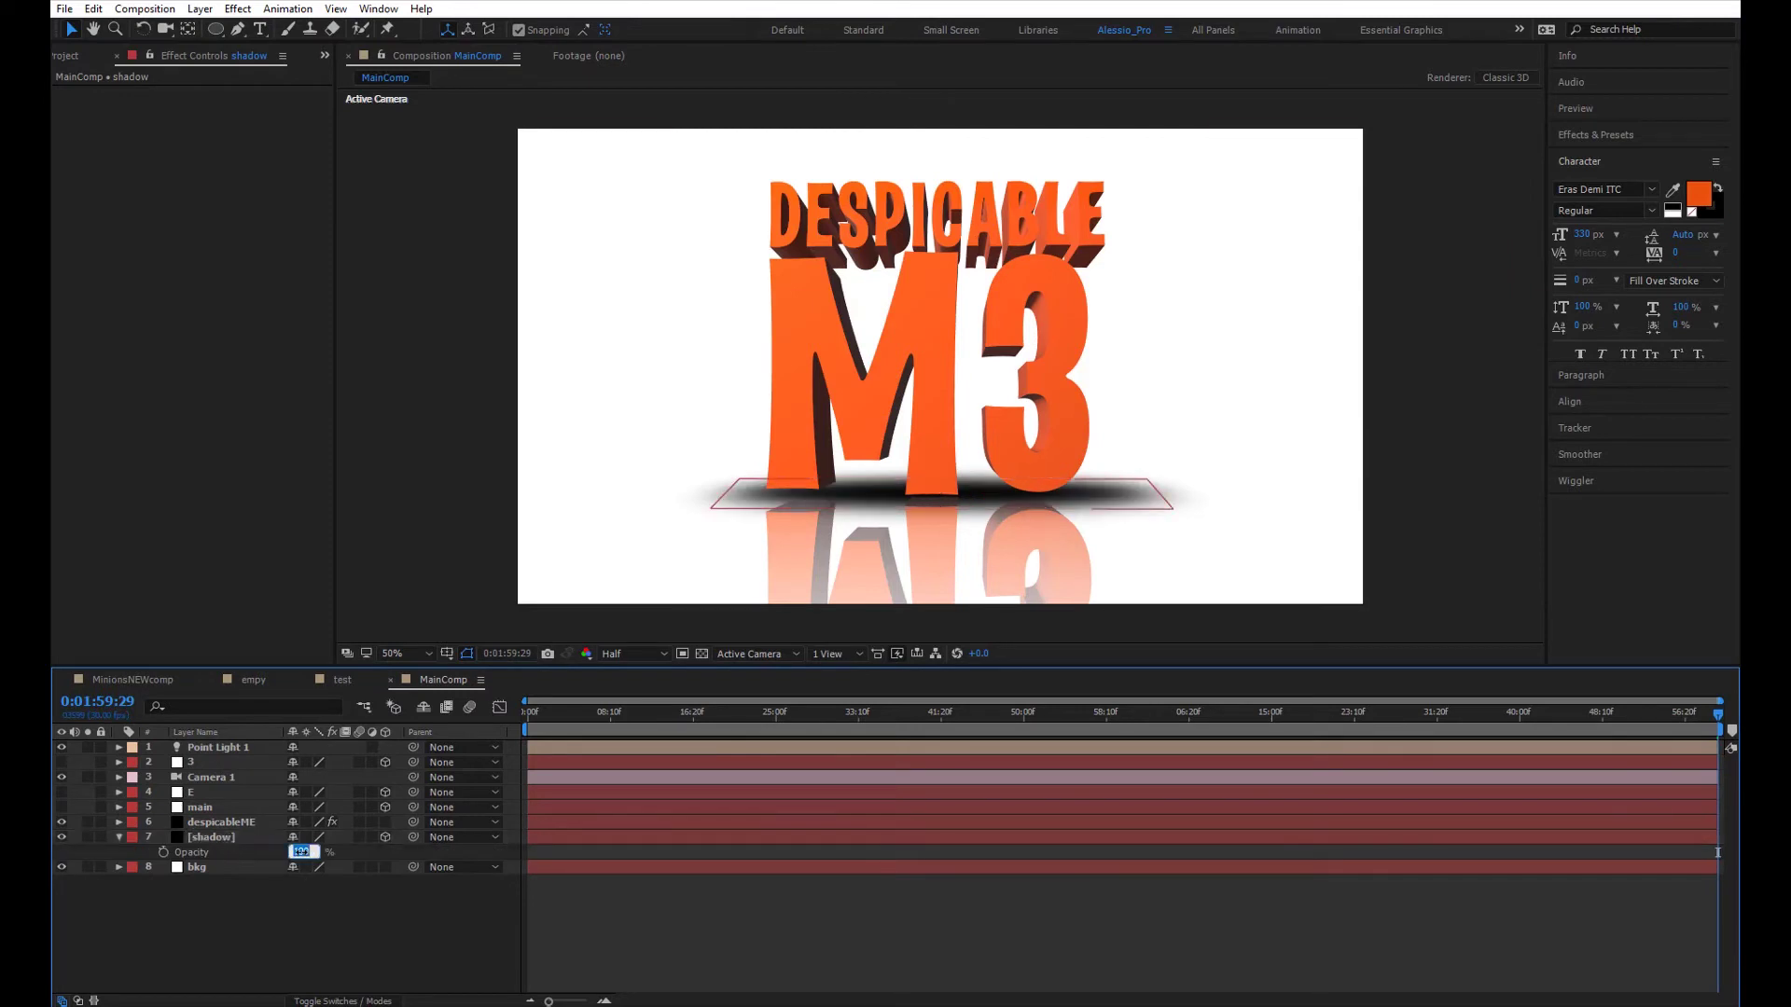
{"action": "key", "text": "Return"}
{"action": "left_click", "coordinate": [297, 894]}
- Stretch the shadow layer wider than the title and make it flatter
{"action": "left_click", "coordinate": [222, 836]}
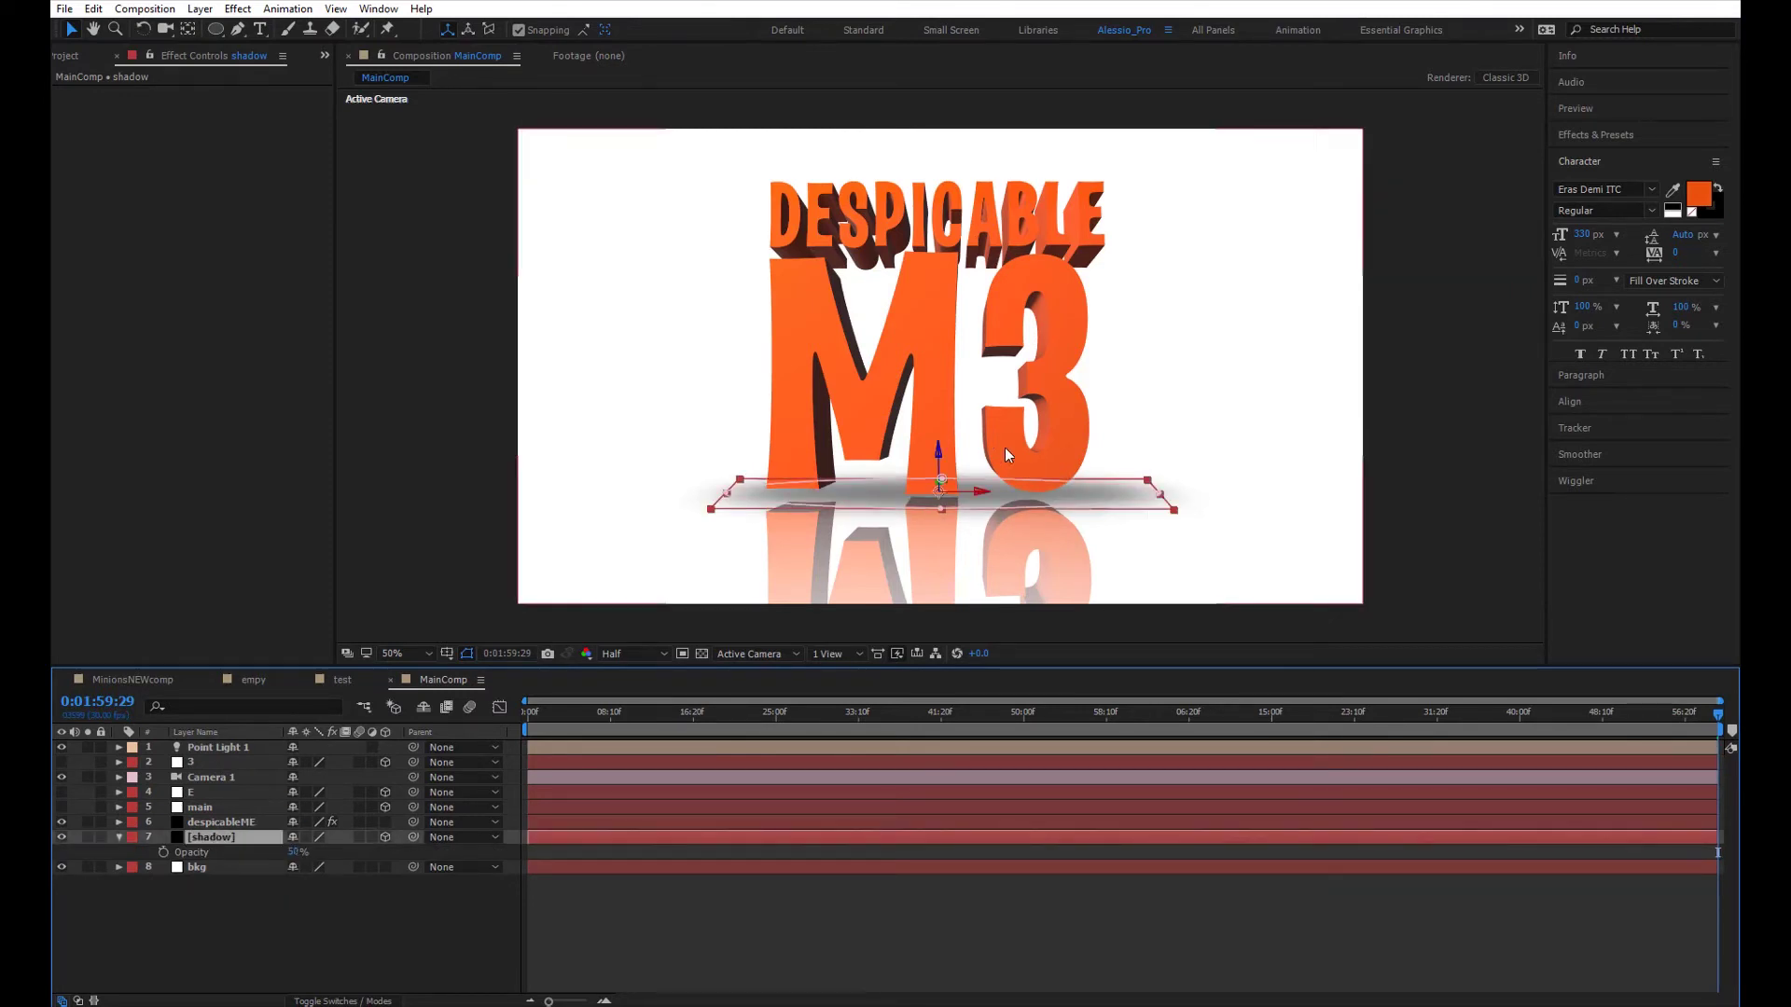
{"action": "left_click_drag", "start_coordinate": [1180, 515], "coordinate": [1212, 503]}
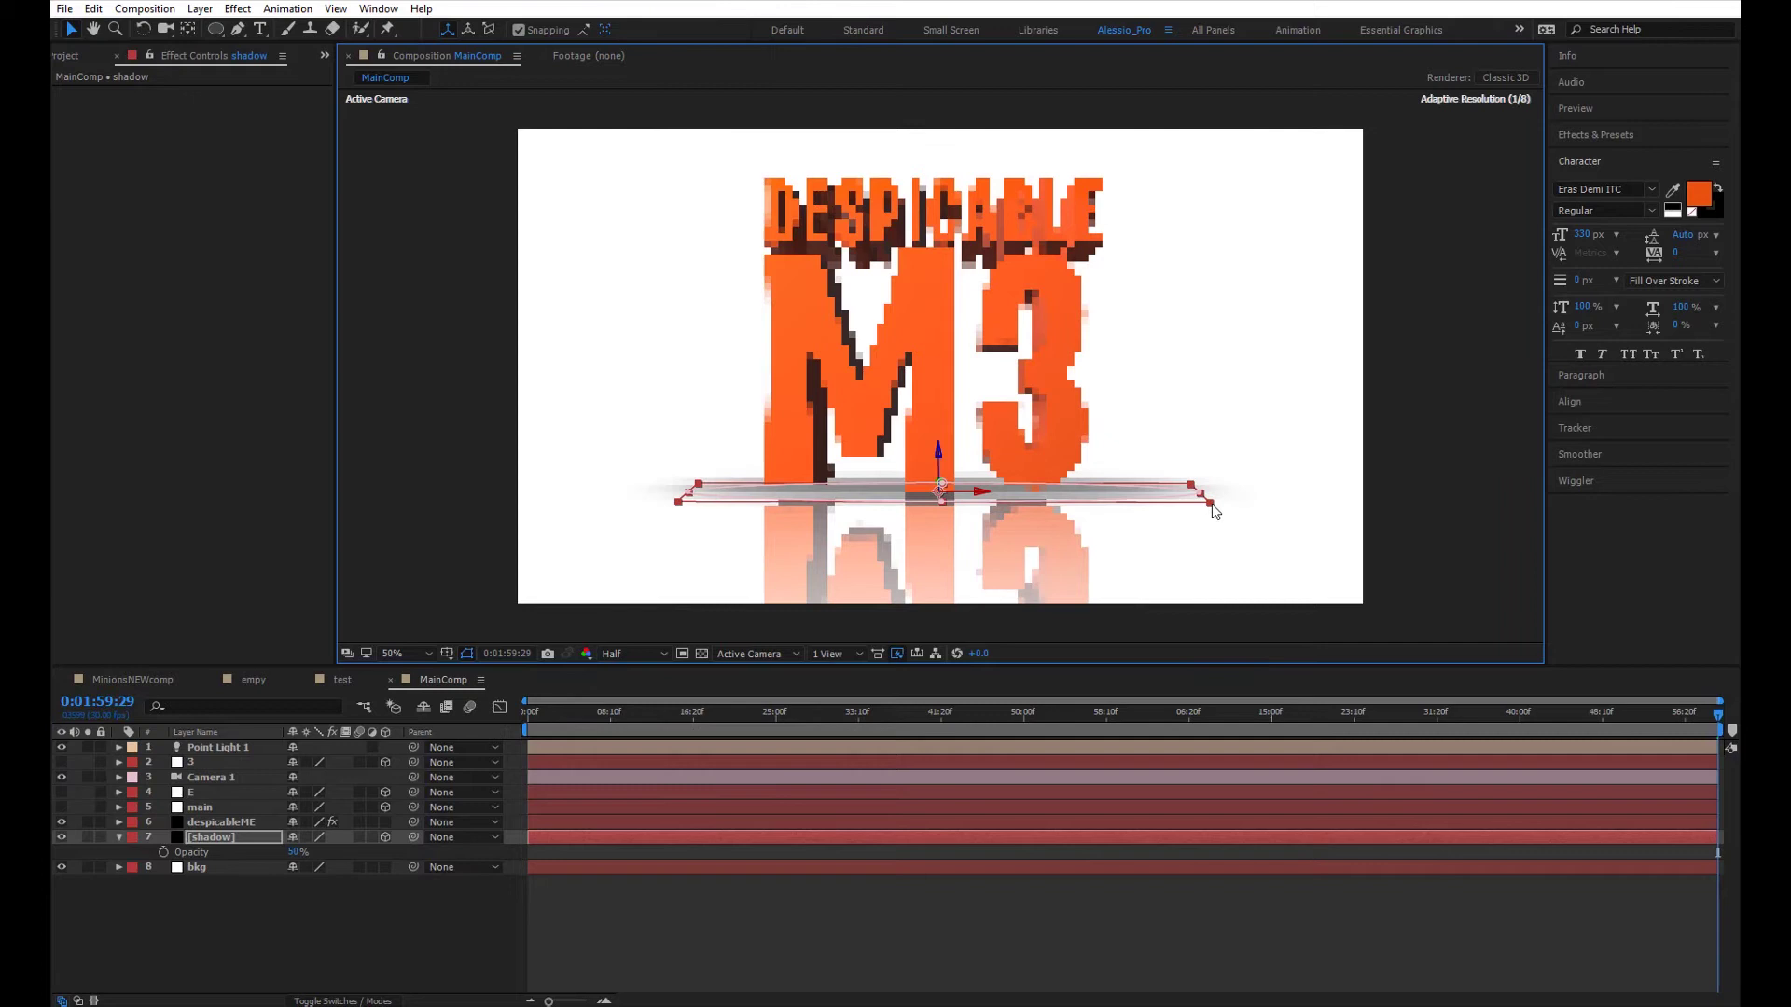
{"action": "left_click", "coordinate": [254, 893]}
- Adjust the shadow layer's Y position to 894.1 to align it with the base of the letters
{"action": "left_click", "coordinate": [220, 838]}
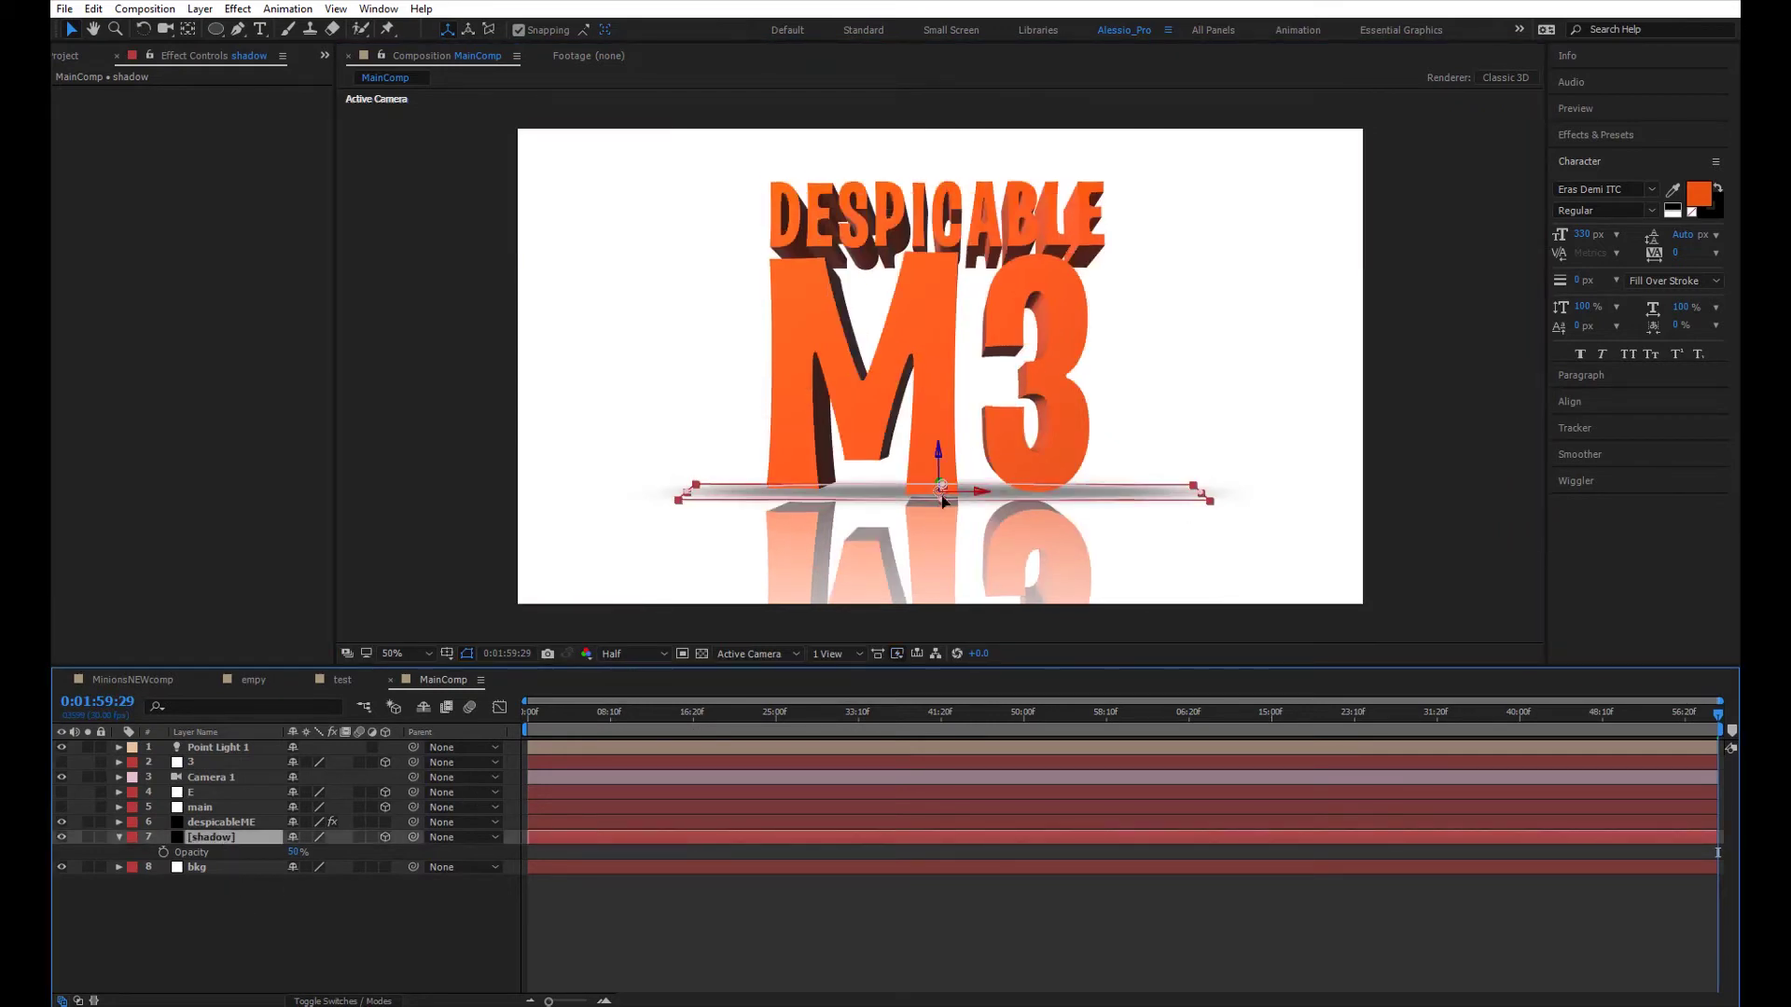
{"action": "key", "text": "p"}
{"action": "left_click_drag", "start_coordinate": [329, 852], "coordinate": [165, 814]}
{"action": "left_click", "coordinate": [252, 883]}
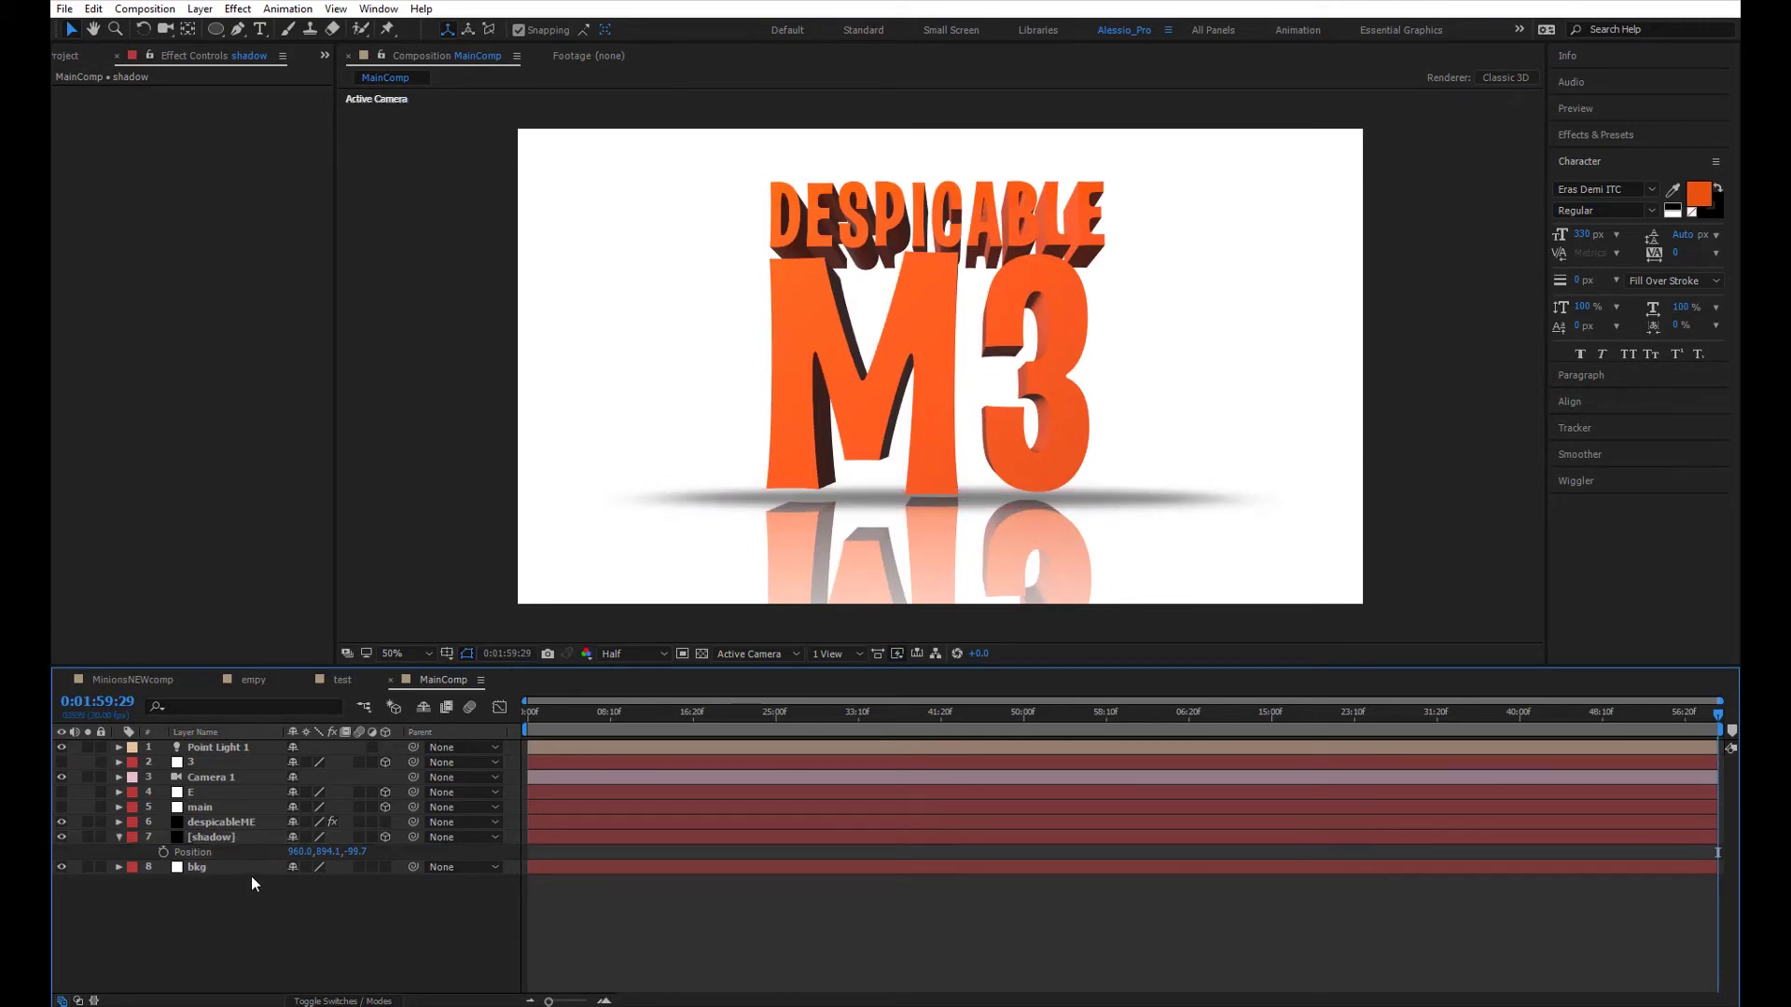
{"action": "left_click", "coordinate": [118, 838]}
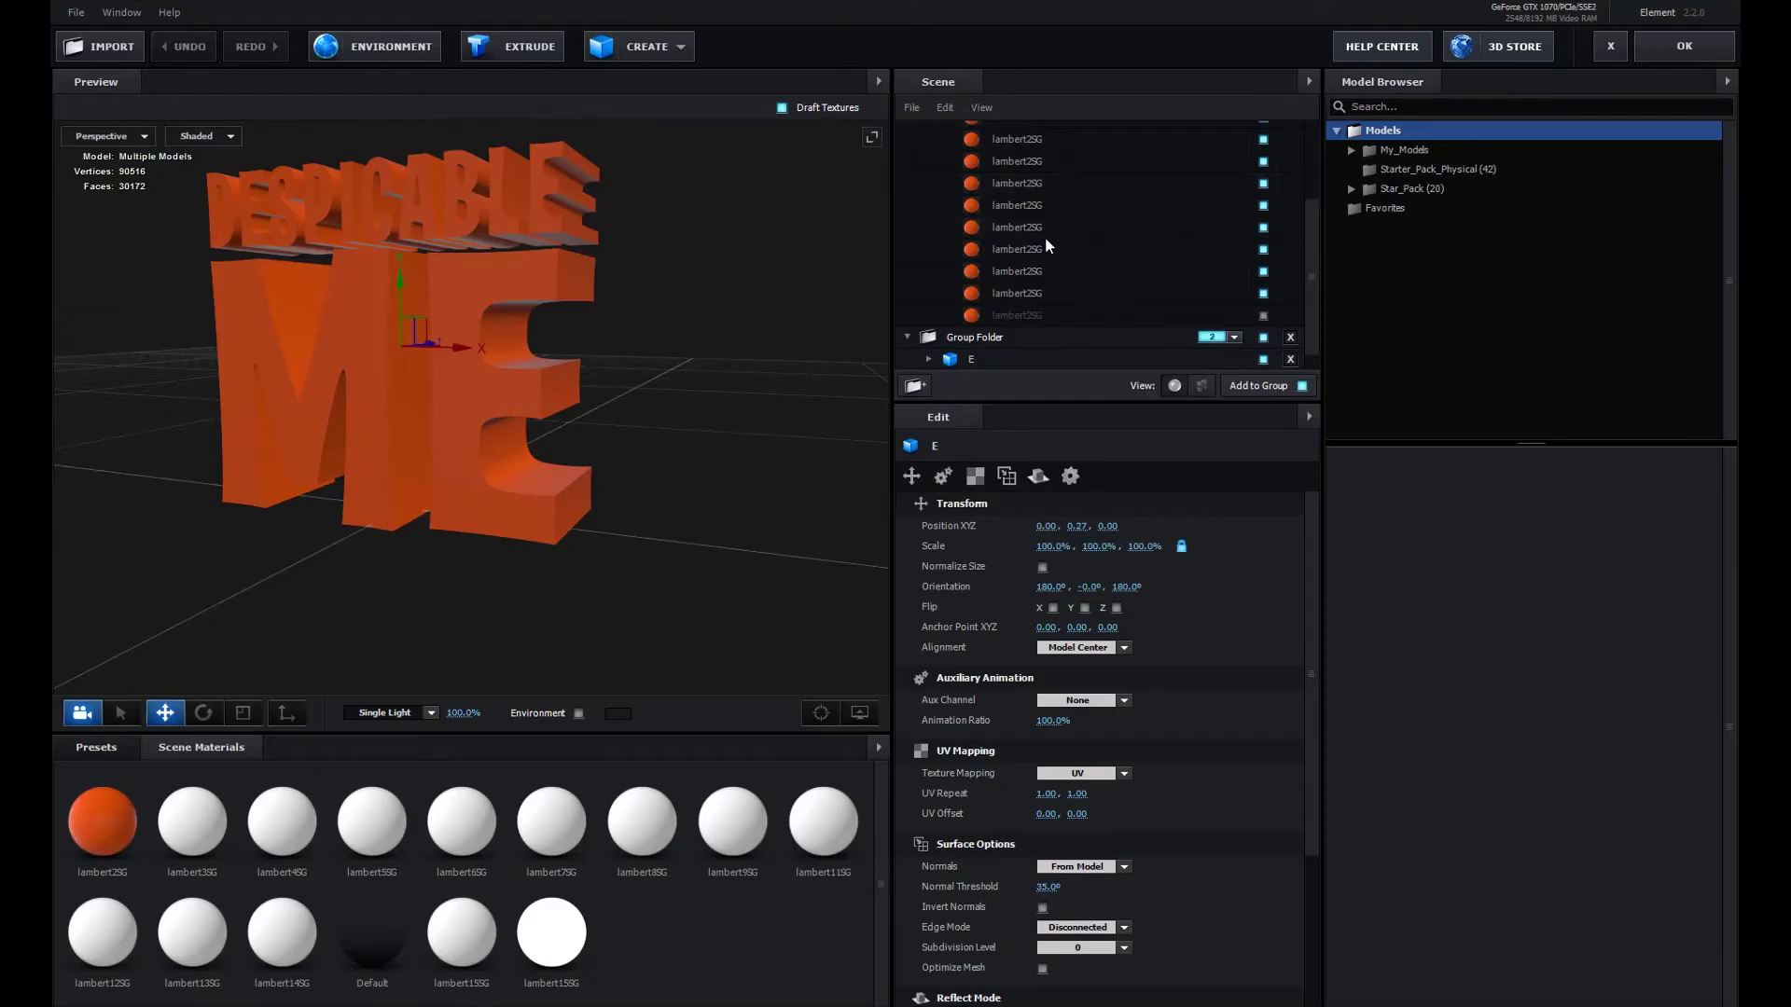
- In the Element scene setup, expand the E model in group 2 and disable its lambert2SG material entries
{"action": "scroll", "coordinate": [1044, 238], "scroll_direction": "up", "scroll_amount": 5}
{"action": "scroll", "coordinate": [1044, 239], "scroll_direction": "down", "scroll_amount": 5}
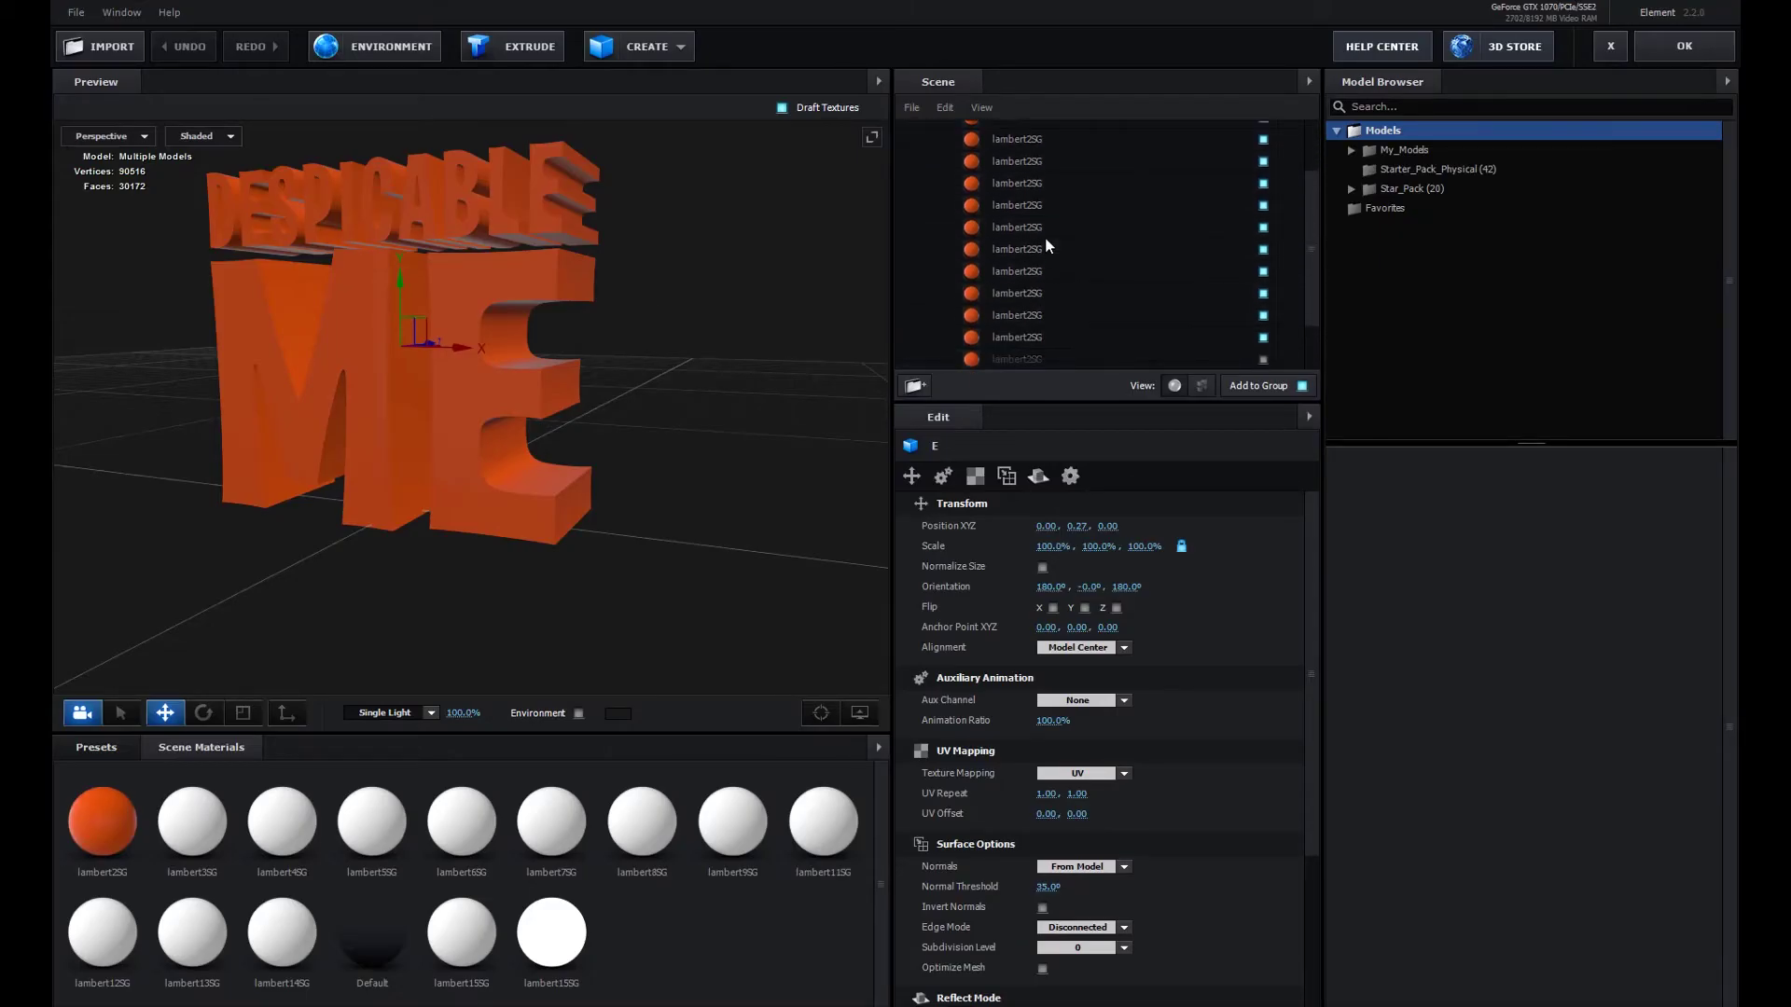
{"action": "left_click", "coordinate": [928, 337]}
{"action": "scroll", "coordinate": [1023, 286], "scroll_direction": "down", "scroll_amount": 5}
{"action": "scroll", "coordinate": [1250, 222], "scroll_direction": "up", "scroll_amount": 2}
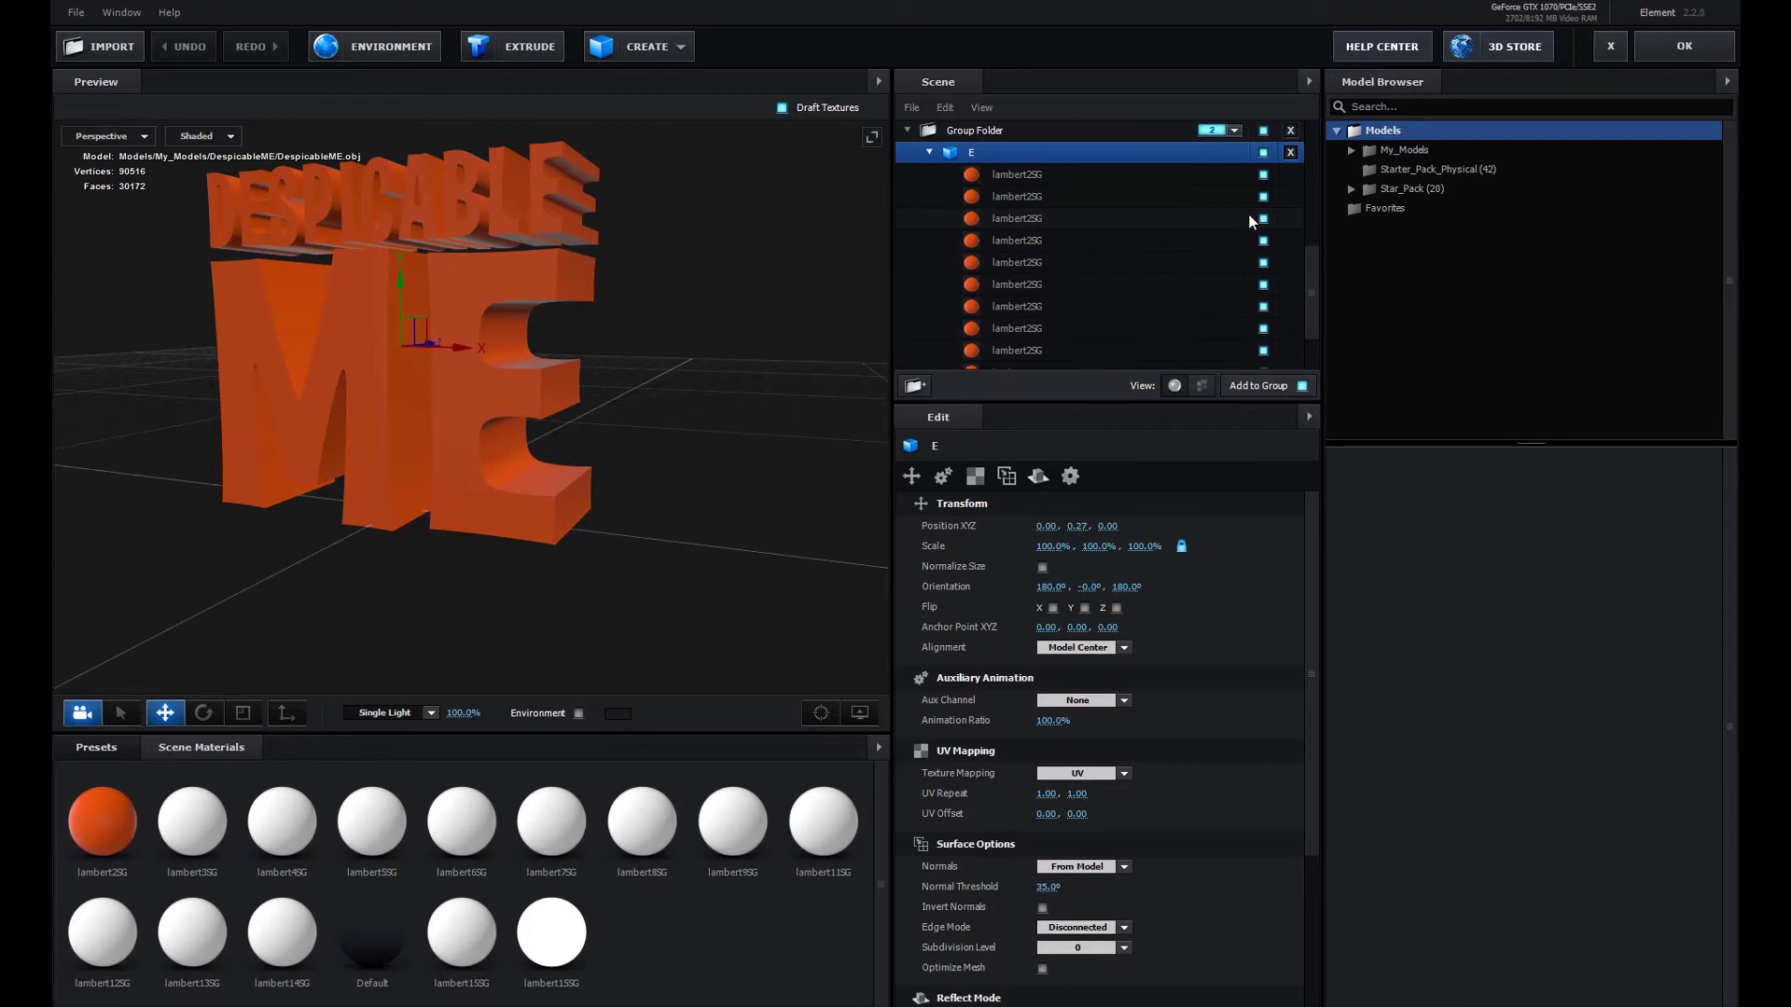
{"action": "left_click_drag", "start_coordinate": [1264, 186], "coordinate": [1268, 342]}
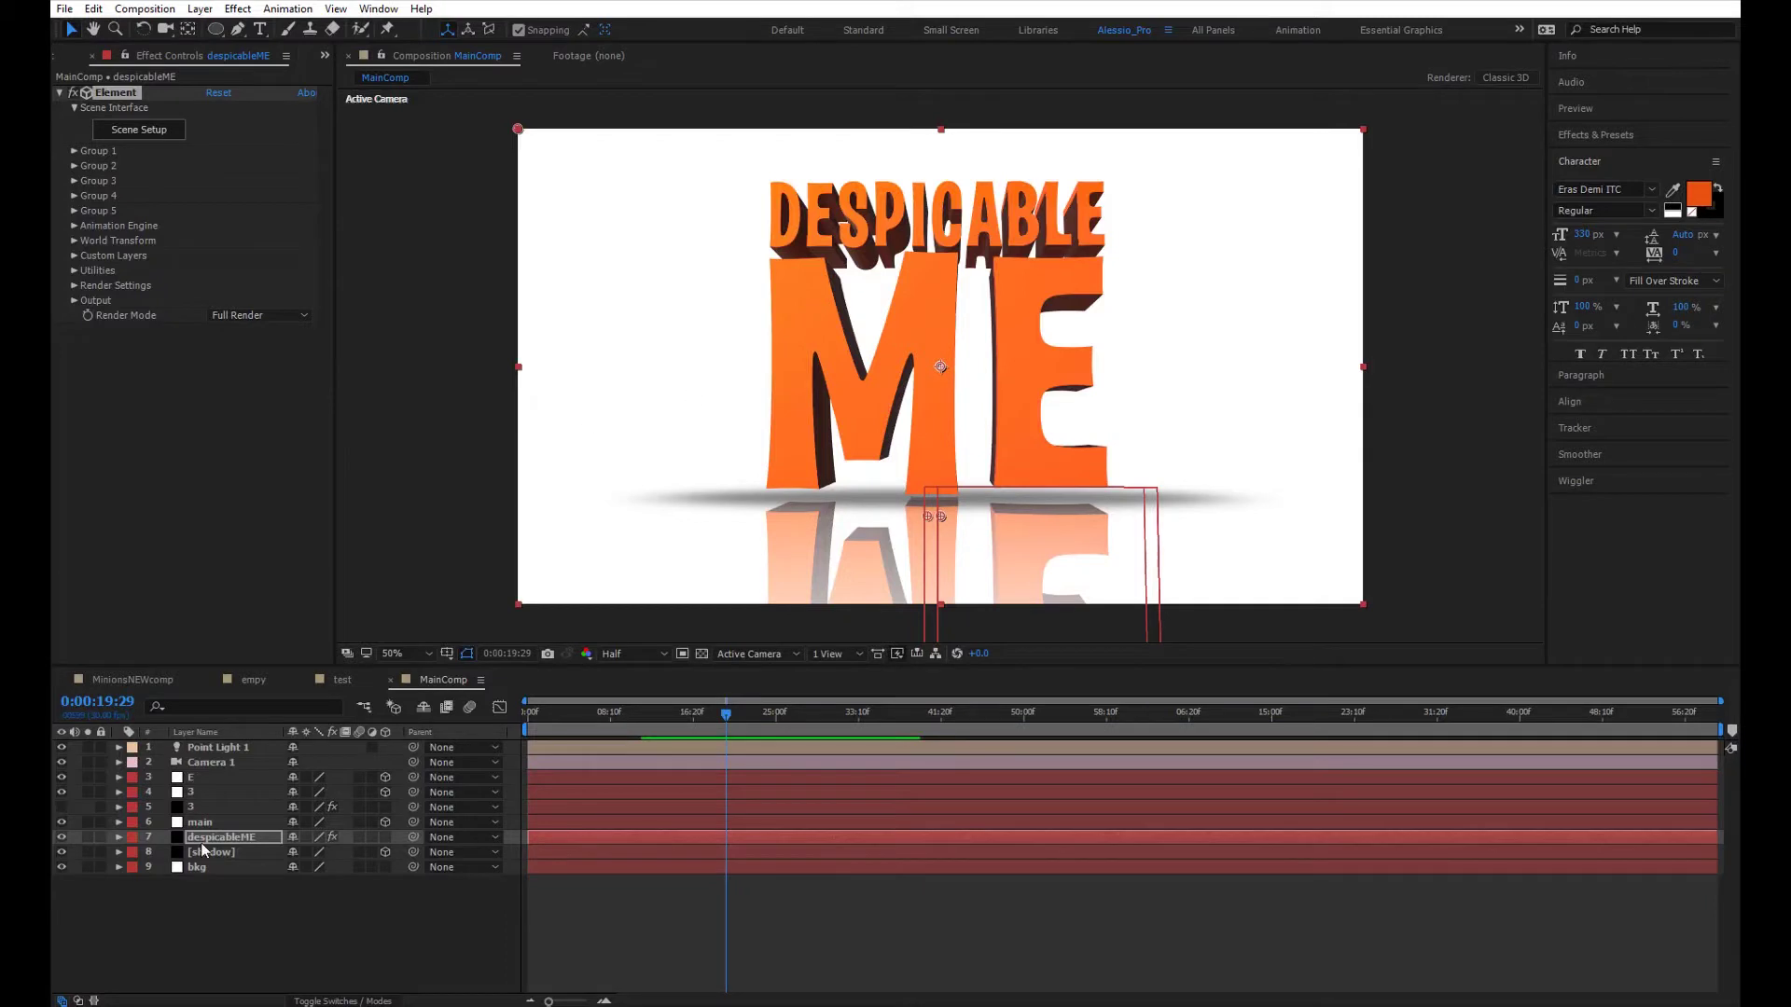
- Test the main and E nulls by sliding each one to the left and undoing the move
{"action": "left_click", "coordinate": [200, 821]}
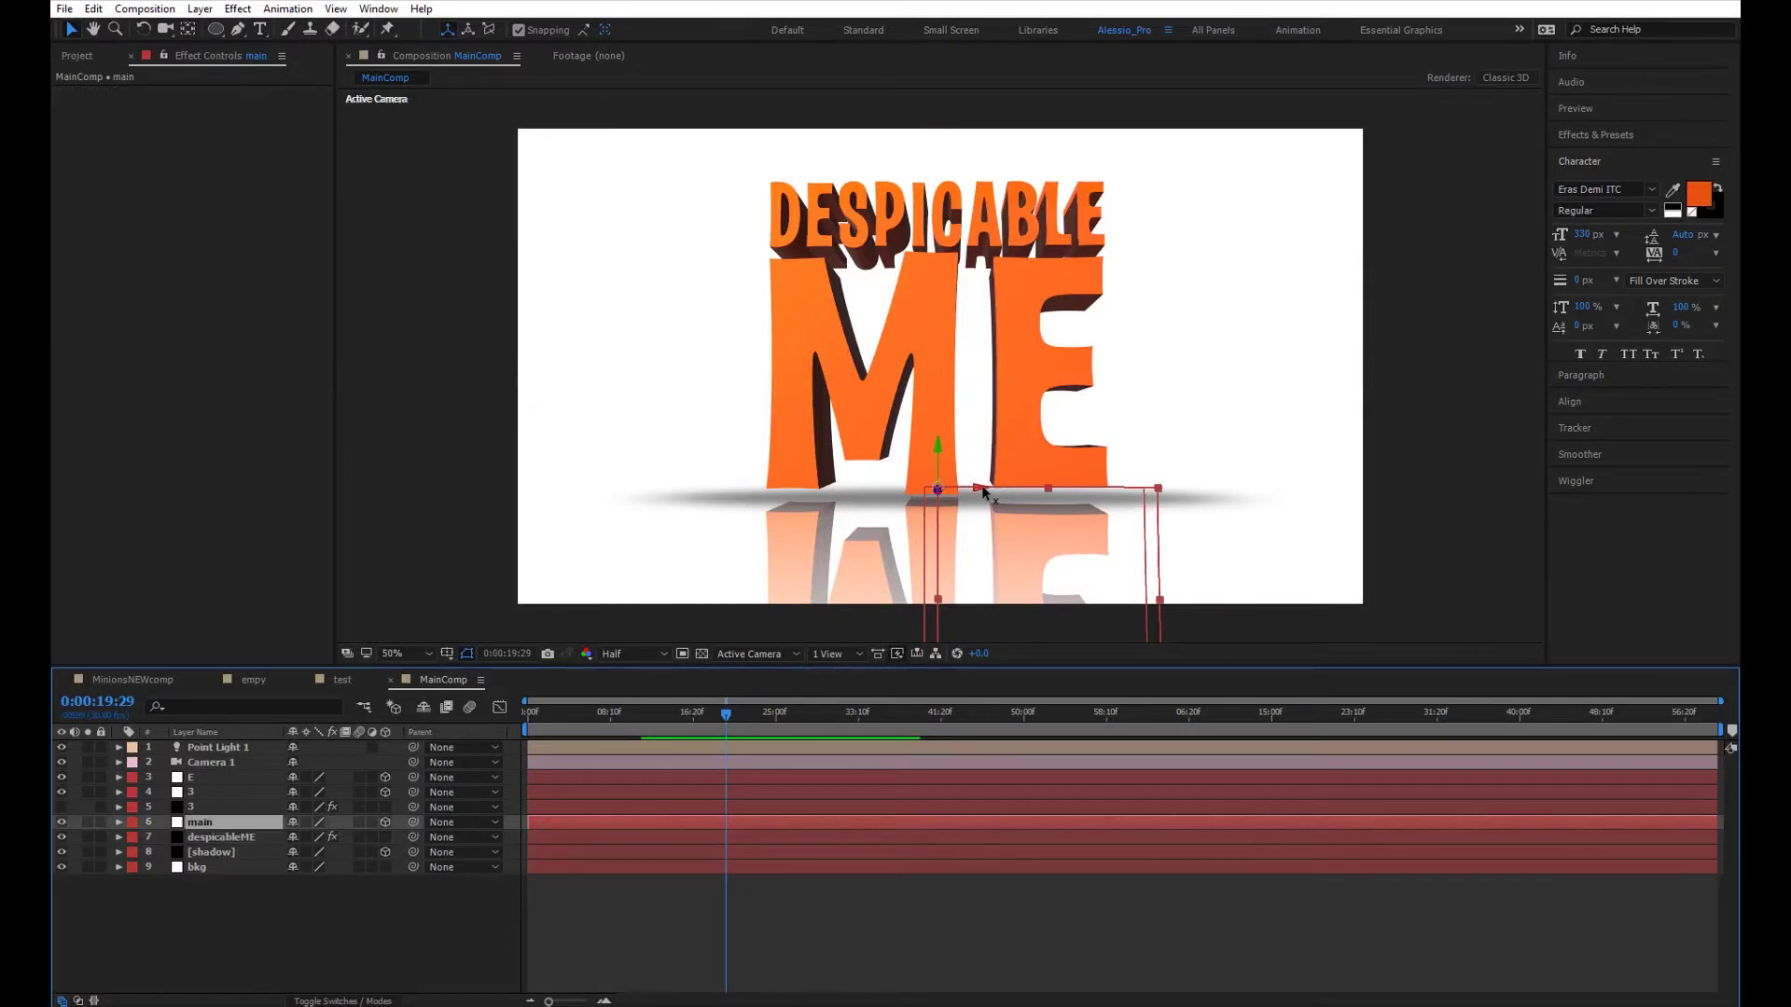
{"action": "left_click_drag", "start_coordinate": [982, 489], "coordinate": [761, 486]}
{"action": "key", "text": "ctrl+z"}
{"action": "left_click", "coordinate": [206, 778]}
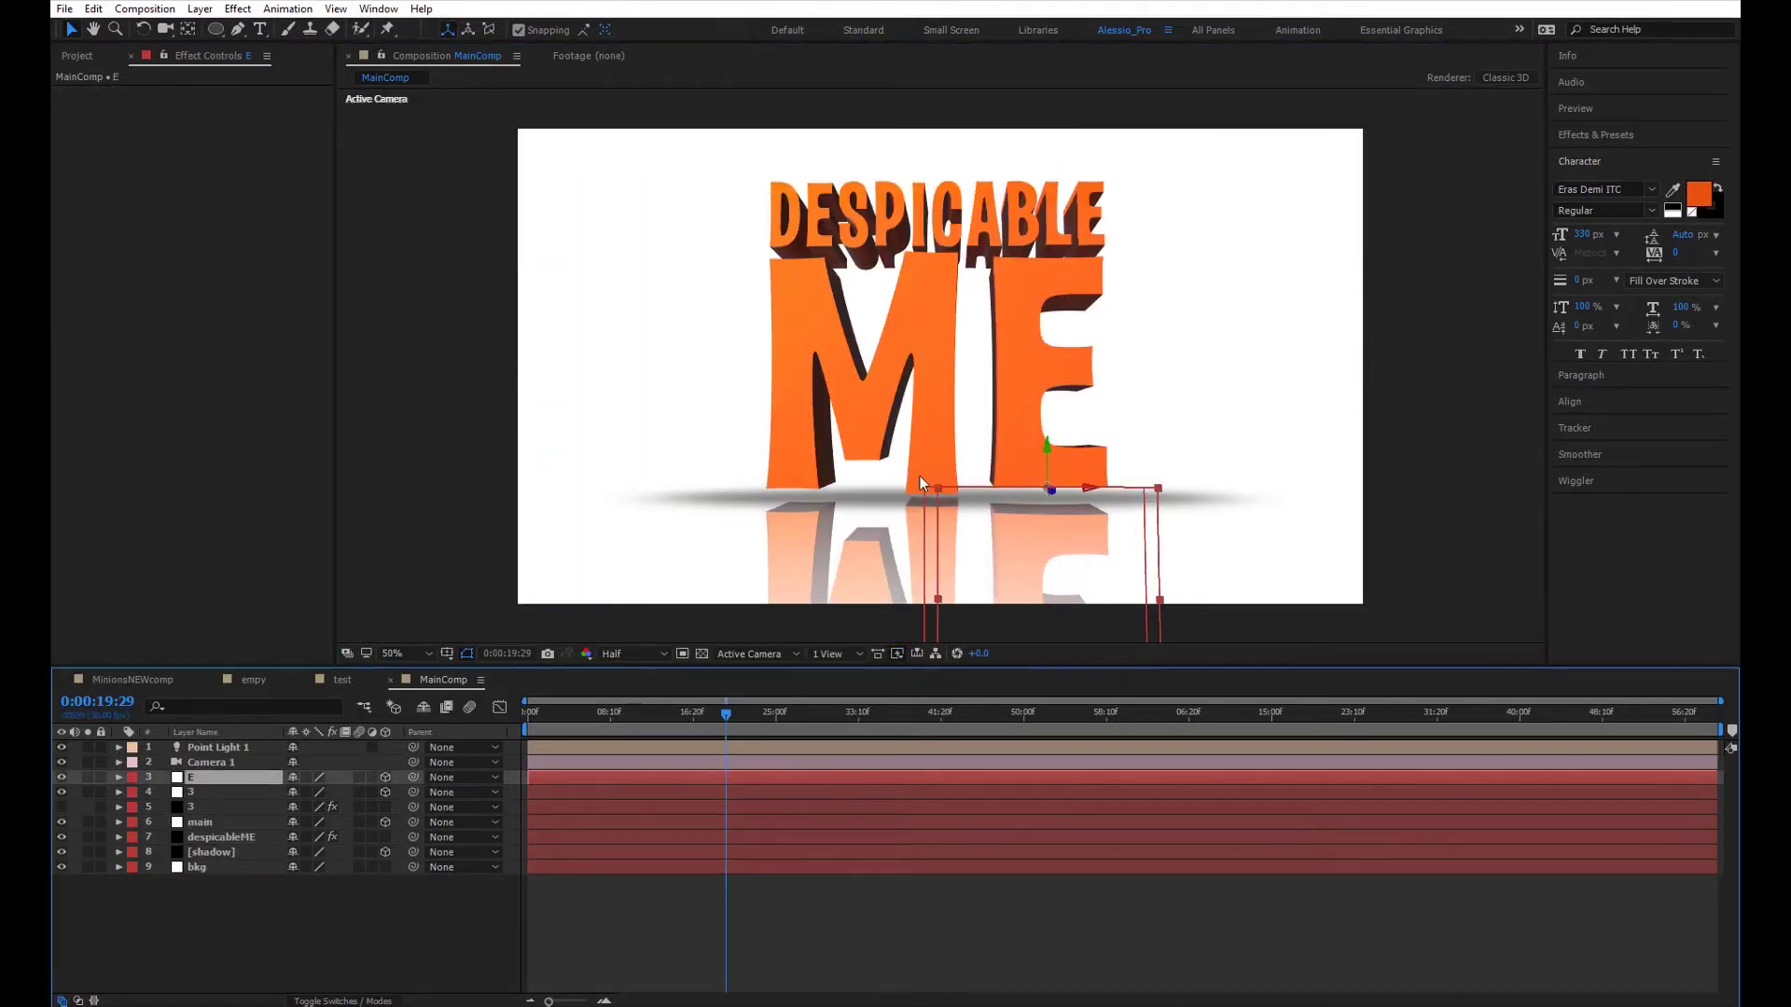
{"action": "left_click_drag", "start_coordinate": [1082, 492], "coordinate": [653, 491]}
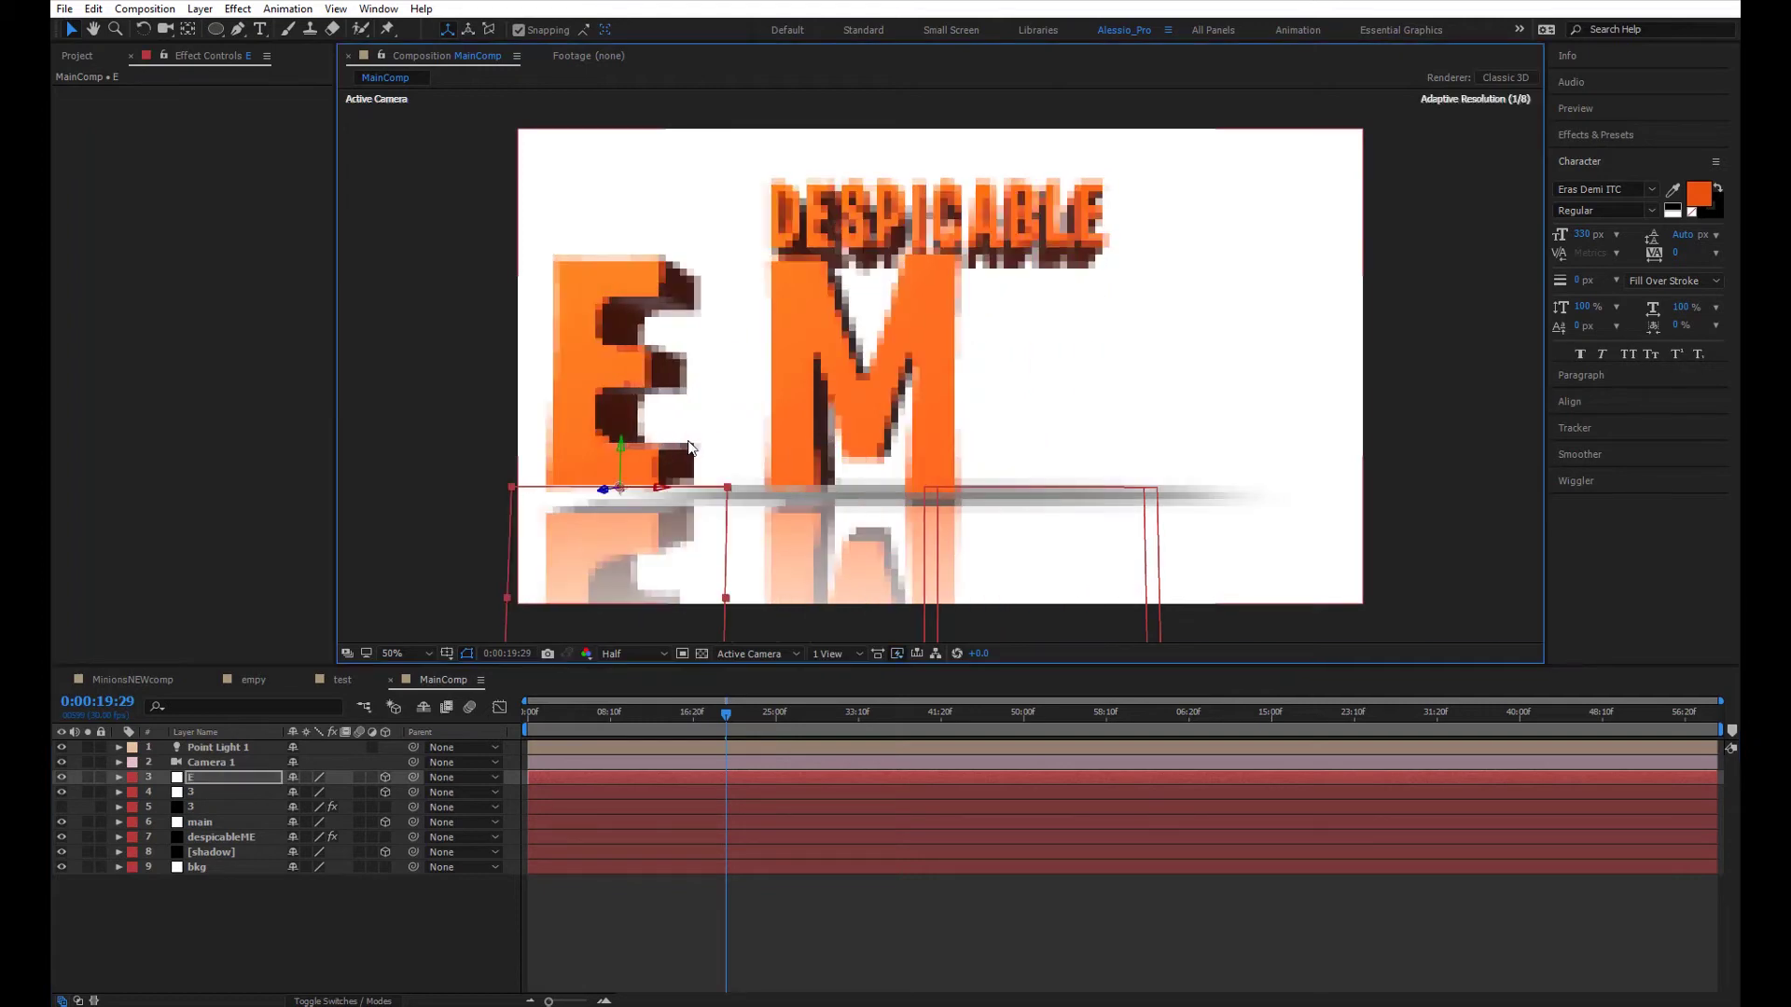
{"action": "key", "text": "ctrl+z"}
- Test the null named 3 by sliding it to the right along the floor
{"action": "left_click", "coordinate": [216, 807]}
{"action": "left_click", "coordinate": [215, 793]}
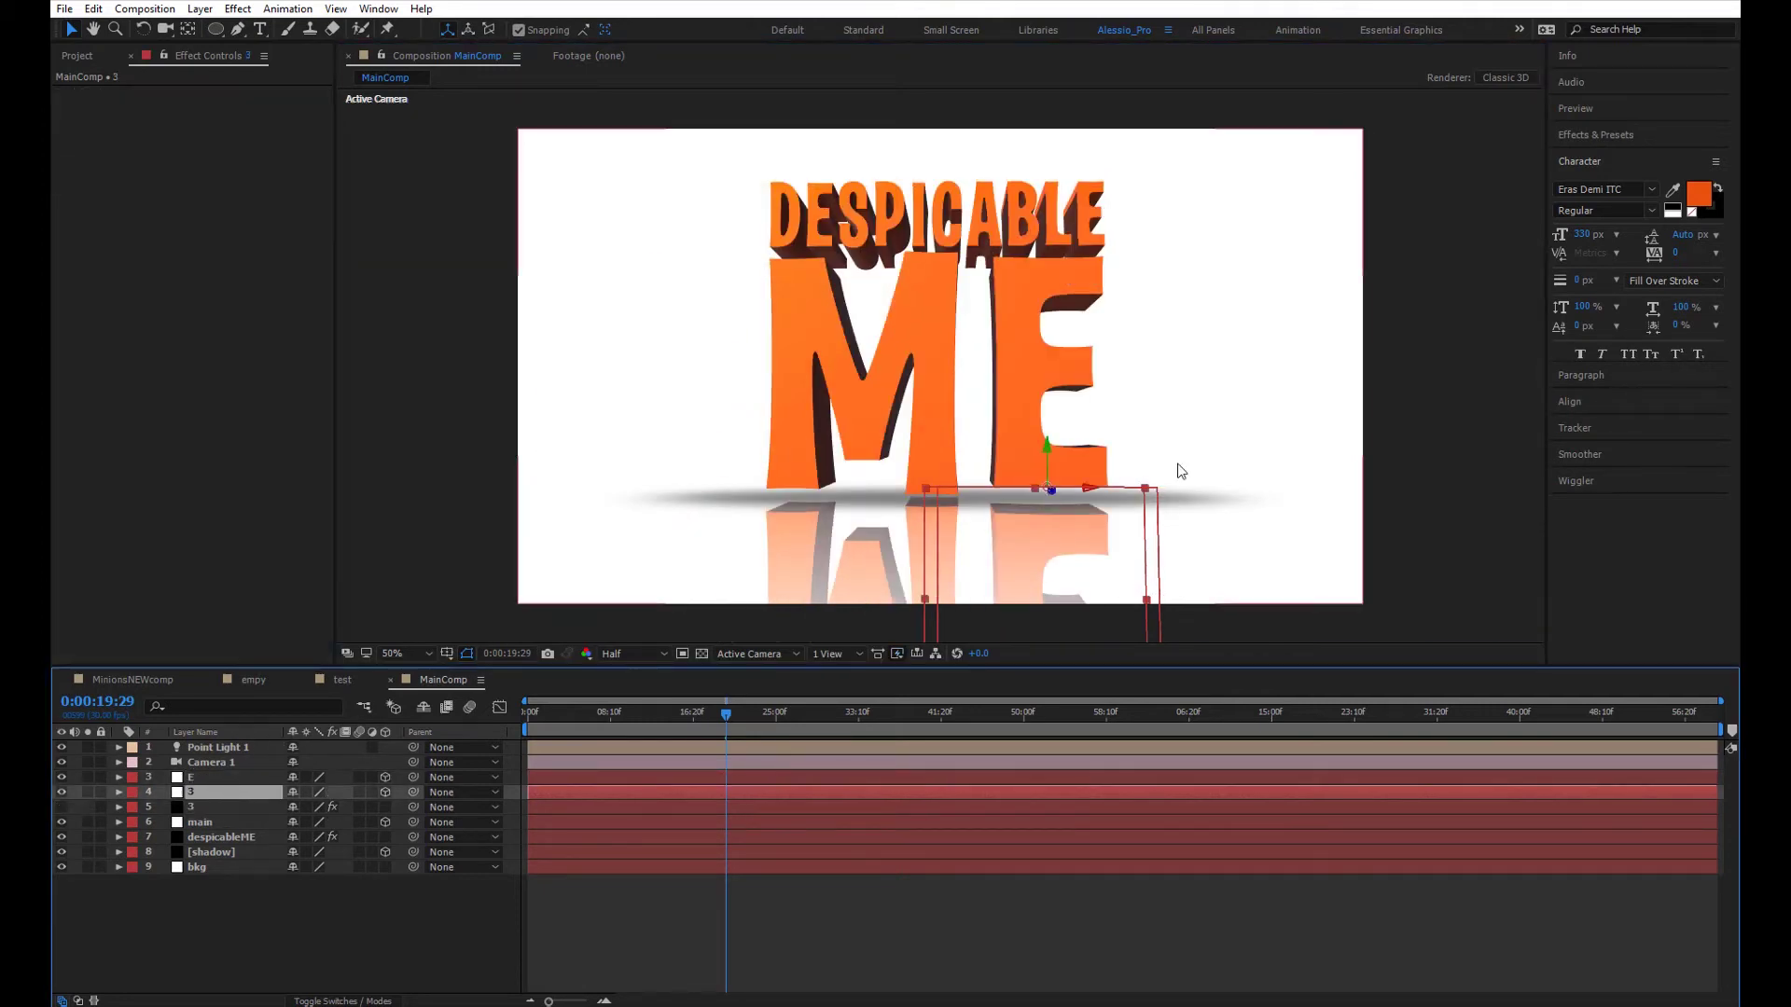
{"action": "left_click_drag", "start_coordinate": [974, 485], "coordinate": [1176, 485]}
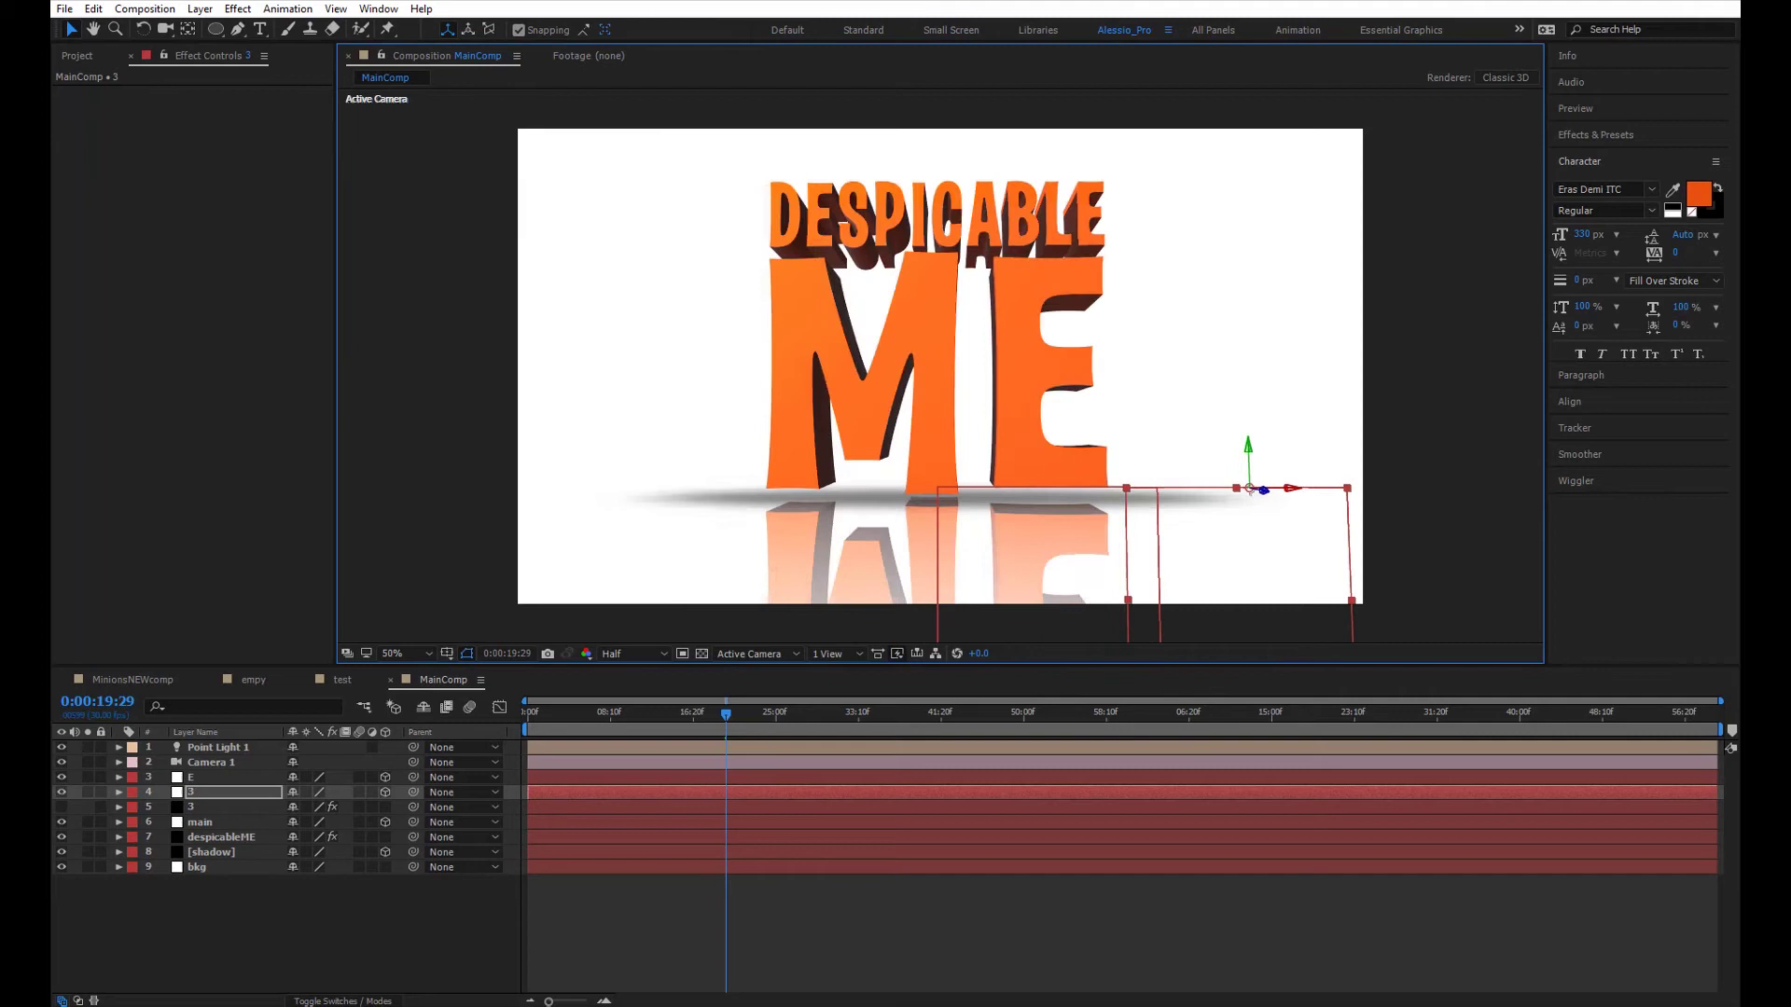
{"action": "left_click", "coordinate": [60, 808]}
- Create a null object and name it mainAnim
{"action": "right_click", "coordinate": [261, 923]}
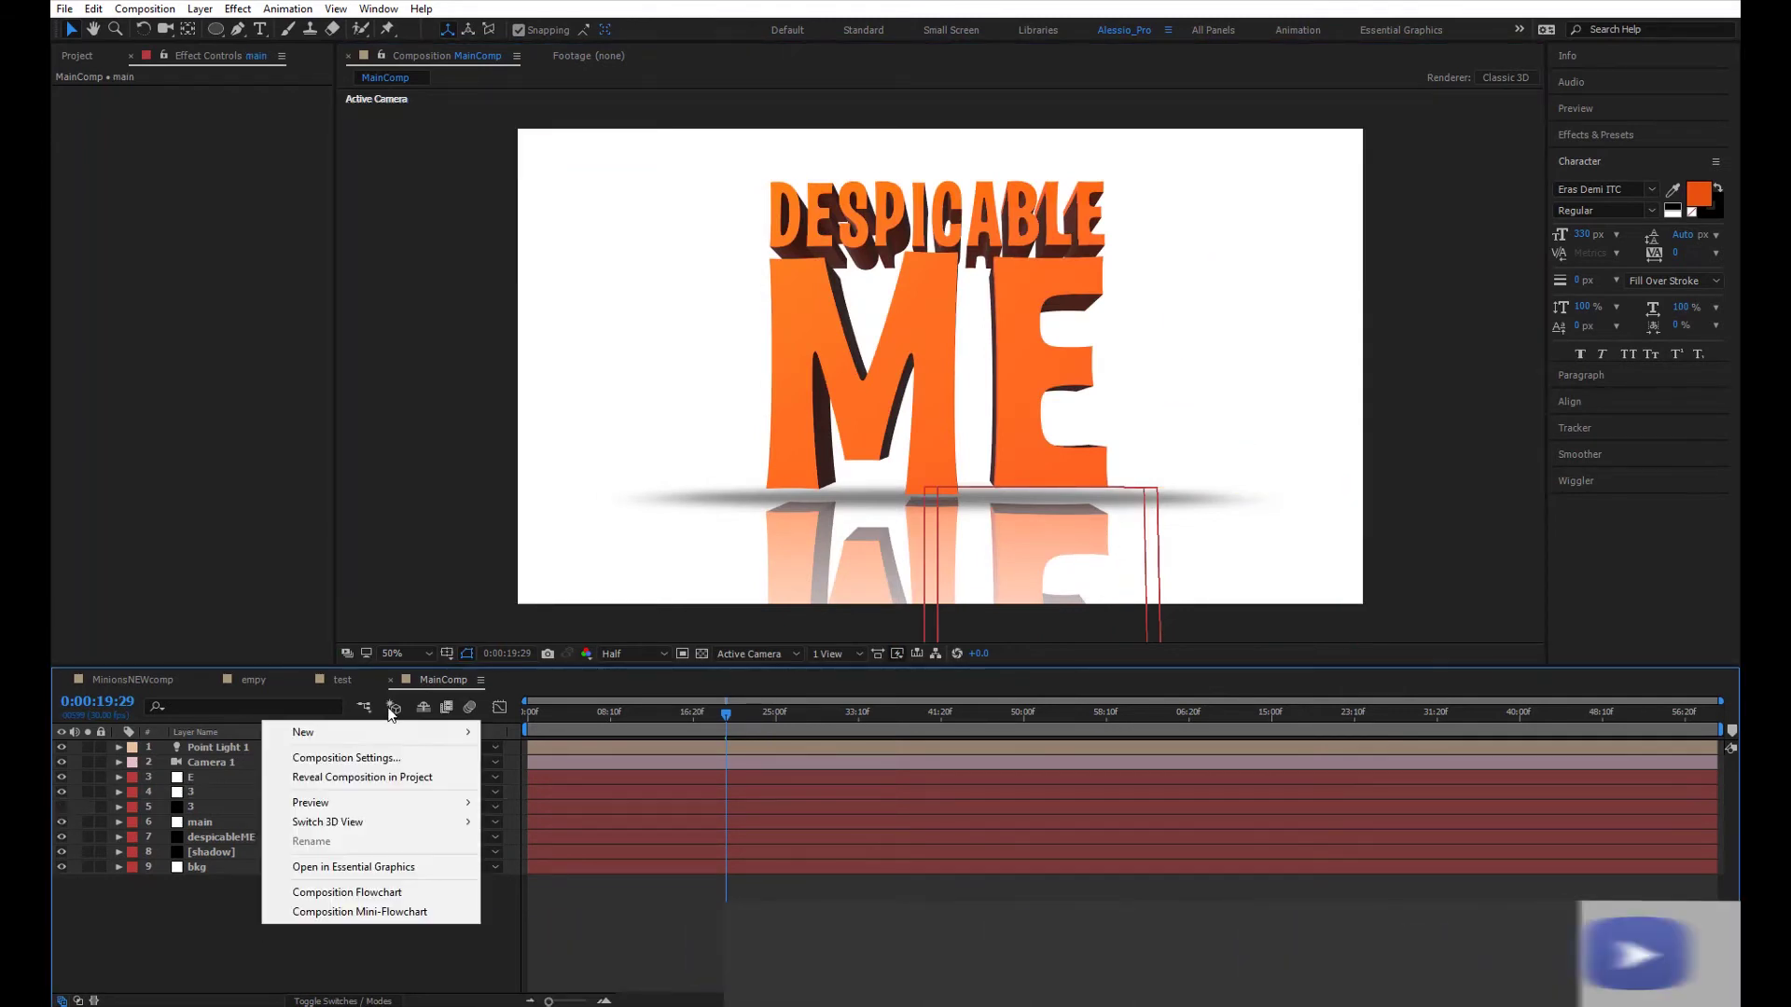
{"action": "mouse_move", "coordinate": [384, 733]}
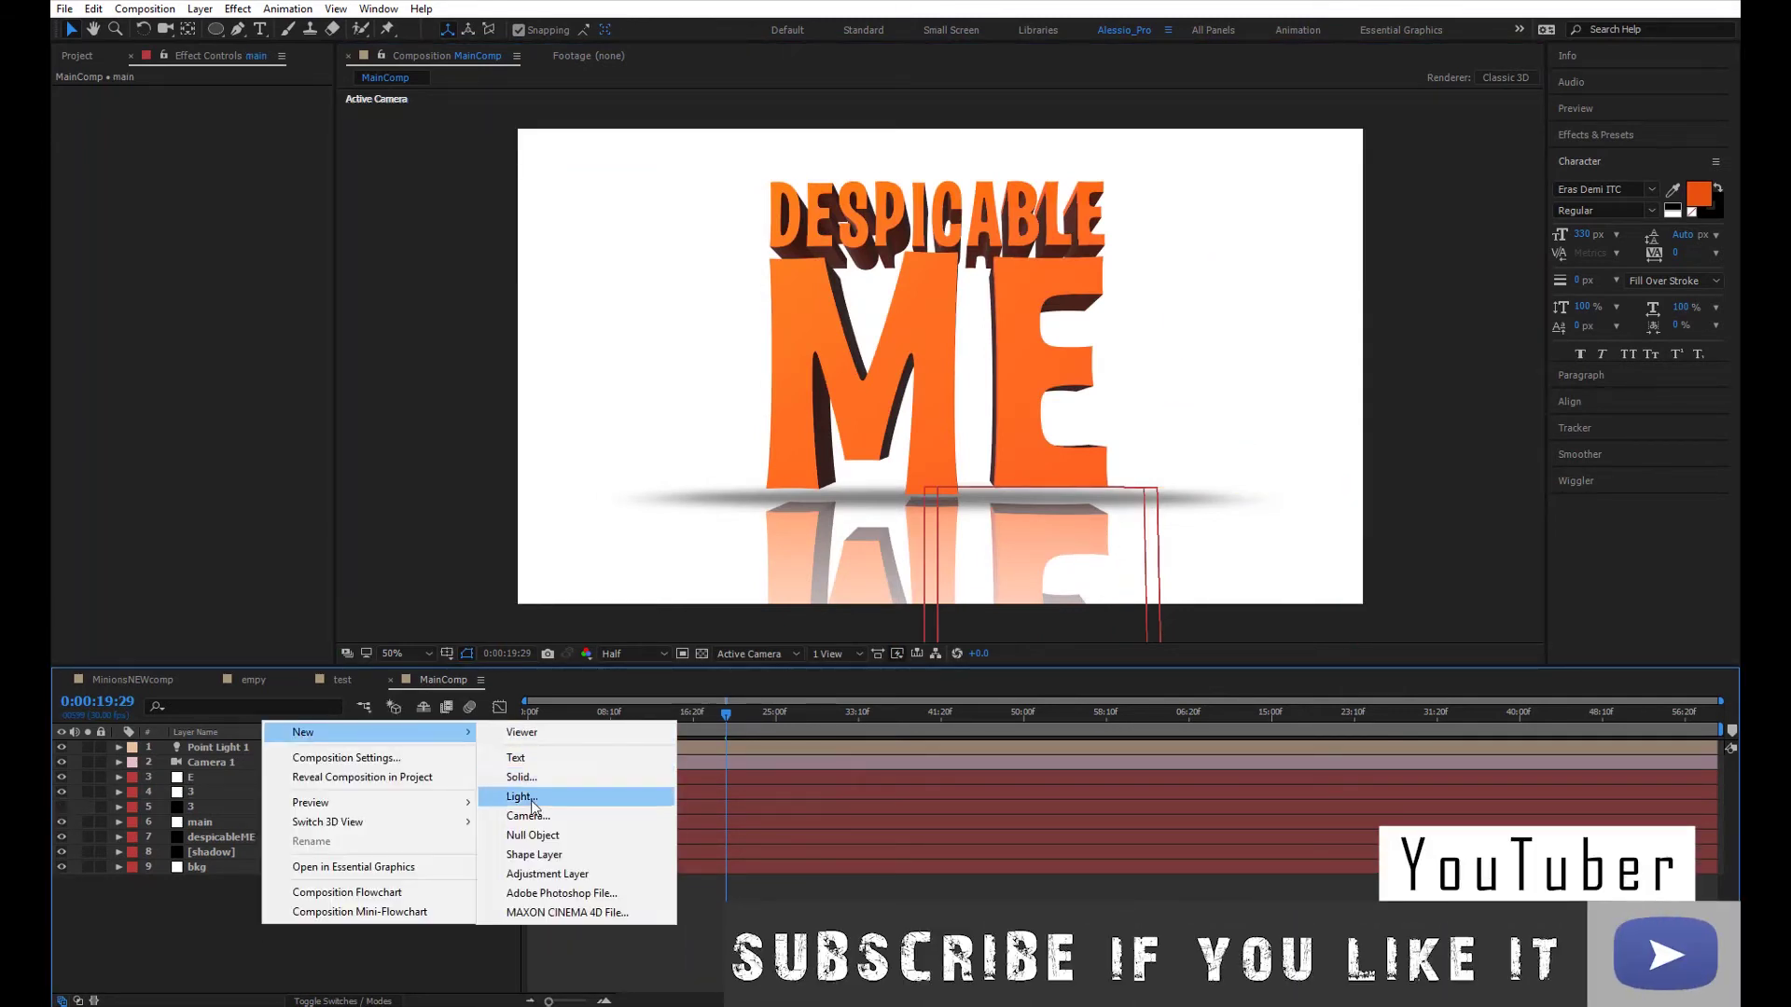
{"action": "left_click", "coordinate": [532, 834]}
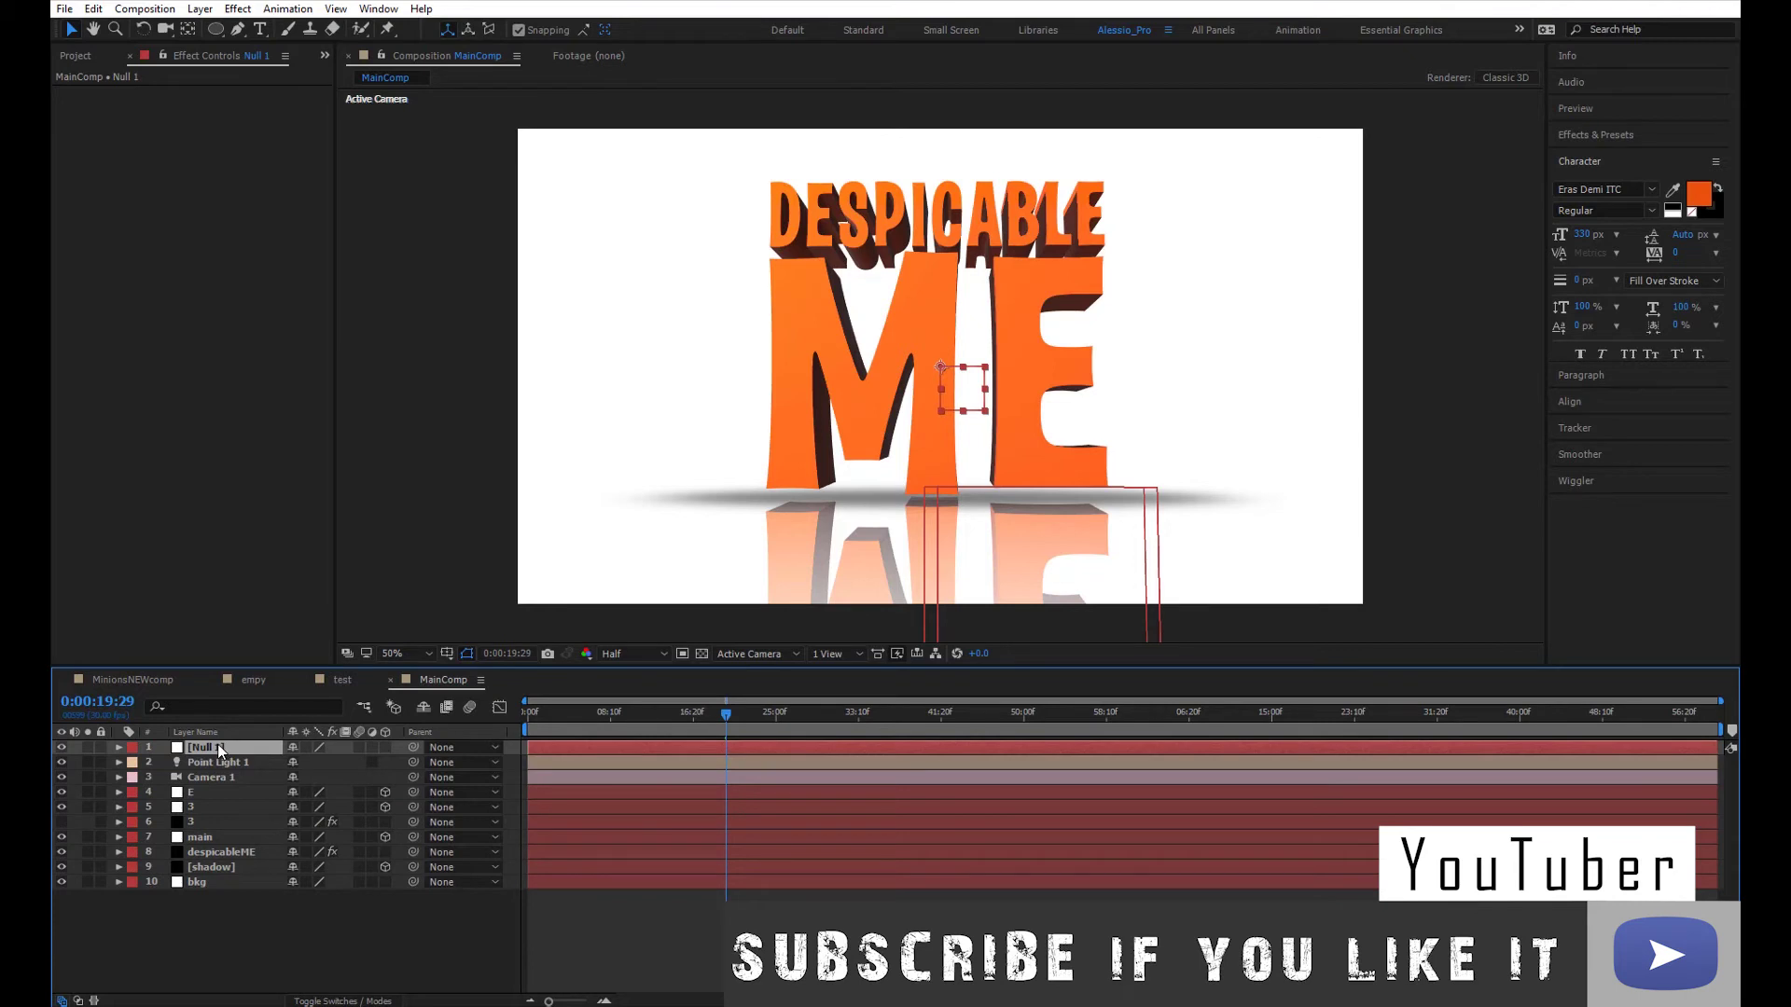
{"action": "type", "text": "main"}
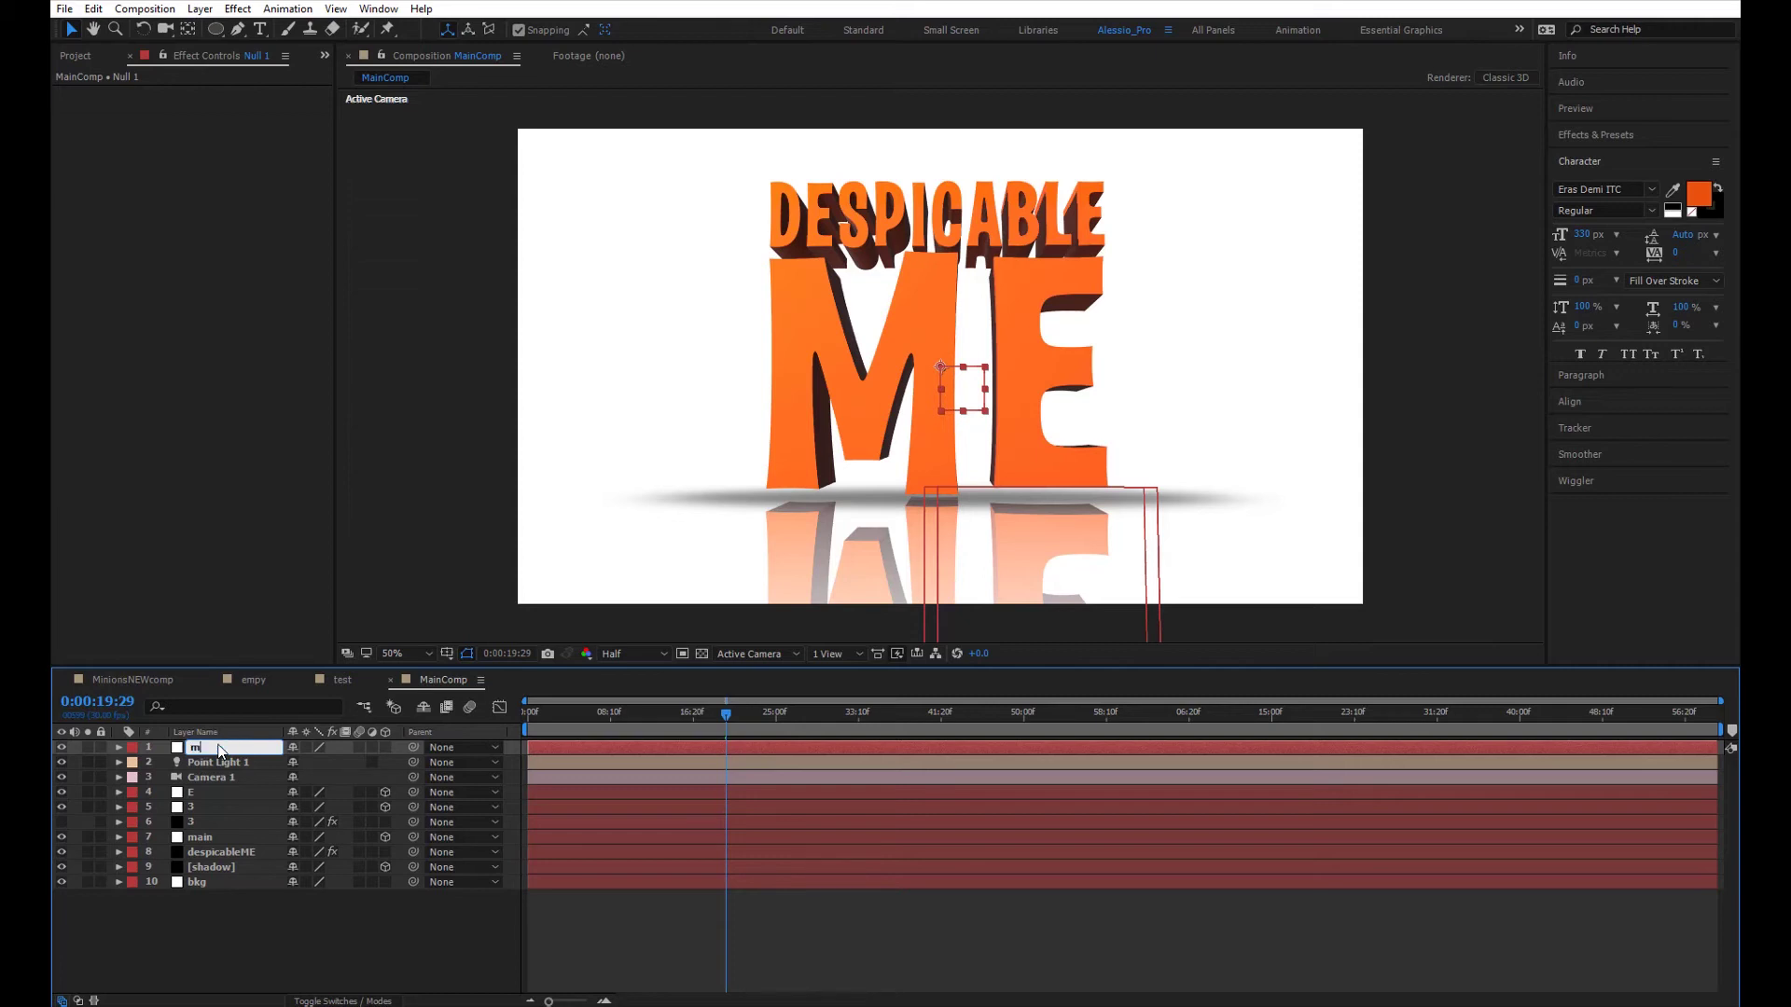
{"action": "type", "text": "Anim"}
{"action": "key", "text": "Return"}
- Parent the main and E nulls to the mainAnim null
{"action": "left_click", "coordinate": [222, 837]}
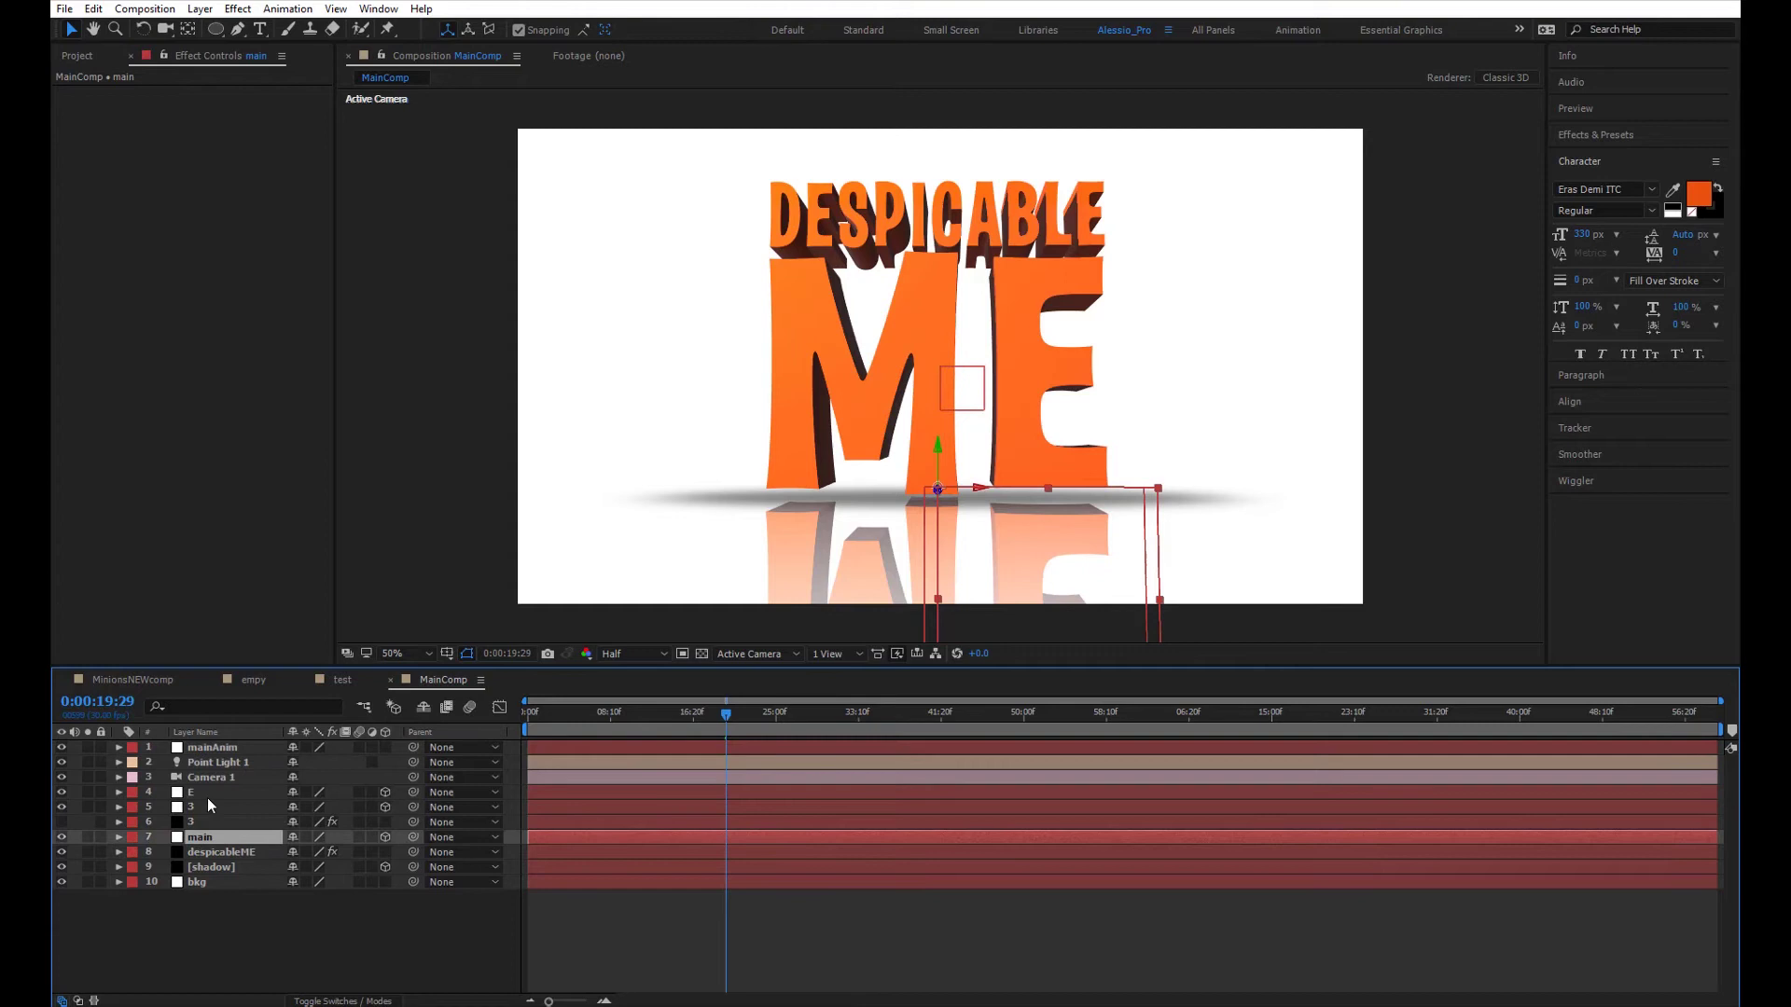
{"action": "left_click", "coordinate": [207, 793], "text": "ctrl"}
{"action": "left_click_drag", "start_coordinate": [412, 792], "coordinate": [218, 742]}
- Make the mainAnim null a 3D layer and test it by sliding it left and undoing the move
{"action": "left_click", "coordinate": [219, 742]}
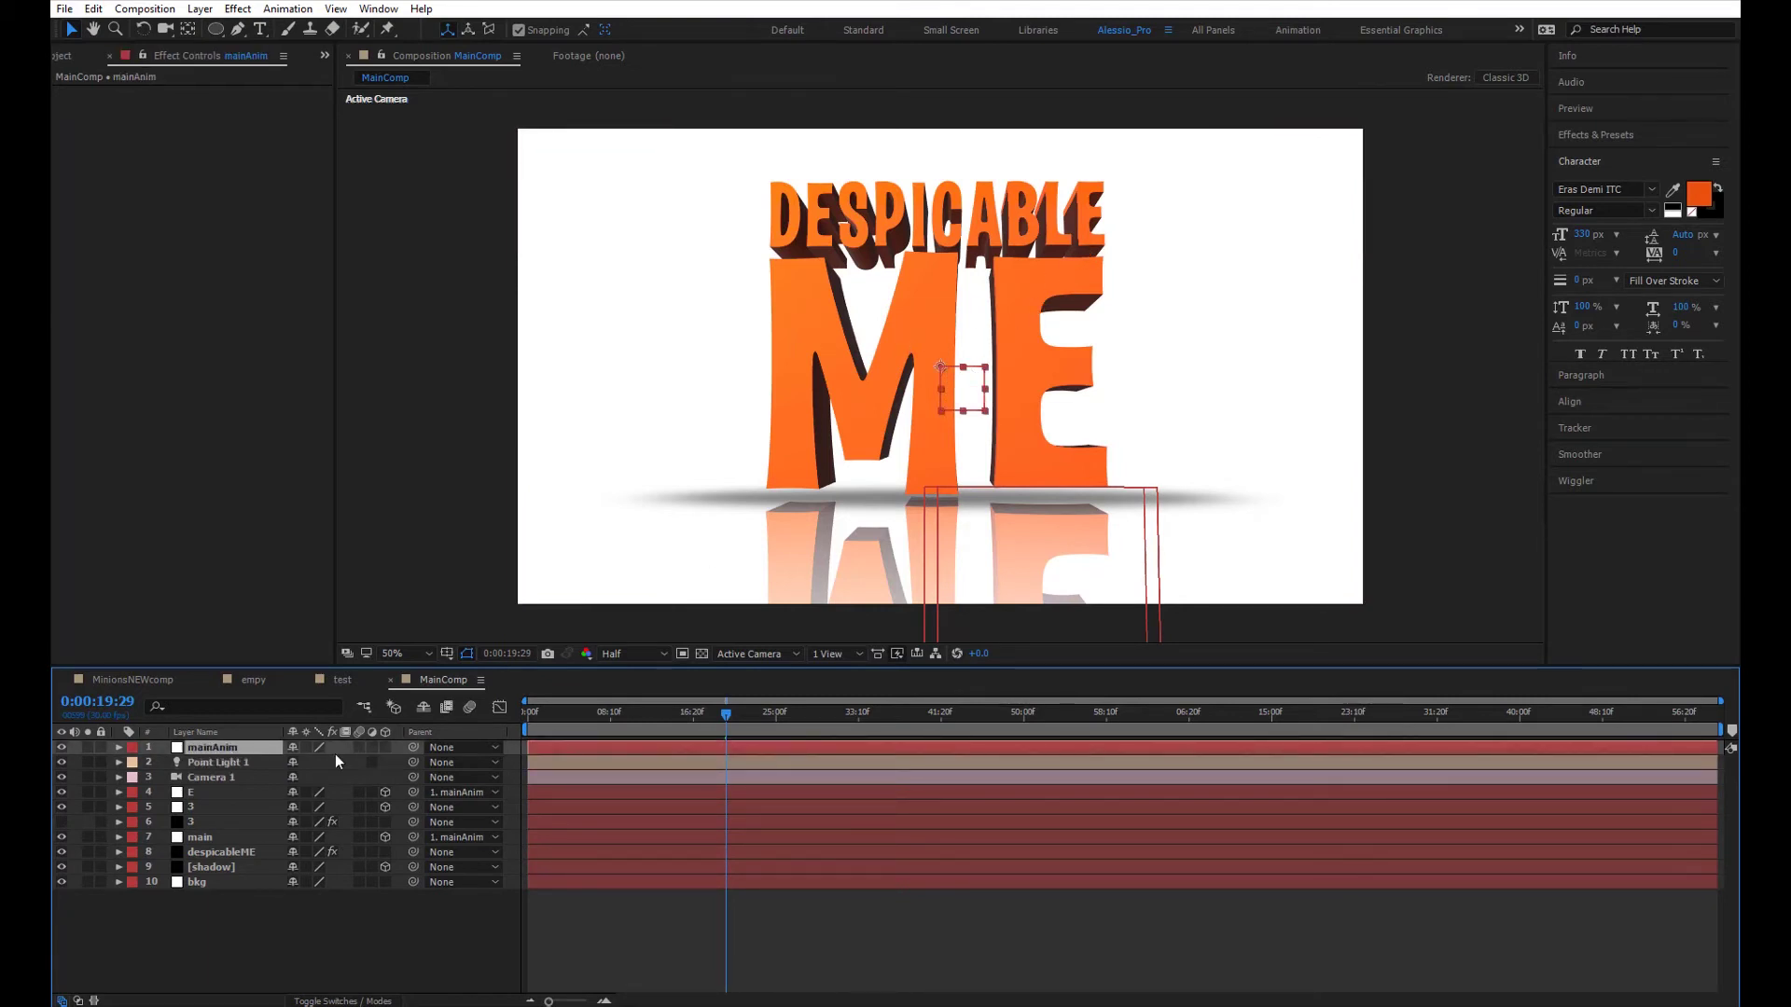
{"action": "left_click", "coordinate": [386, 747]}
{"action": "left_click_drag", "start_coordinate": [983, 343], "coordinate": [850, 356]}
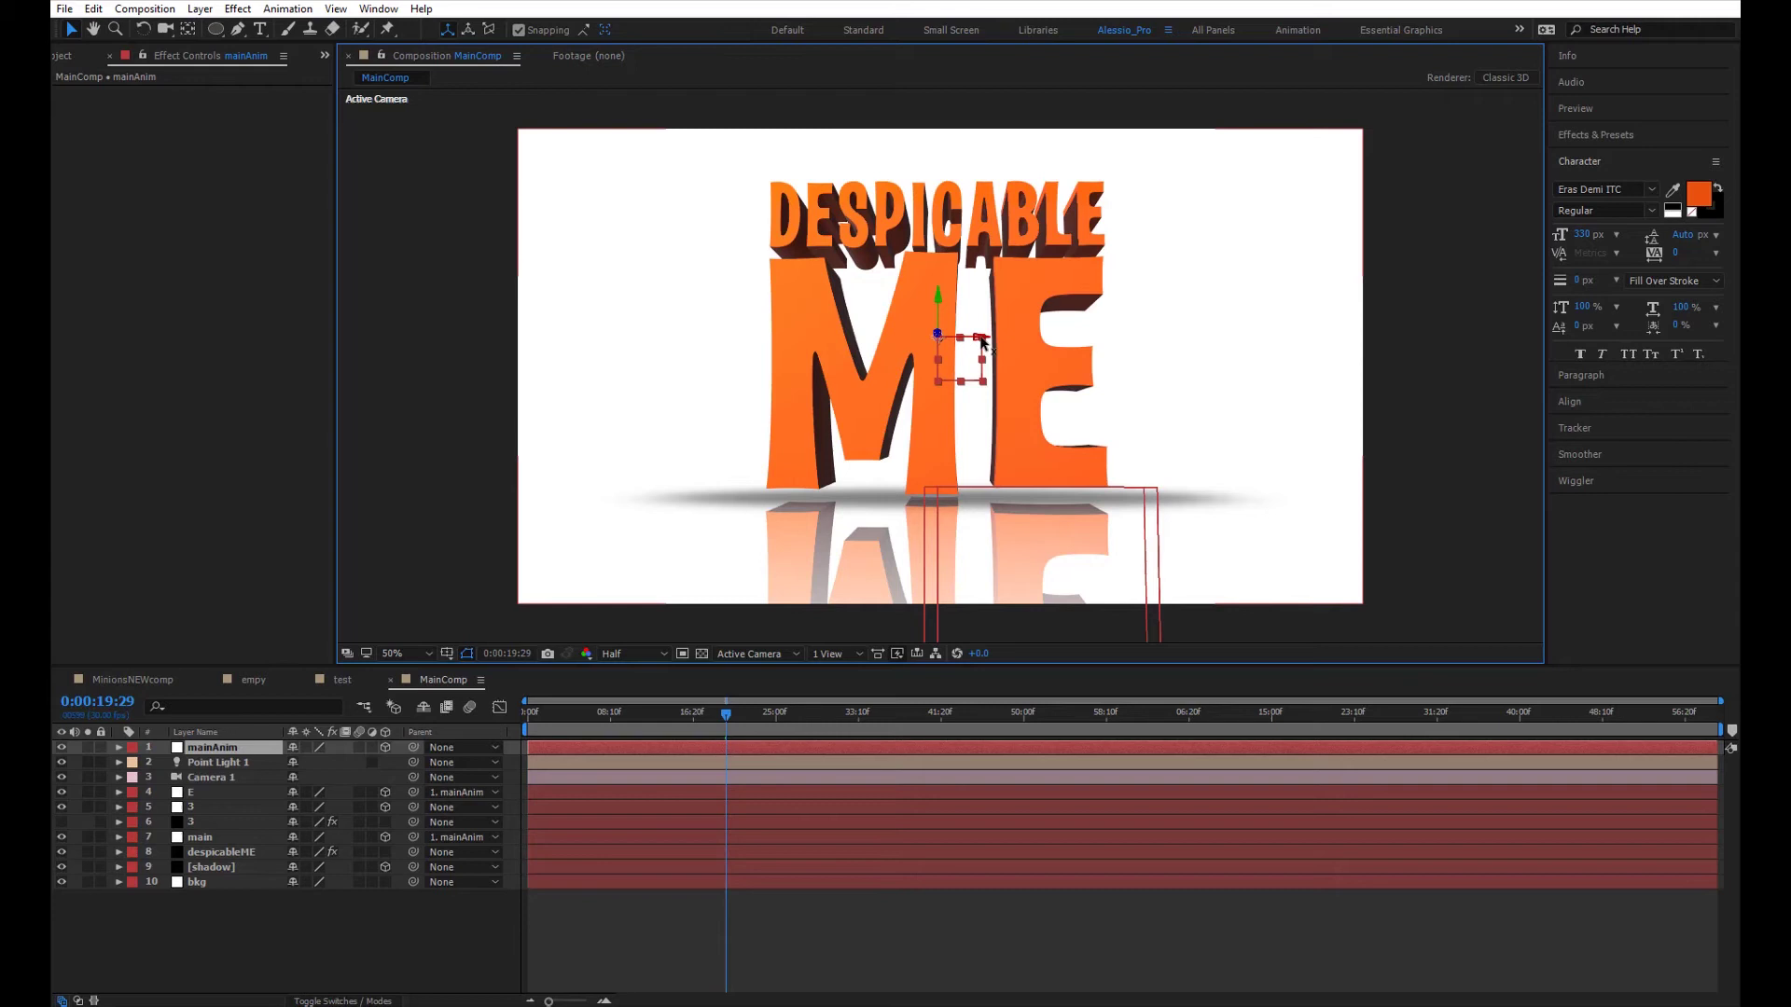
{"action": "left_click_drag", "start_coordinate": [981, 342], "coordinate": [611, 349]}
{"action": "key", "text": "ctrl+z"}
- Parent the shadow layer to mainAnim, test the link by sliding the null left, and undo the move
{"action": "left_click_drag", "start_coordinate": [413, 867], "coordinate": [261, 733]}
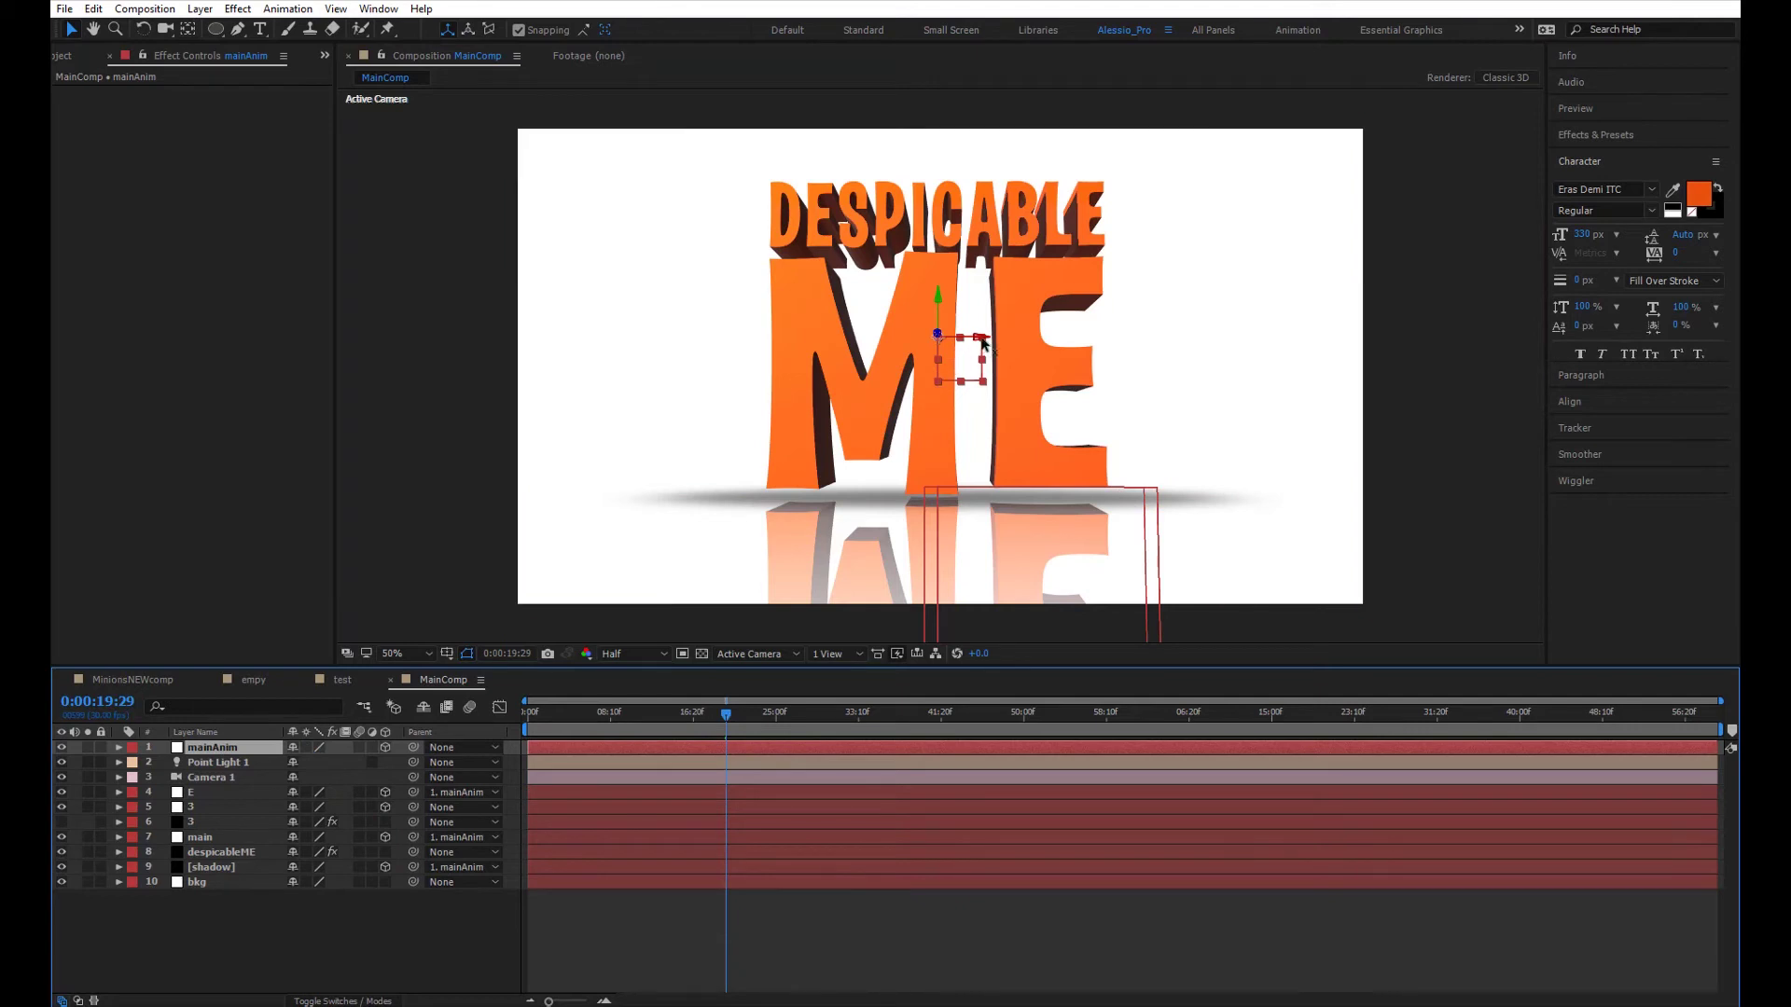
{"action": "left_click_drag", "start_coordinate": [982, 341], "coordinate": [601, 363]}
{"action": "key", "text": "ctrl+z"}
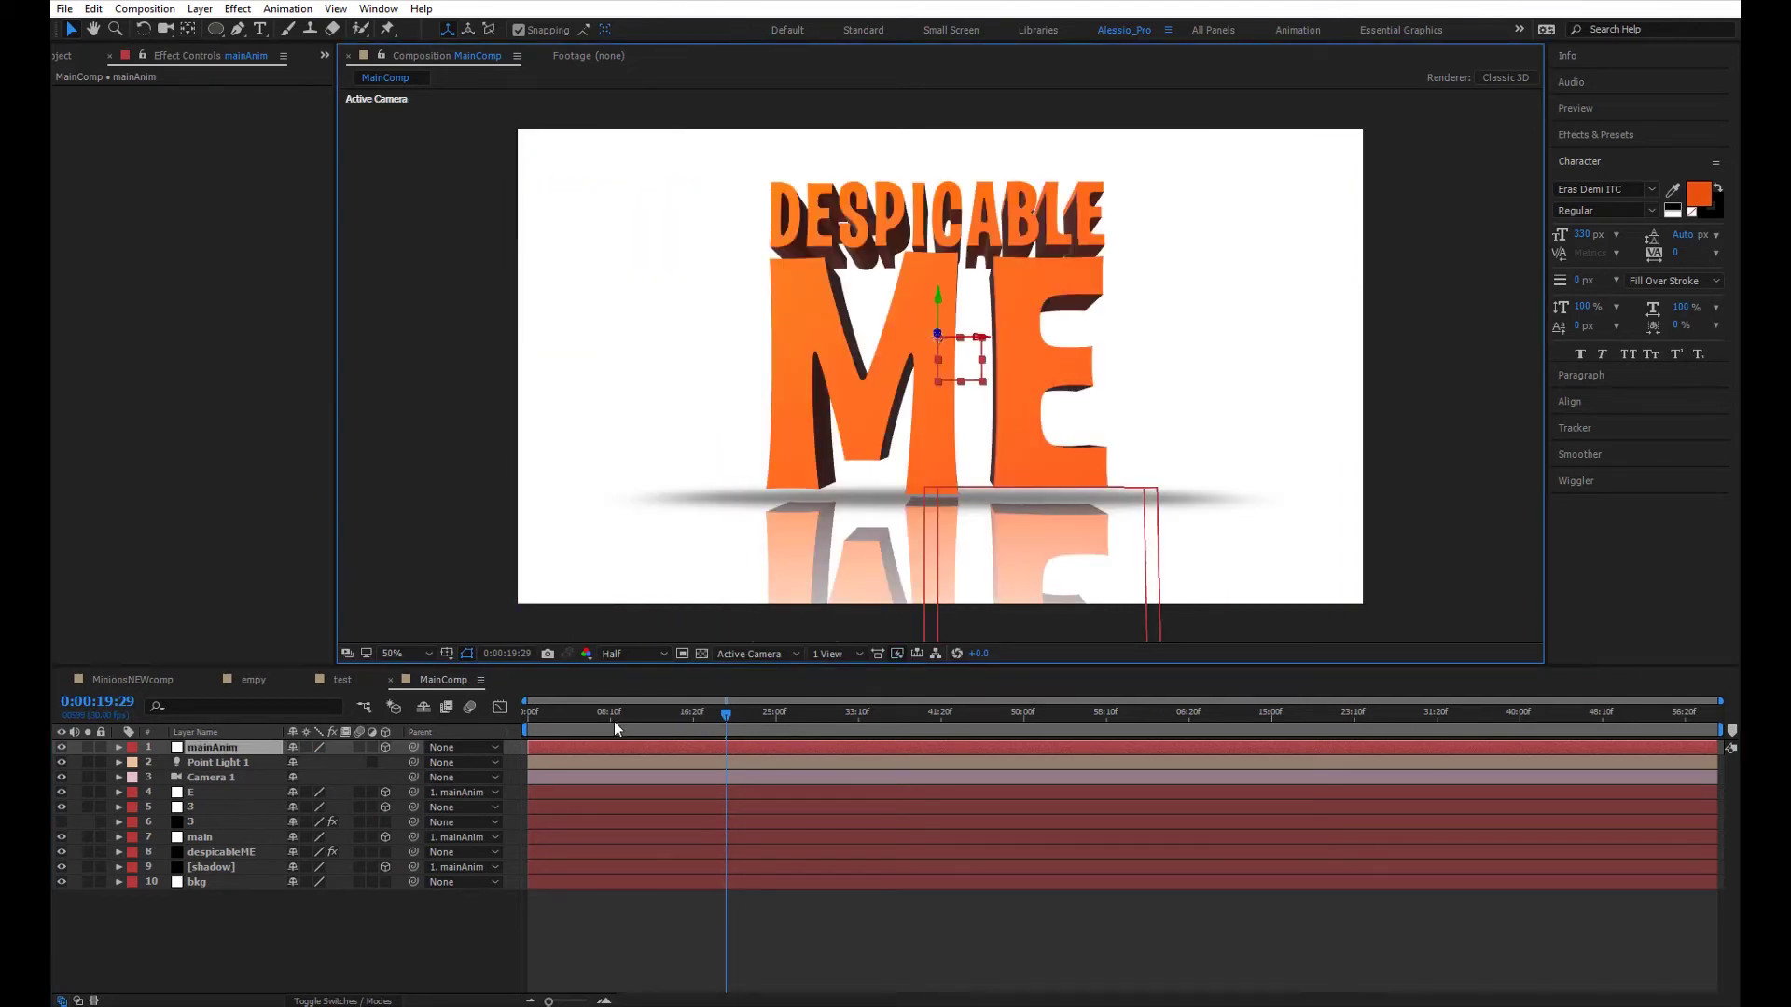
- Set the work area from the start to about 3 seconds and trim the composition to it
{"action": "left_click_drag", "start_coordinate": [608, 715], "coordinate": [524, 717]}
{"action": "key", "text": "space"}
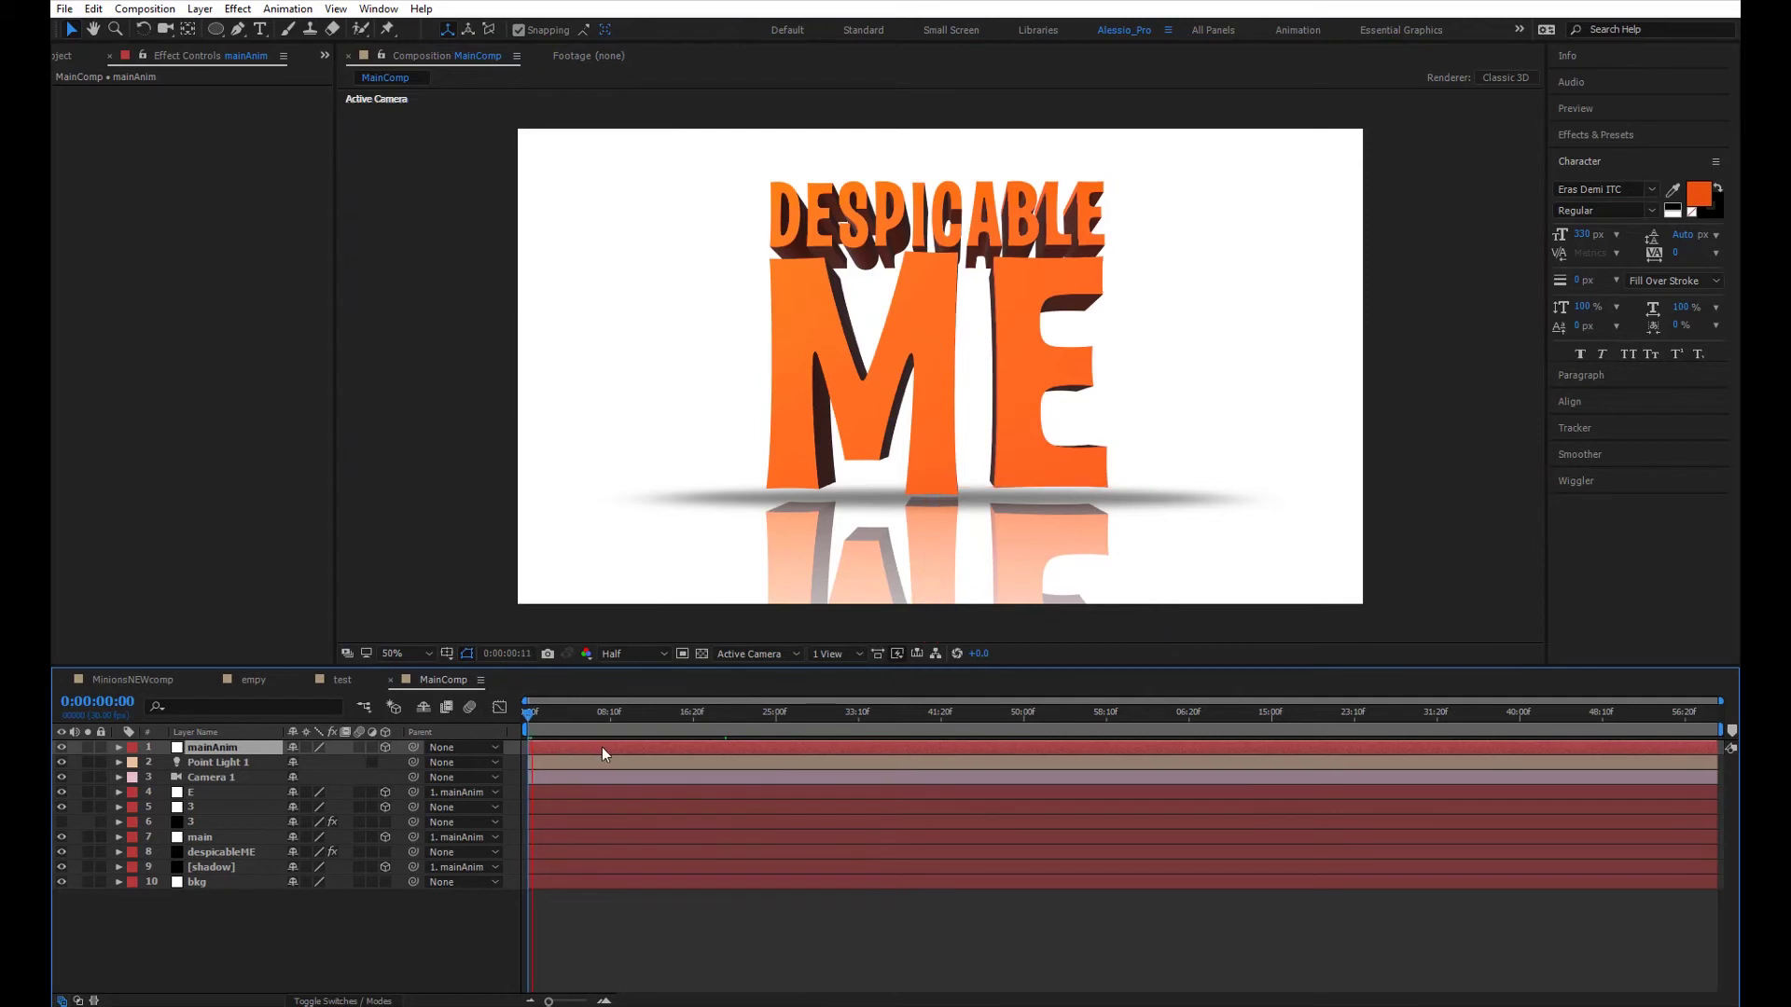
{"action": "key", "text": "space"}
{"action": "left_click_drag", "start_coordinate": [1721, 730], "coordinate": [598, 751]}
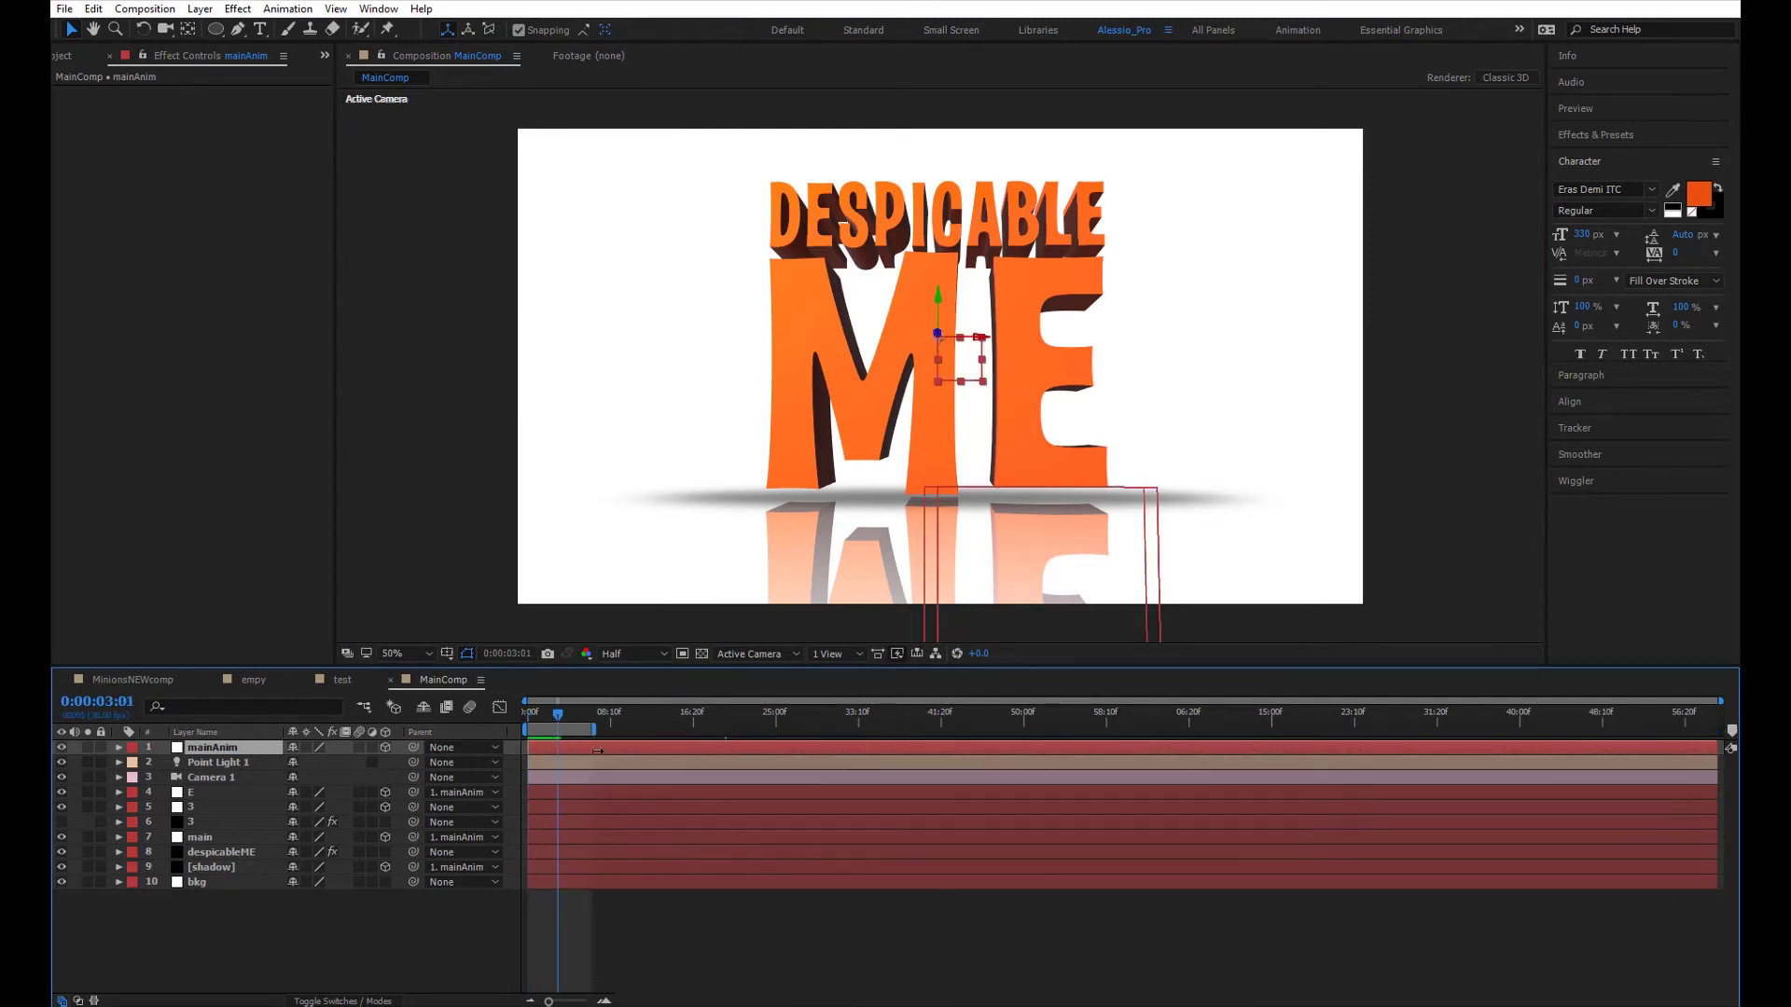
{"action": "right_click", "coordinate": [550, 731]}
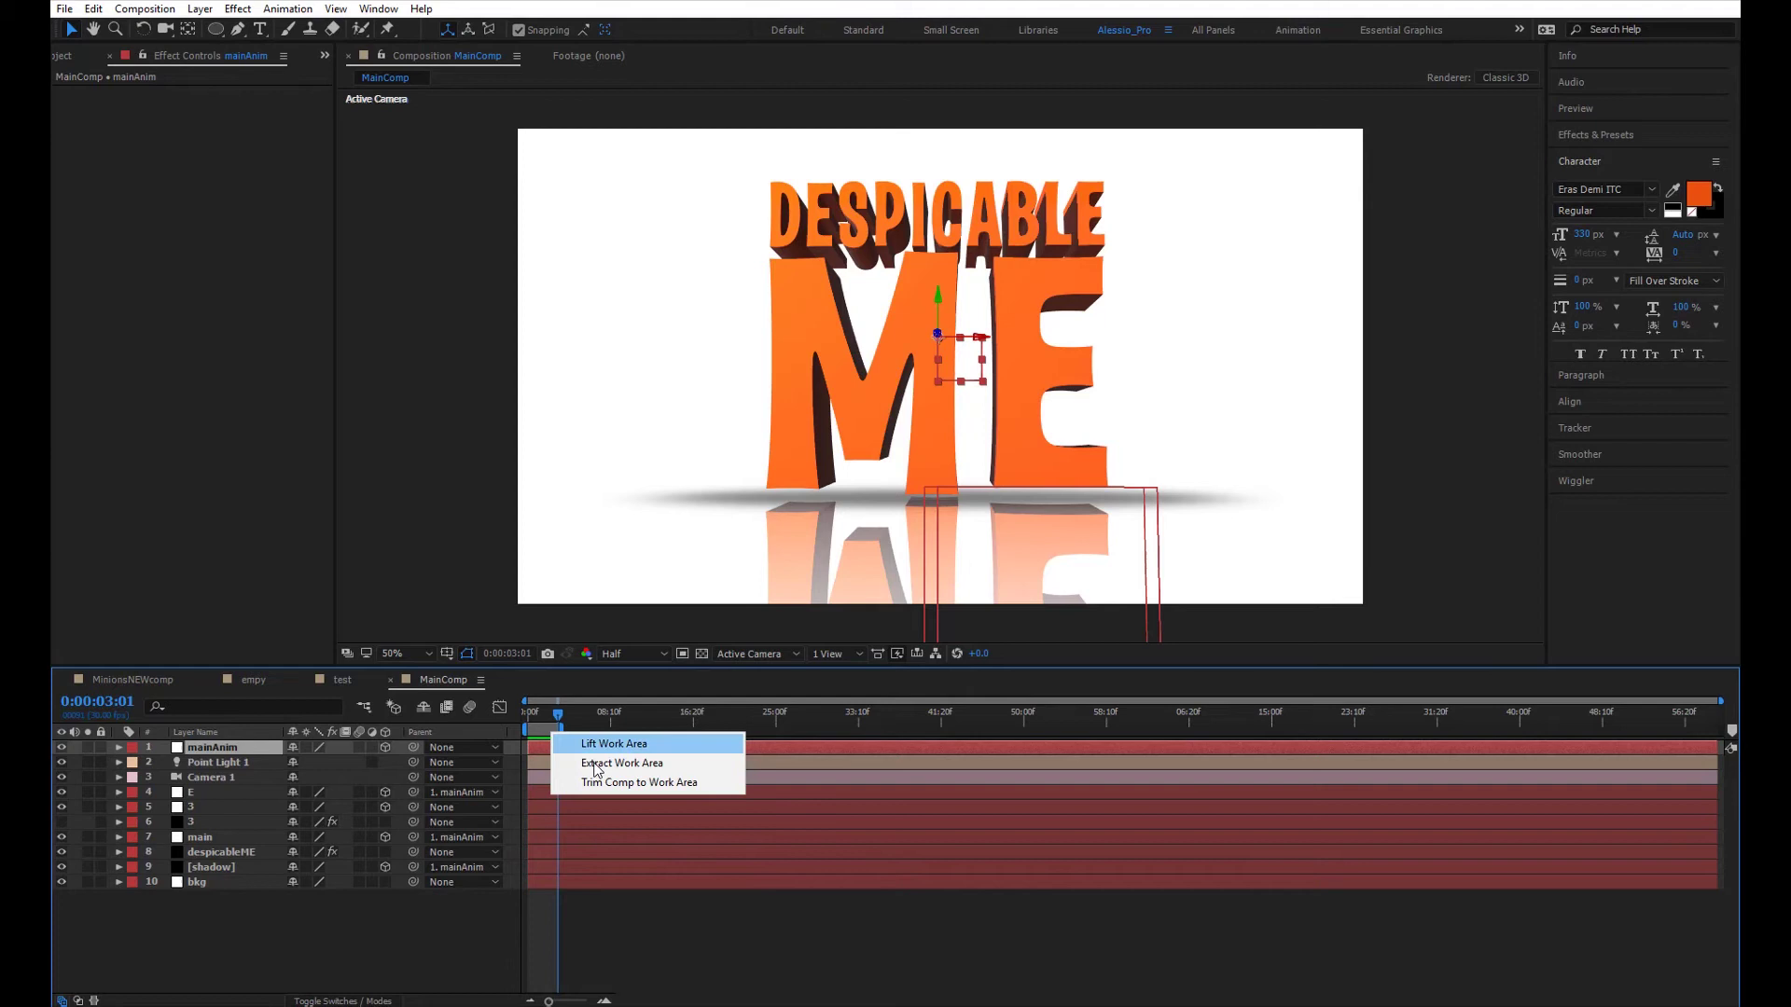
{"action": "left_click", "coordinate": [602, 778]}
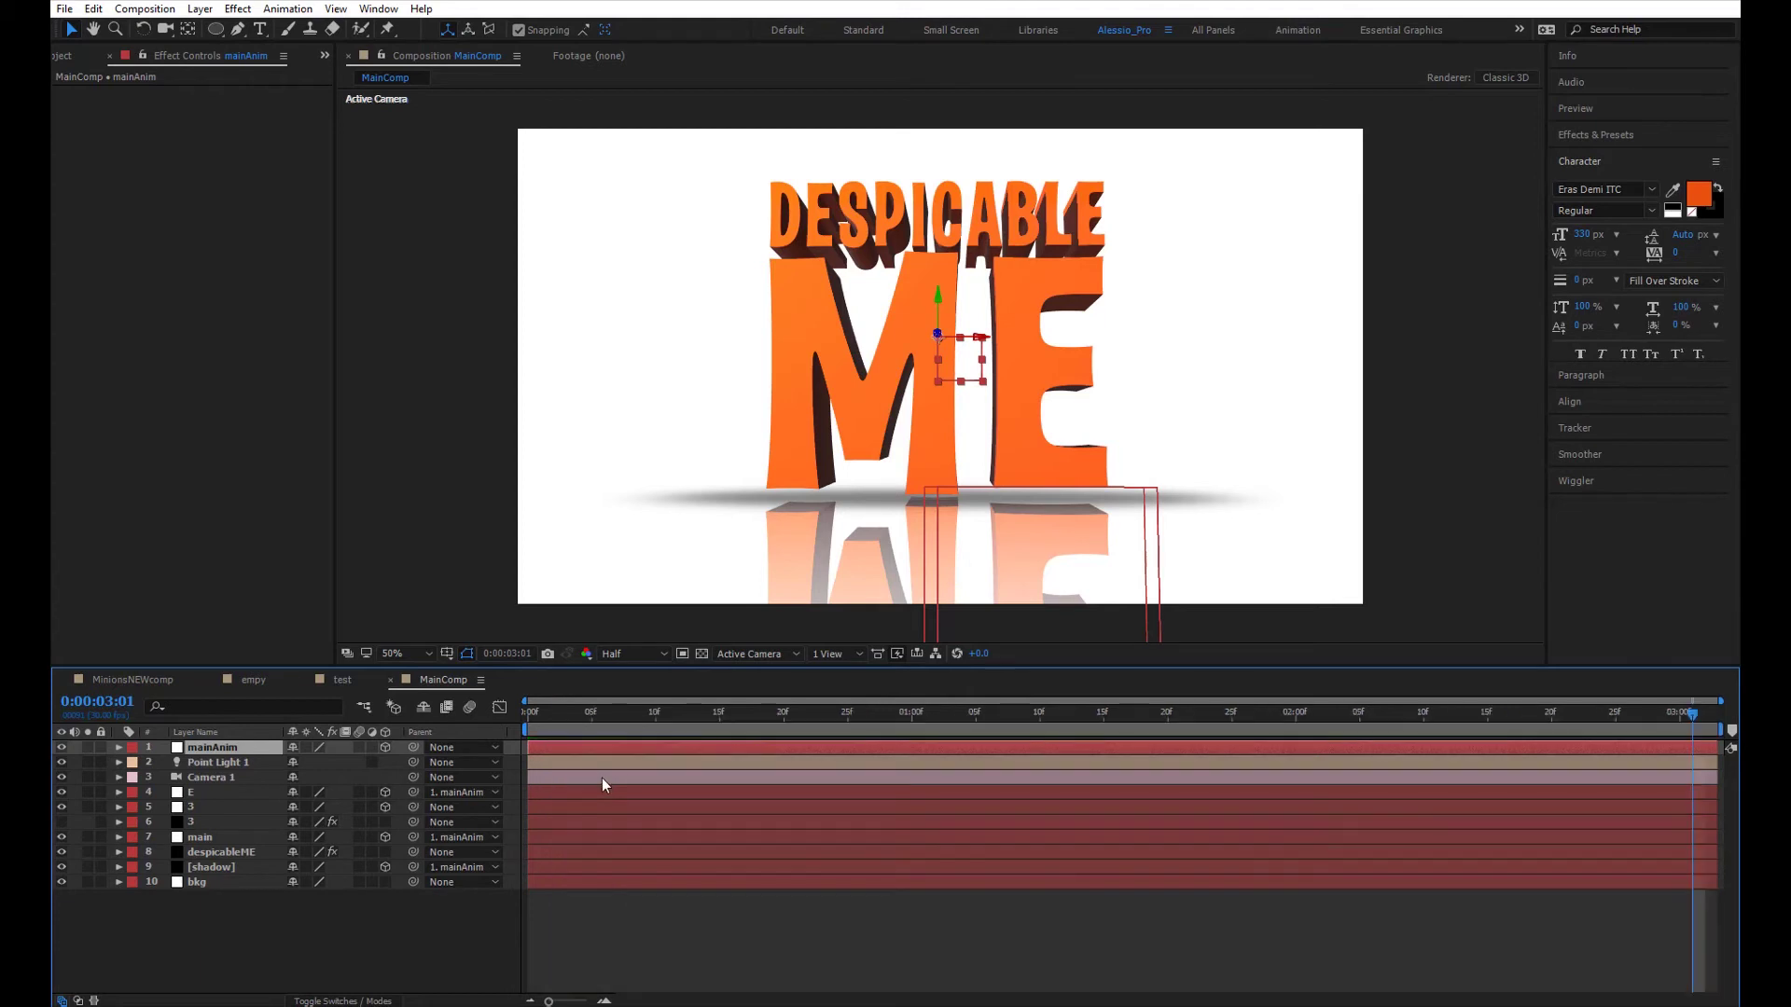
- At the first frame, try sliding the mainAnim null past the left edge of the composition, and undo the move
{"action": "left_click", "coordinate": [656, 731]}
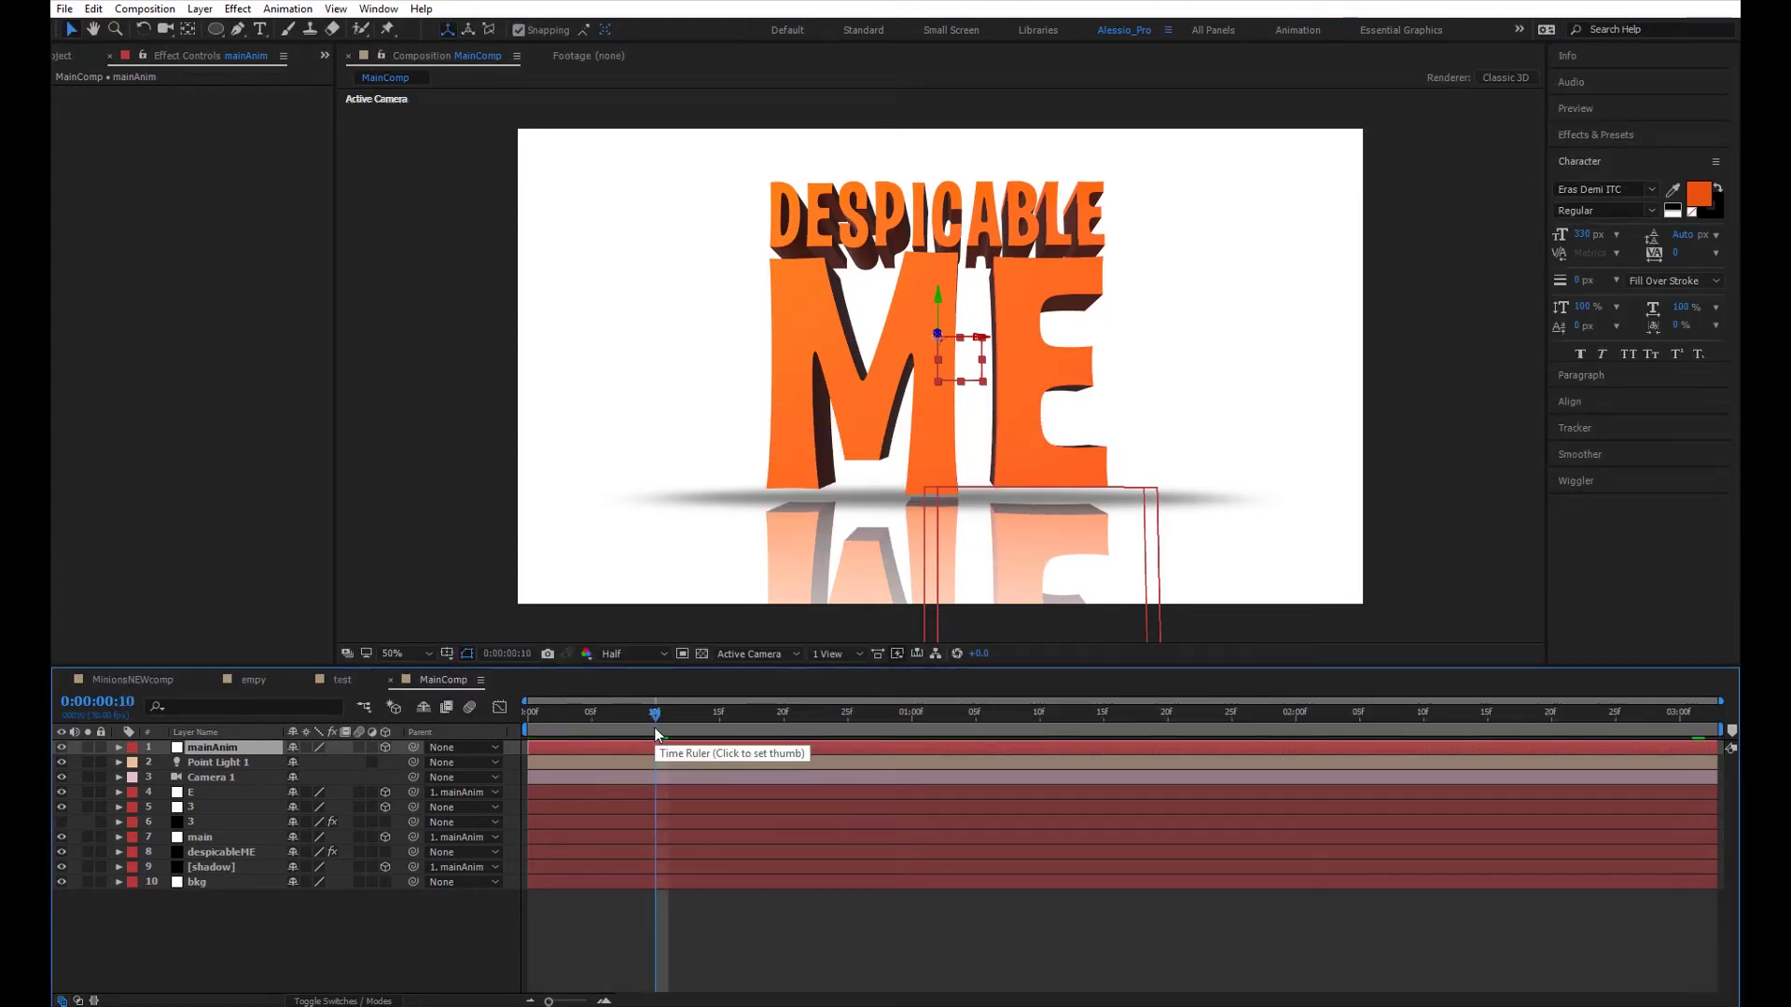
{"action": "key", "text": "Home"}
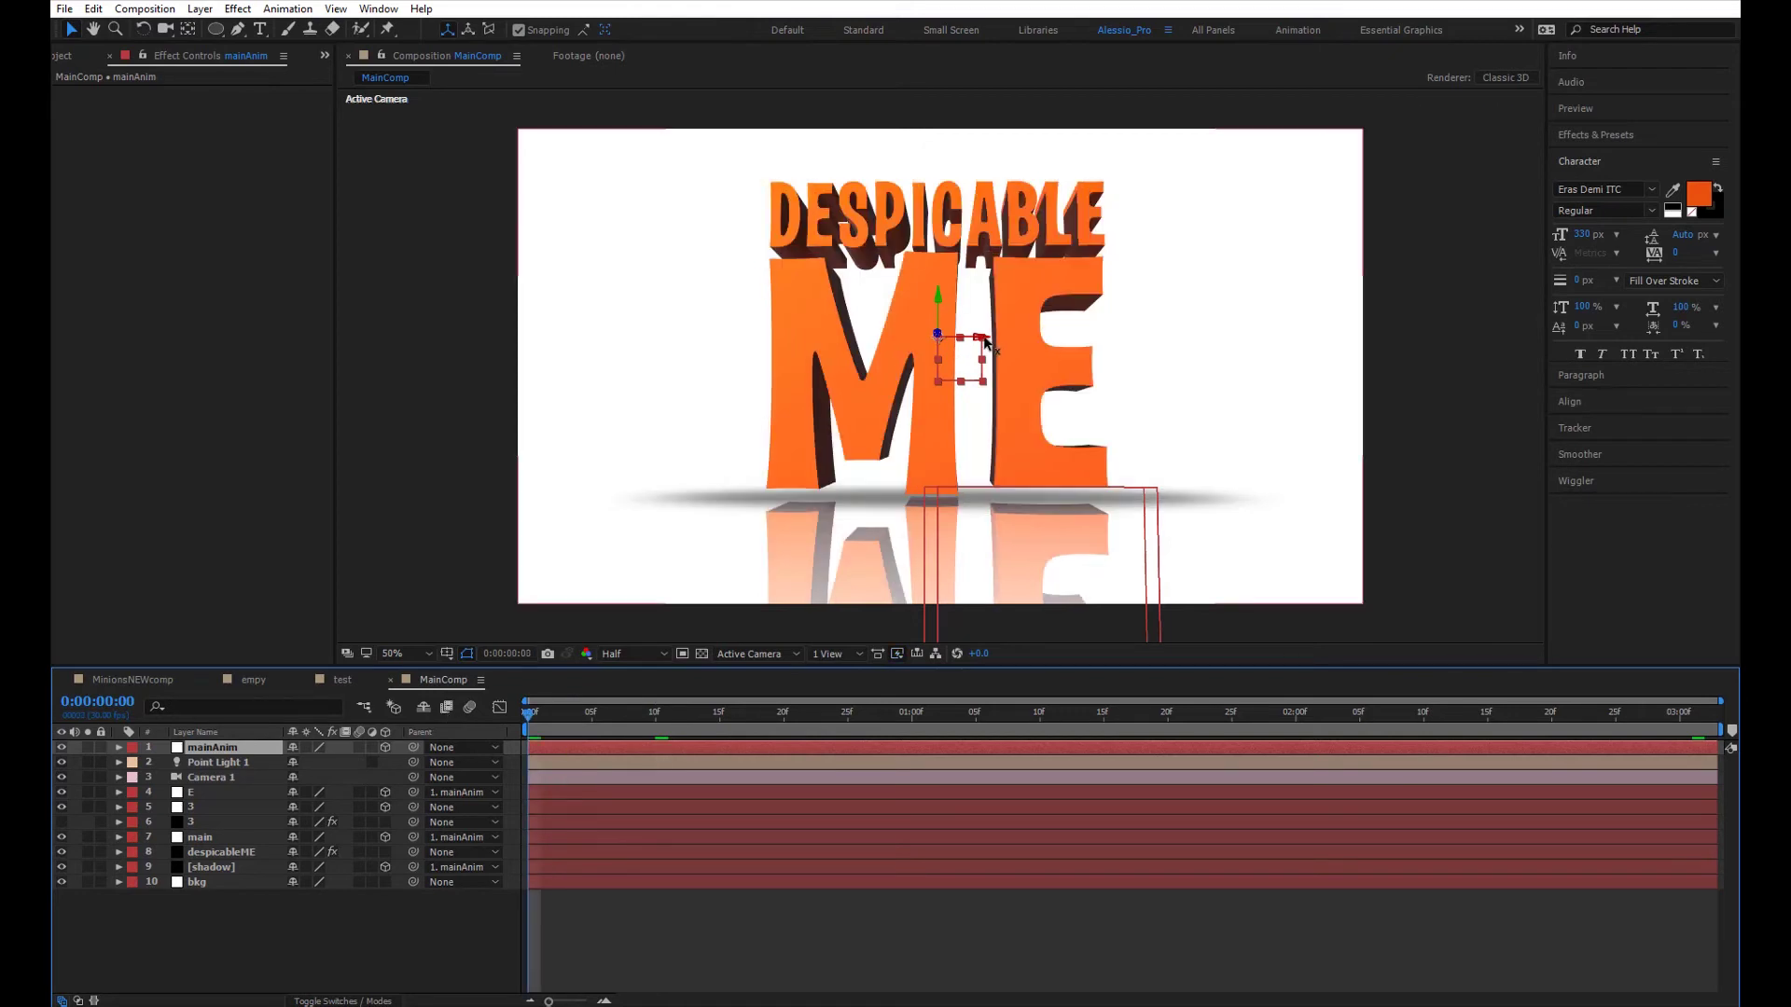
{"action": "left_click_drag", "start_coordinate": [984, 342], "coordinate": [408, 349]}
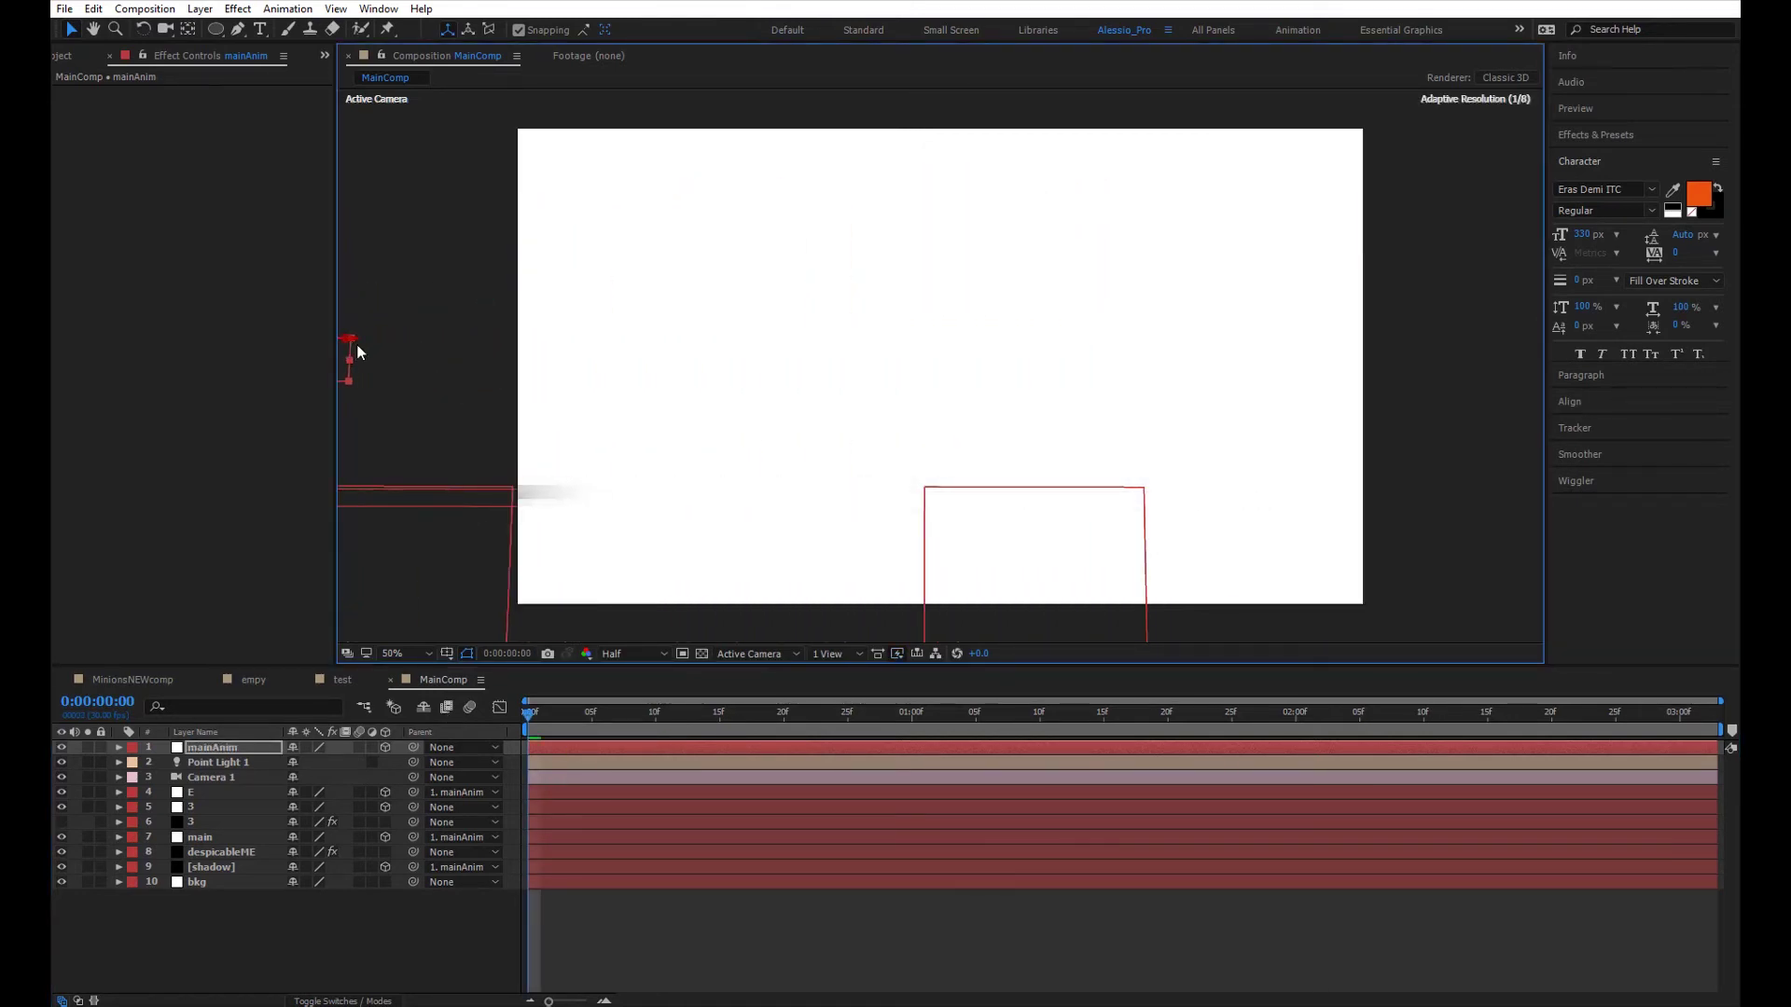
{"action": "key", "text": "ctrl+z"}
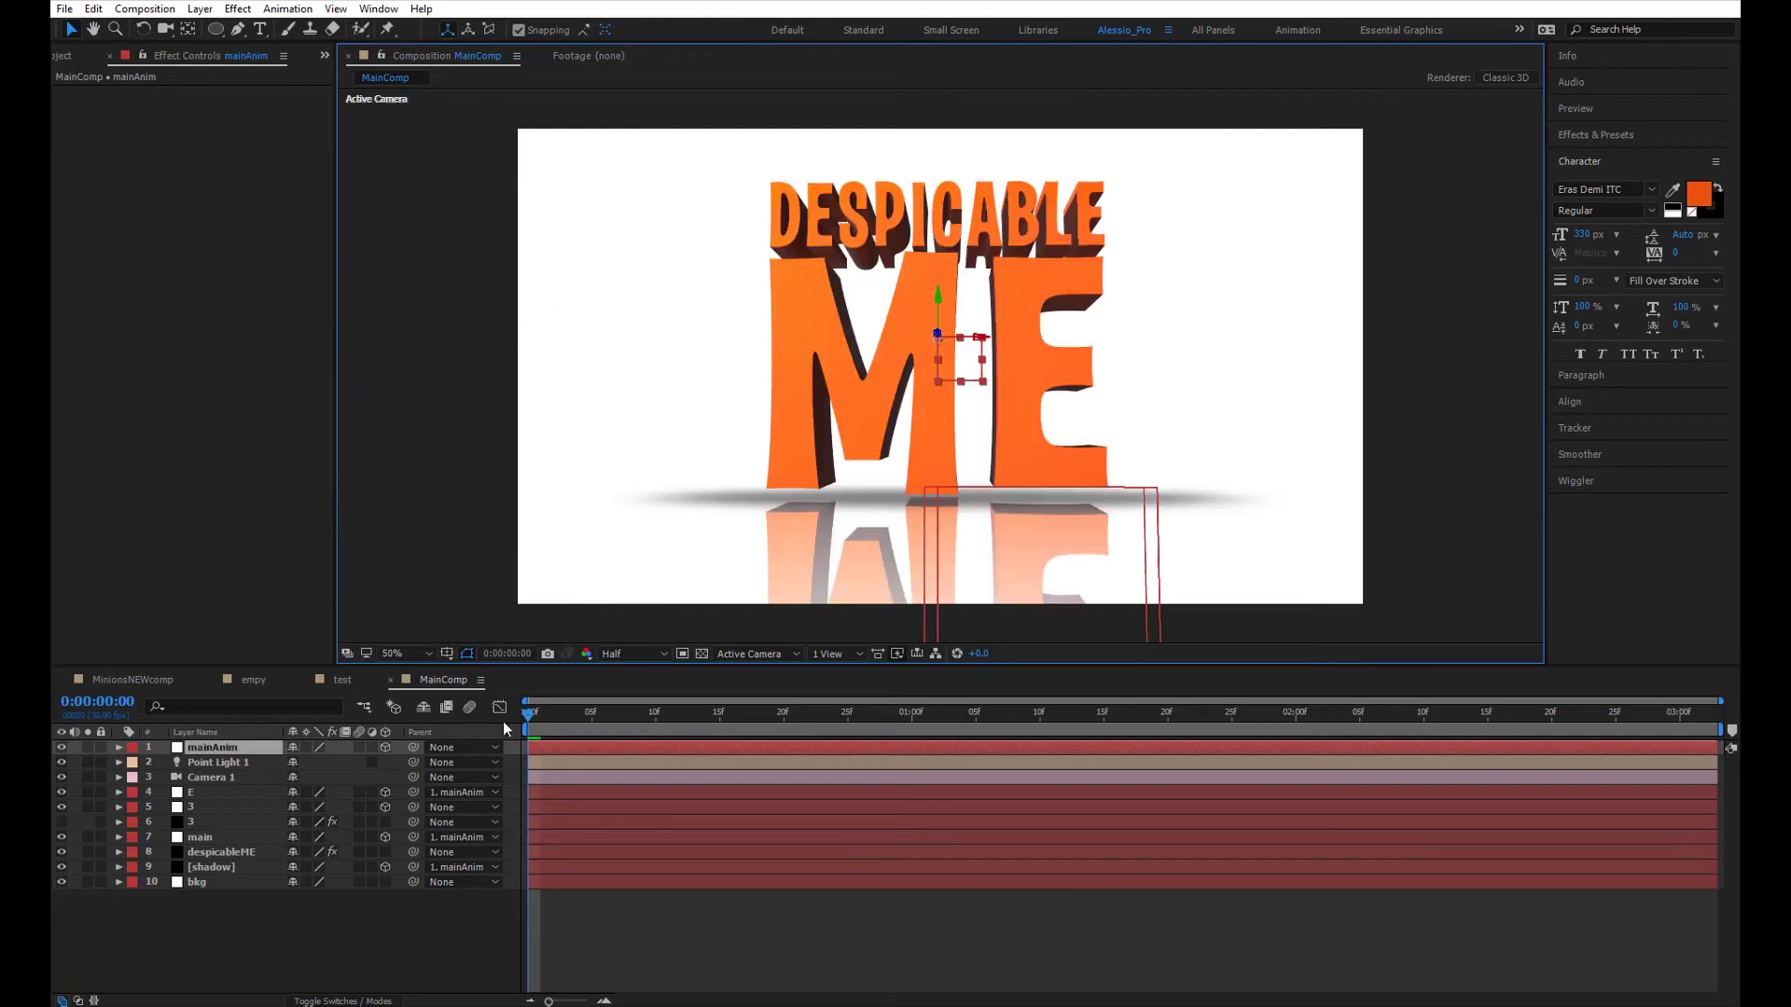
- Create a Position keyframe on mainAnim at the first frame and move it to 3 seconds
{"action": "key", "text": "p"}
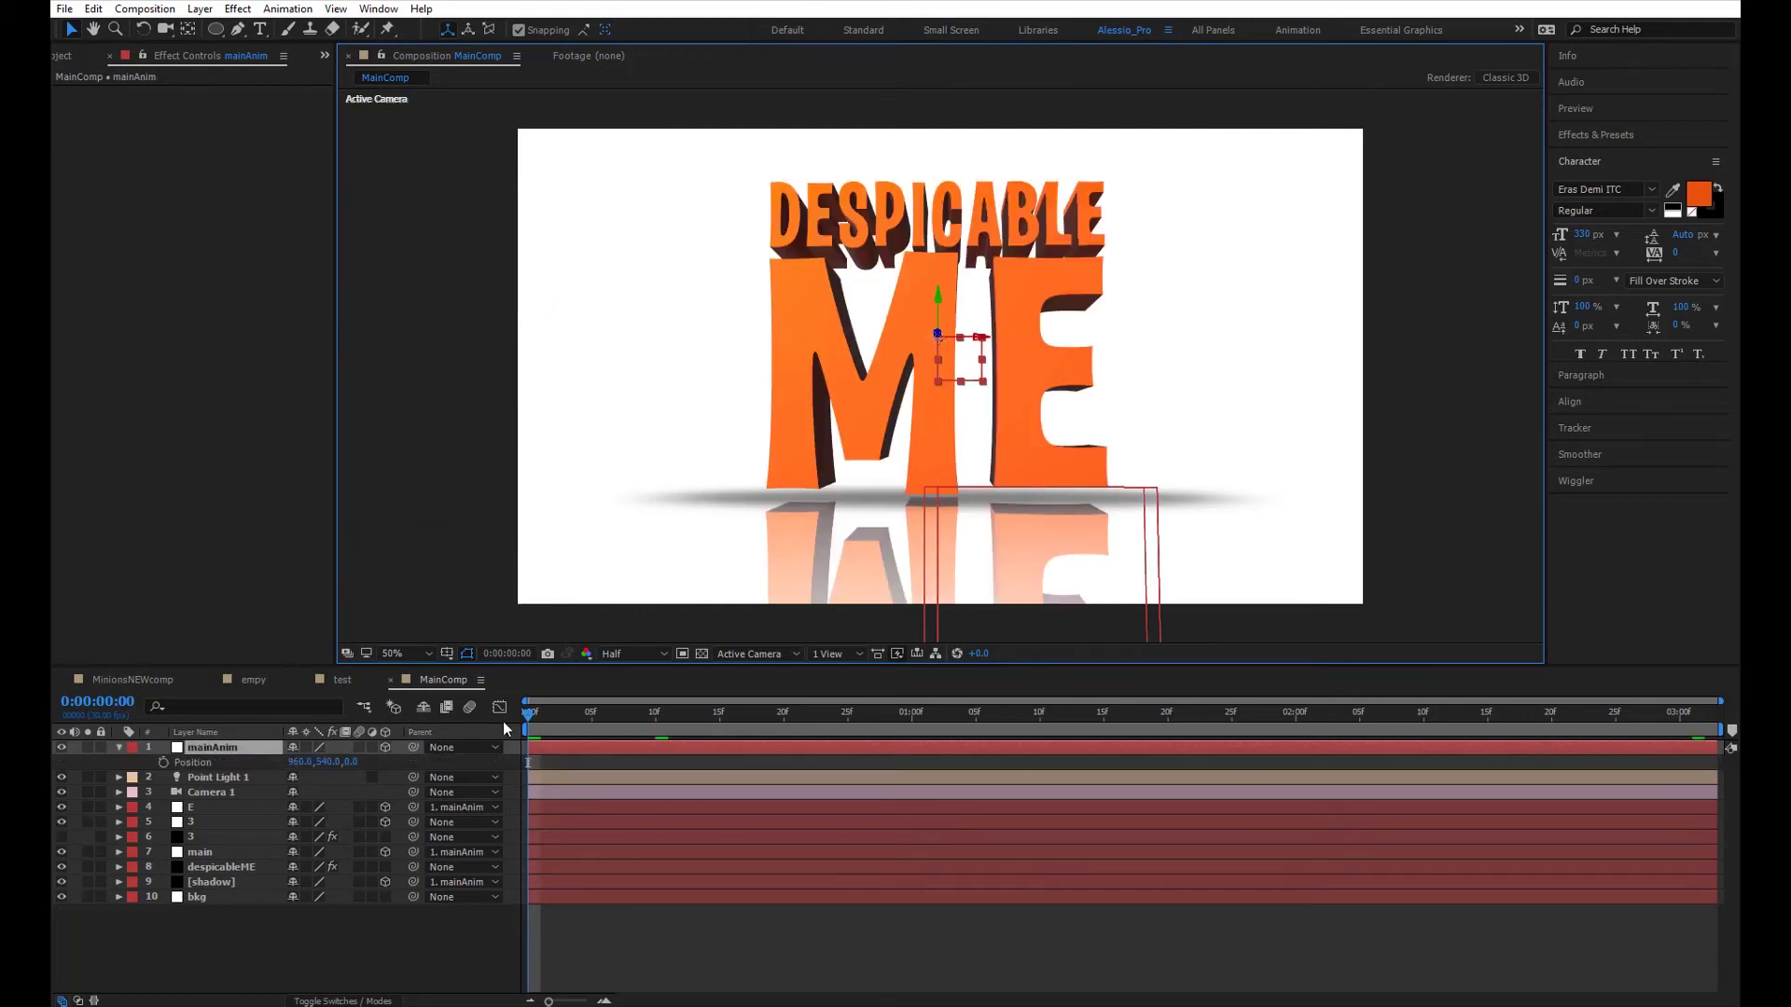
{"action": "left_click", "coordinate": [163, 762]}
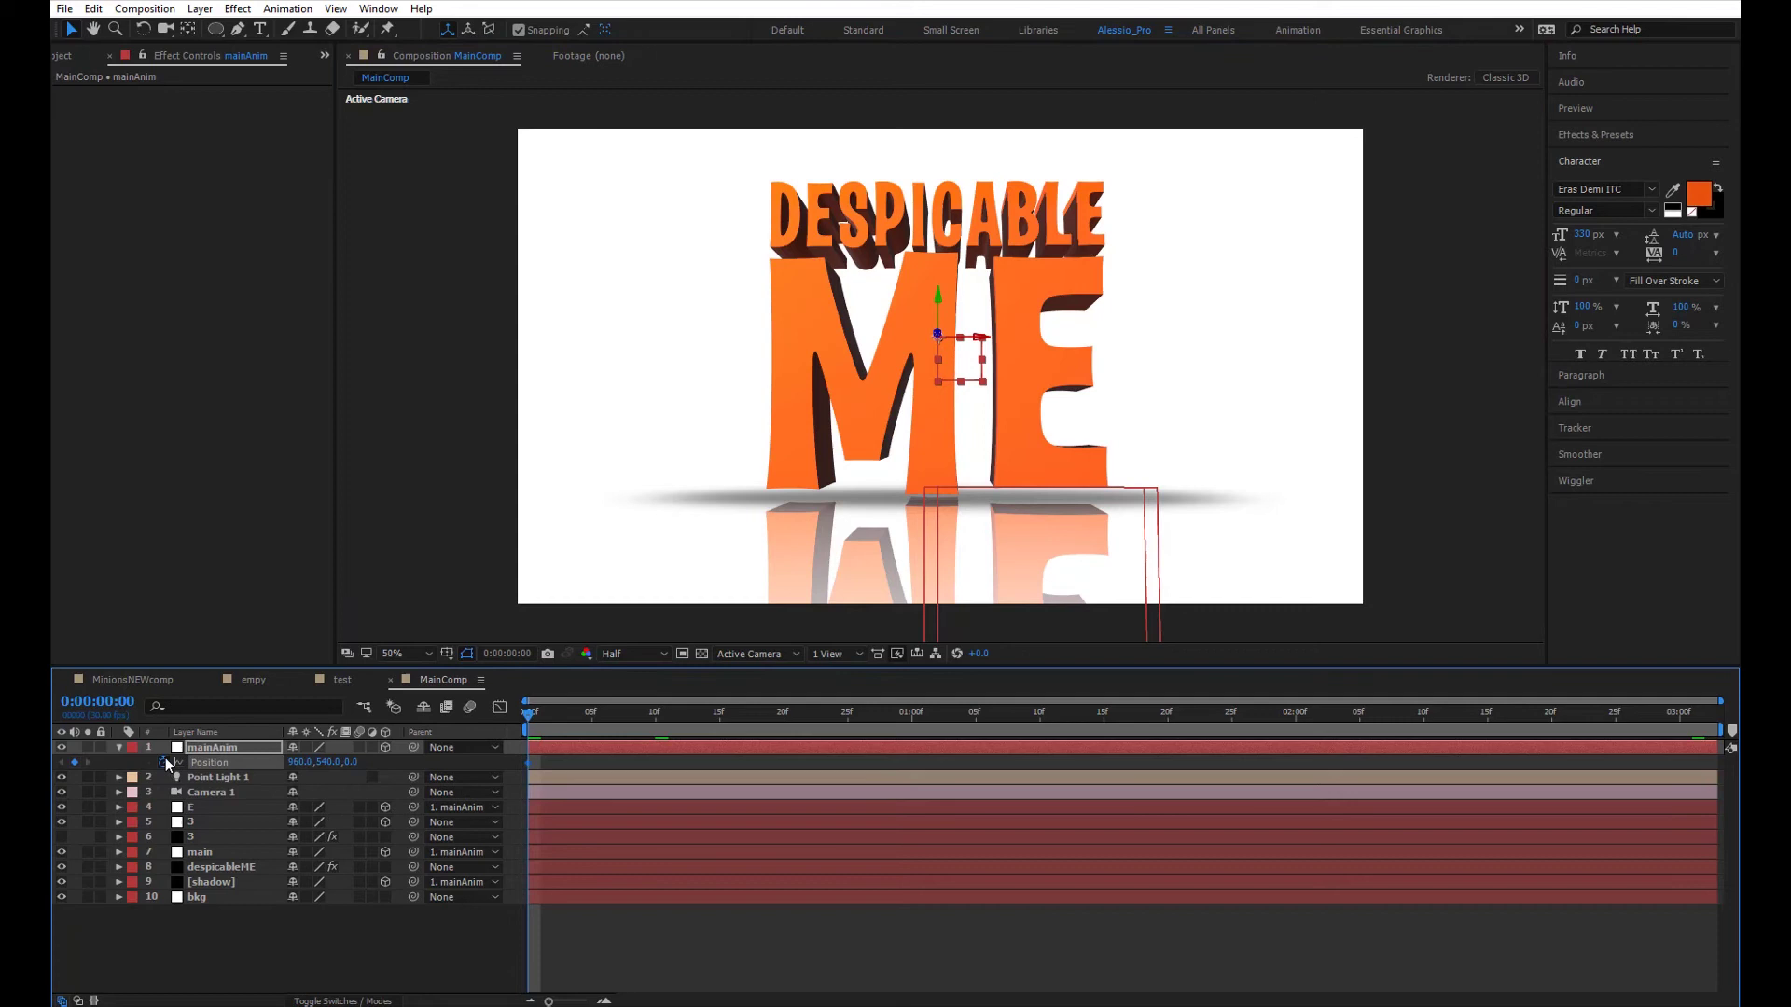
{"action": "left_click_drag", "start_coordinate": [527, 763], "coordinate": [569, 763]}
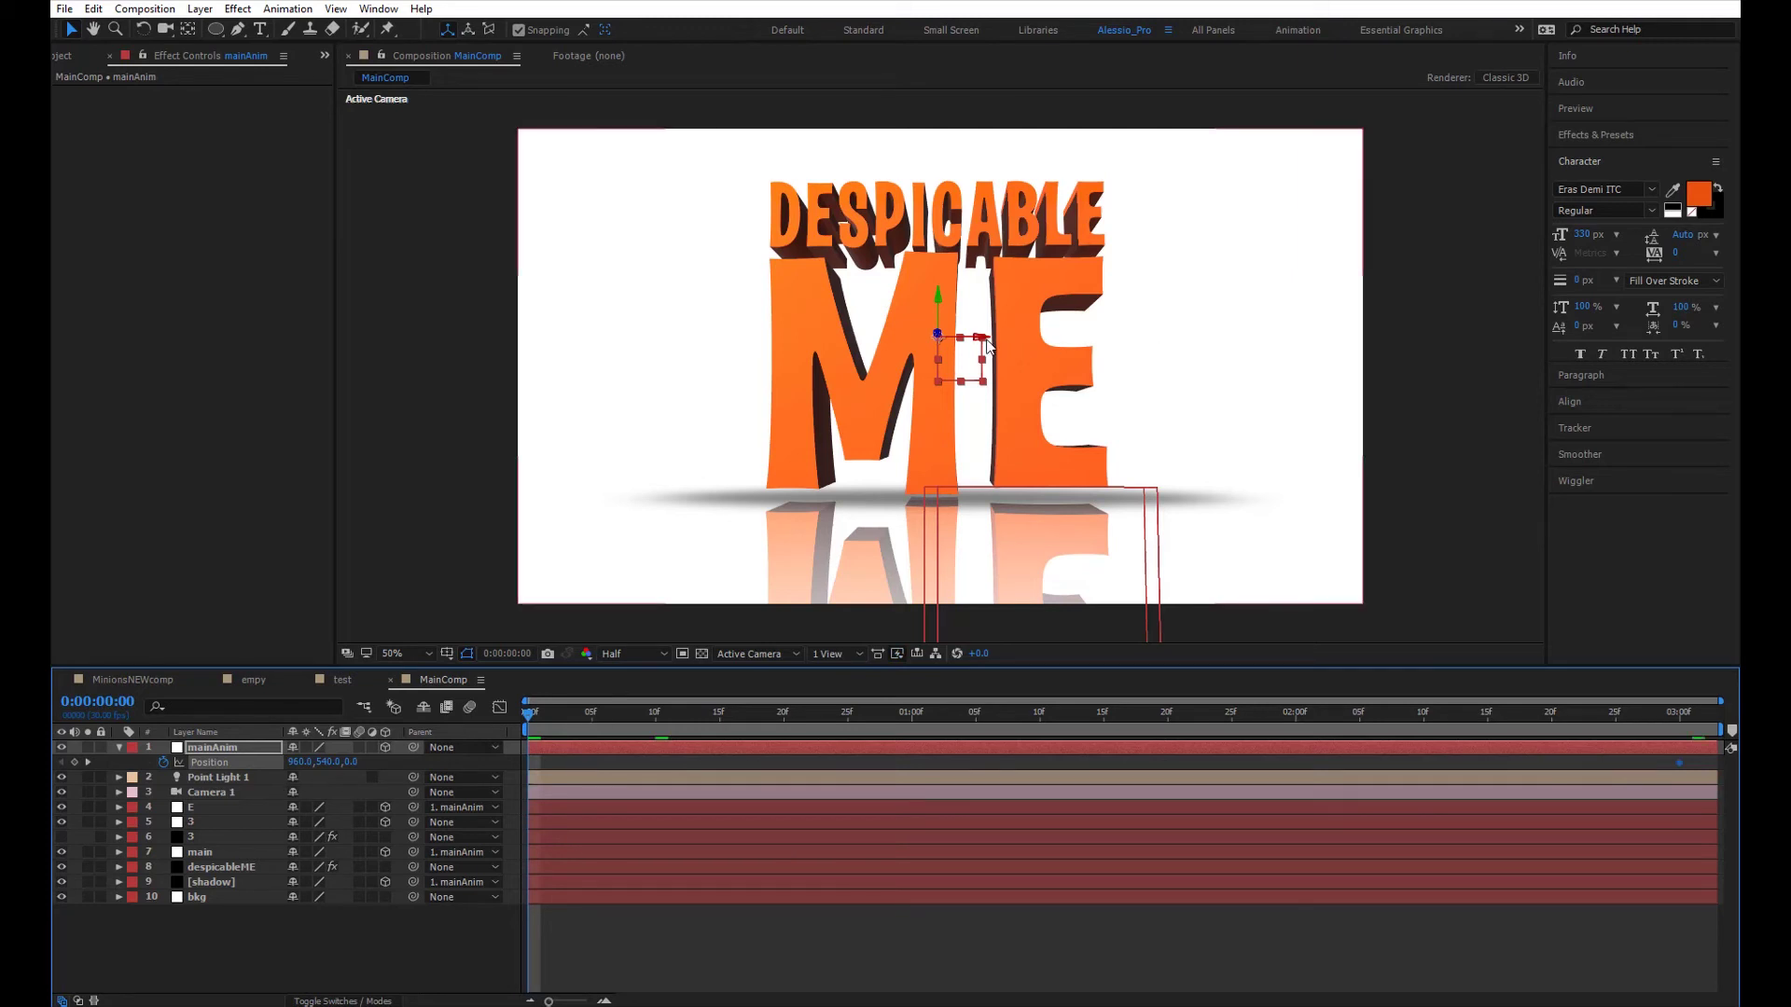
- At the first frame, slide the mainAnim null left until the whole title and its shadow sit outside the composition
{"action": "left_click_drag", "start_coordinate": [921, 332], "coordinate": [249, 425]}
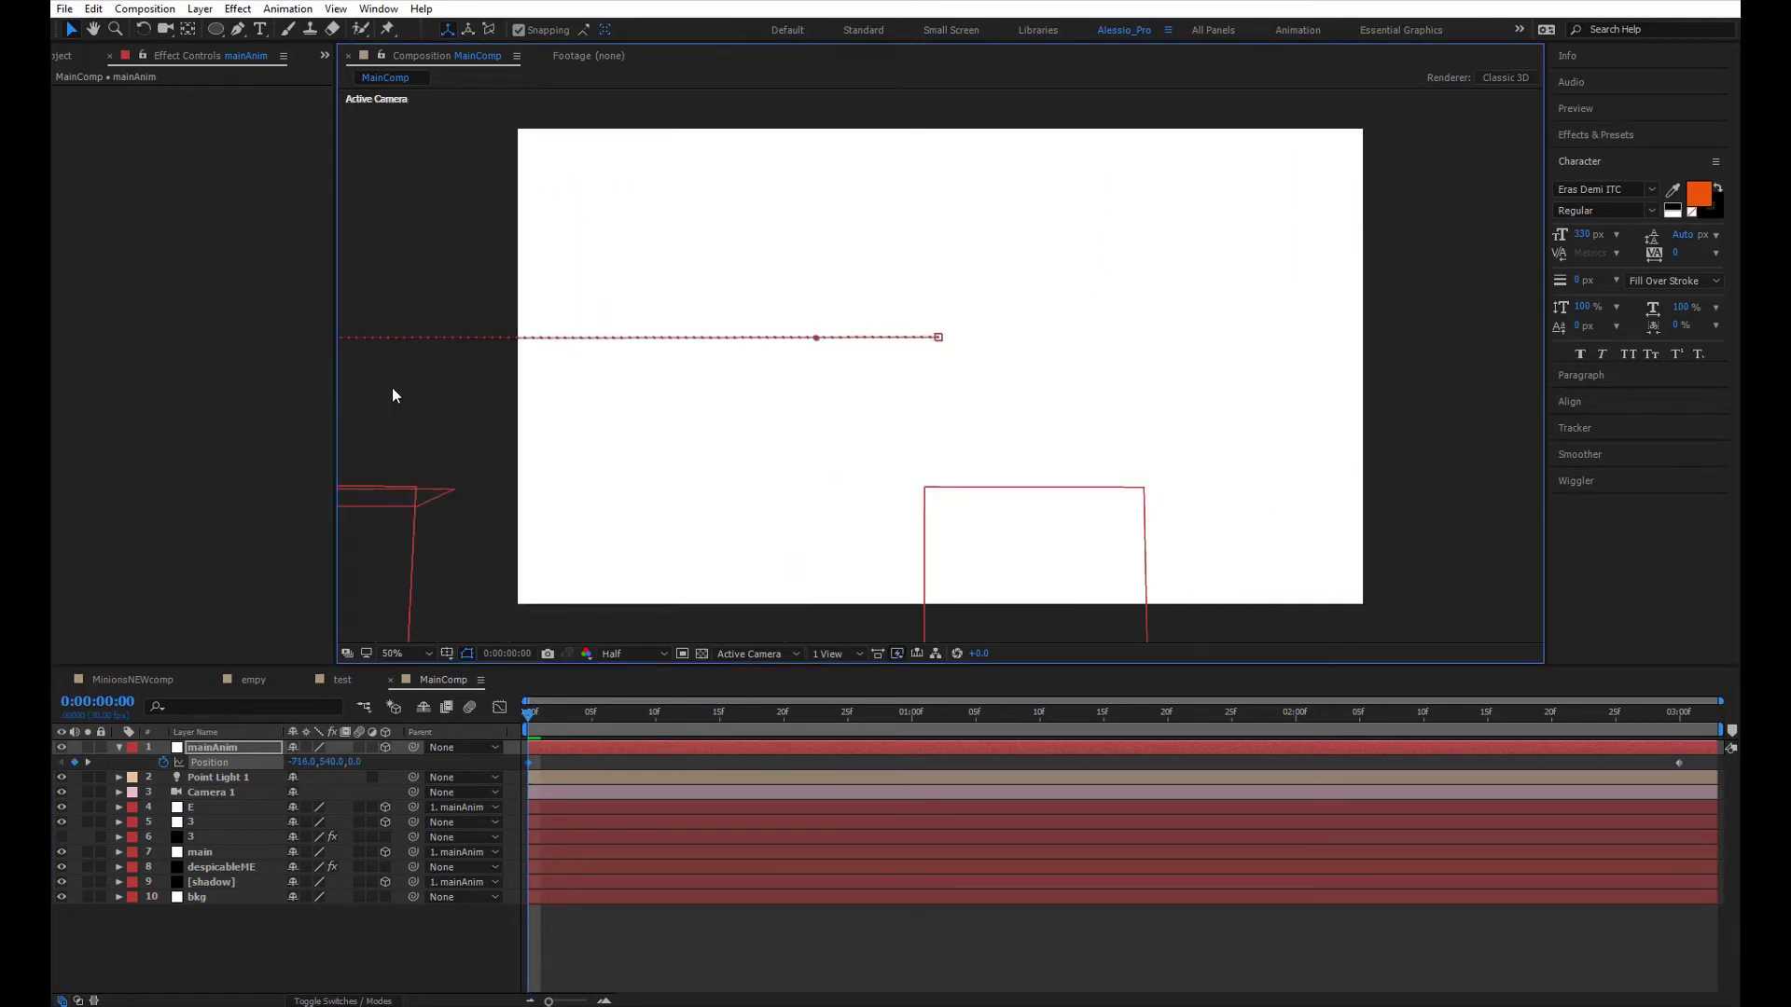
{"action": "key", "text": "comma"}
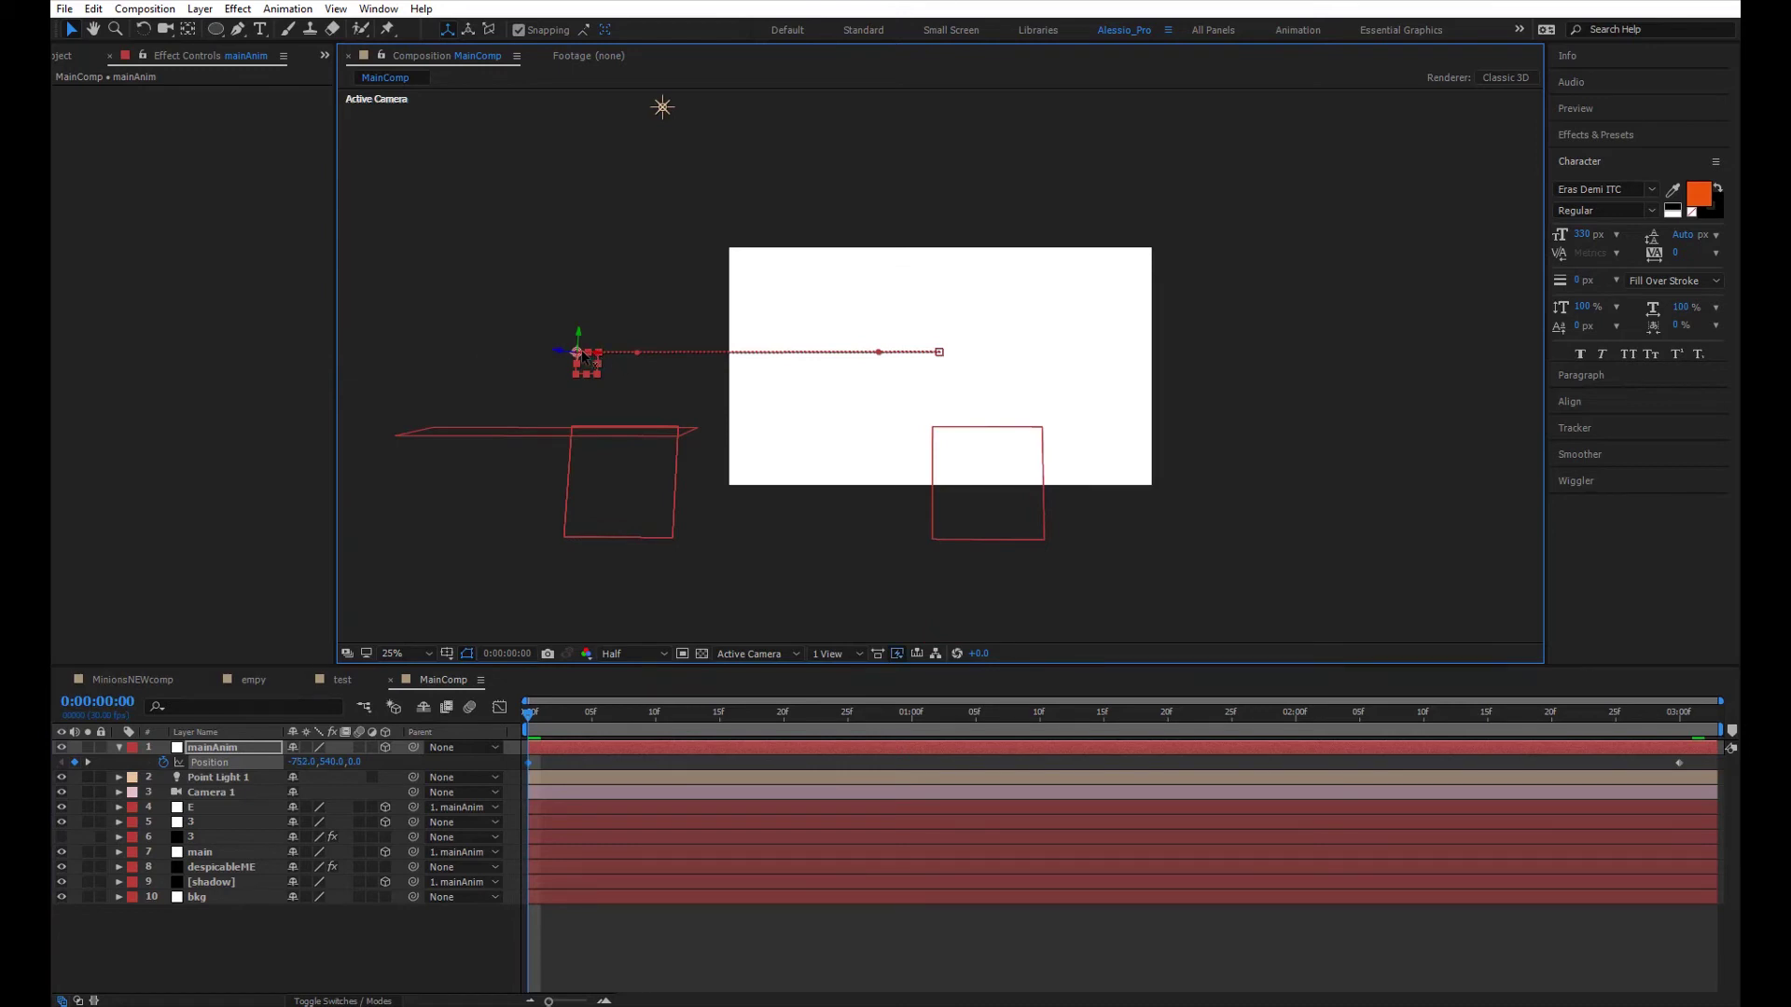
{"action": "left_click_drag", "start_coordinate": [582, 355], "coordinate": [574, 351]}
{"action": "scroll", "coordinate": [827, 433], "scroll_direction": "up", "scroll_amount": 2}
{"action": "left_click_drag", "start_coordinate": [552, 712], "coordinate": [520, 708]}
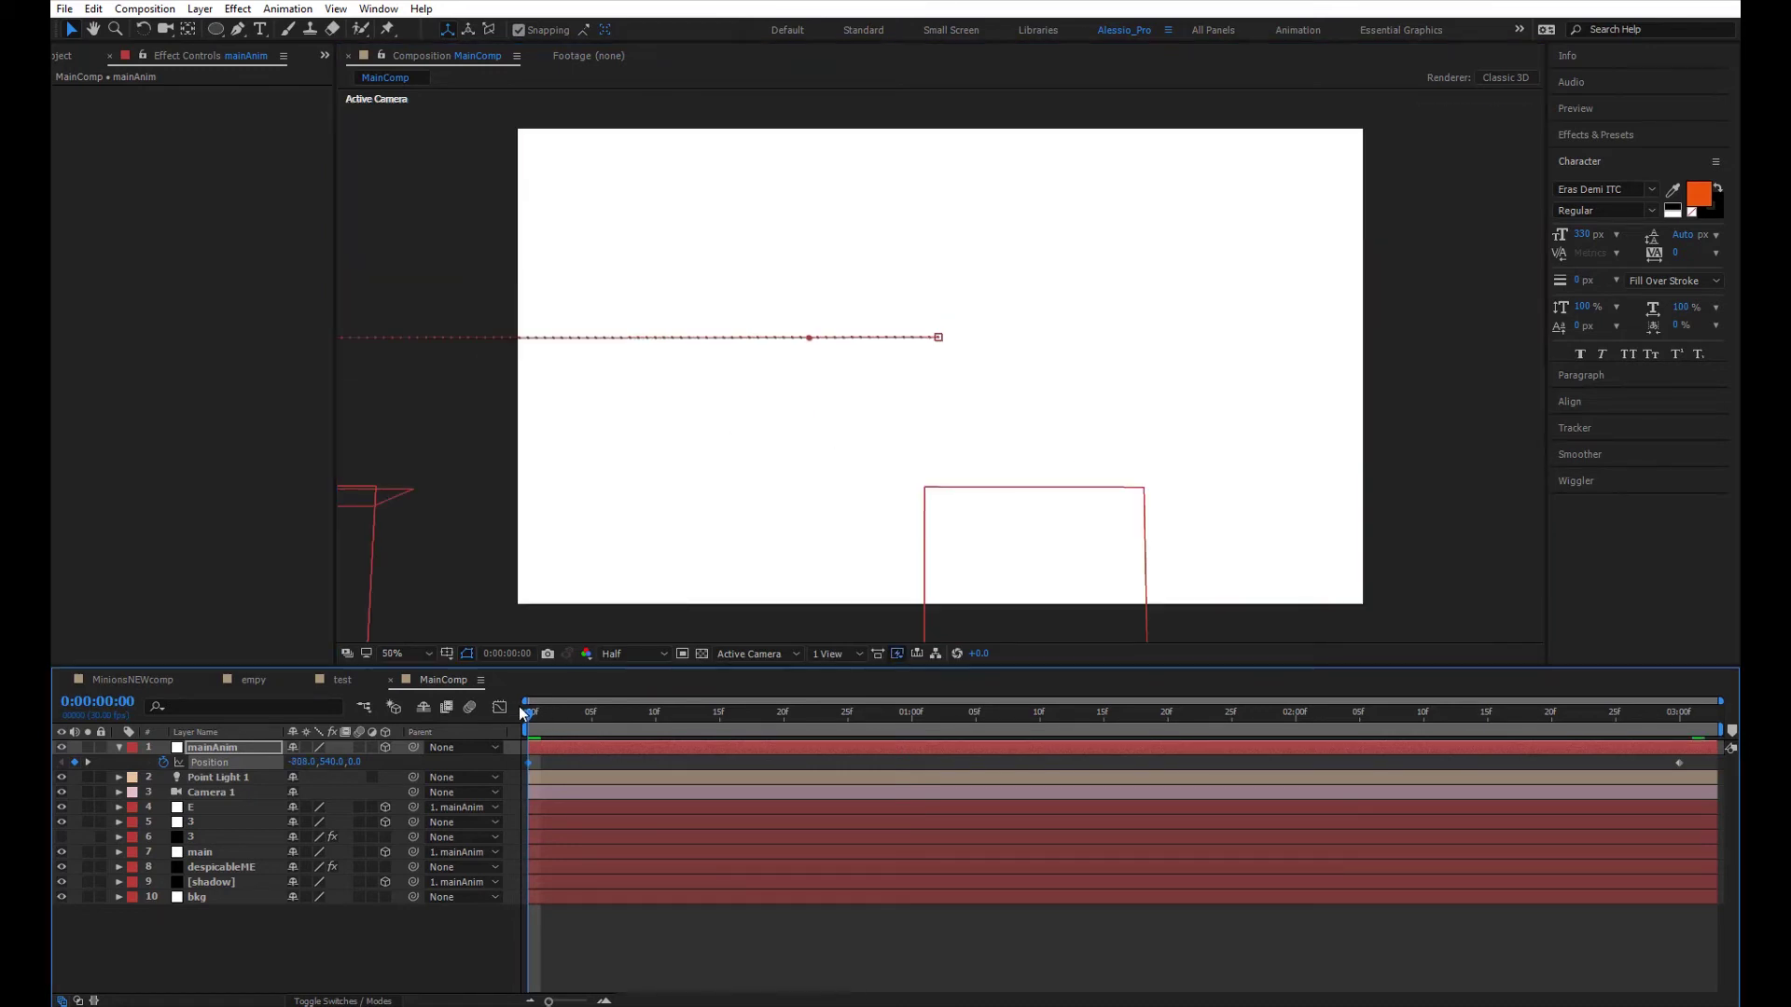
- Set the preview resolution to Third and play back the title's slide-in from the start
{"action": "left_click", "coordinate": [620, 653]}
{"action": "left_click", "coordinate": [615, 737]}
{"action": "key", "text": "space"}
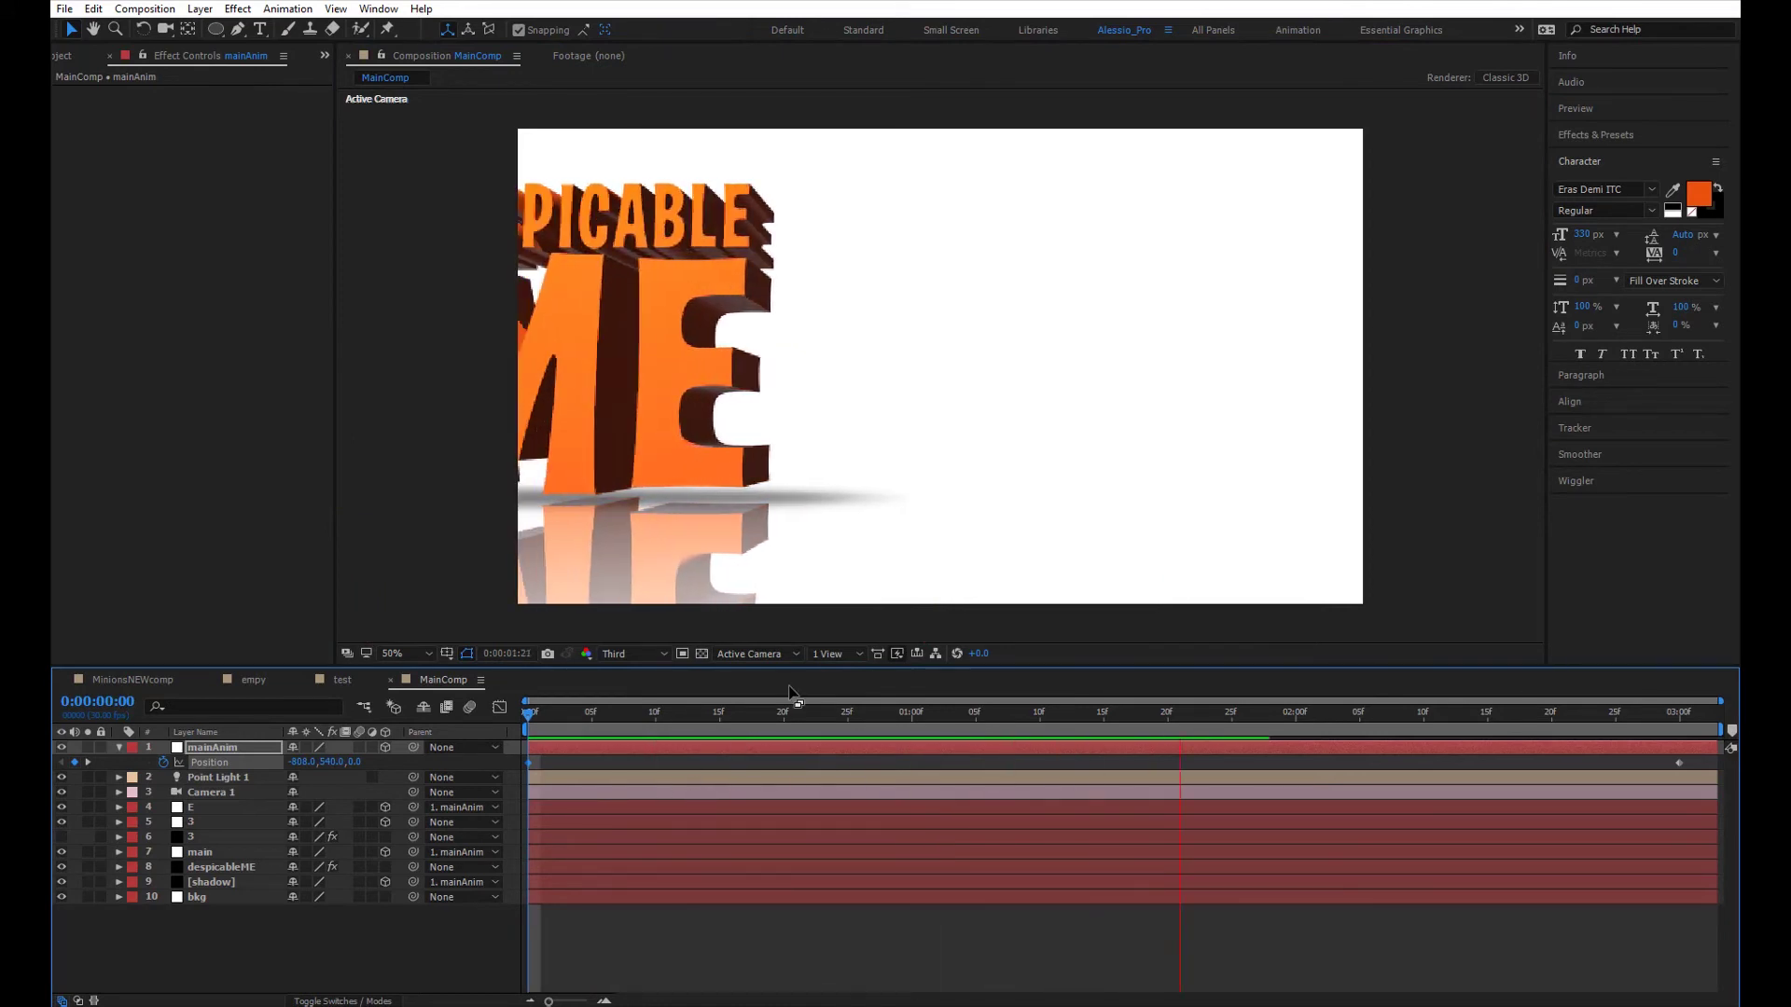
{"action": "left_click_drag", "start_coordinate": [948, 708], "coordinate": [718, 706]}
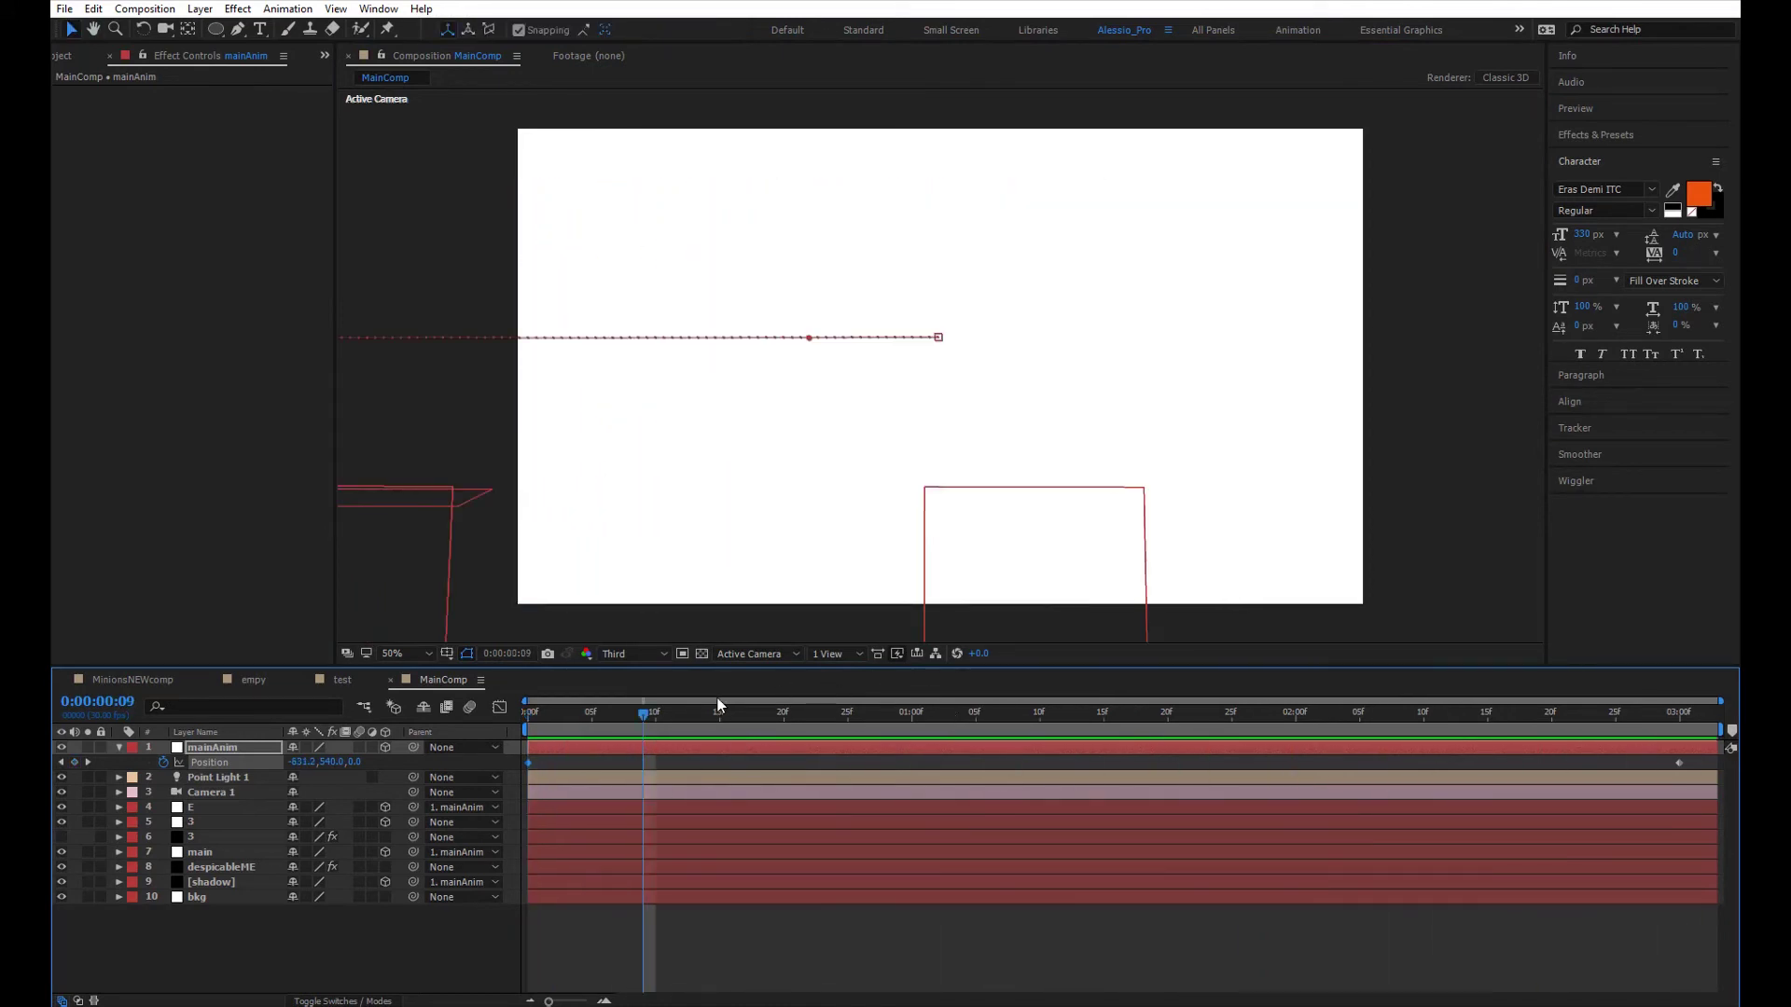
{"action": "key", "text": "space"}
{"action": "left_click_drag", "start_coordinate": [593, 715], "coordinate": [413, 725]}
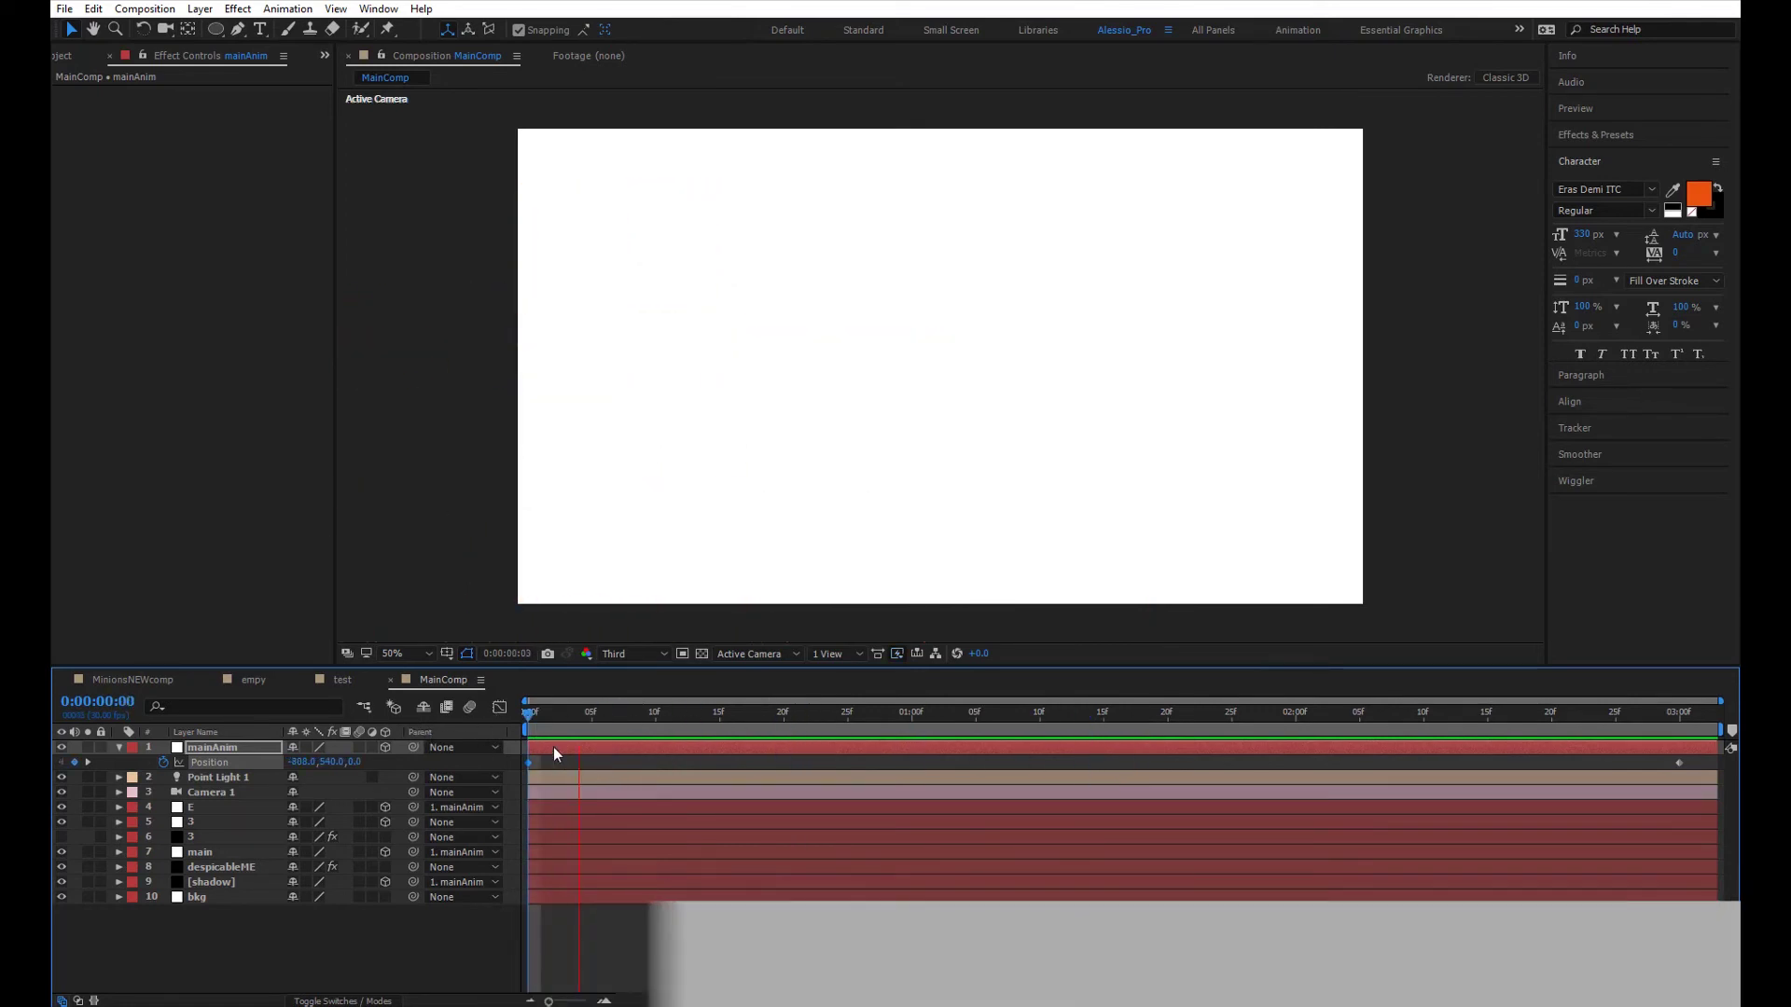
{"action": "key", "text": "space"}
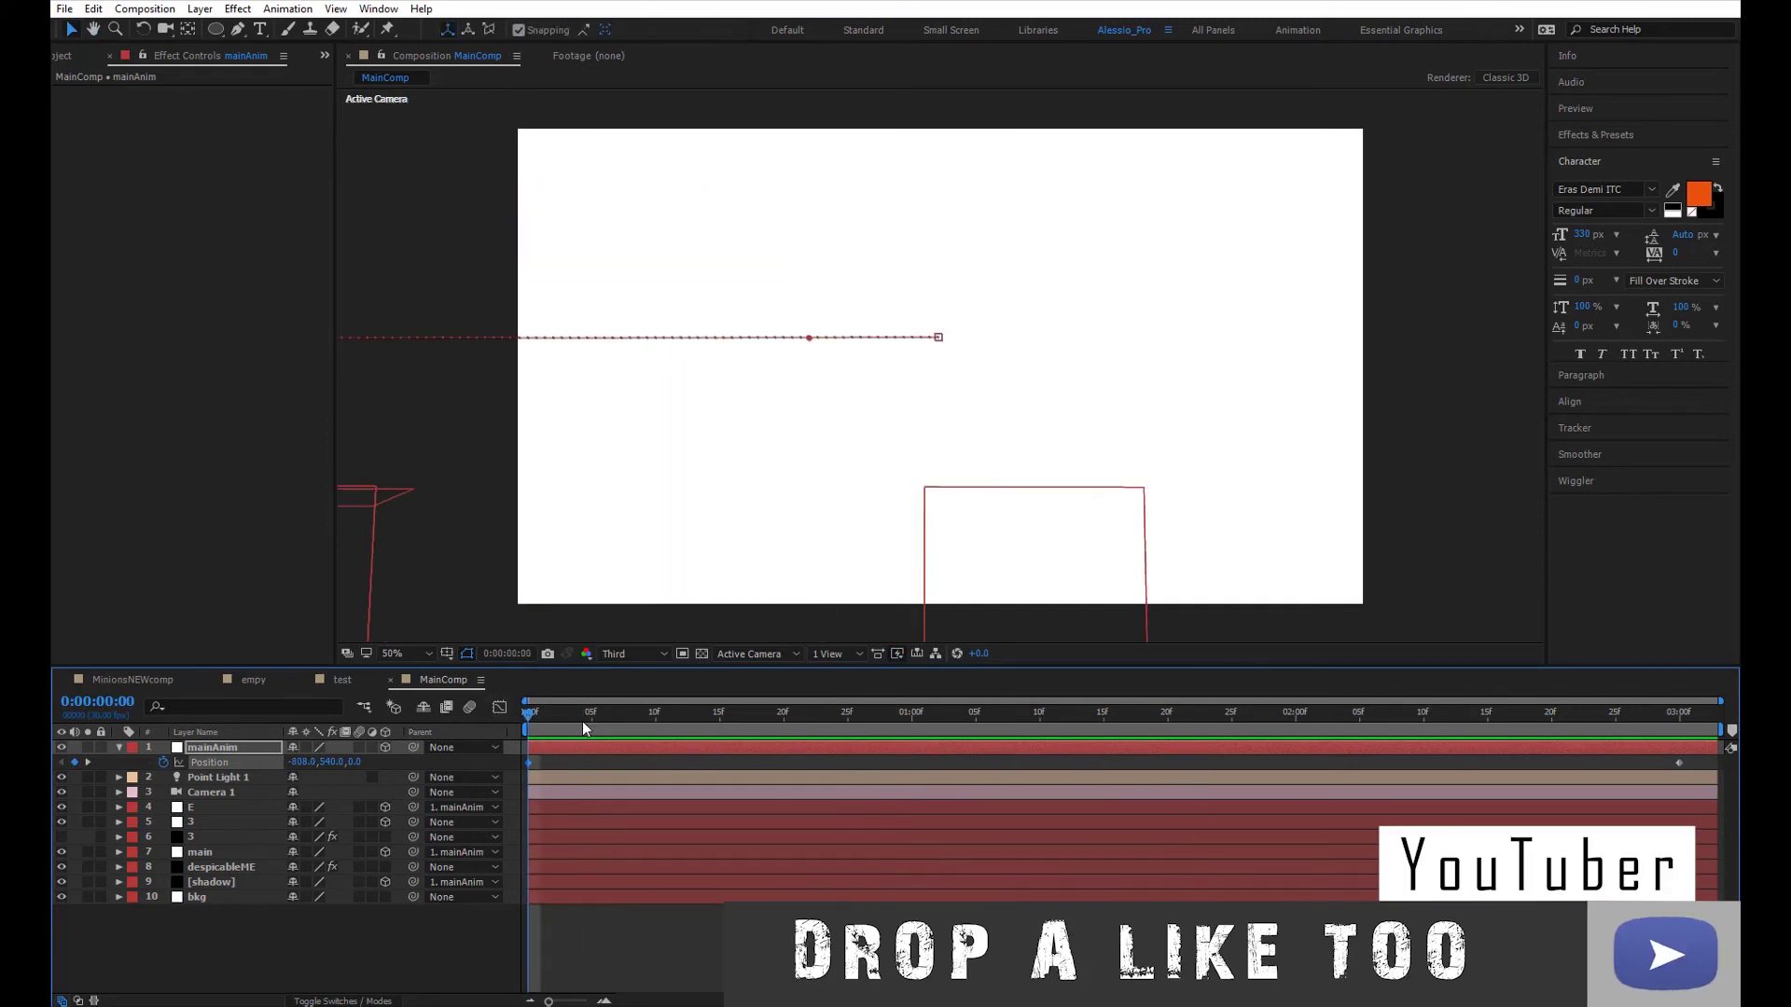
{"action": "key", "text": "space"}
- Shorten the slide-in by moving mainAnim's final Position keyframe to 0:00:01:05, and preview it from the start
{"action": "left_click", "coordinate": [914, 713]}
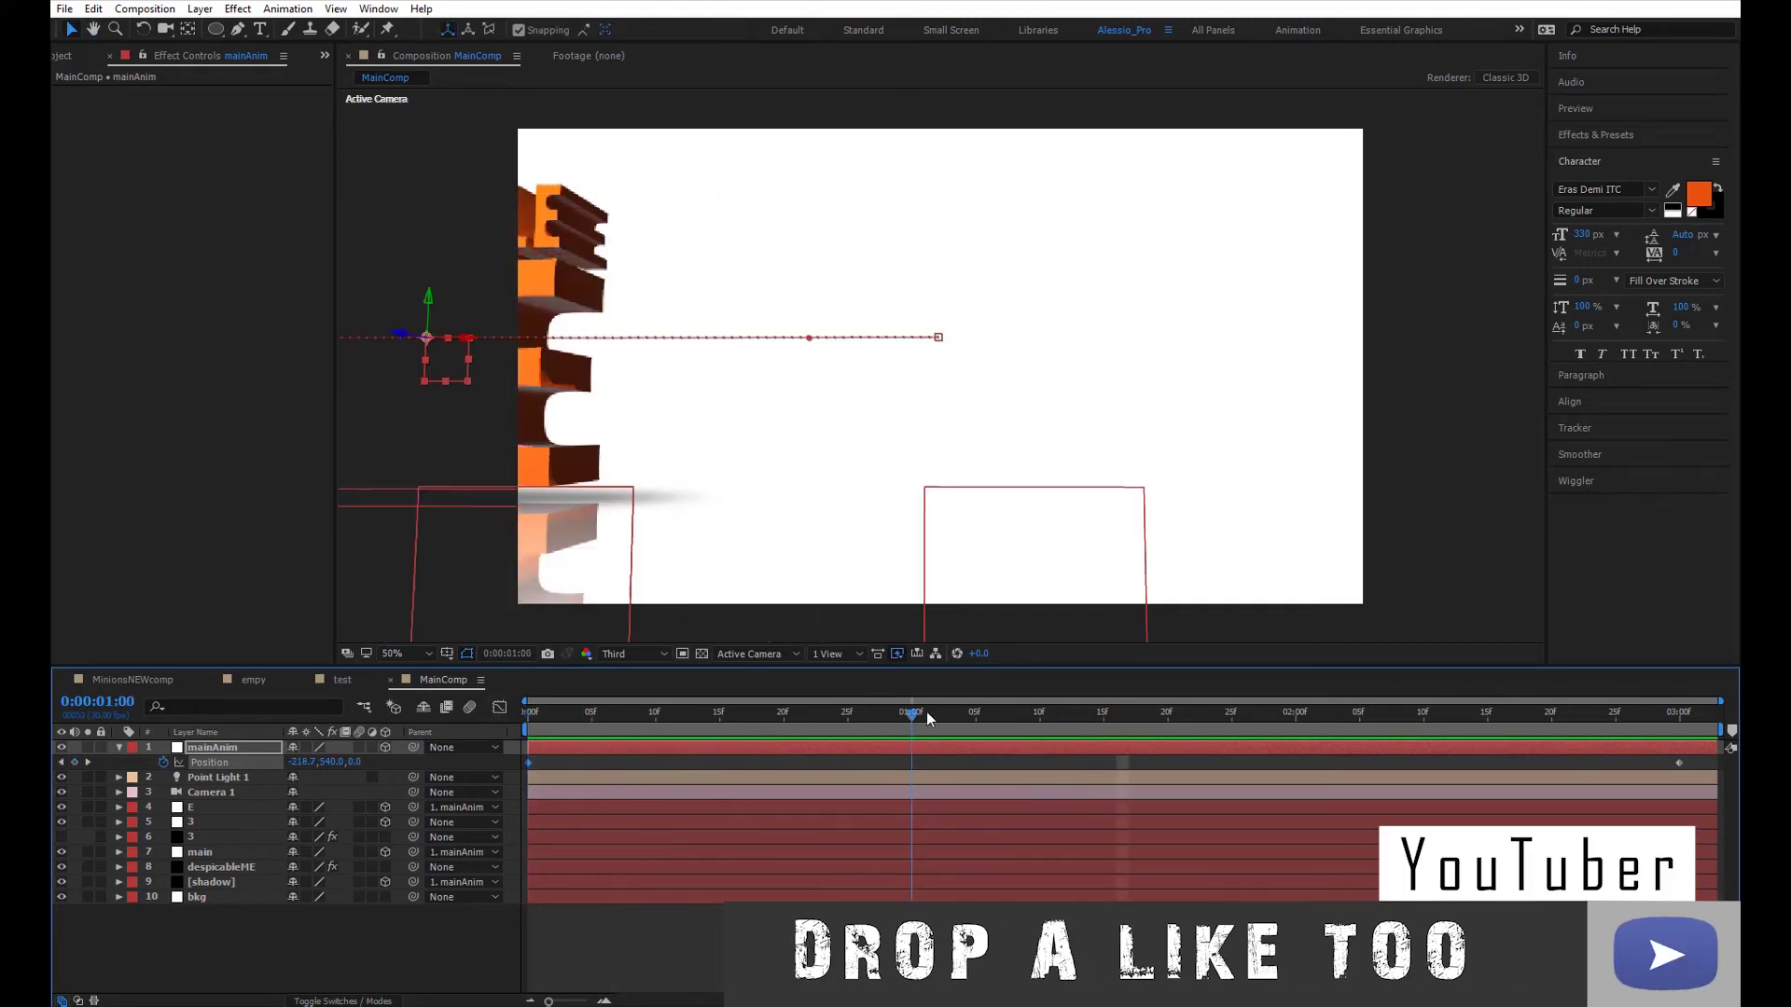
{"action": "left_click_drag", "start_coordinate": [926, 715], "coordinate": [977, 720]}
{"action": "left_click_drag", "start_coordinate": [1675, 764], "coordinate": [975, 776]}
{"action": "left_click_drag", "start_coordinate": [848, 713], "coordinate": [502, 713]}
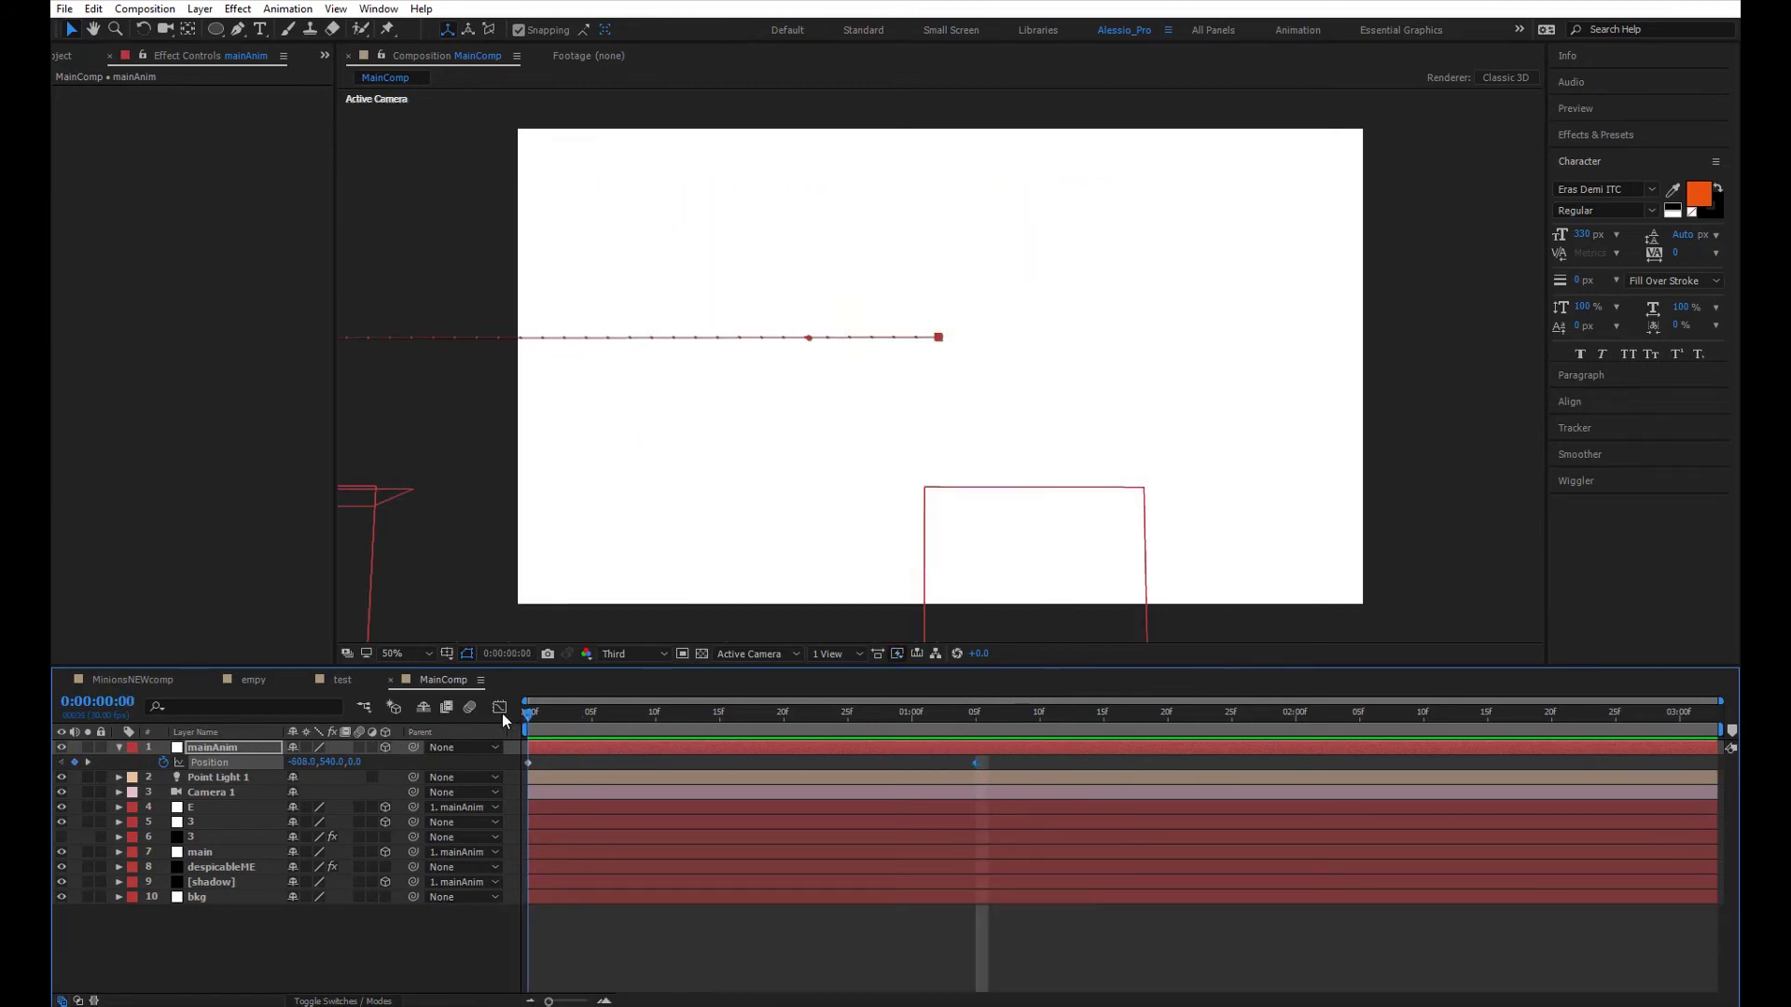
{"action": "key", "text": "space"}
- Place mainAnim's final Position keyframe at frame 20 and apply Easy Ease to both Position keyframes
{"action": "right_click", "coordinate": [784, 763]}
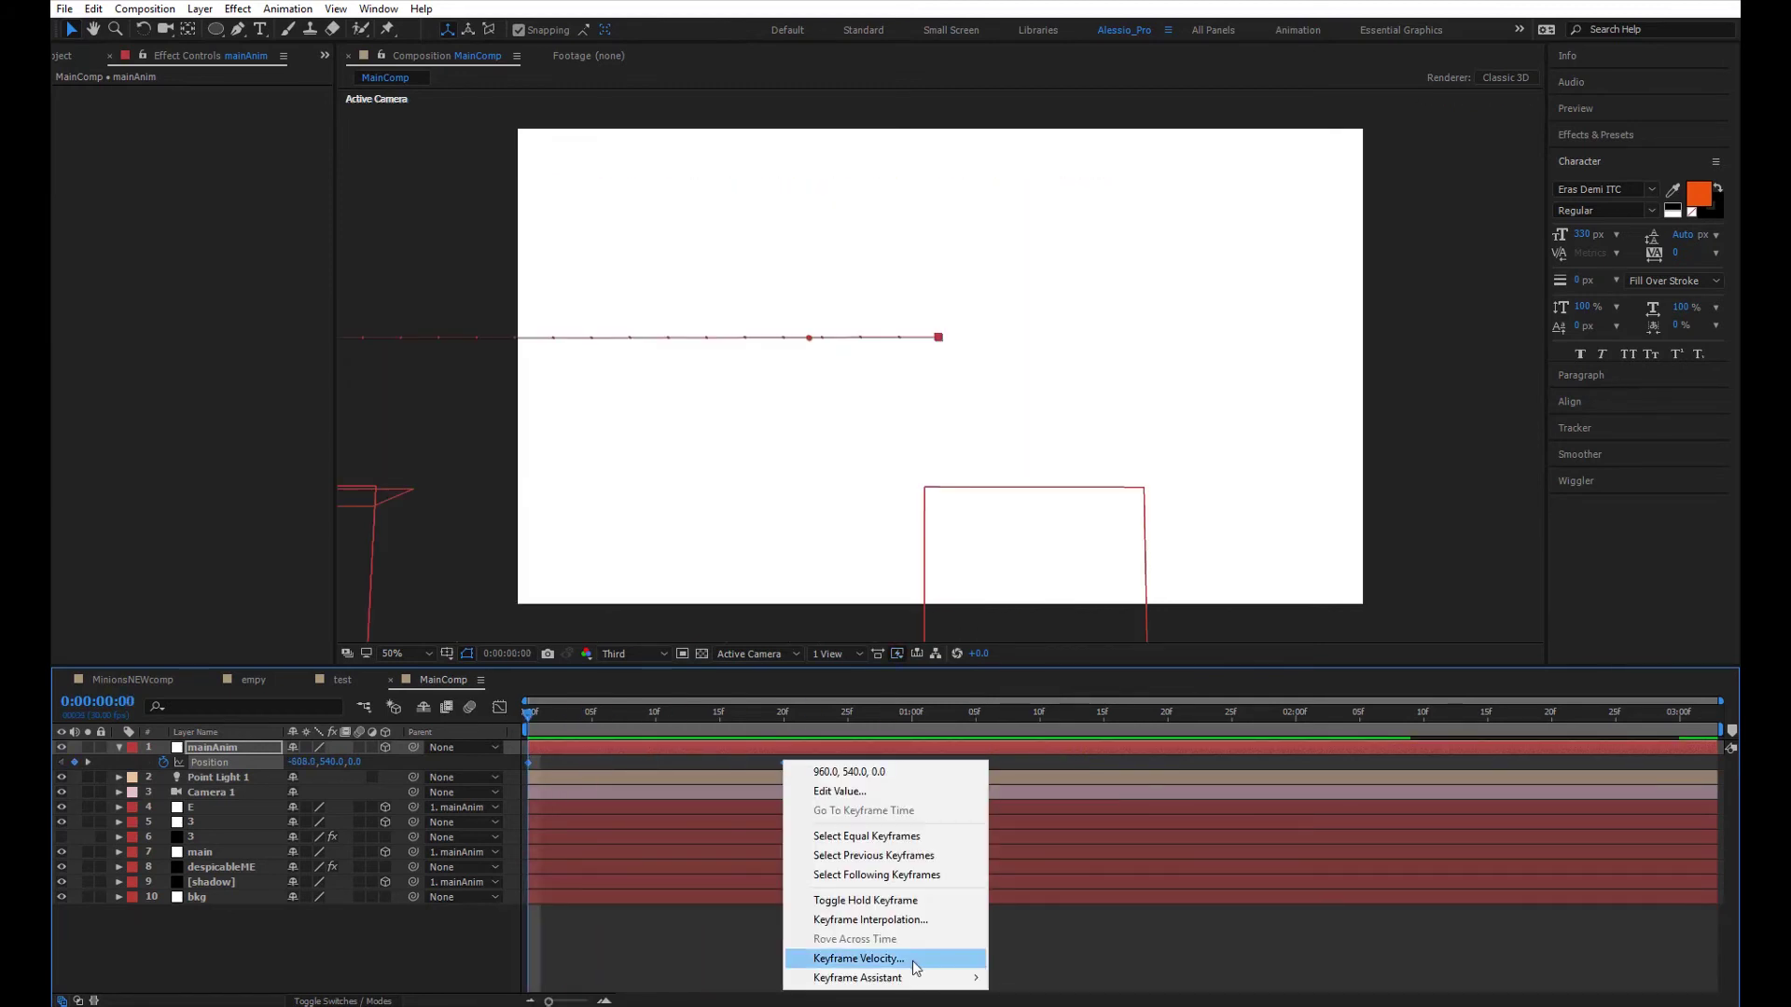
{"action": "mouse_move", "coordinate": [932, 977]}
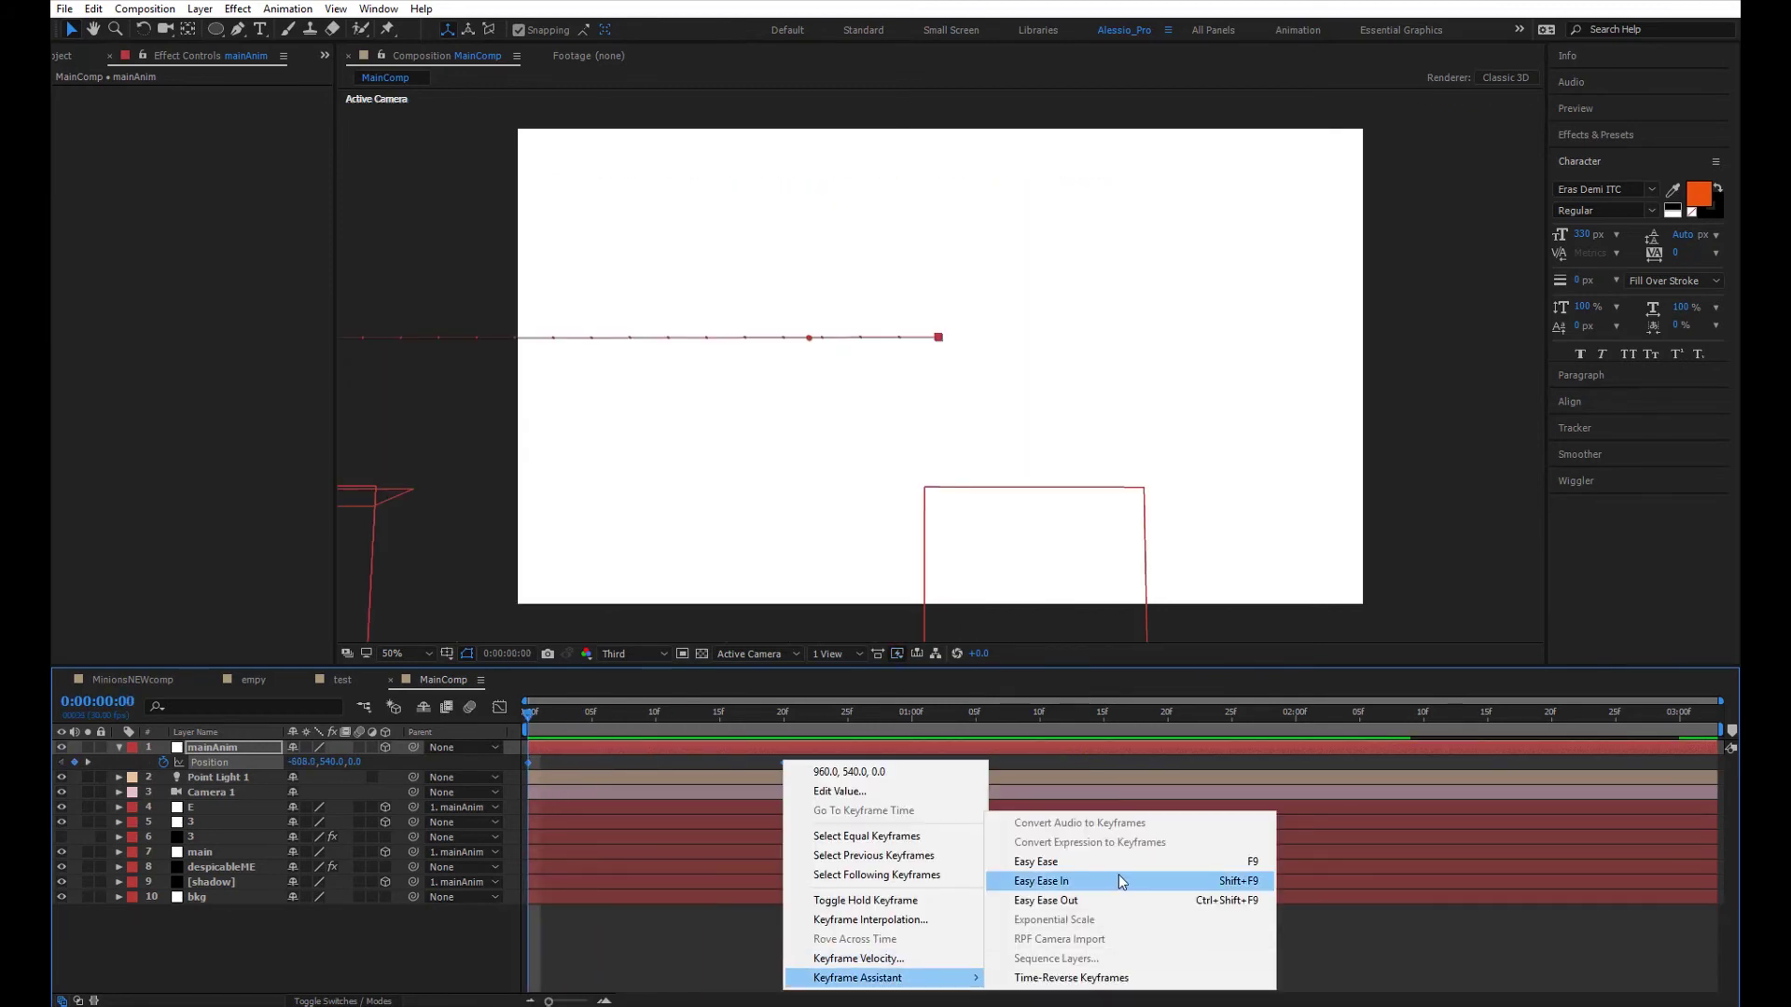
{"action": "left_click", "coordinate": [1119, 873]}
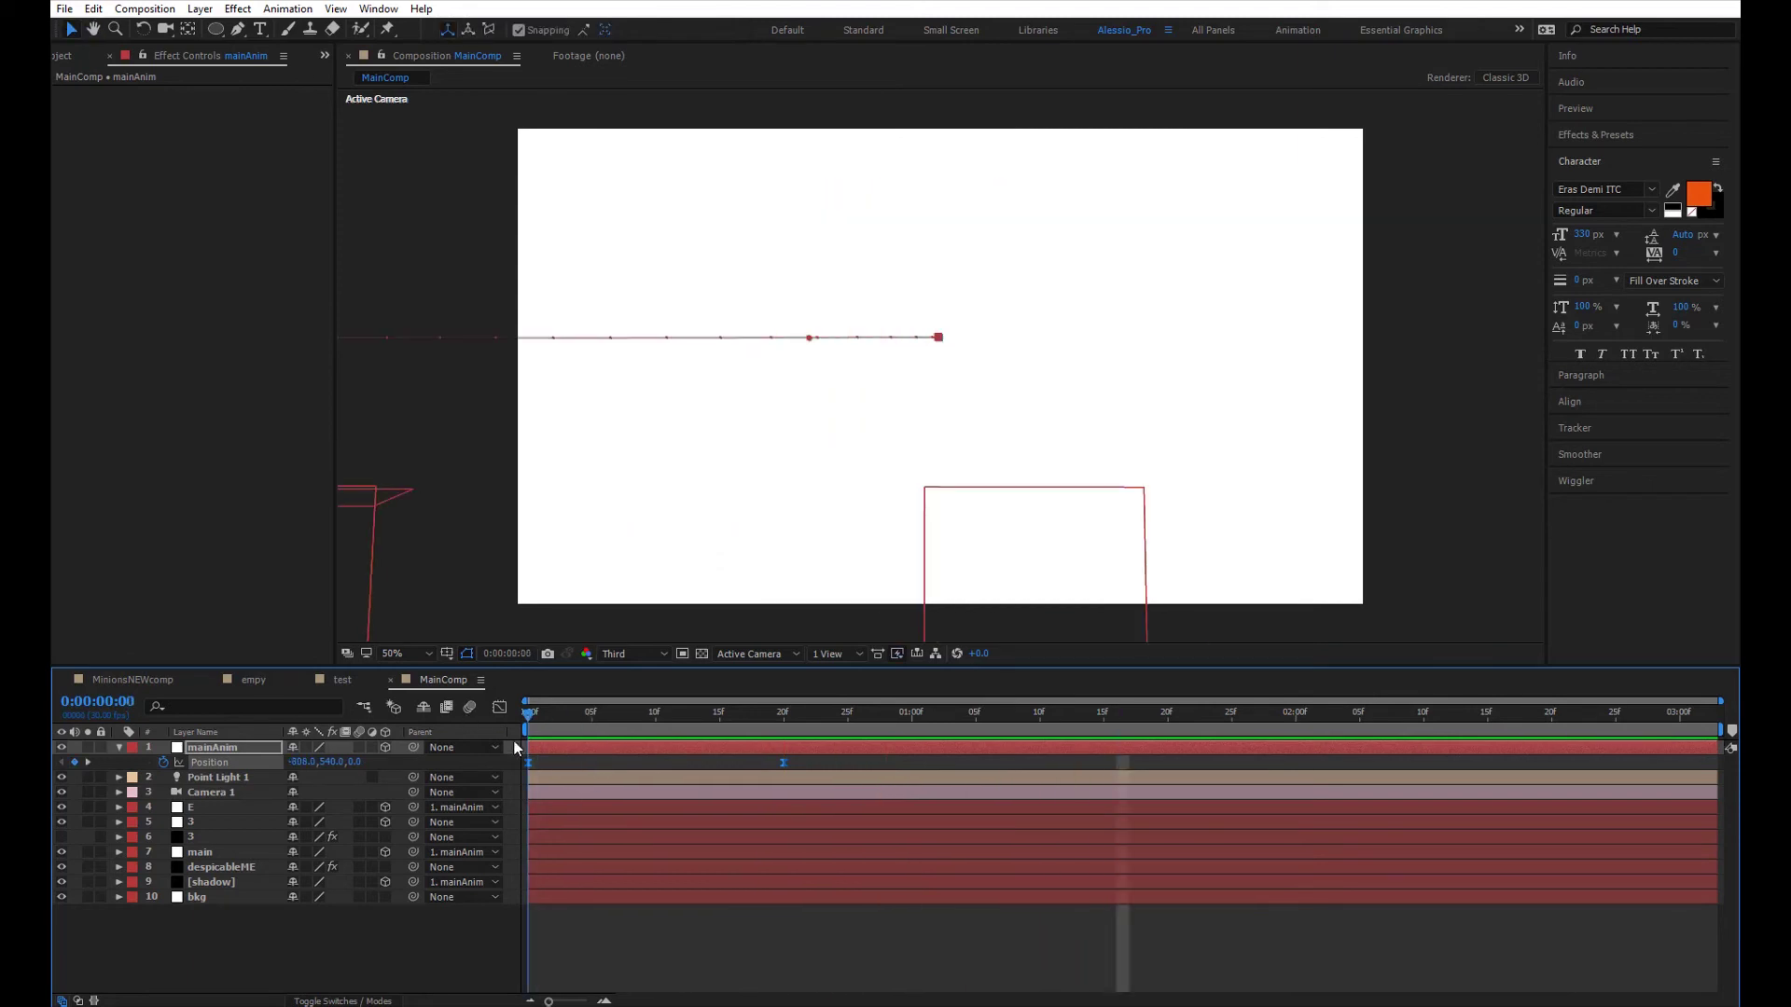
- In mainAnim's Position speed graph, adjust both keyframes' influence handles so the slide-in eases gradually into its stop
{"action": "left_click", "coordinate": [500, 707]}
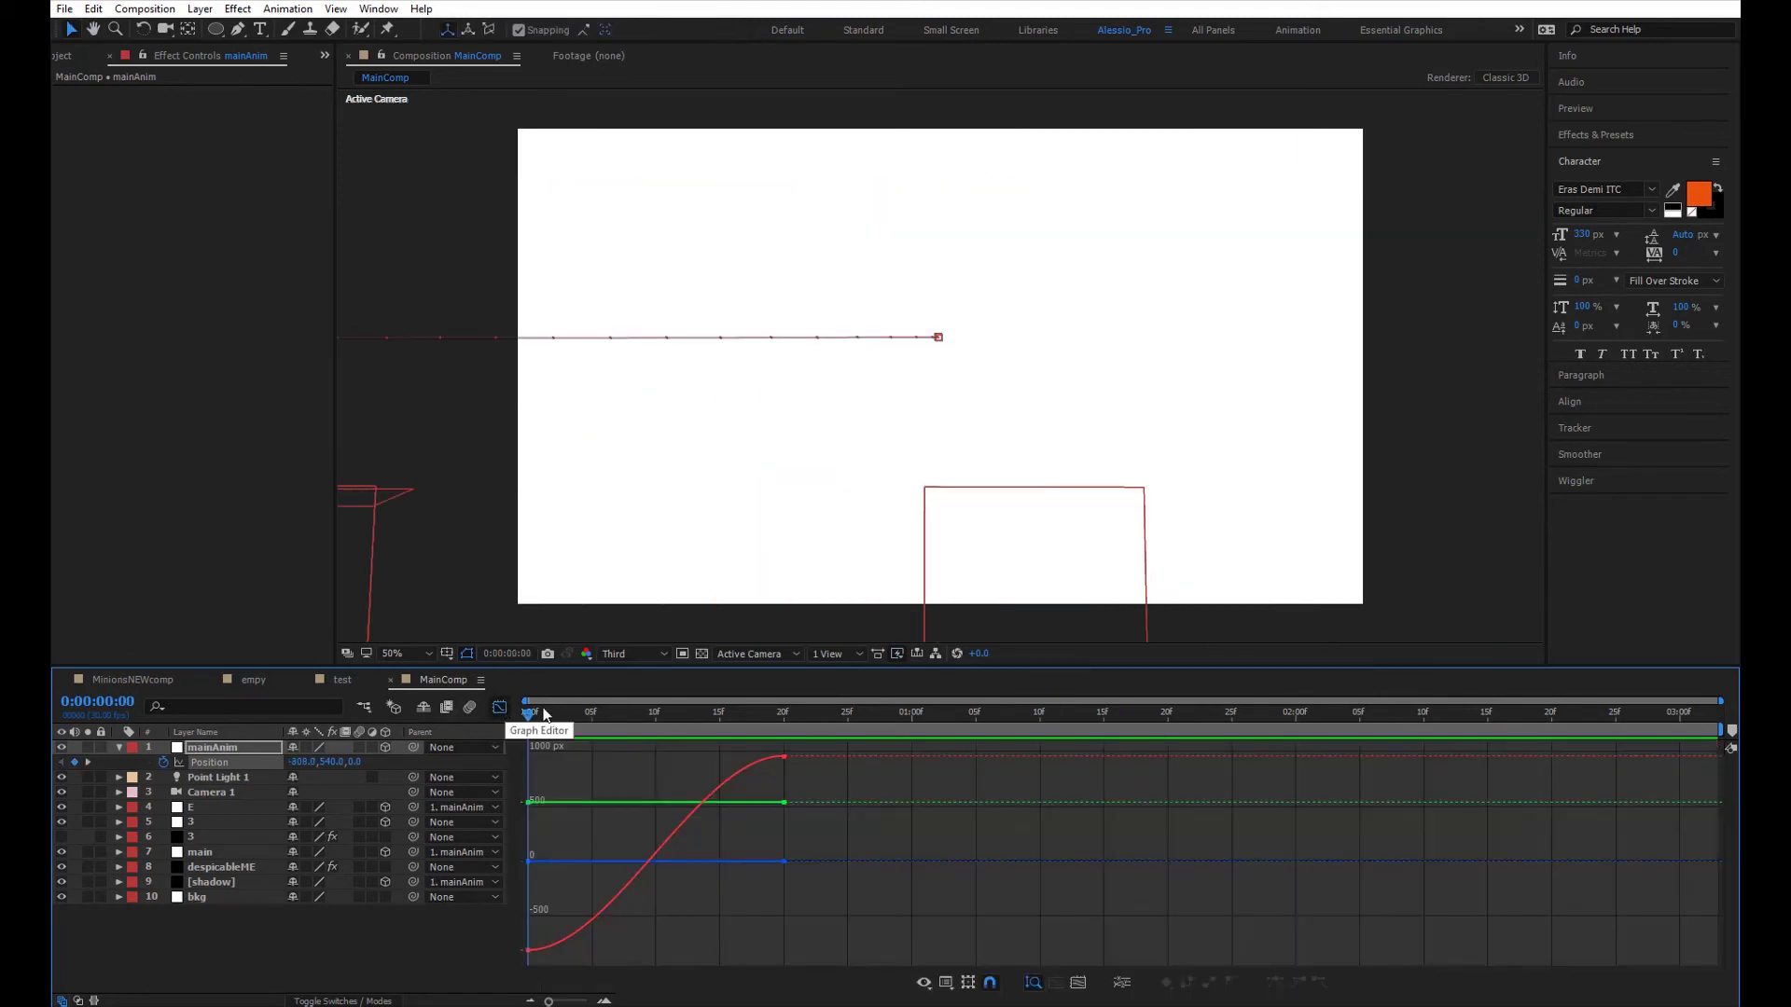
{"action": "left_click", "coordinate": [222, 759]}
{"action": "right_click", "coordinate": [703, 795]}
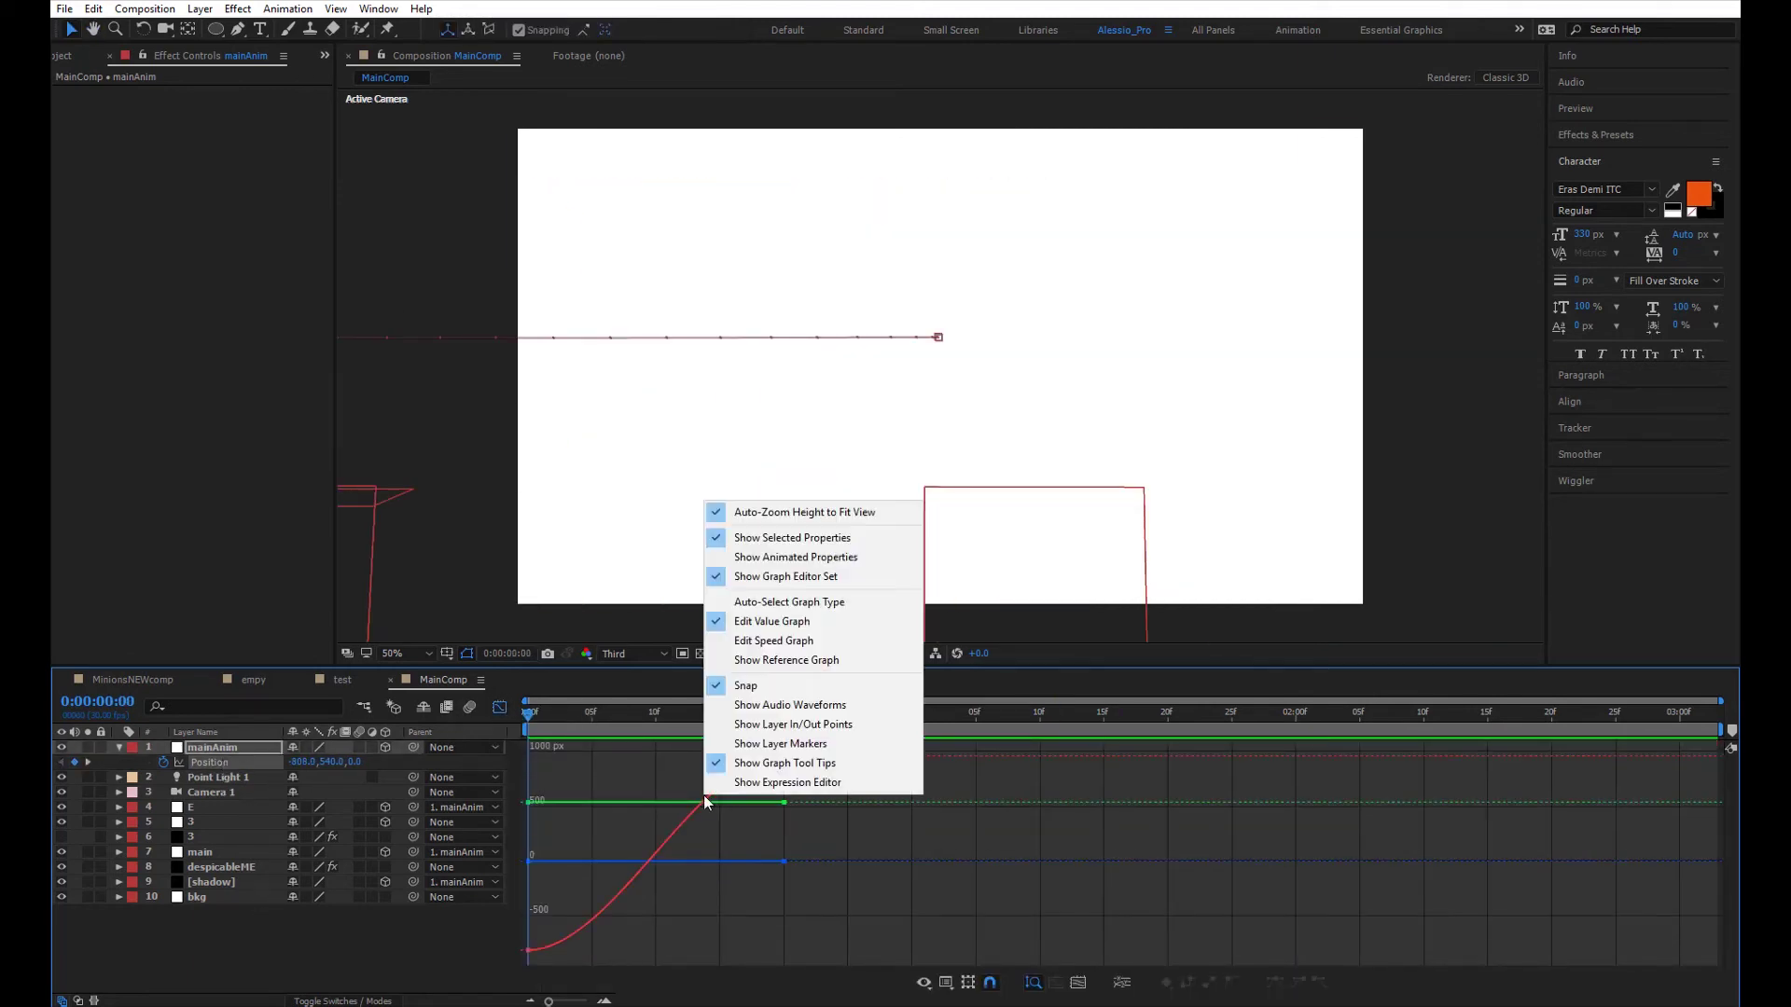
{"action": "left_click", "coordinate": [793, 645]}
{"action": "left_click_drag", "start_coordinate": [819, 805], "coordinate": [516, 970]}
{"action": "left_click_drag", "start_coordinate": [741, 950], "coordinate": [674, 951]}
{"action": "left_click_drag", "start_coordinate": [571, 949], "coordinate": [647, 950]}
{"action": "key", "text": "shift+F3"}
- Play back the eased slide-in from the first frame to check its timing
{"action": "key", "text": "space"}
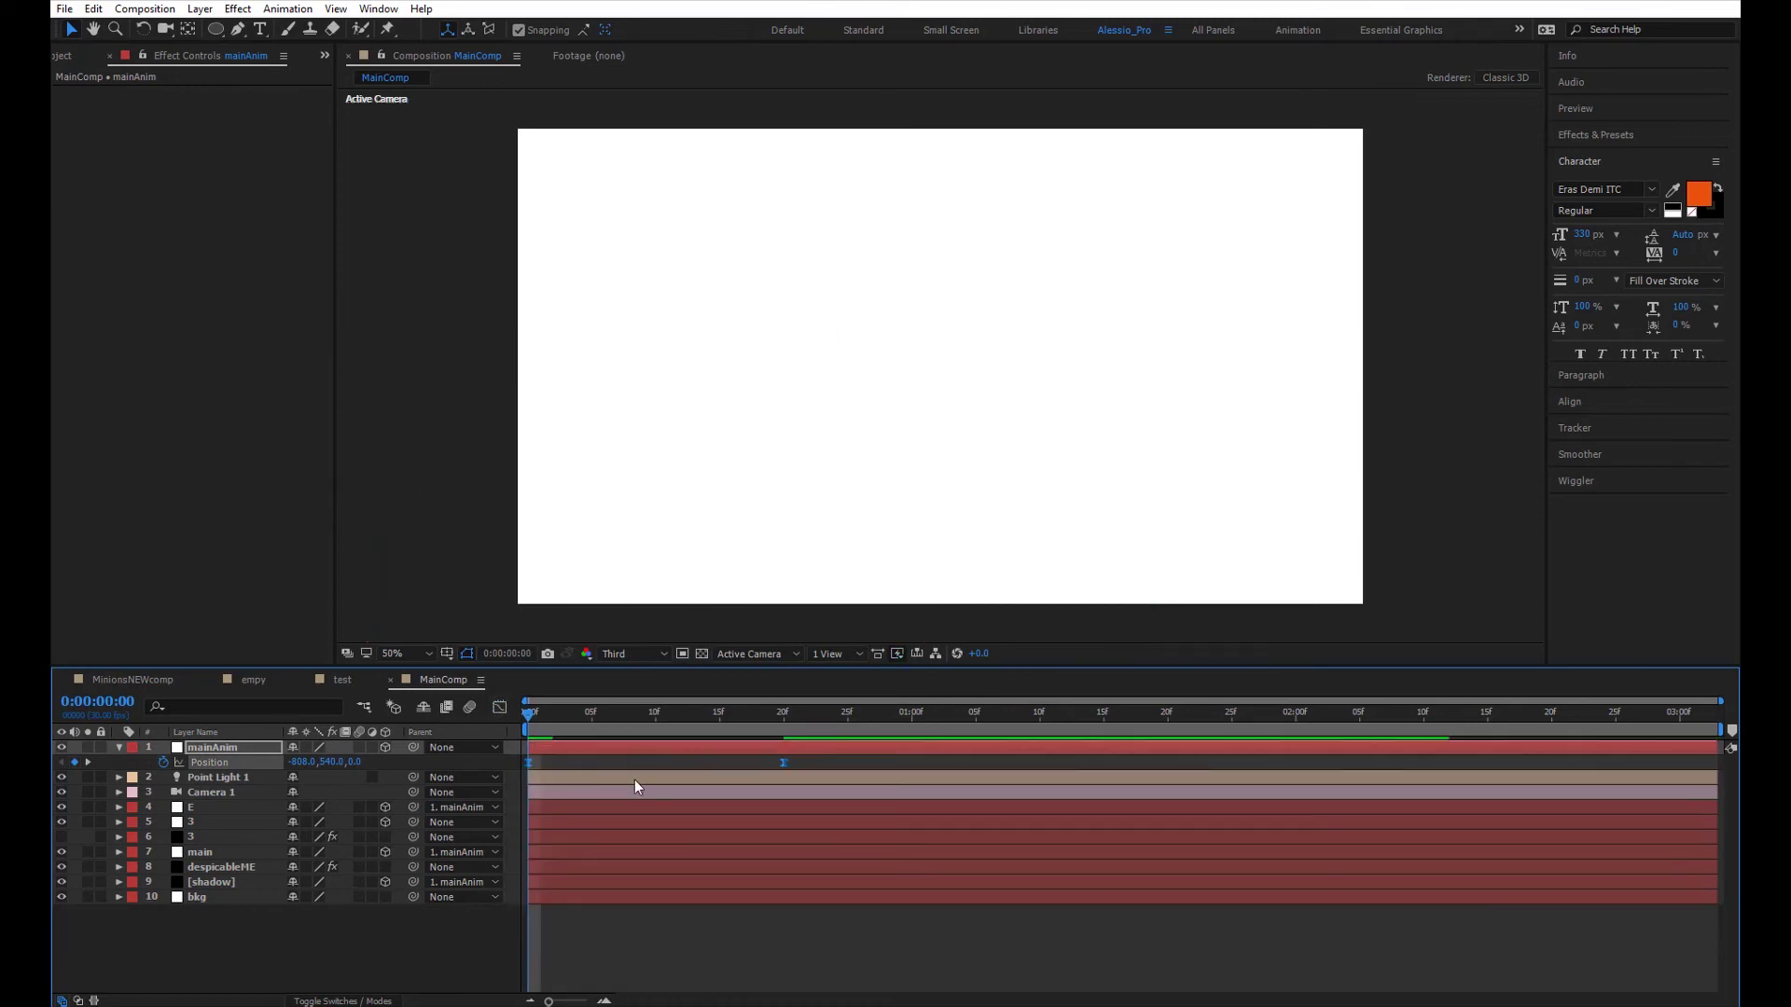
{"action": "left_click_drag", "start_coordinate": [562, 705], "coordinate": [526, 709]}
{"action": "key", "text": "space"}
{"action": "key", "text": "space"}
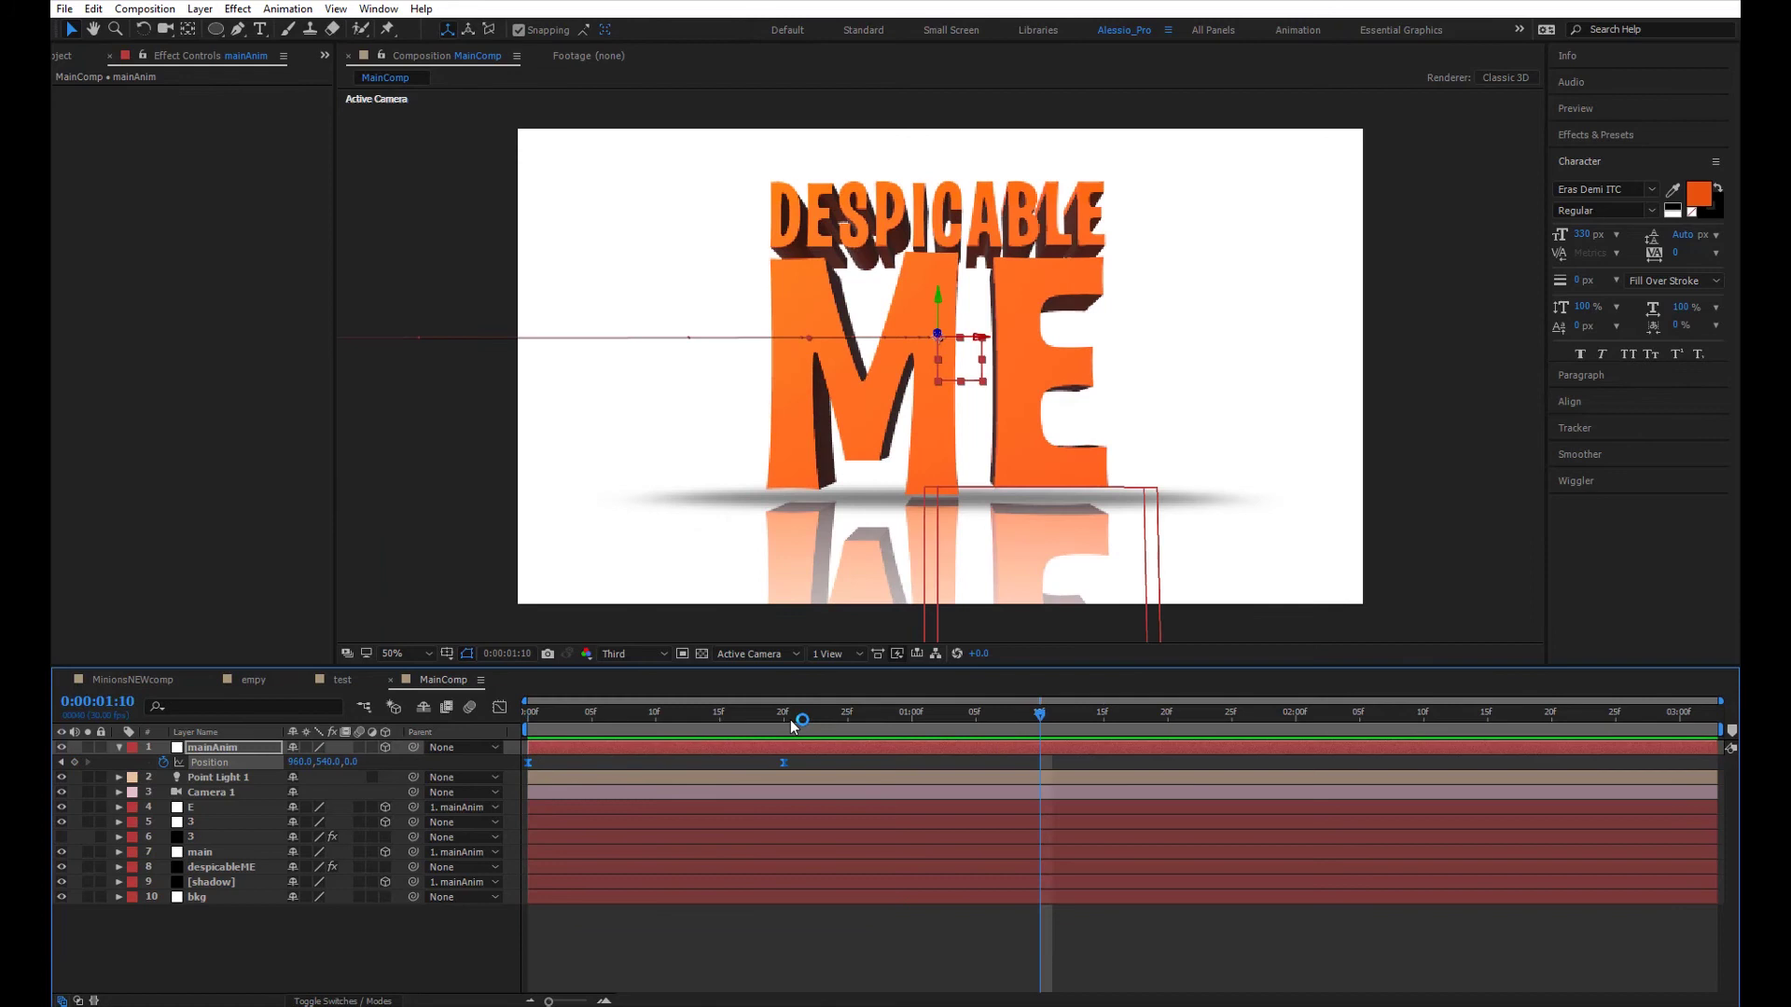
{"action": "left_click_drag", "start_coordinate": [795, 720], "coordinate": [526, 720]}
{"action": "key", "text": "space"}
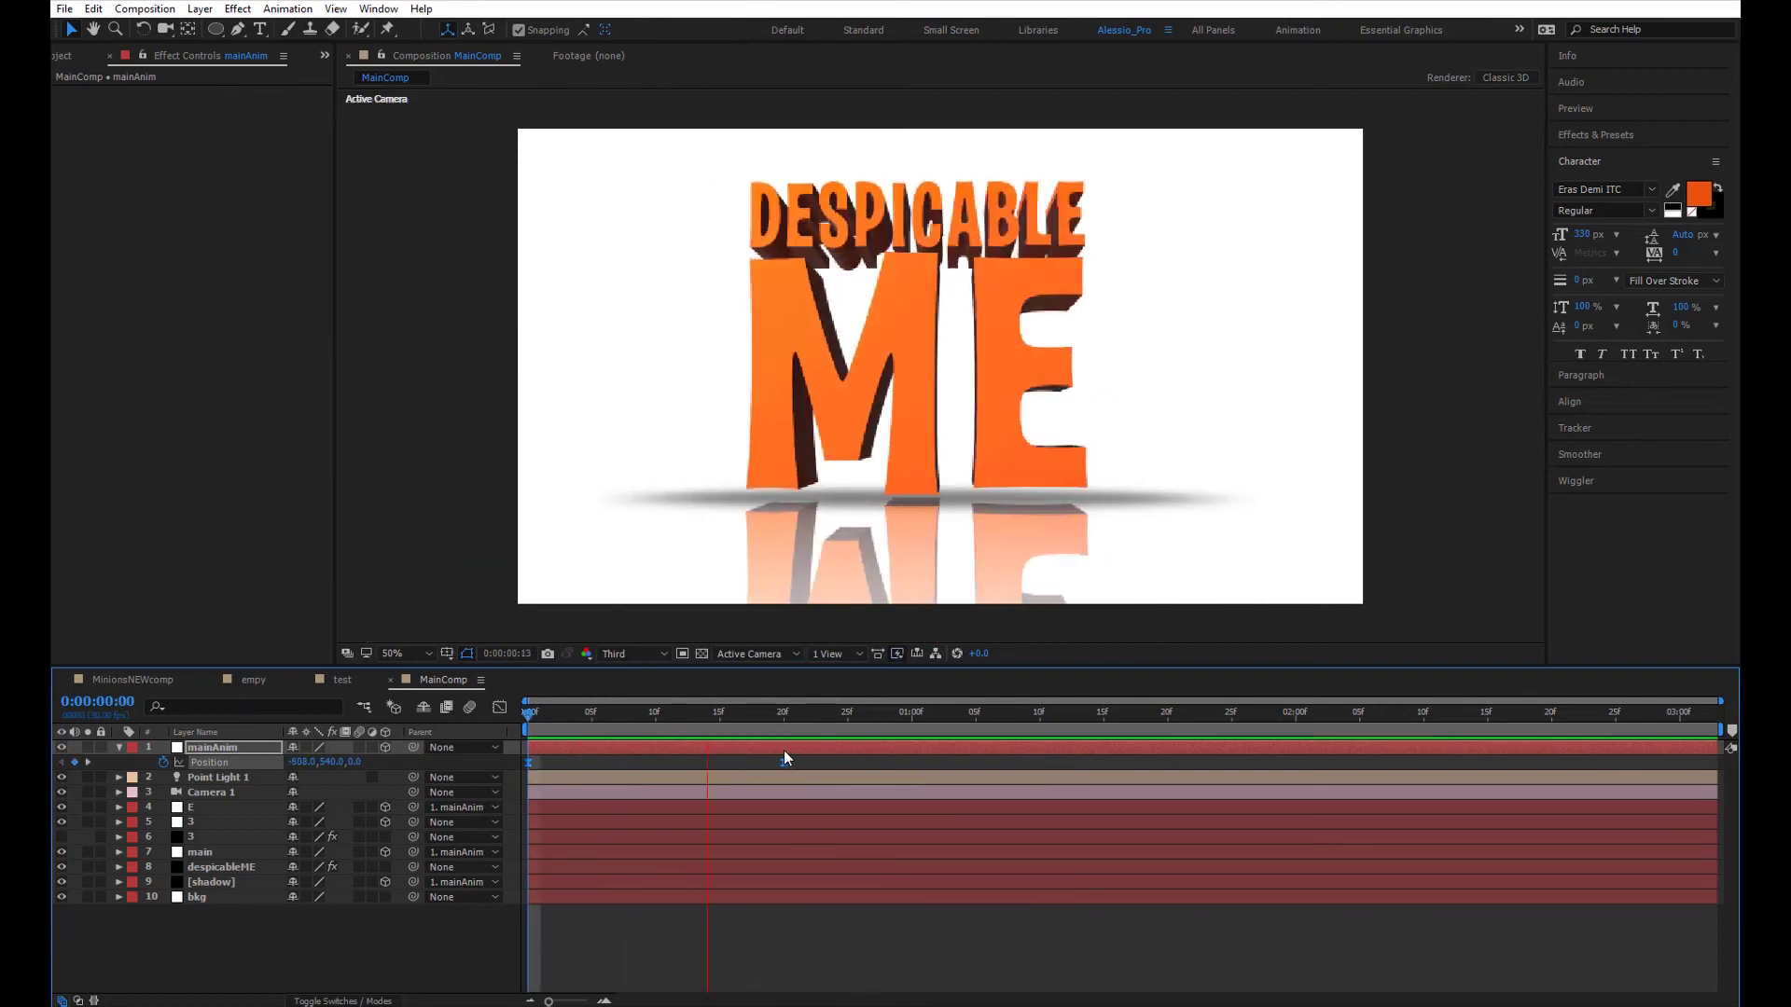
{"action": "key", "text": "space"}
- Keyframe the E null's Y Rotation from 0:00:01:05 to 0:00:02:05 so the letter spins in full turns
{"action": "left_click", "coordinate": [978, 714]}
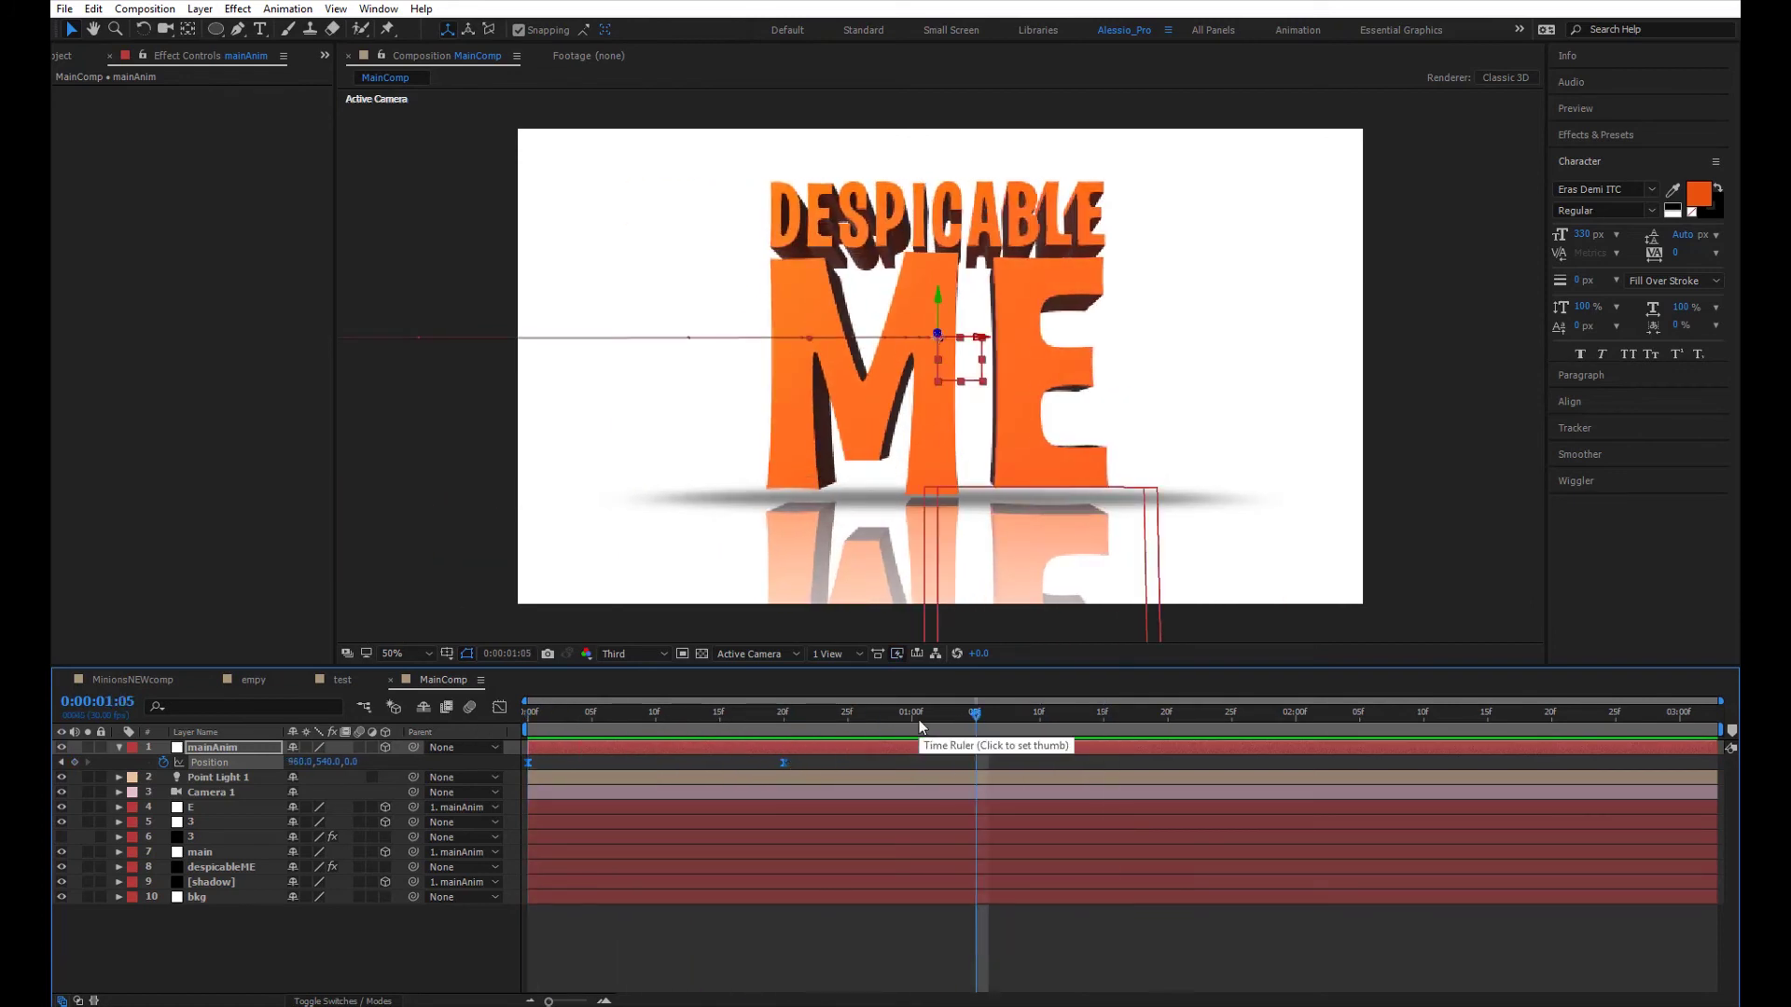
{"action": "left_click", "coordinate": [117, 748]}
{"action": "left_click", "coordinate": [1054, 430]}
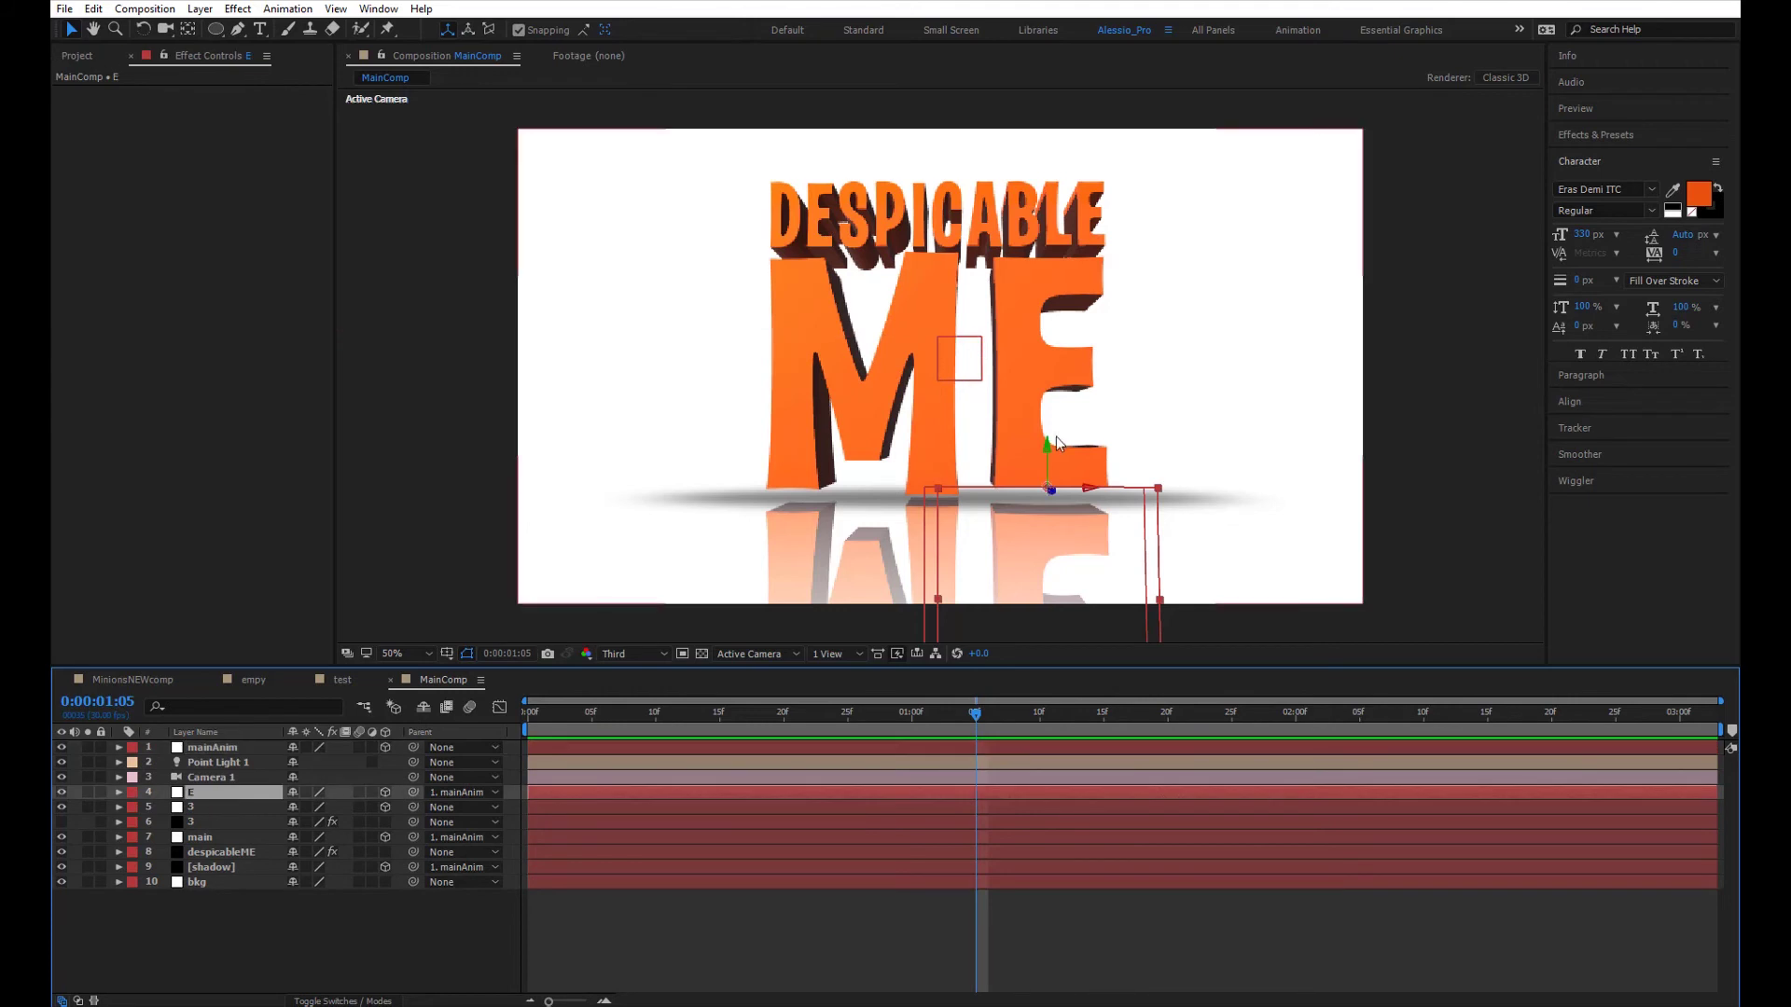
{"action": "key", "text": "r"}
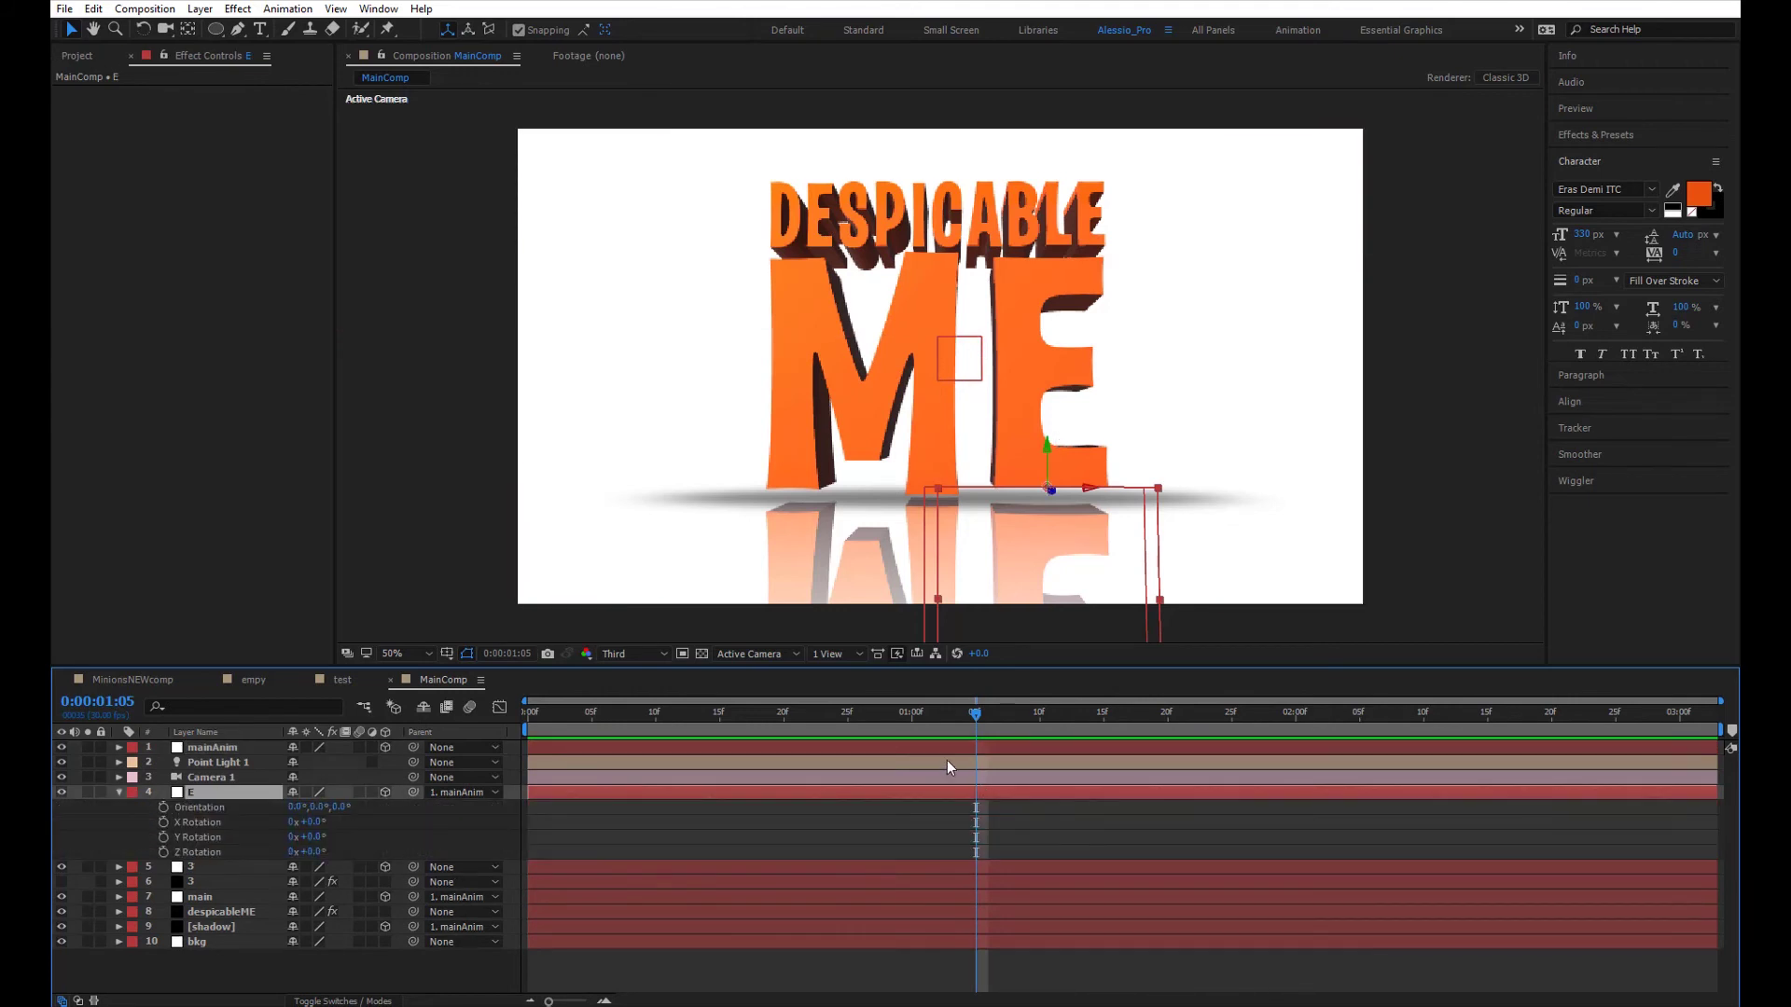
{"action": "left_click", "coordinate": [164, 837]}
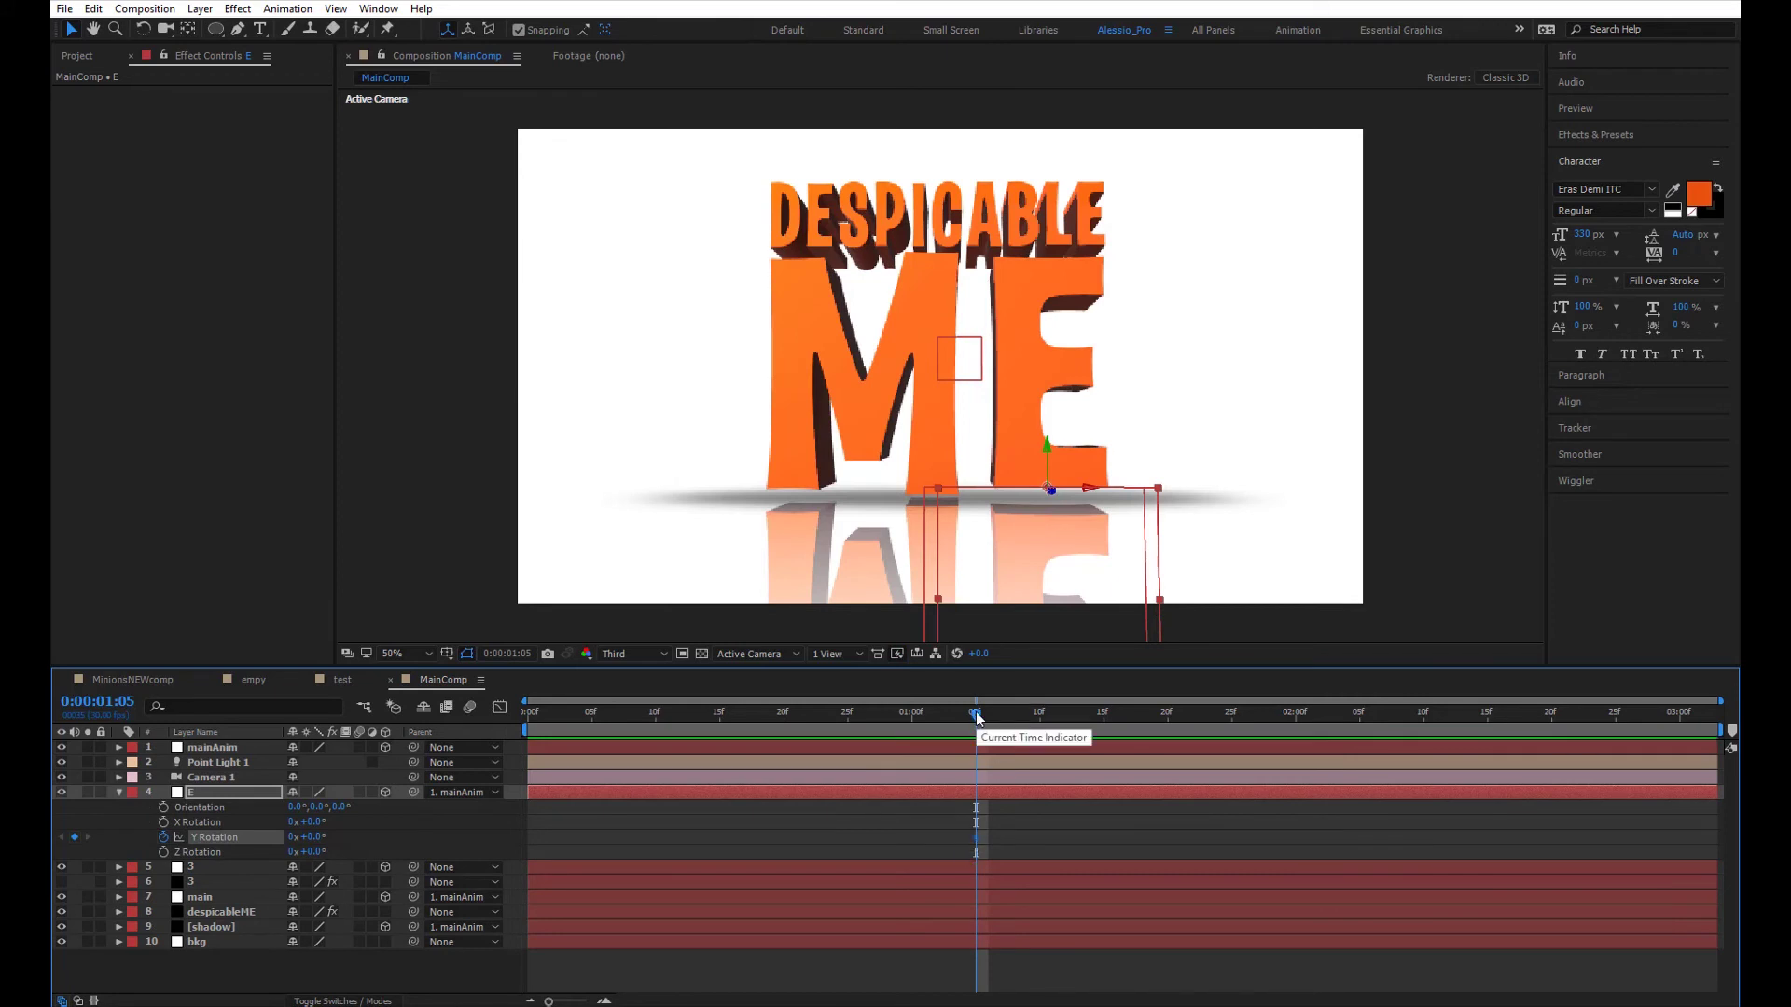
{"action": "left_click_drag", "start_coordinate": [975, 712], "coordinate": [1231, 713]}
{"action": "key", "text": "shift+Page_Down"}
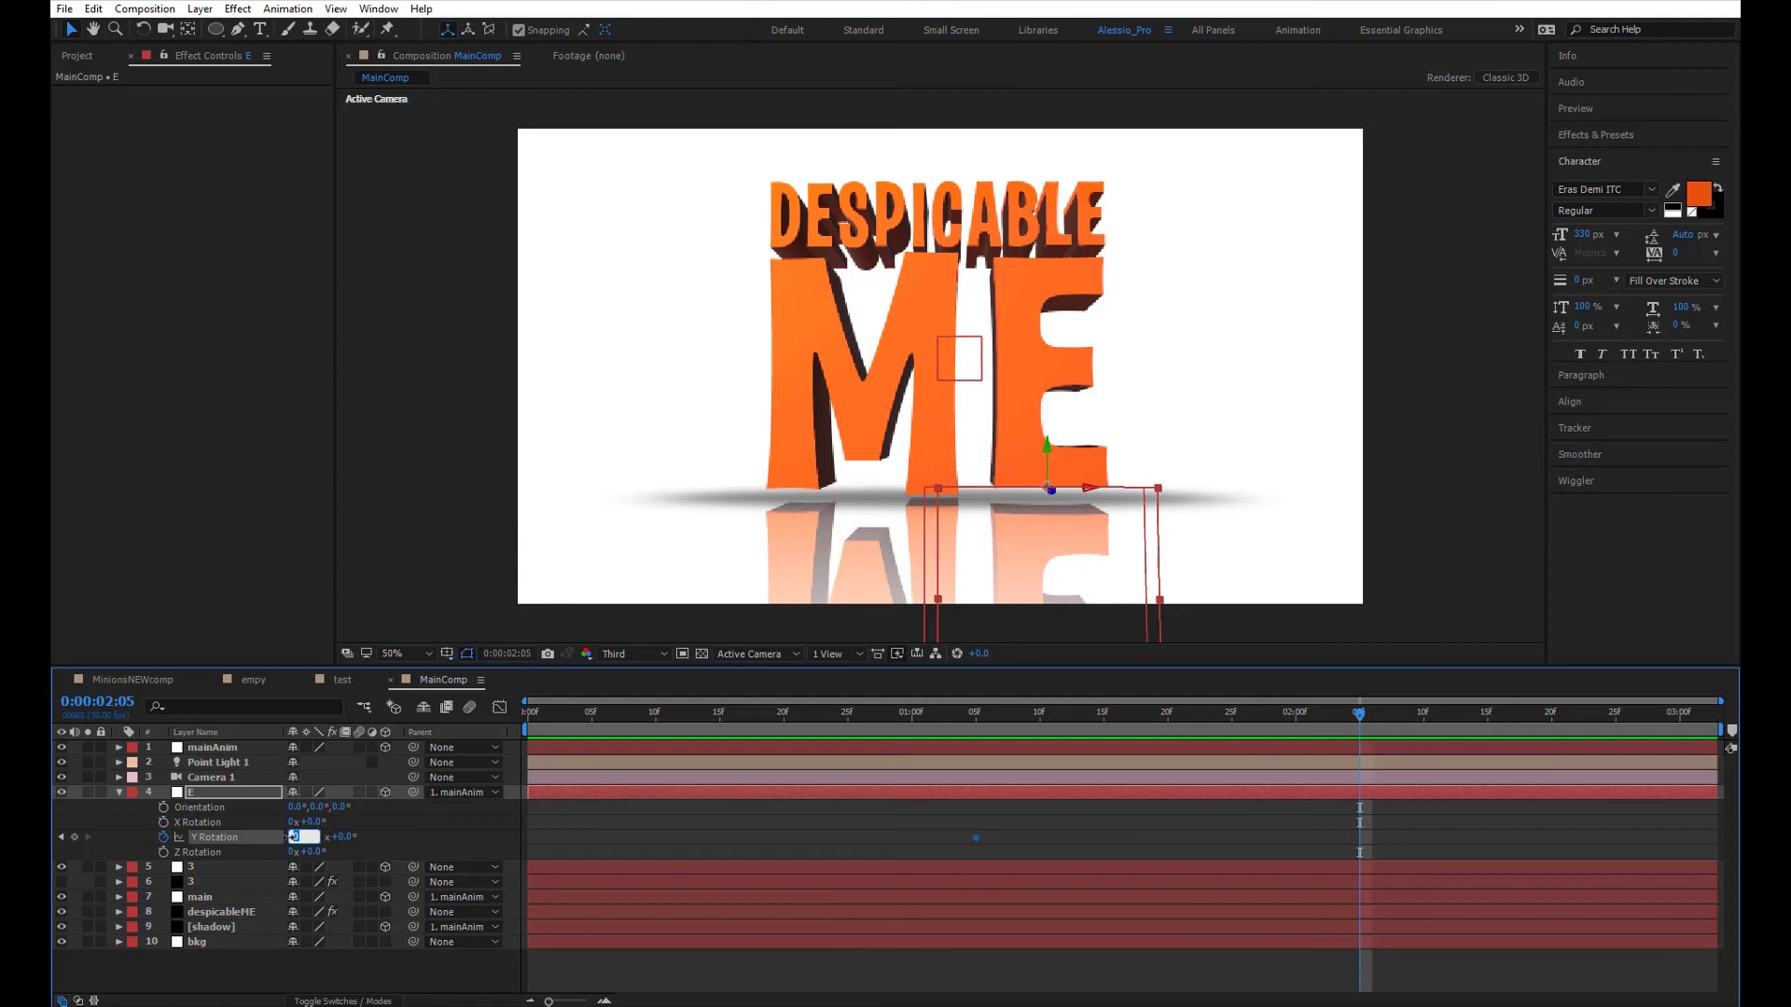
{"action": "type", "text": "1"}
{"action": "key", "text": "Return"}
- Preview the E letter's spin from around 0:00:01:05
{"action": "left_click", "coordinate": [975, 712]}
{"action": "key", "text": "space"}
{"action": "key", "text": "space"}
{"action": "left_click", "coordinate": [874, 714]}
{"action": "key", "text": "space"}
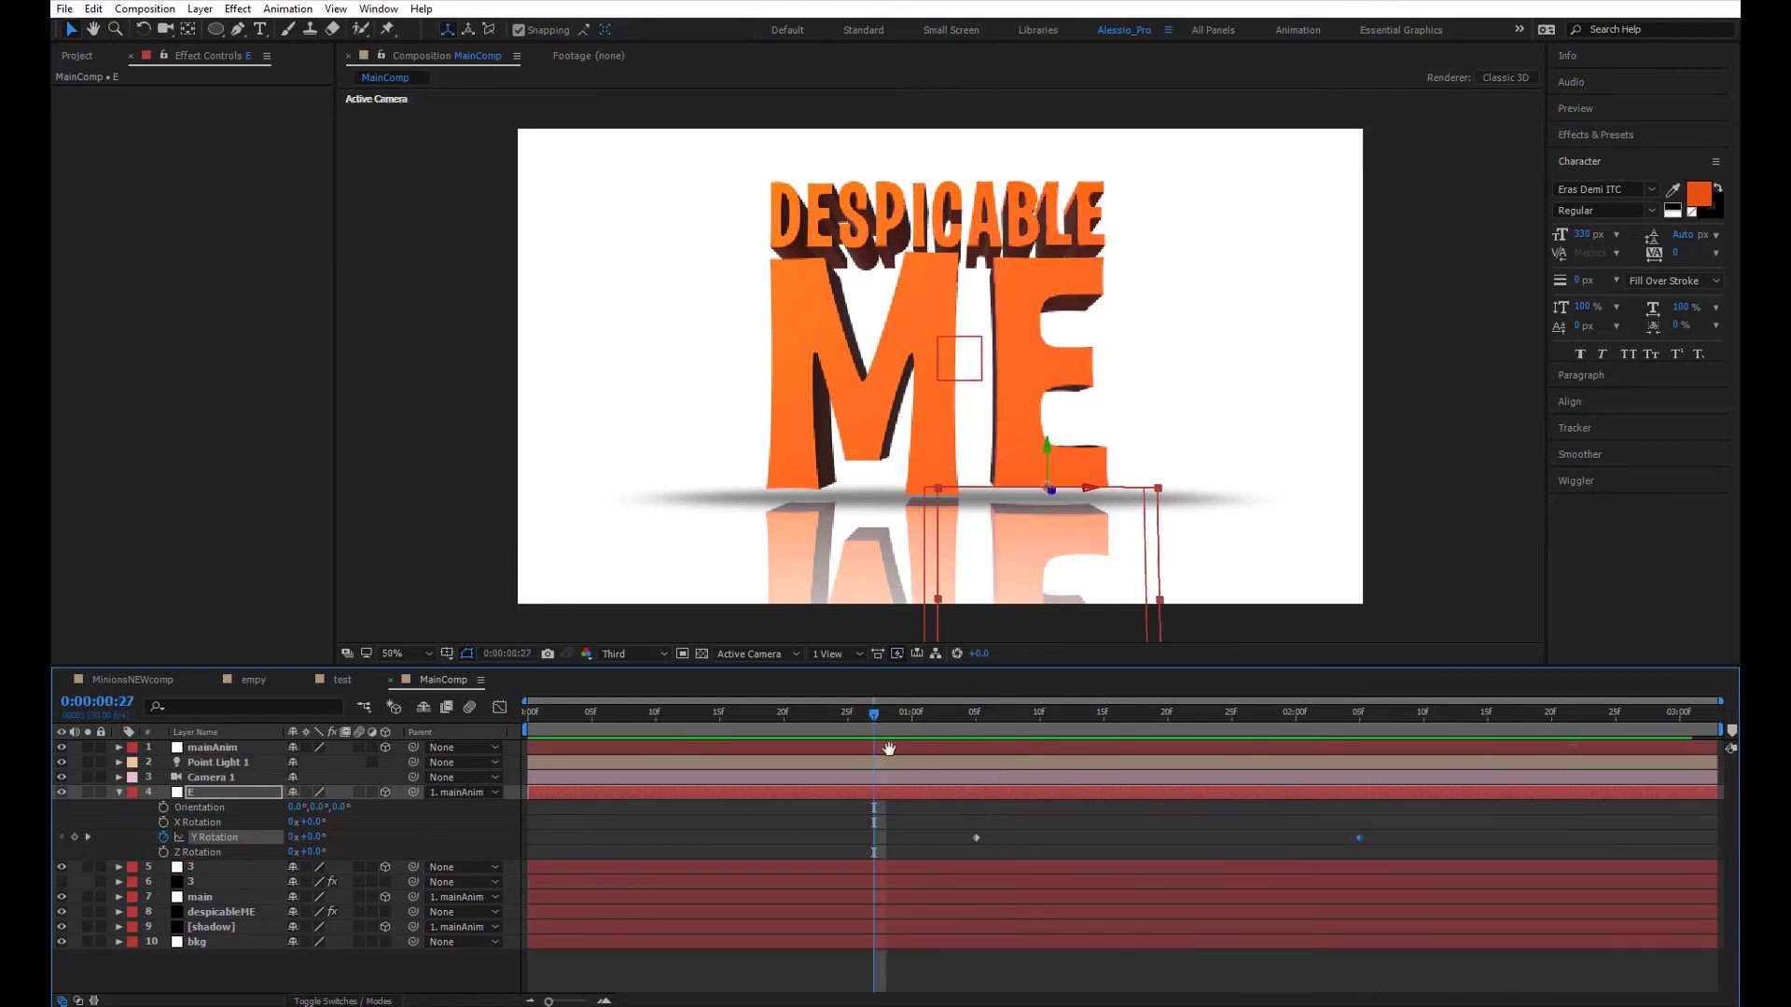
{"action": "mouse_move", "coordinate": [953, 720]}
{"action": "left_mouse_down"}
{"action": "mouse_move", "coordinate": [1032, 718]}
{"action": "mouse_move", "coordinate": [970, 723]}
{"action": "left_mouse_up"}
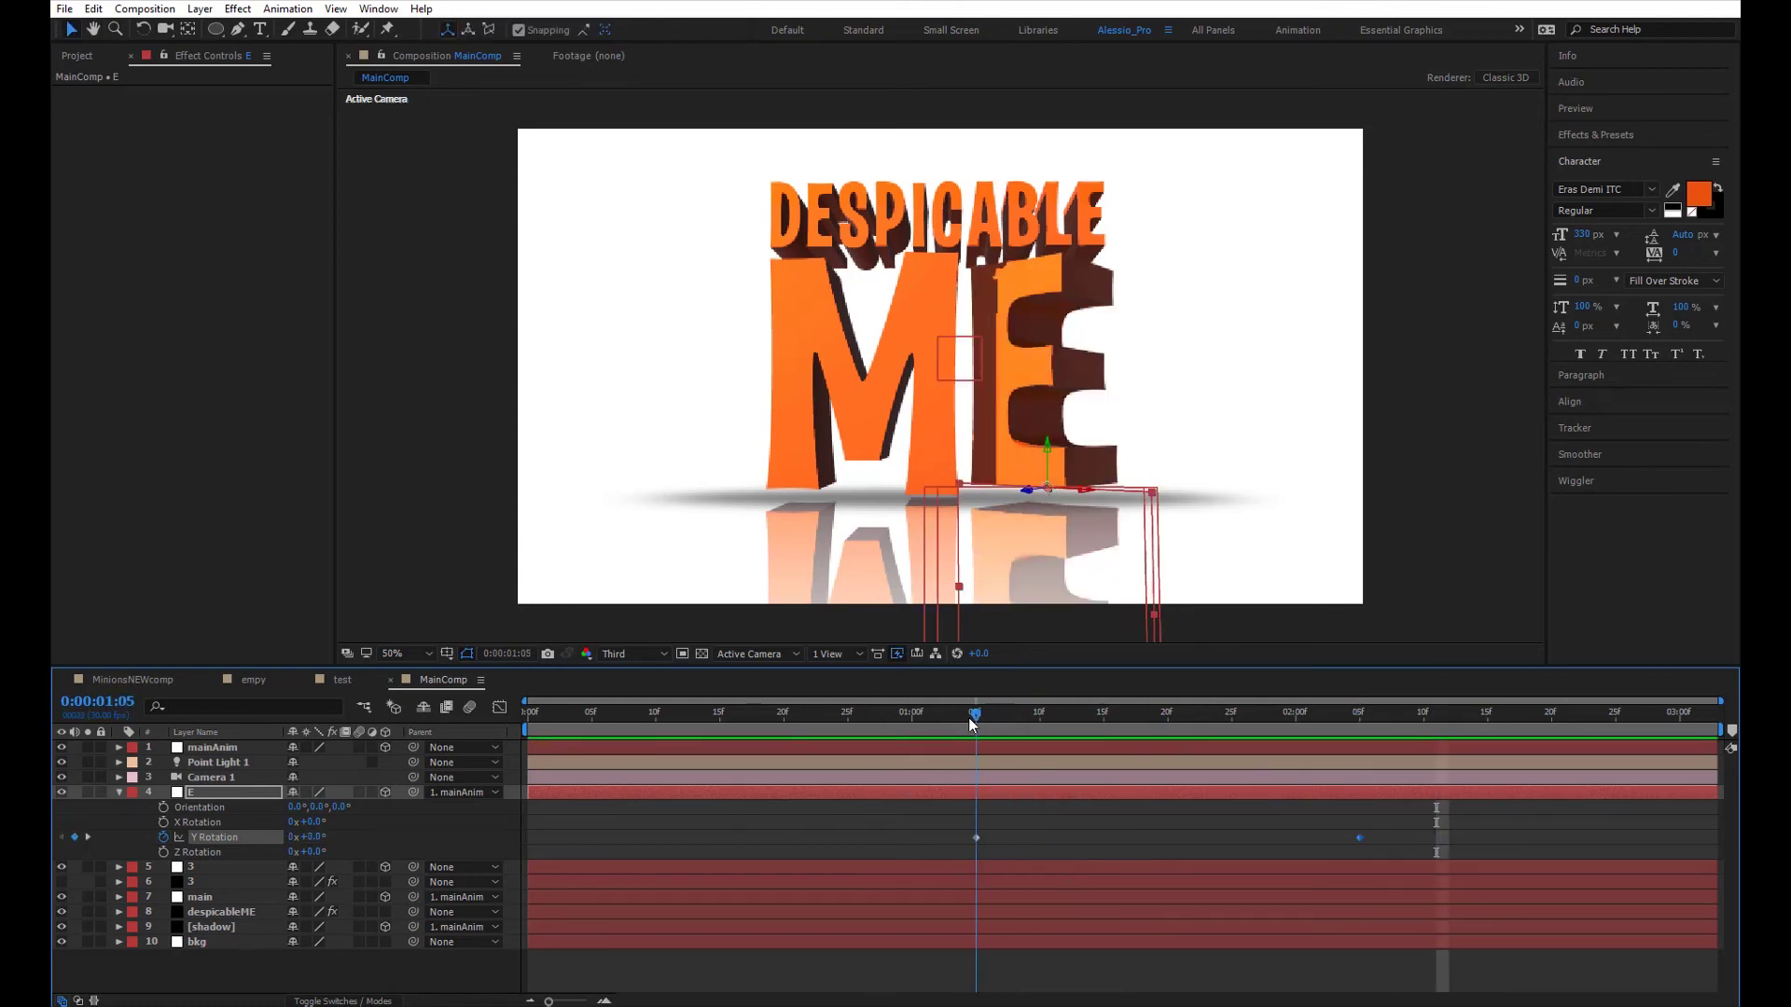
{"action": "key", "text": "space"}
{"action": "key", "text": "space"}
- Apply Easy Ease to both of E's Y Rotation keyframes and preview the spin
{"action": "left_click_drag", "start_coordinate": [1369, 812], "coordinate": [970, 849]}
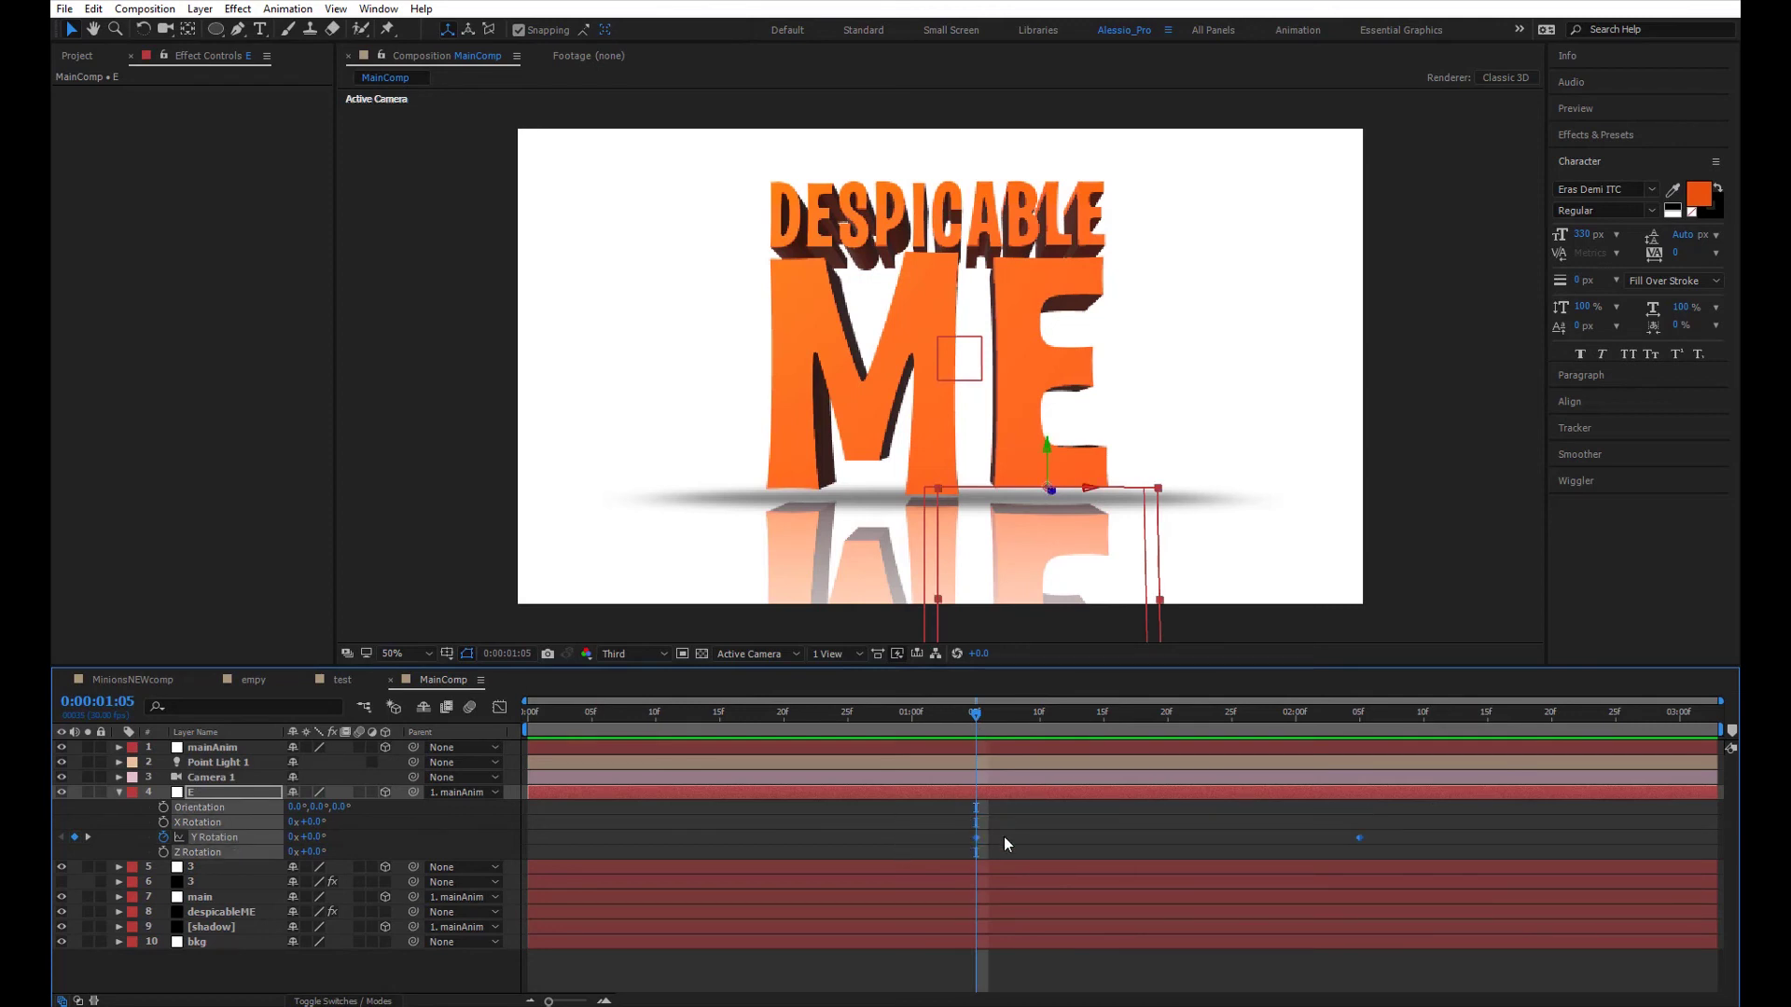
{"action": "right_click", "coordinate": [976, 838]}
{"action": "mouse_move", "coordinate": [1133, 827]}
{"action": "left_click", "coordinate": [1241, 860]}
{"action": "left_click", "coordinate": [961, 716]}
{"action": "key", "text": "space"}
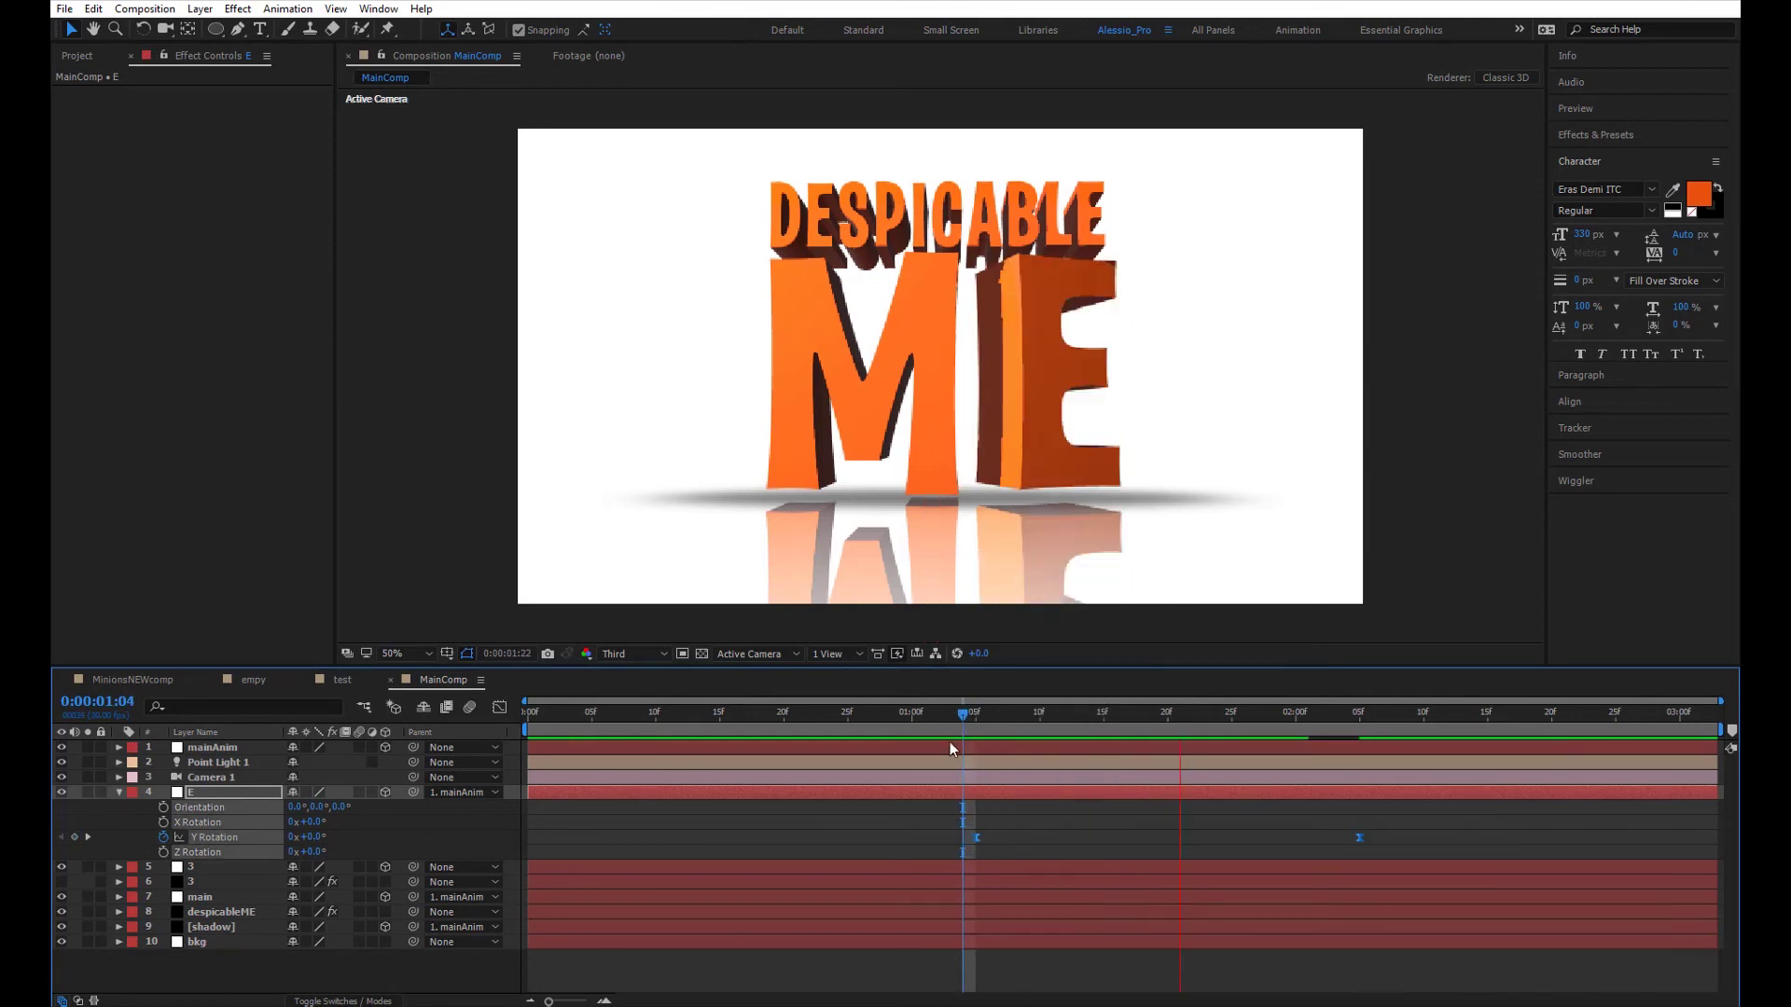
- Reshape E's Y Rotation speed graph so the spin peaks early and slows gradually, and preview it
{"action": "key", "text": "shift+F3"}
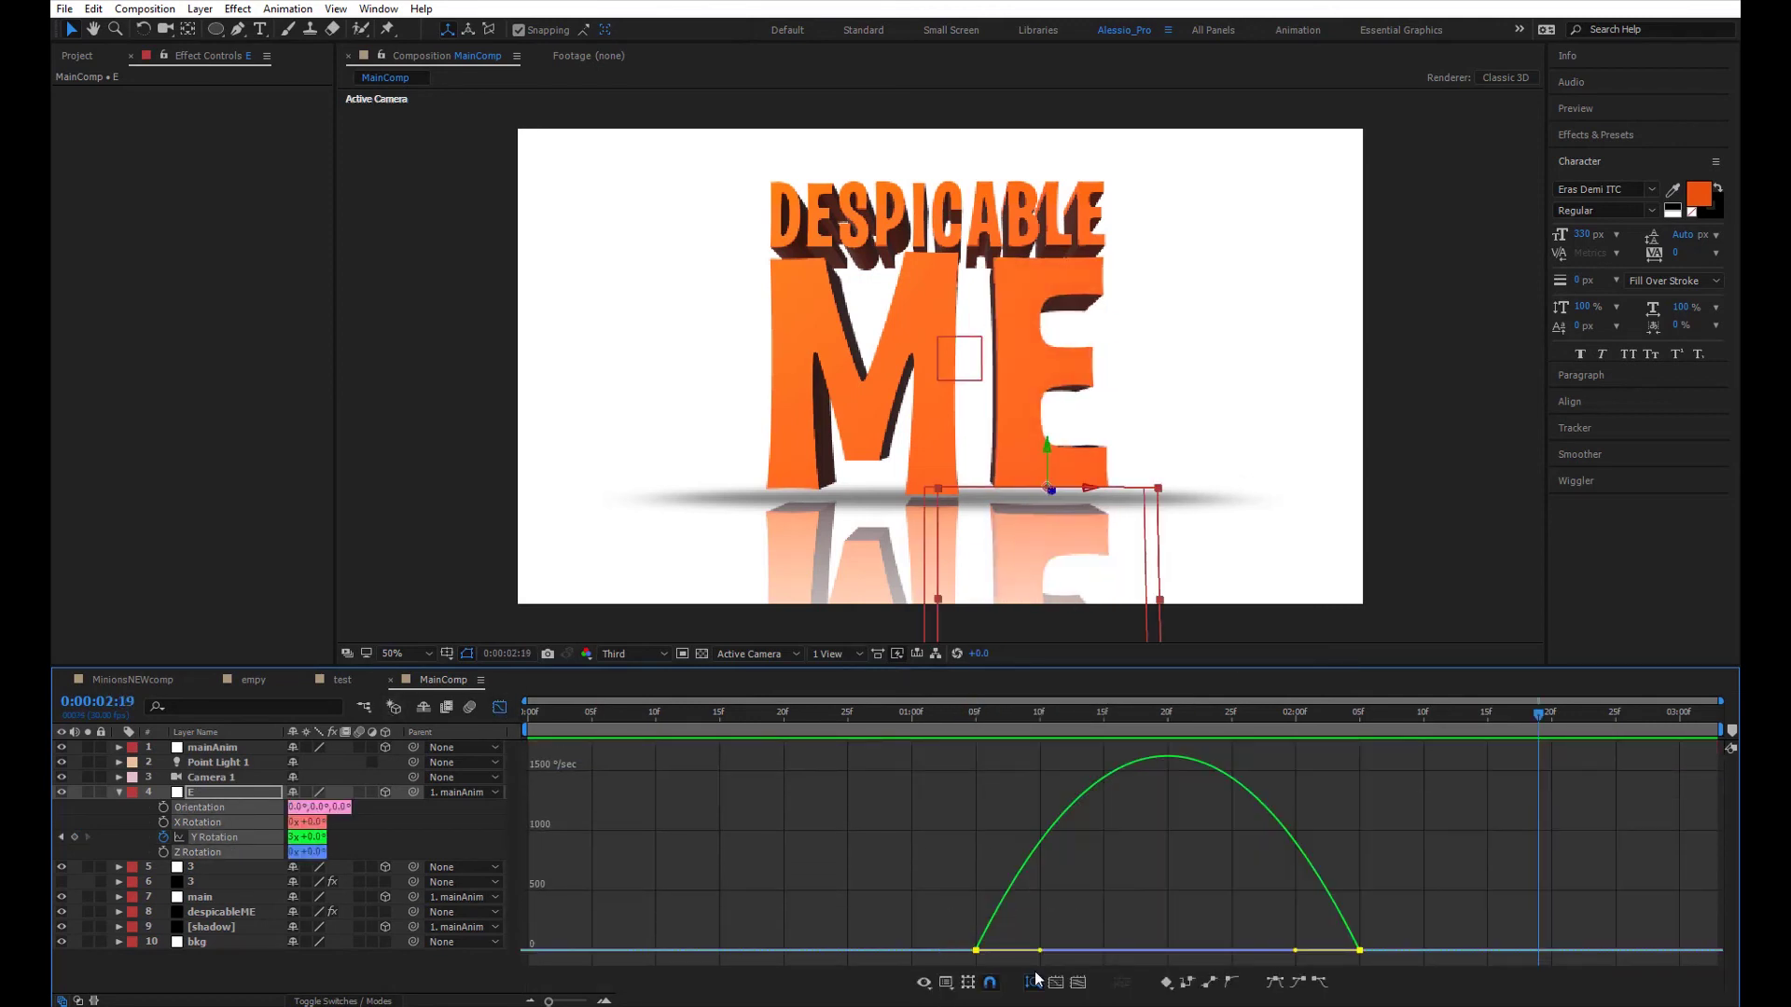
{"action": "left_click_drag", "start_coordinate": [1295, 950], "coordinate": [1167, 937]}
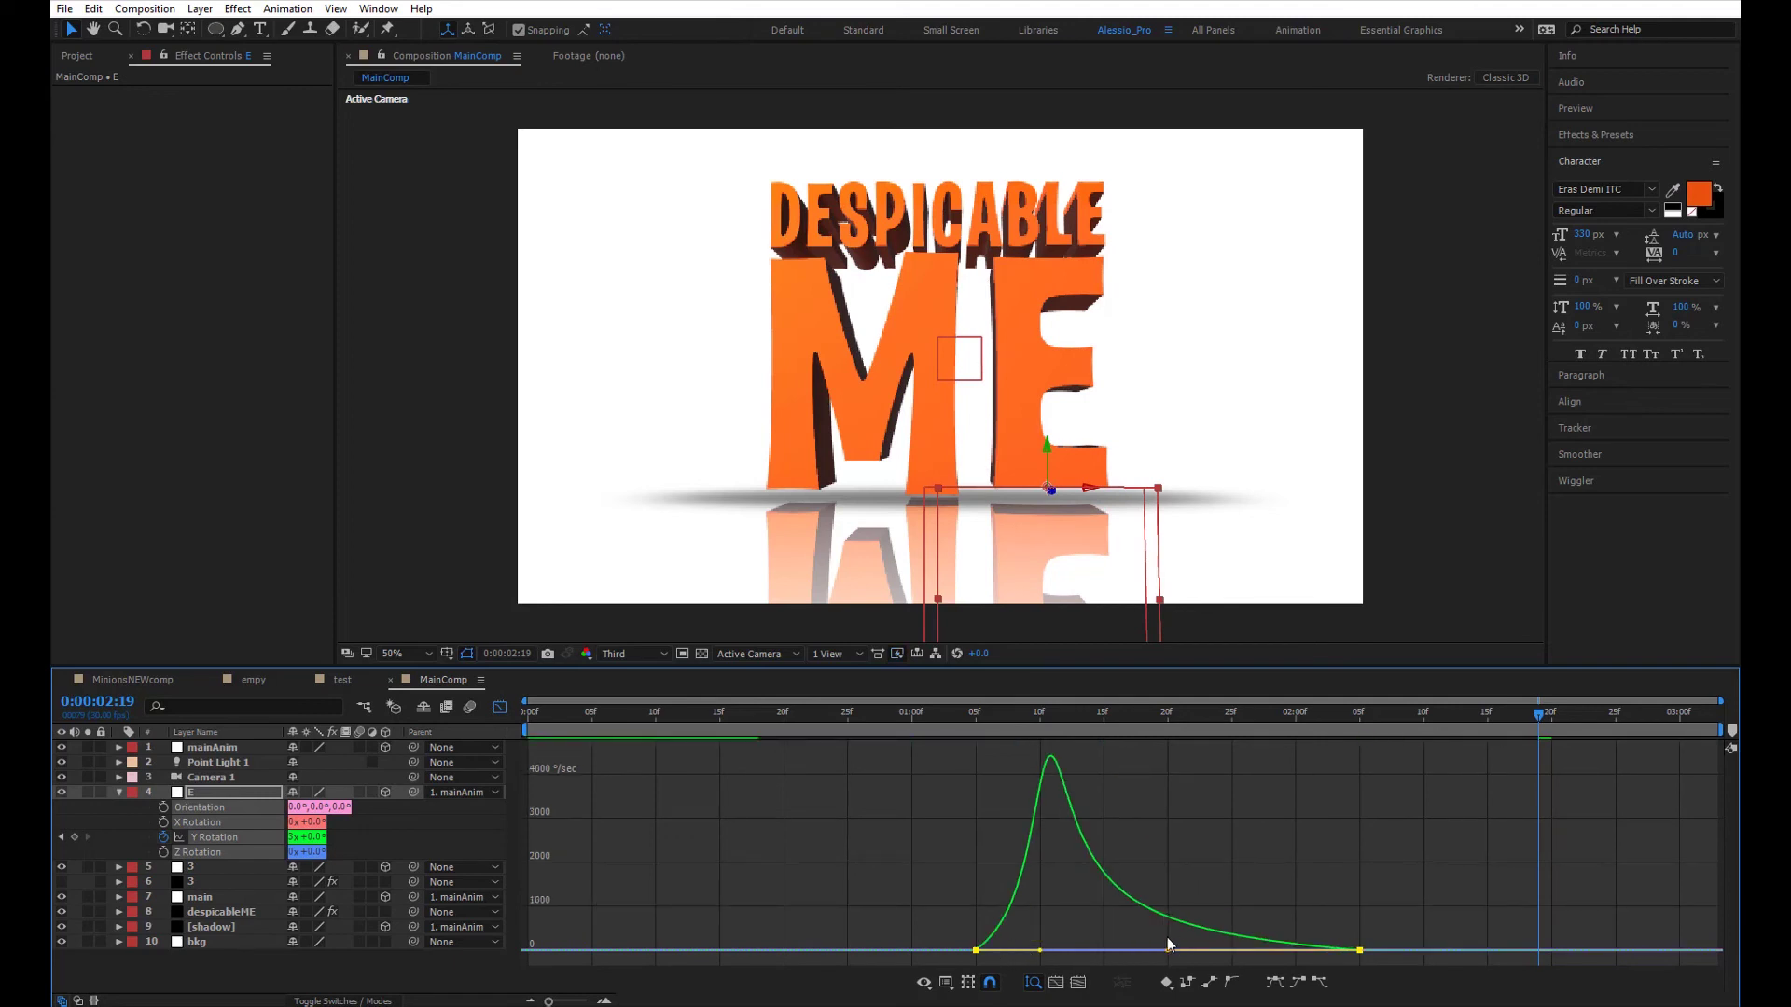
{"action": "left_click_drag", "start_coordinate": [1040, 950], "coordinate": [953, 947]}
{"action": "left_click", "coordinate": [500, 708]}
{"action": "left_click", "coordinate": [939, 716]}
{"action": "key", "text": "space"}
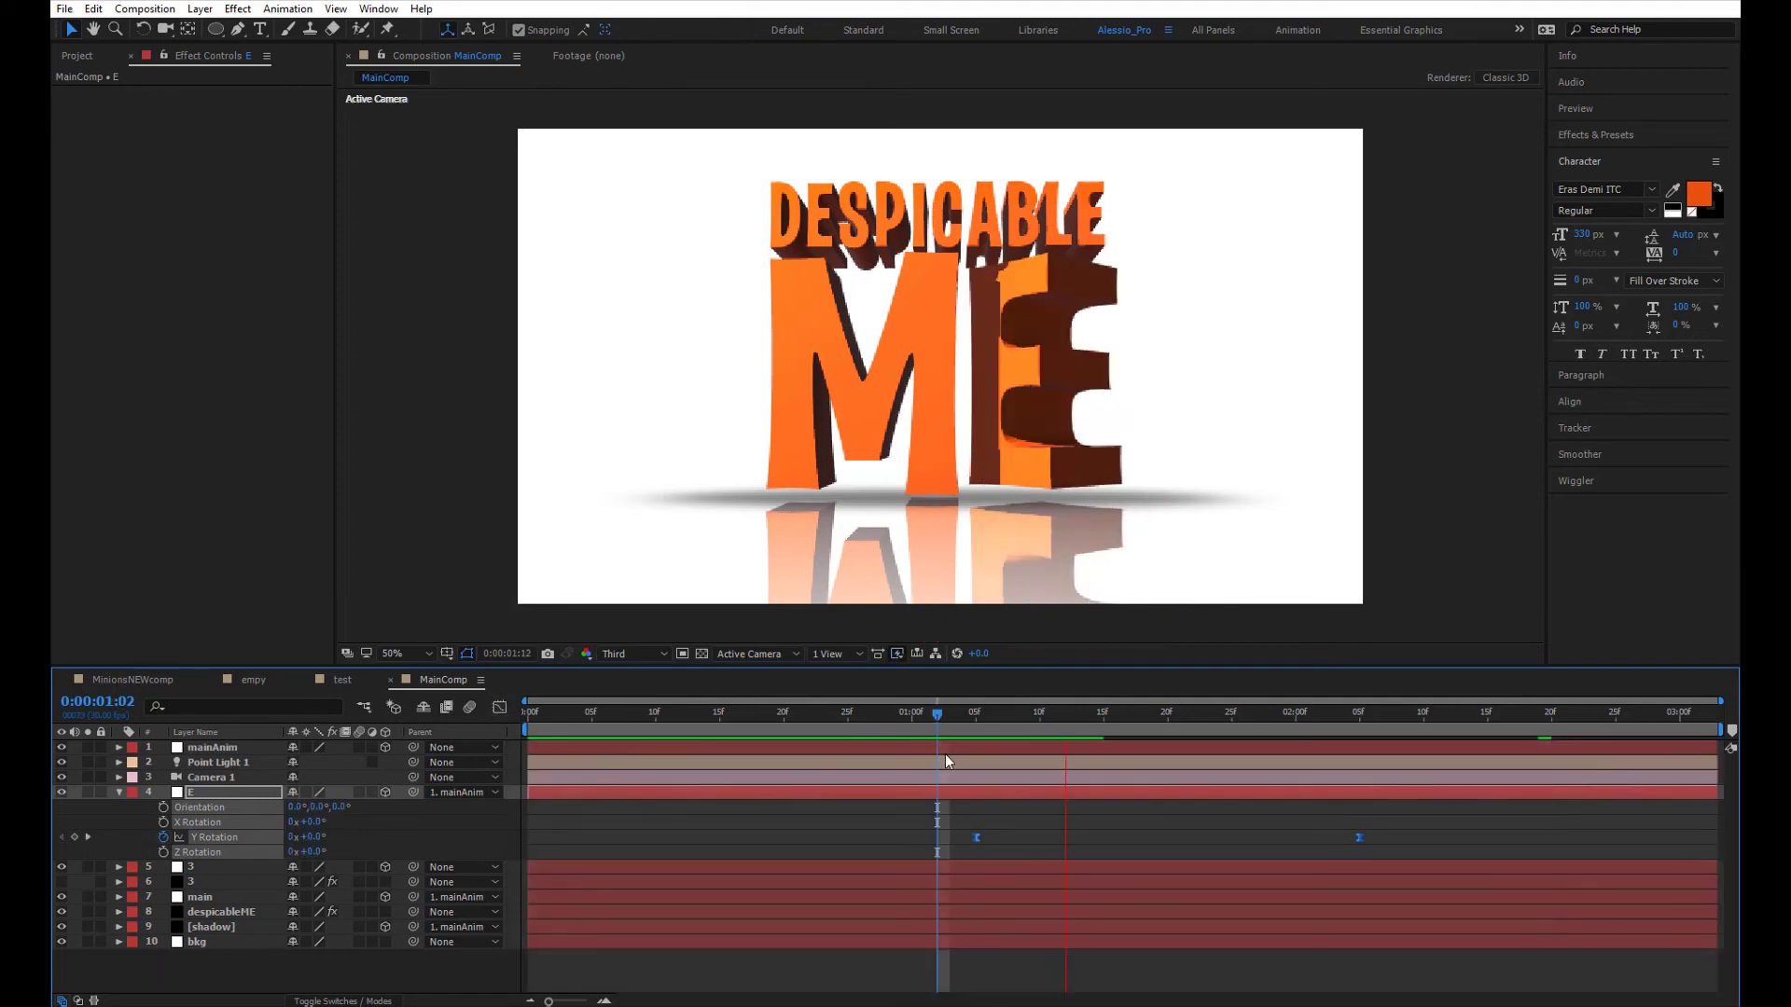
{"action": "key", "text": "space"}
{"action": "left_click", "coordinate": [889, 716]}
{"action": "key", "text": "space"}
{"action": "key", "text": "space"}
- Copy the E null's Y Rotation keyframes onto the 3 null's Y Rotation, starting at 0:00:01:05
{"action": "left_click", "coordinate": [976, 716]}
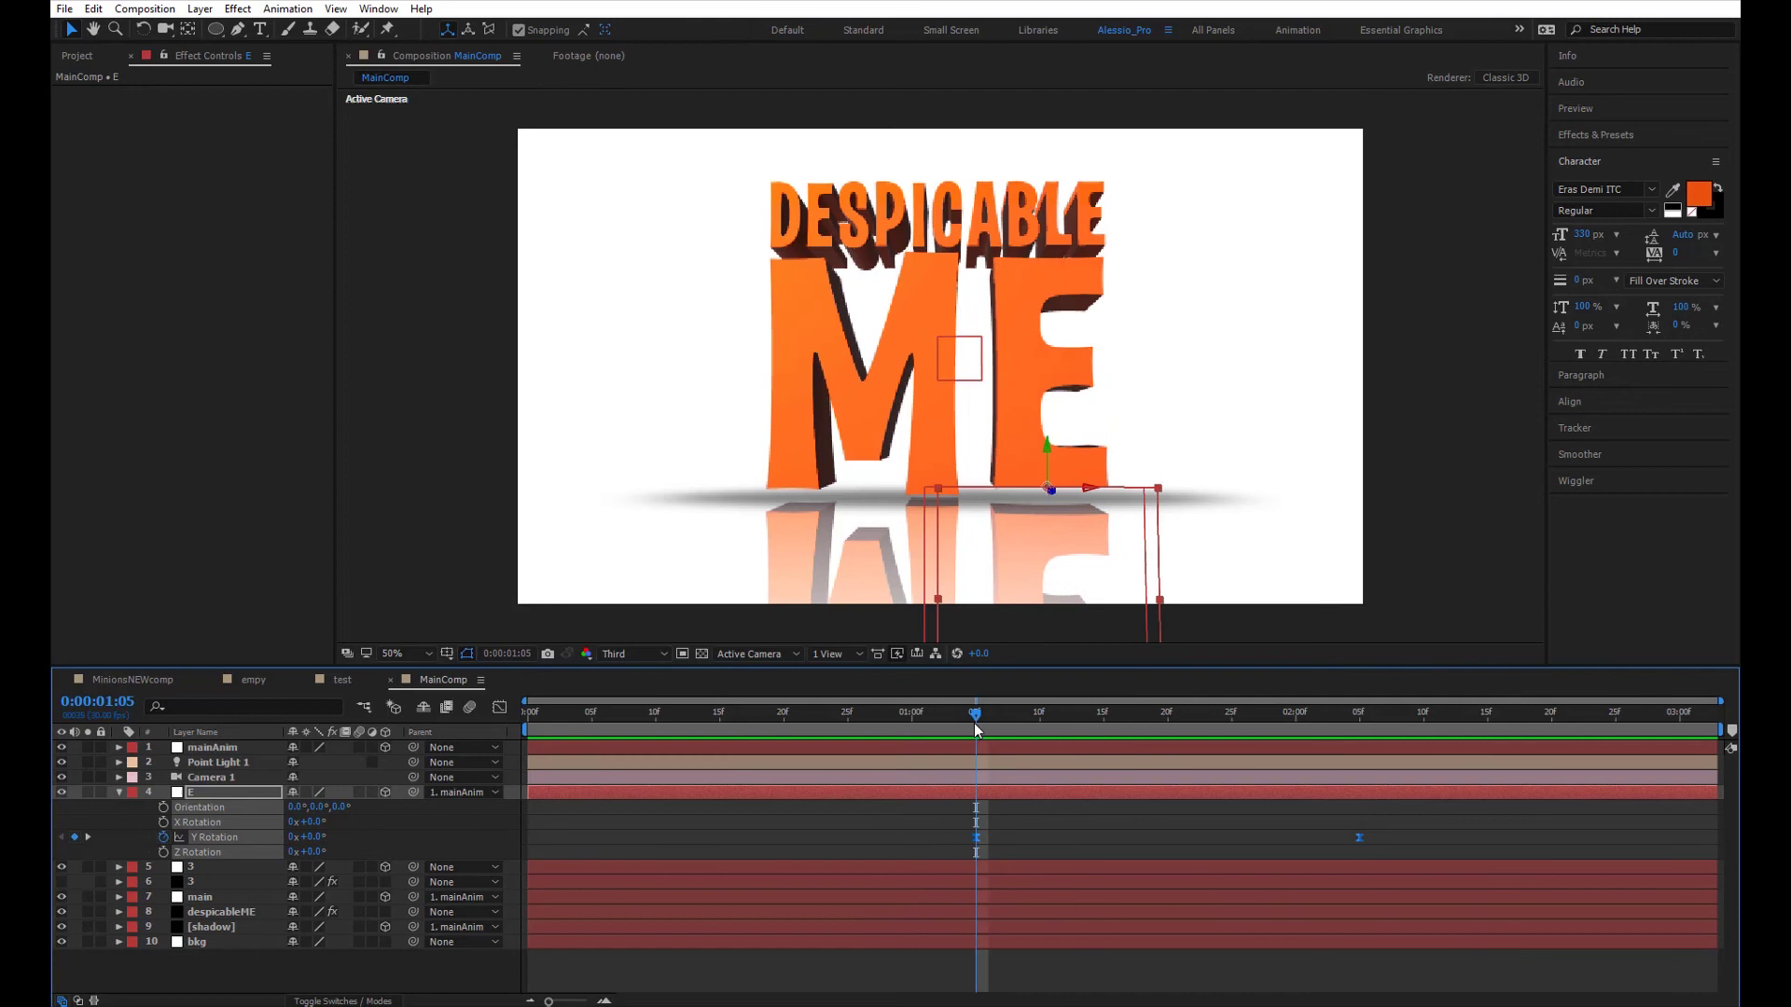
{"action": "left_click", "coordinate": [207, 972]}
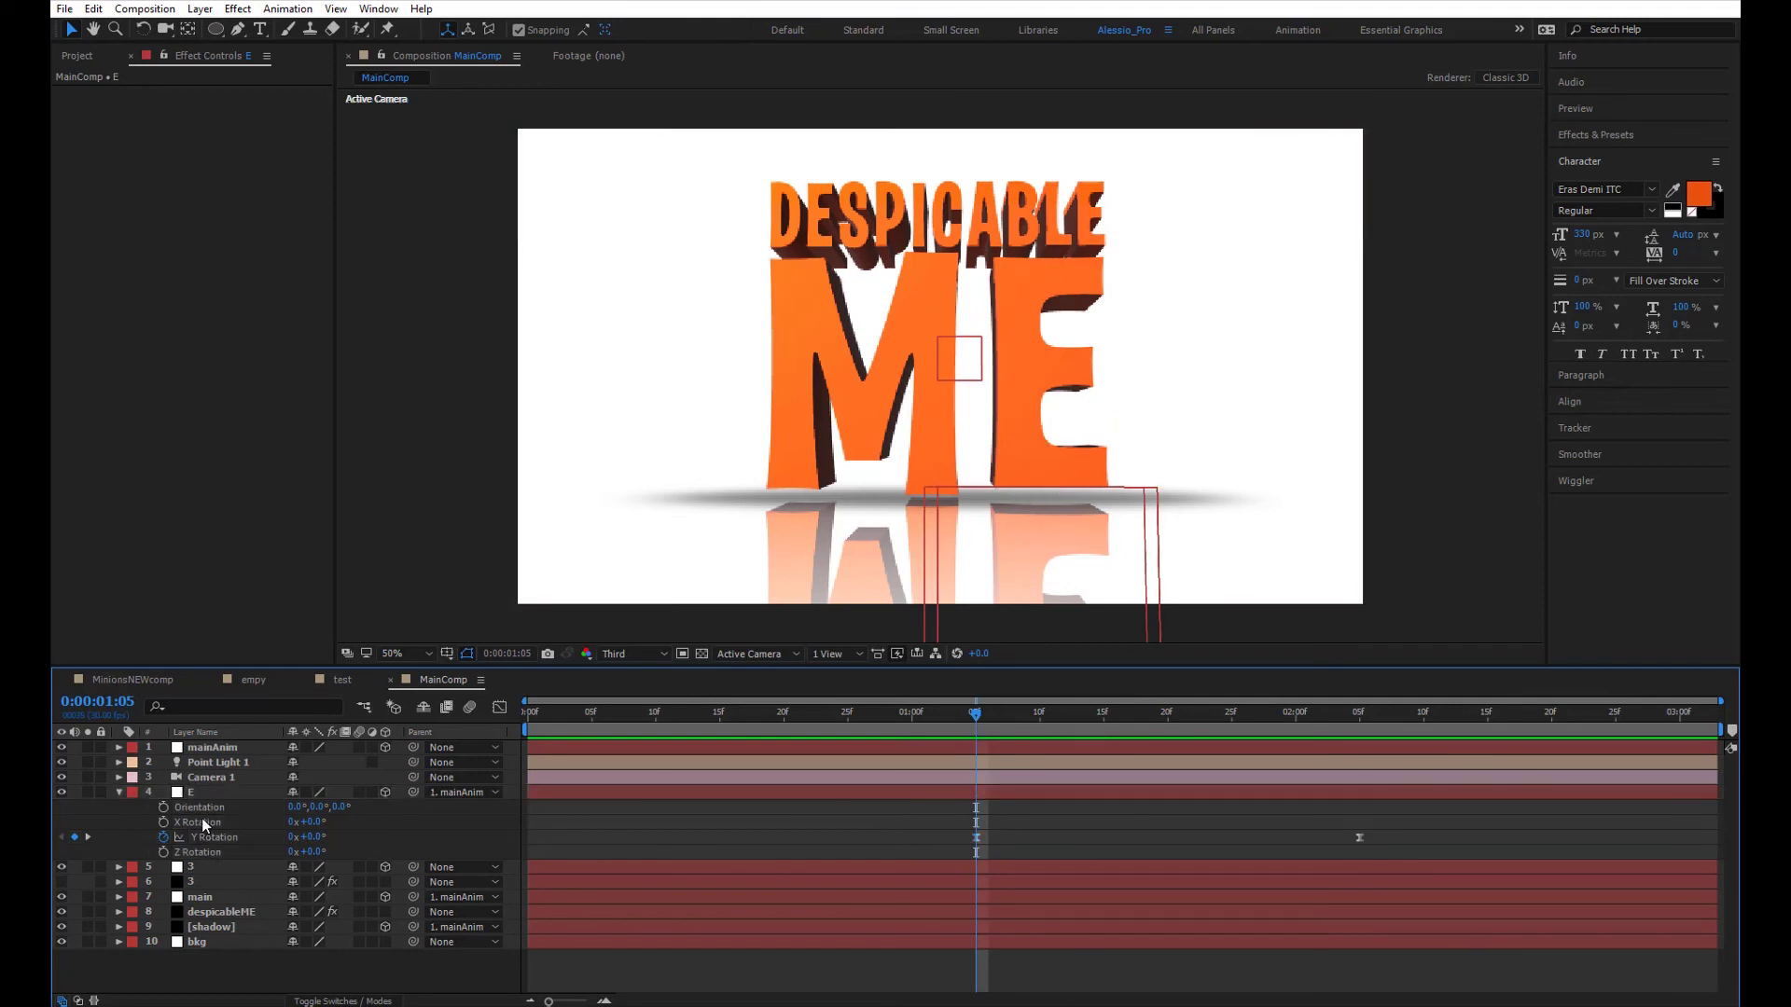
{"action": "left_click", "coordinate": [209, 869]}
{"action": "key", "text": "r"}
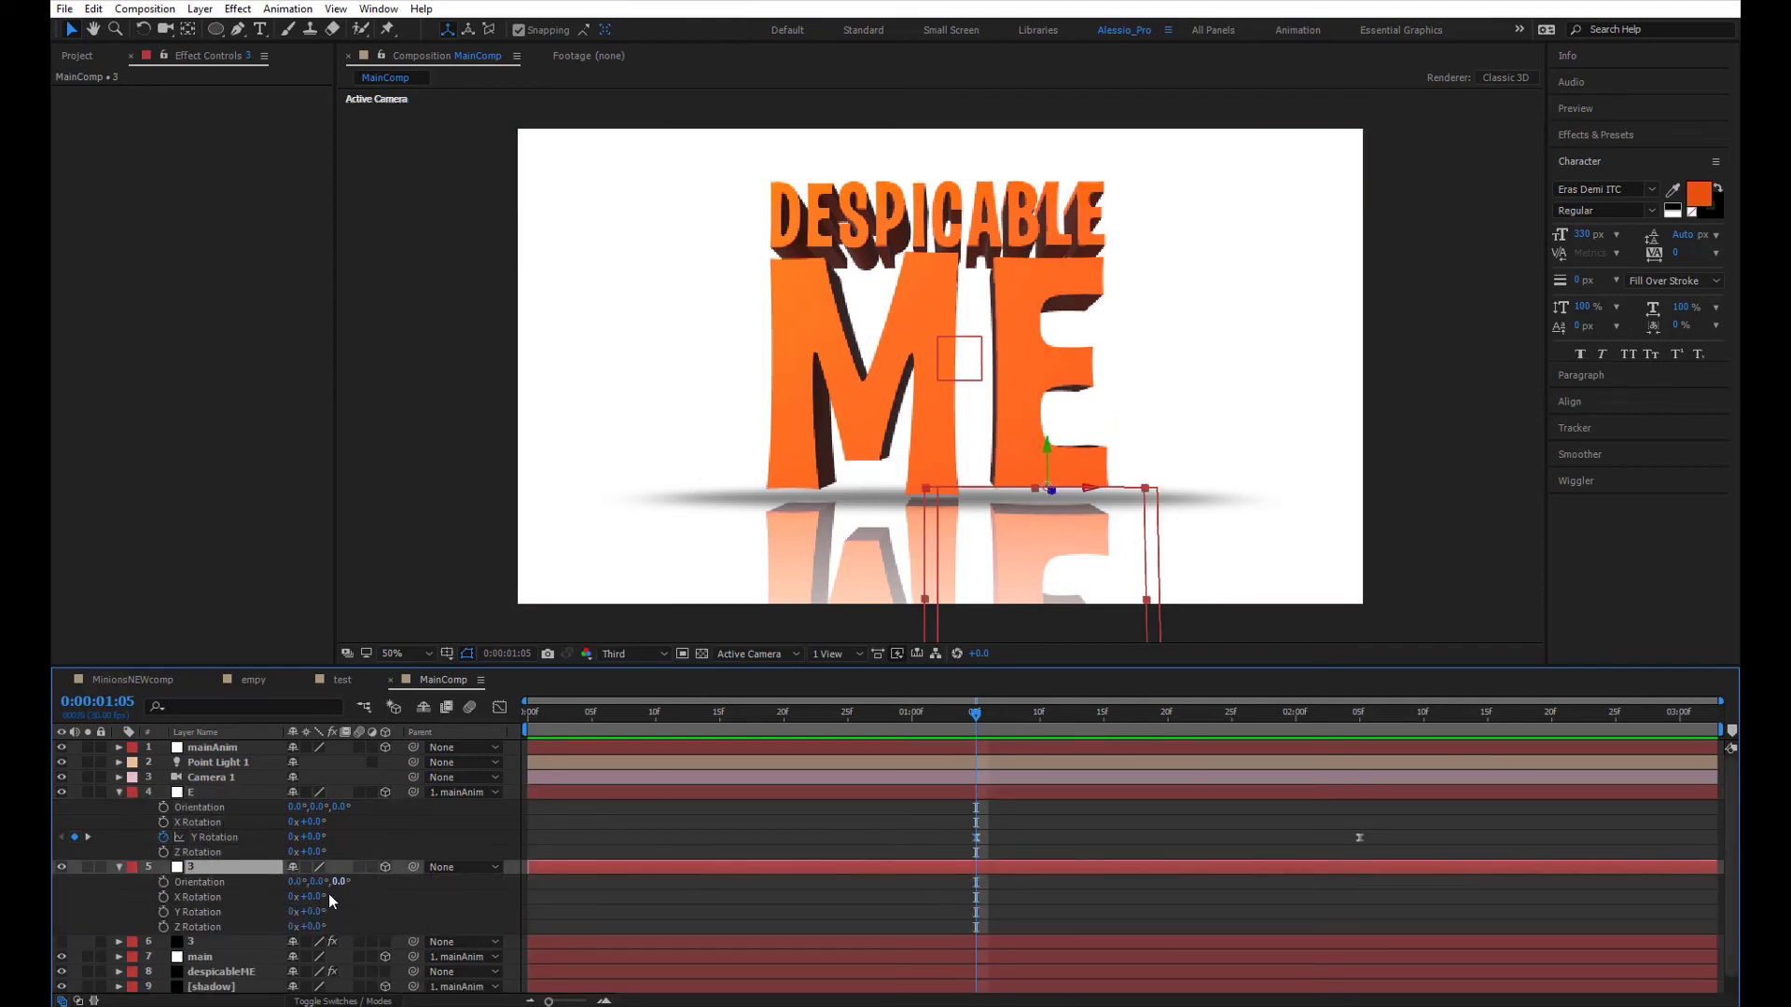
{"action": "left_click", "coordinate": [208, 837]}
{"action": "key", "text": "ctrl+c"}
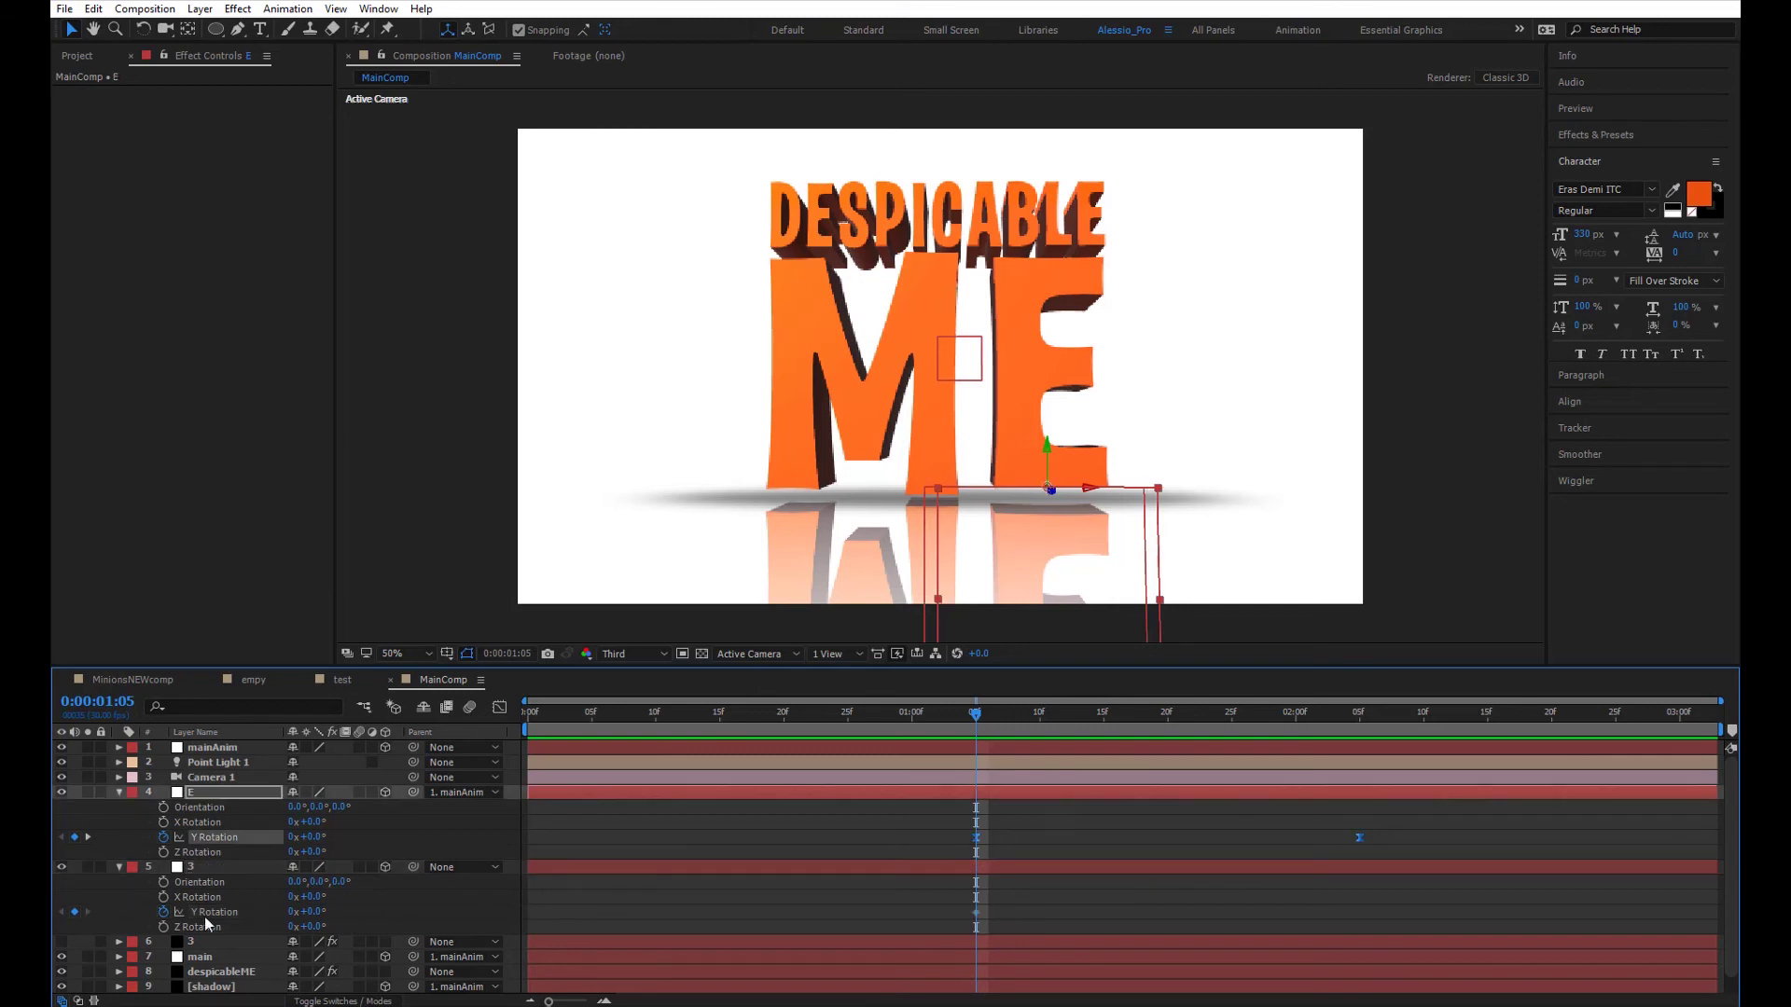
{"action": "left_click", "coordinate": [205, 914]}
{"action": "key", "text": "ctrl+v"}
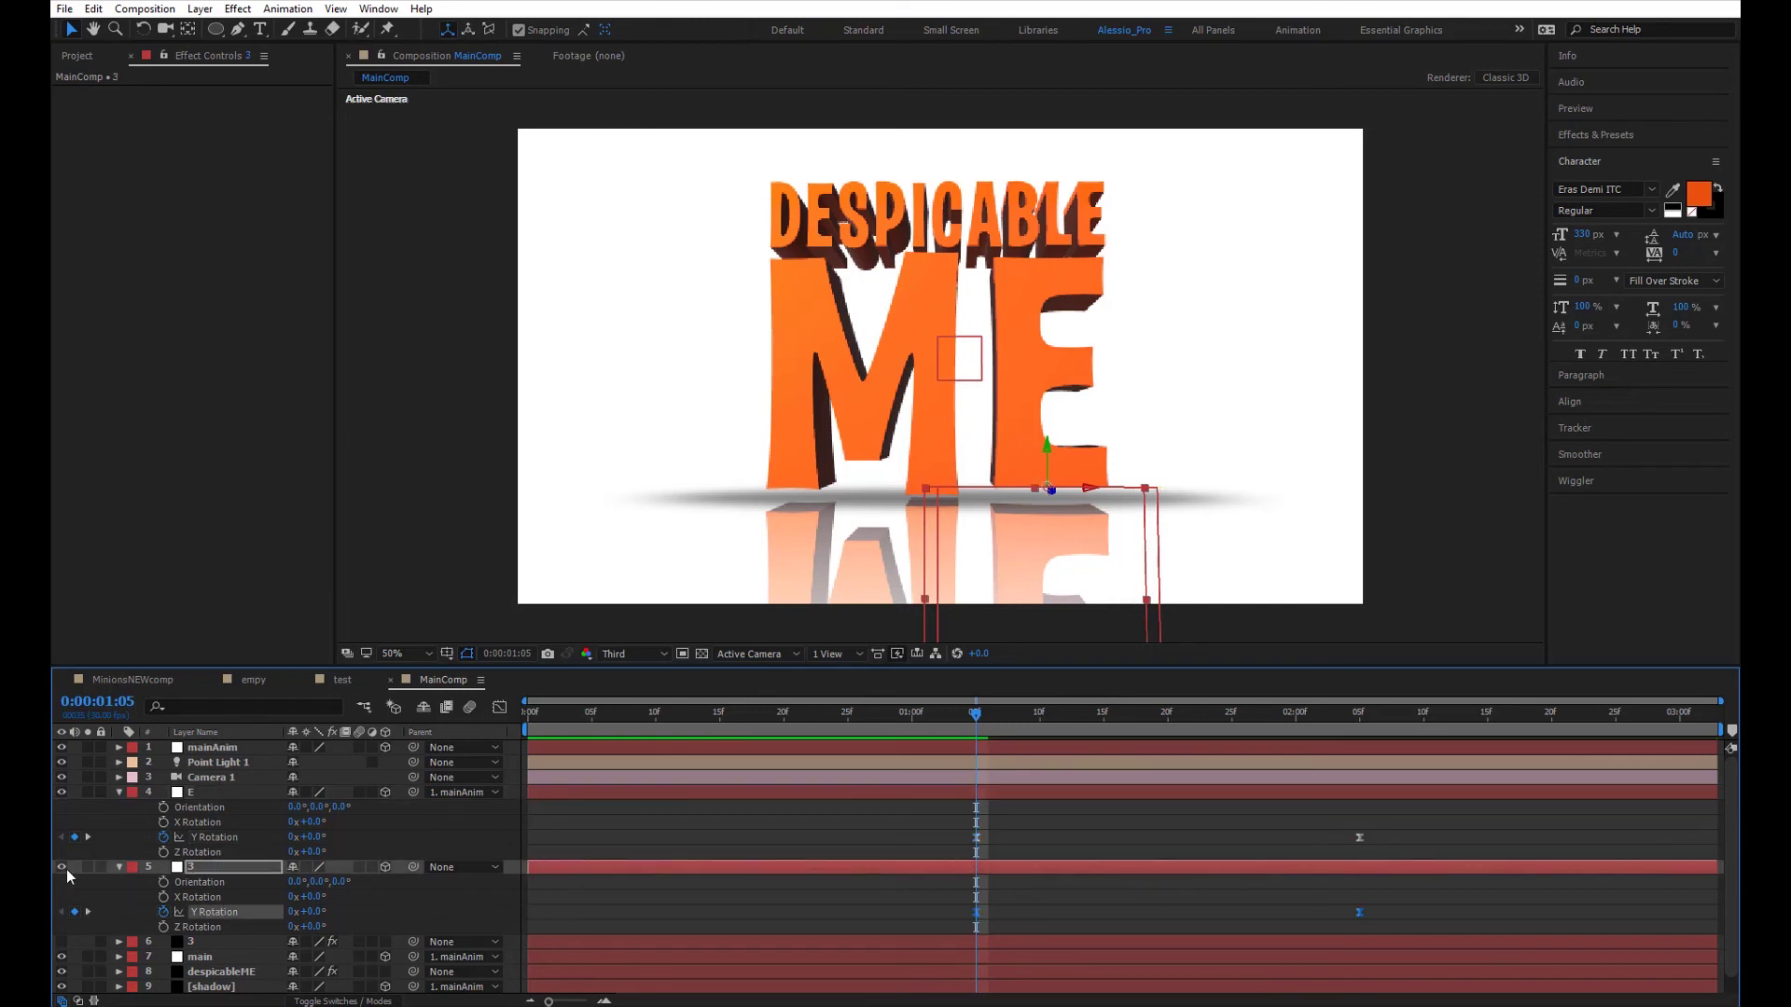
- Show the 3 Element layer and preview the 3 spinning together with the E
{"action": "scroll", "coordinate": [118, 859], "scroll_direction": "down", "scroll_amount": 1}
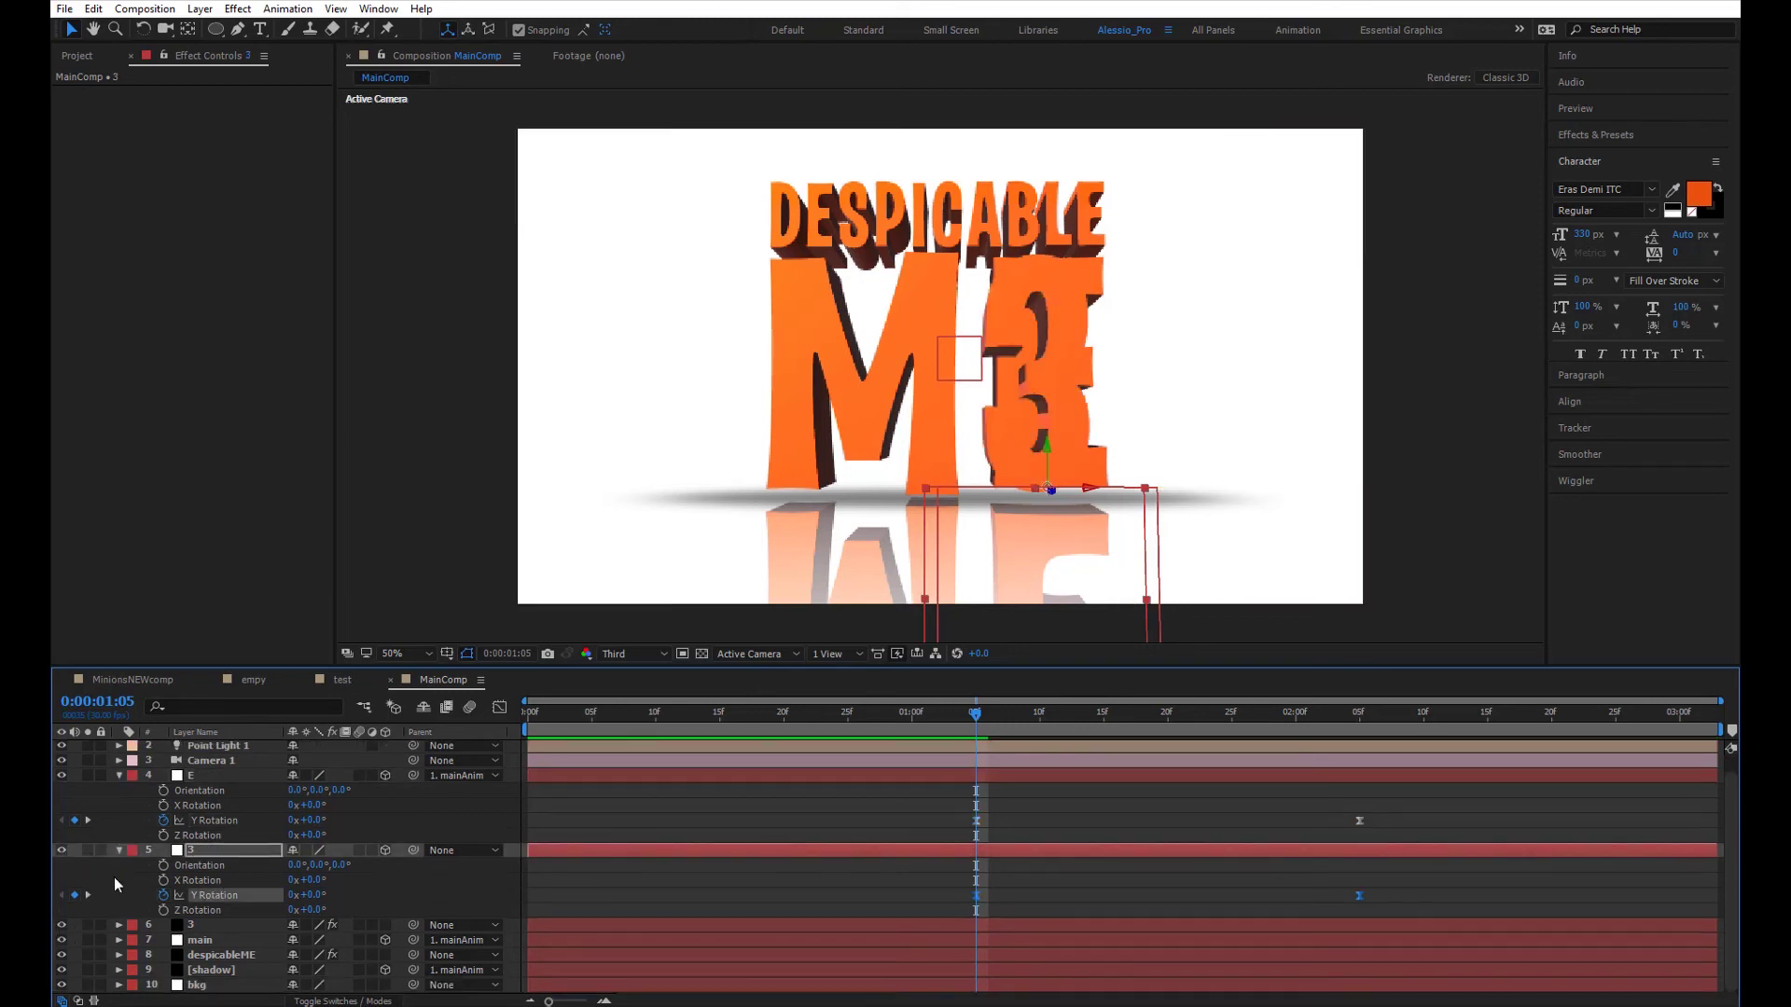
{"action": "key", "text": "space"}
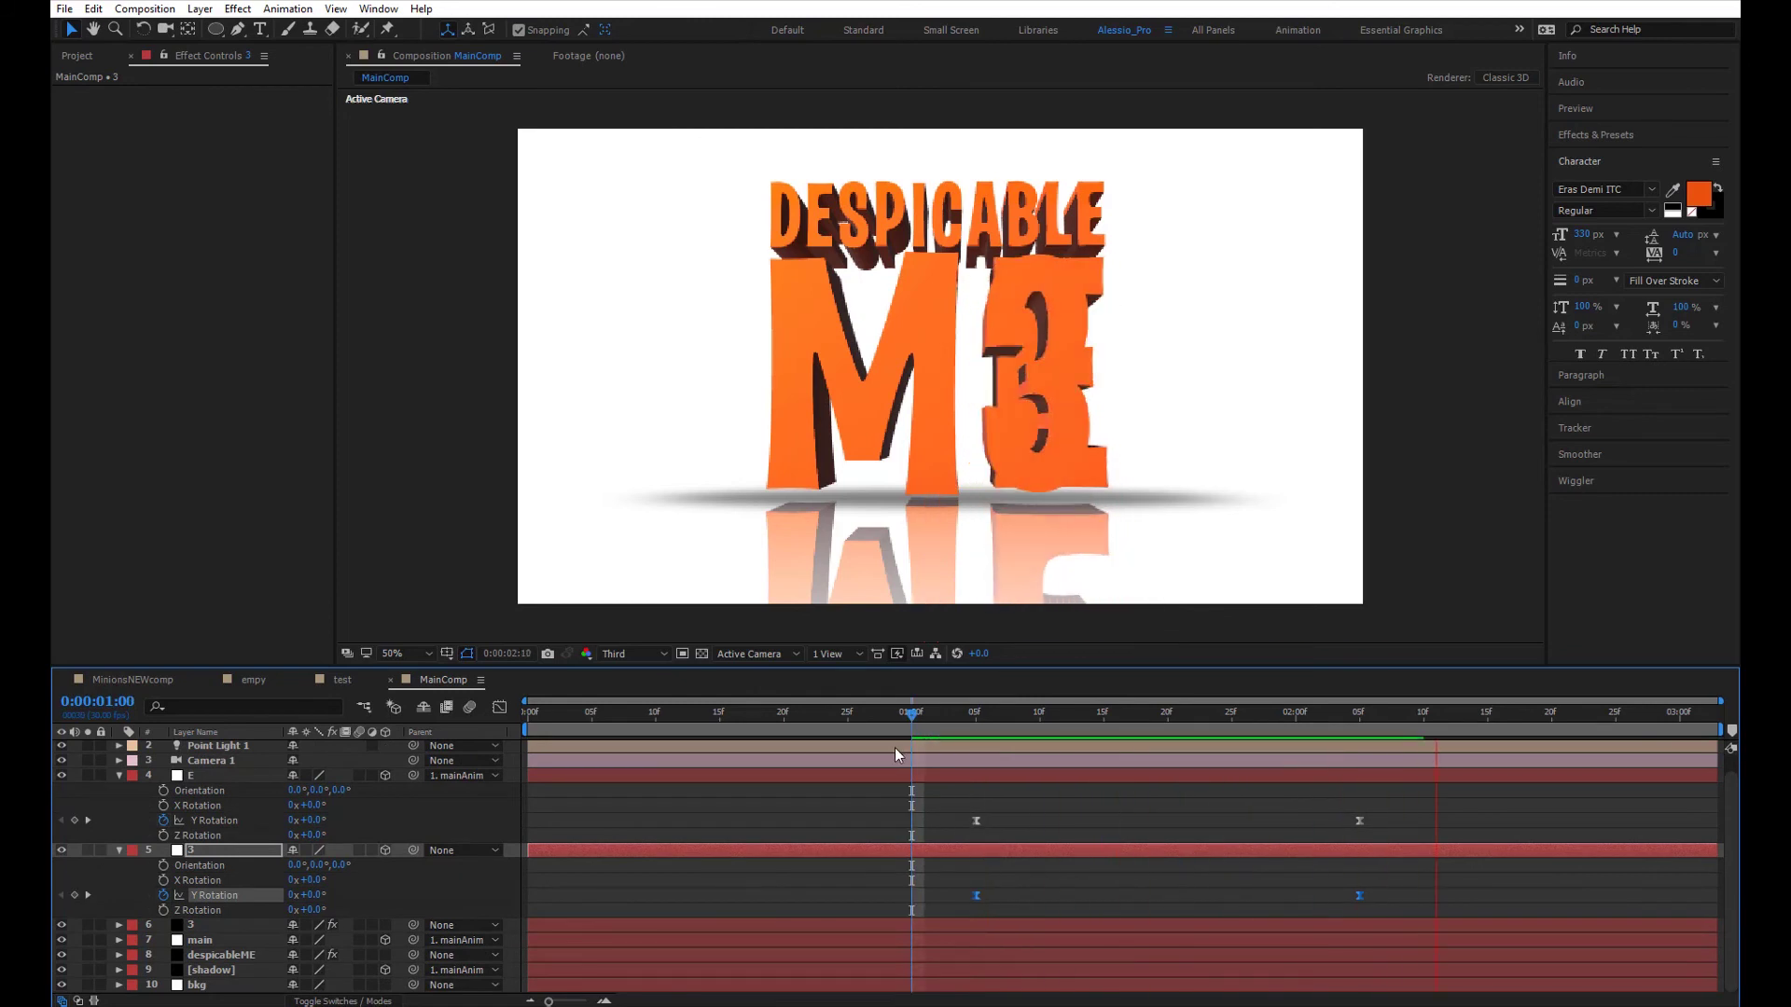
{"action": "key", "text": "space"}
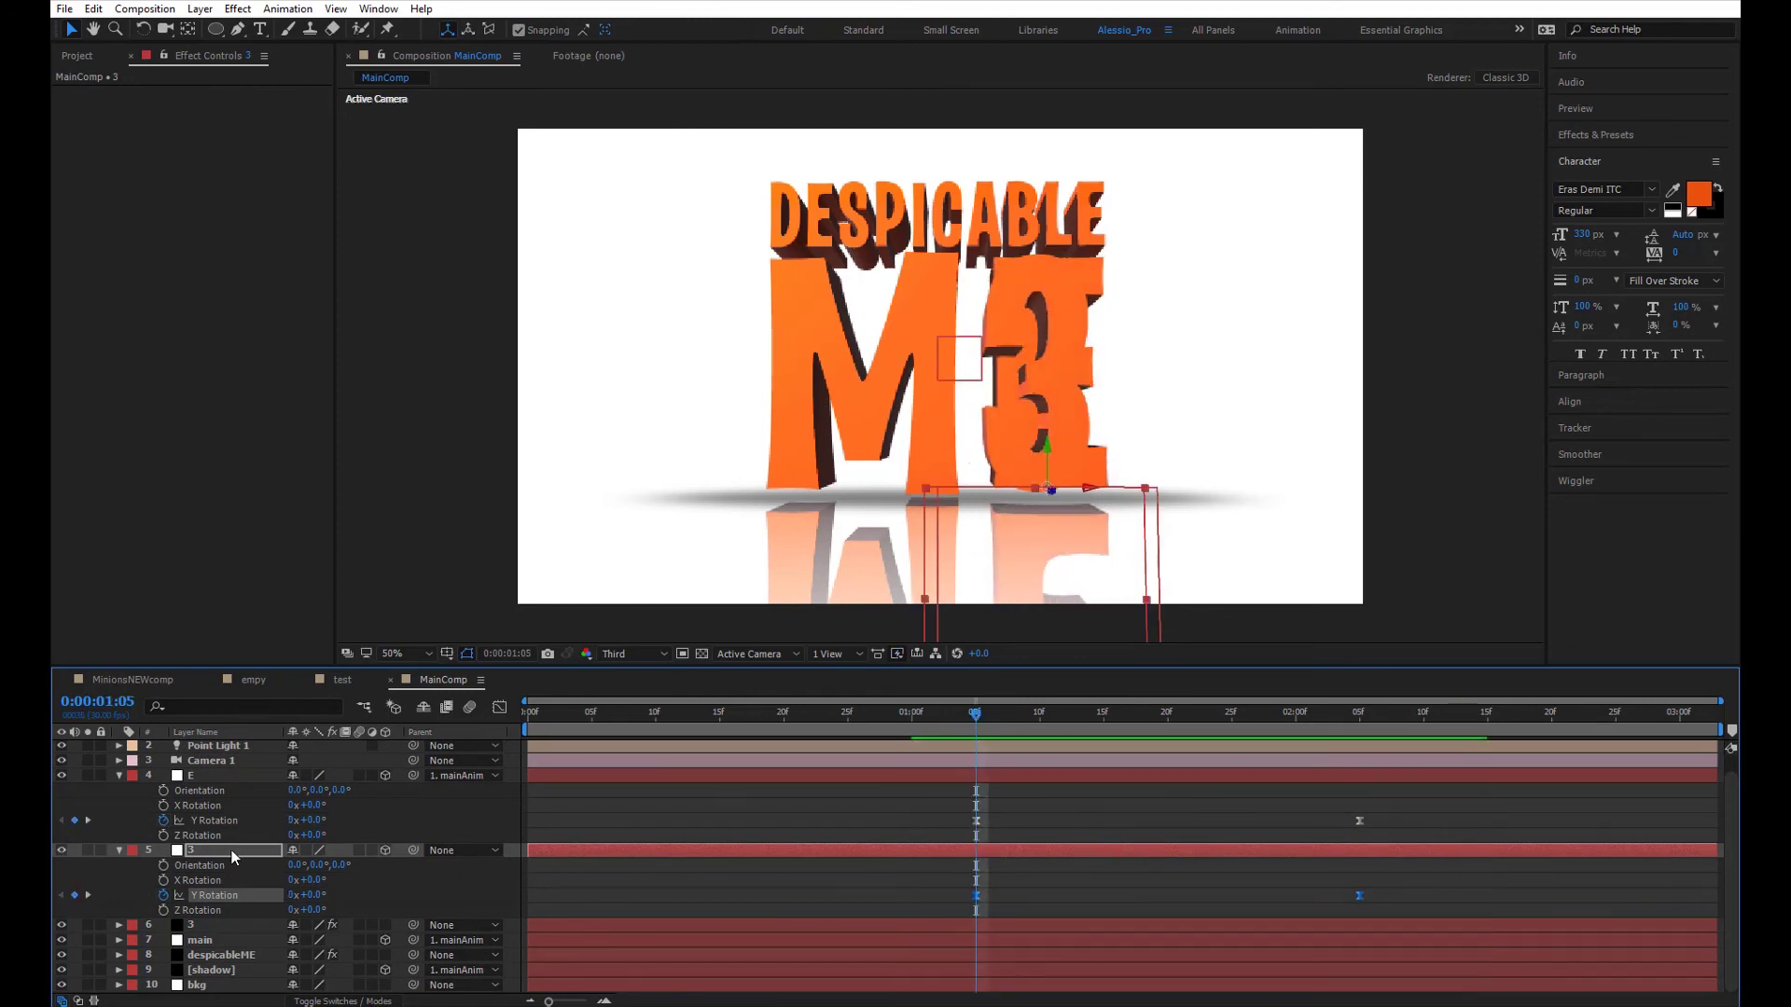
- Nudge the 3 null along its X axis to line up with the E, and check the spin
{"action": "left_click_drag", "start_coordinate": [1089, 488], "coordinate": [1098, 495]}
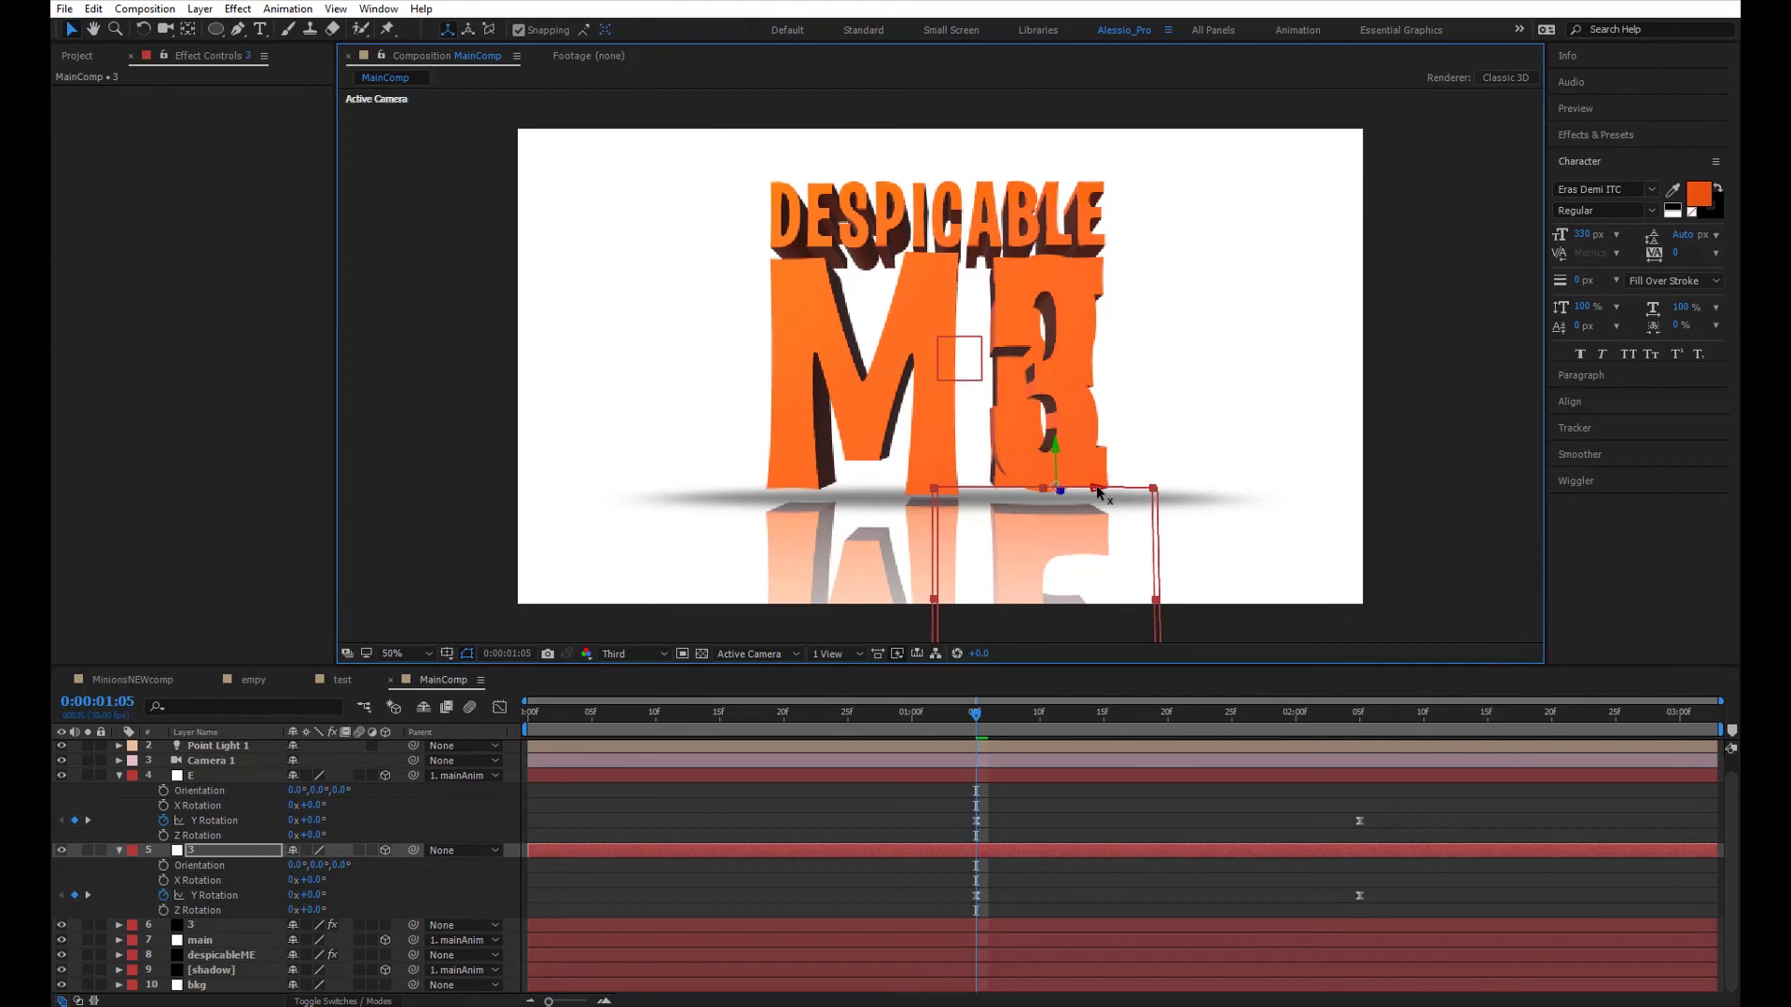
{"action": "left_click", "coordinate": [923, 718]}
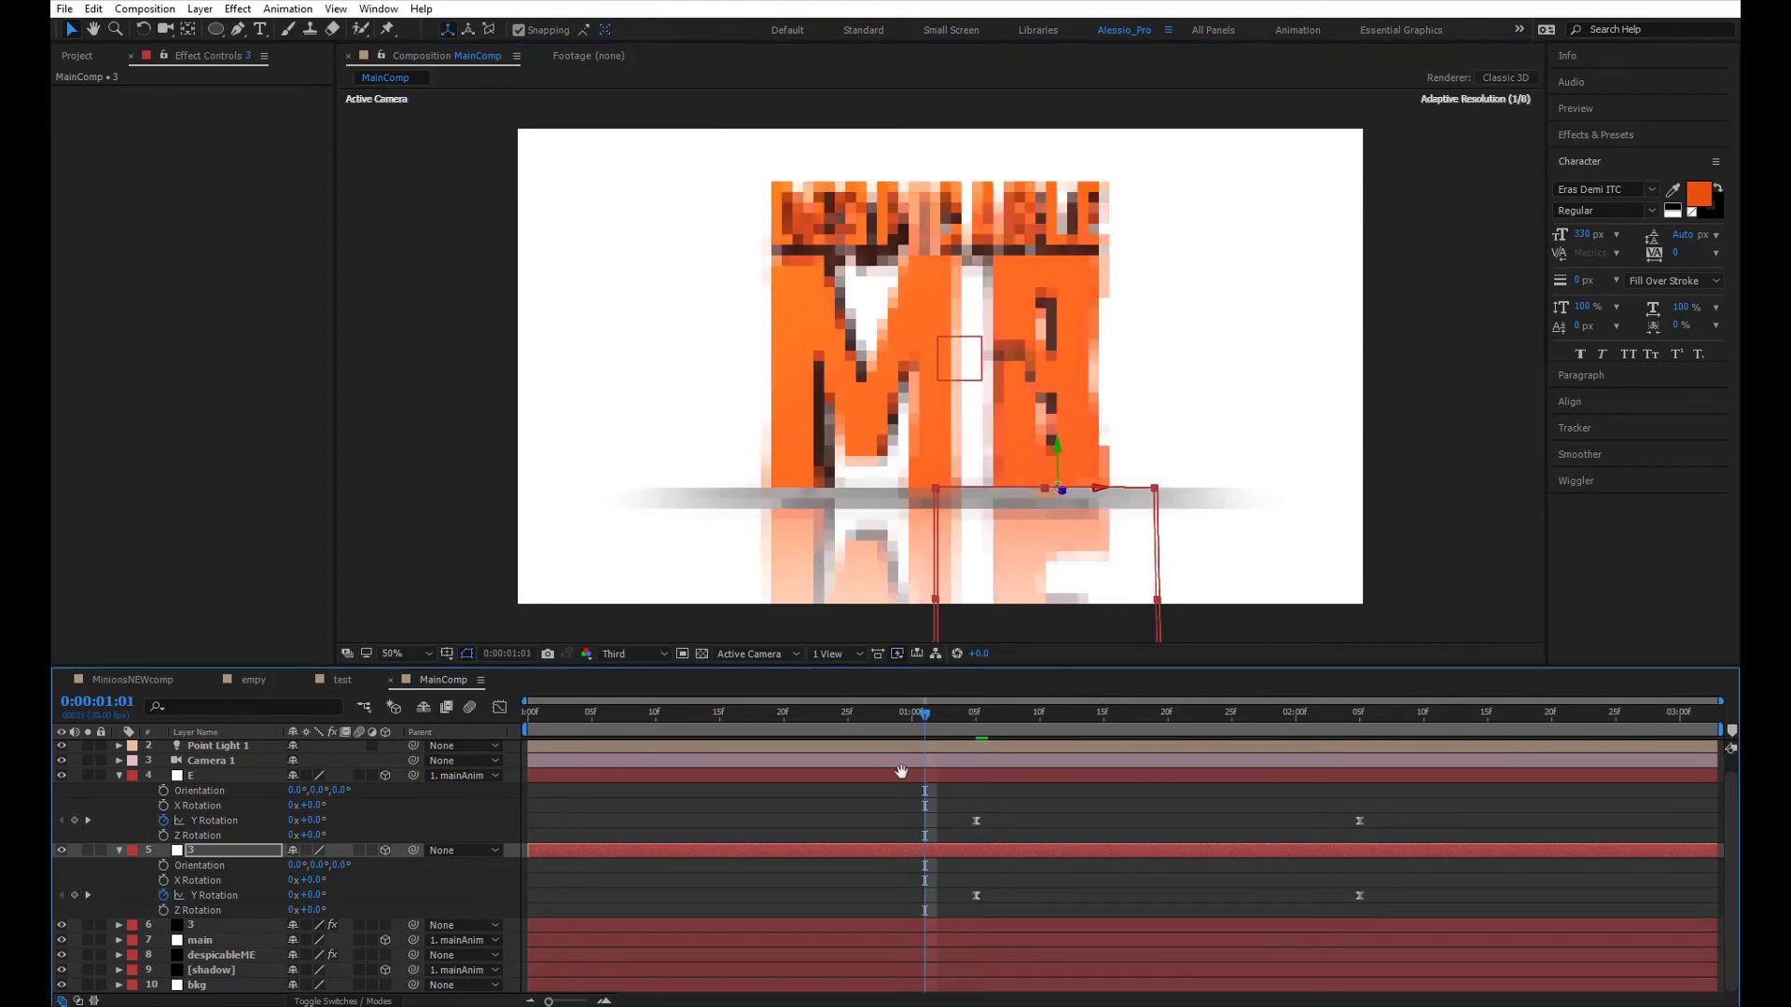
{"action": "key", "text": "space"}
{"action": "key", "text": "space"}
{"action": "left_click_drag", "start_coordinate": [981, 724], "coordinate": [1173, 743]}
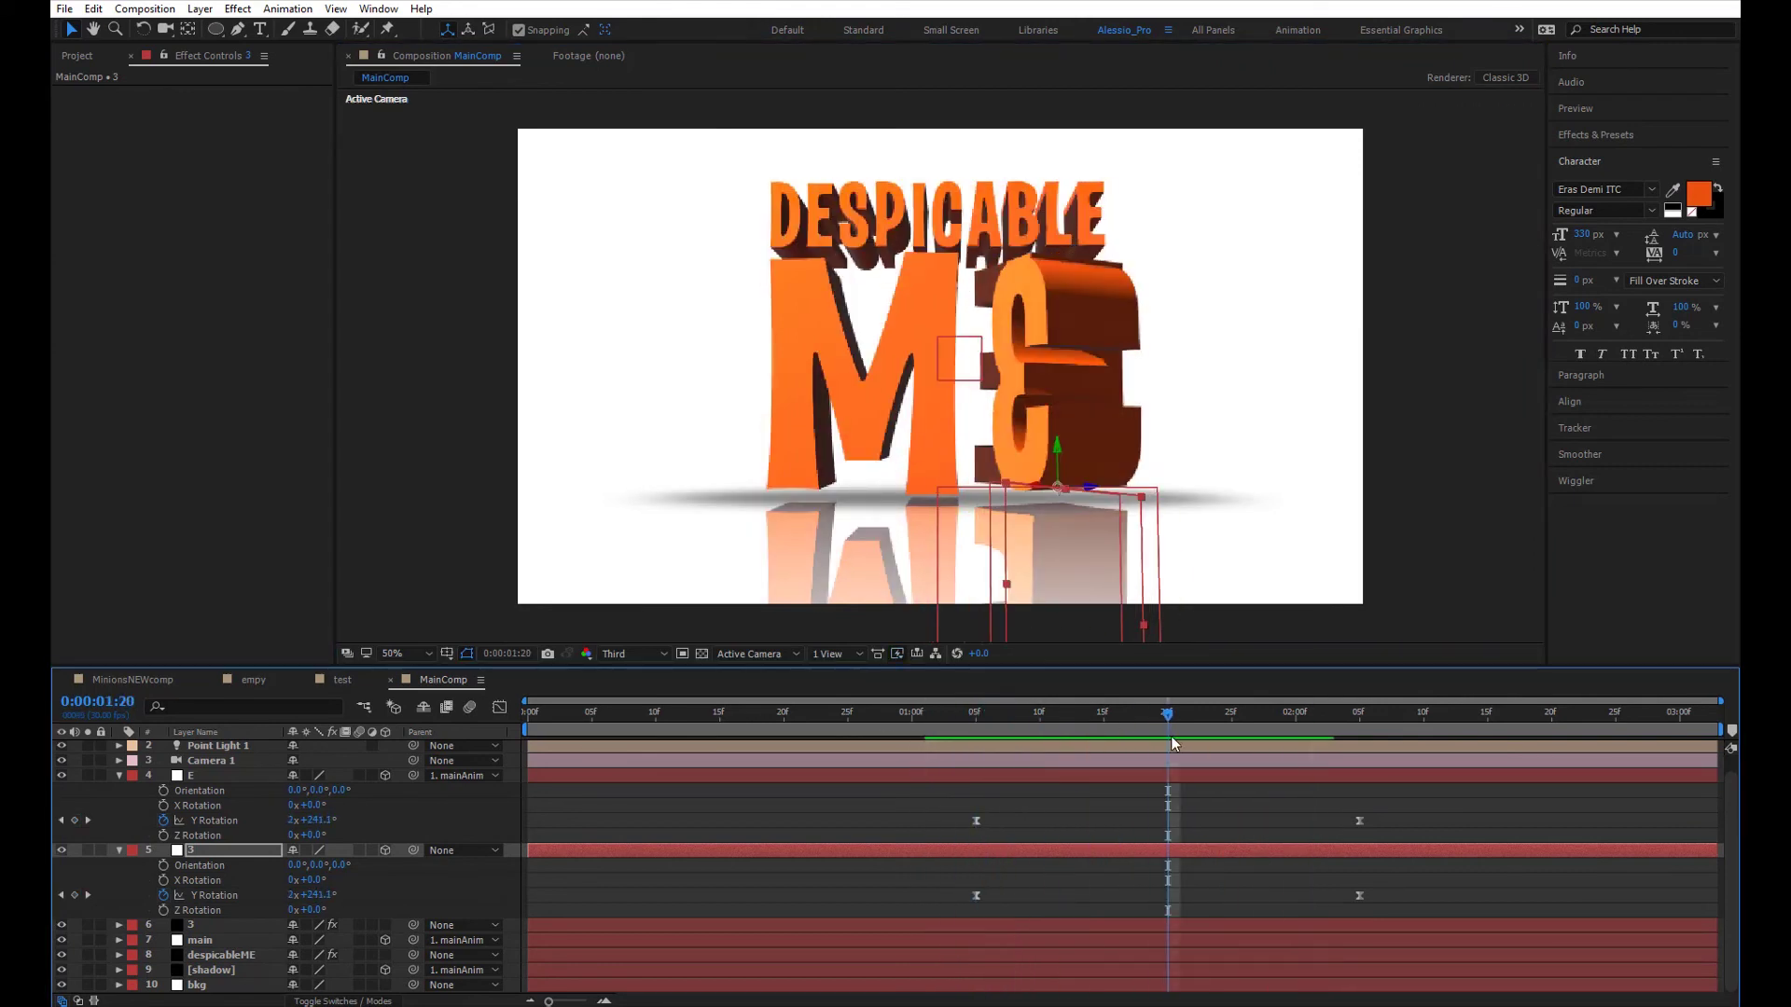
- Duplicate the despicableME layer and delete the E's group folder from the original layer's Element scene
{"action": "left_click", "coordinate": [119, 775]}
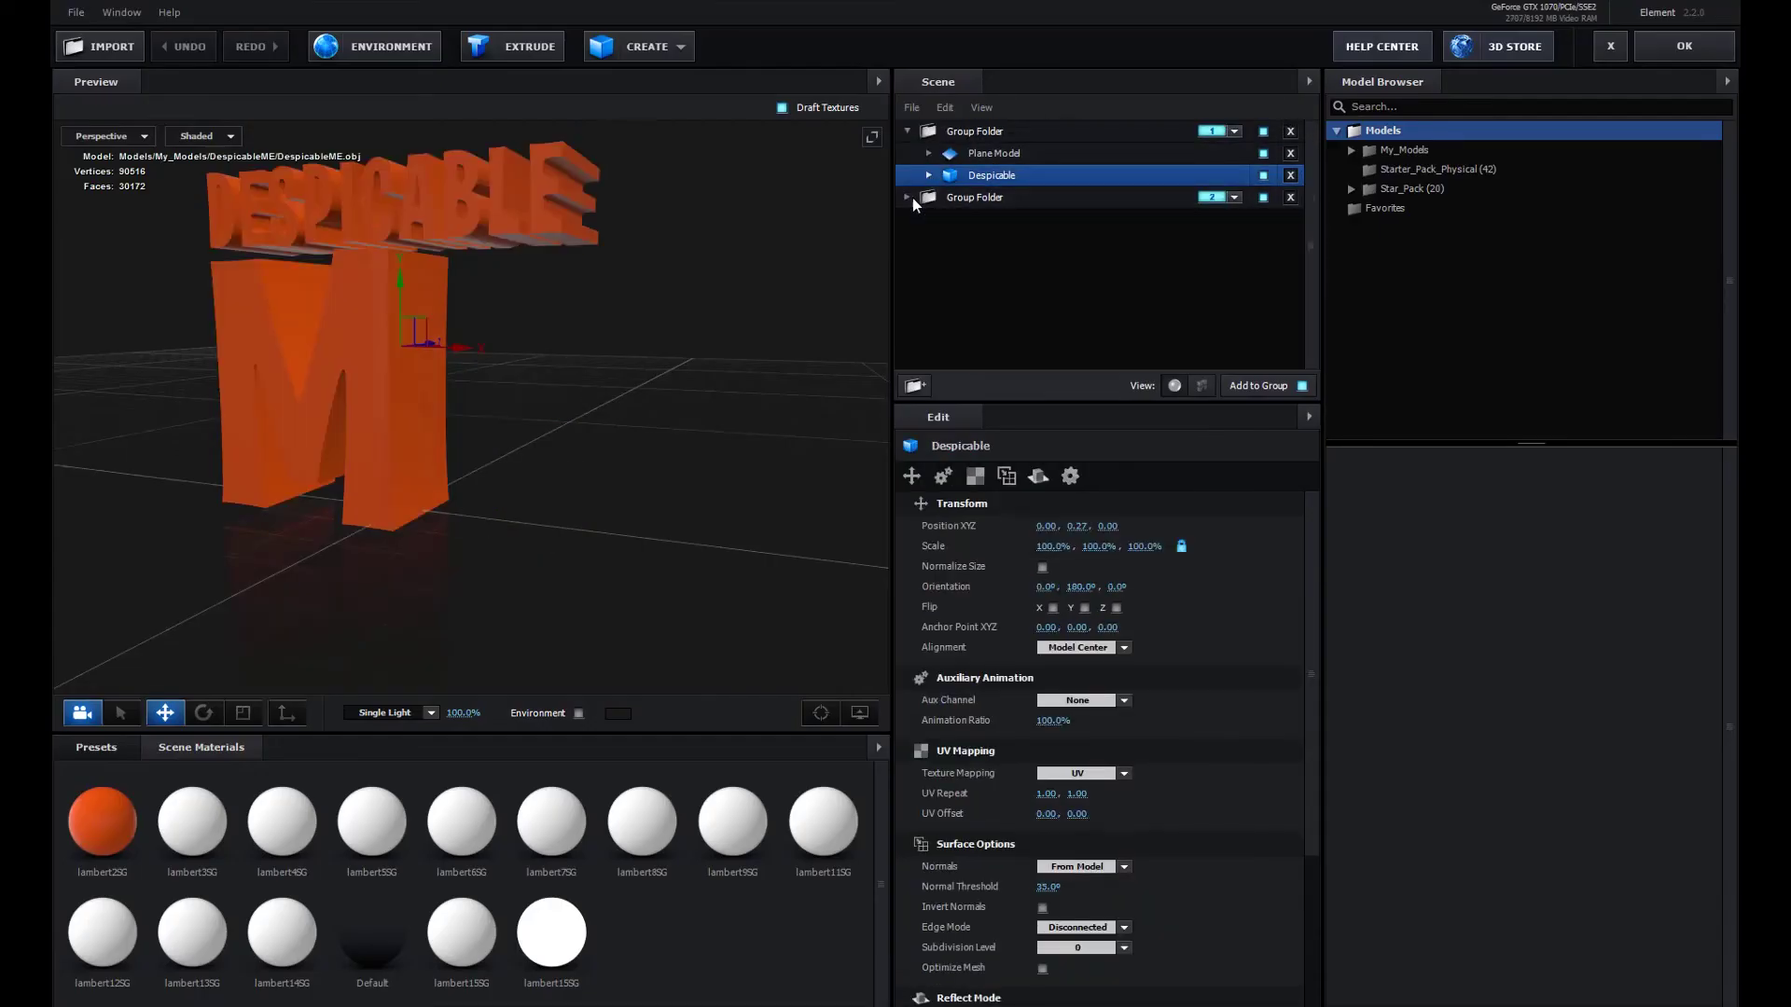
{"action": "left_click", "coordinate": [989, 198]}
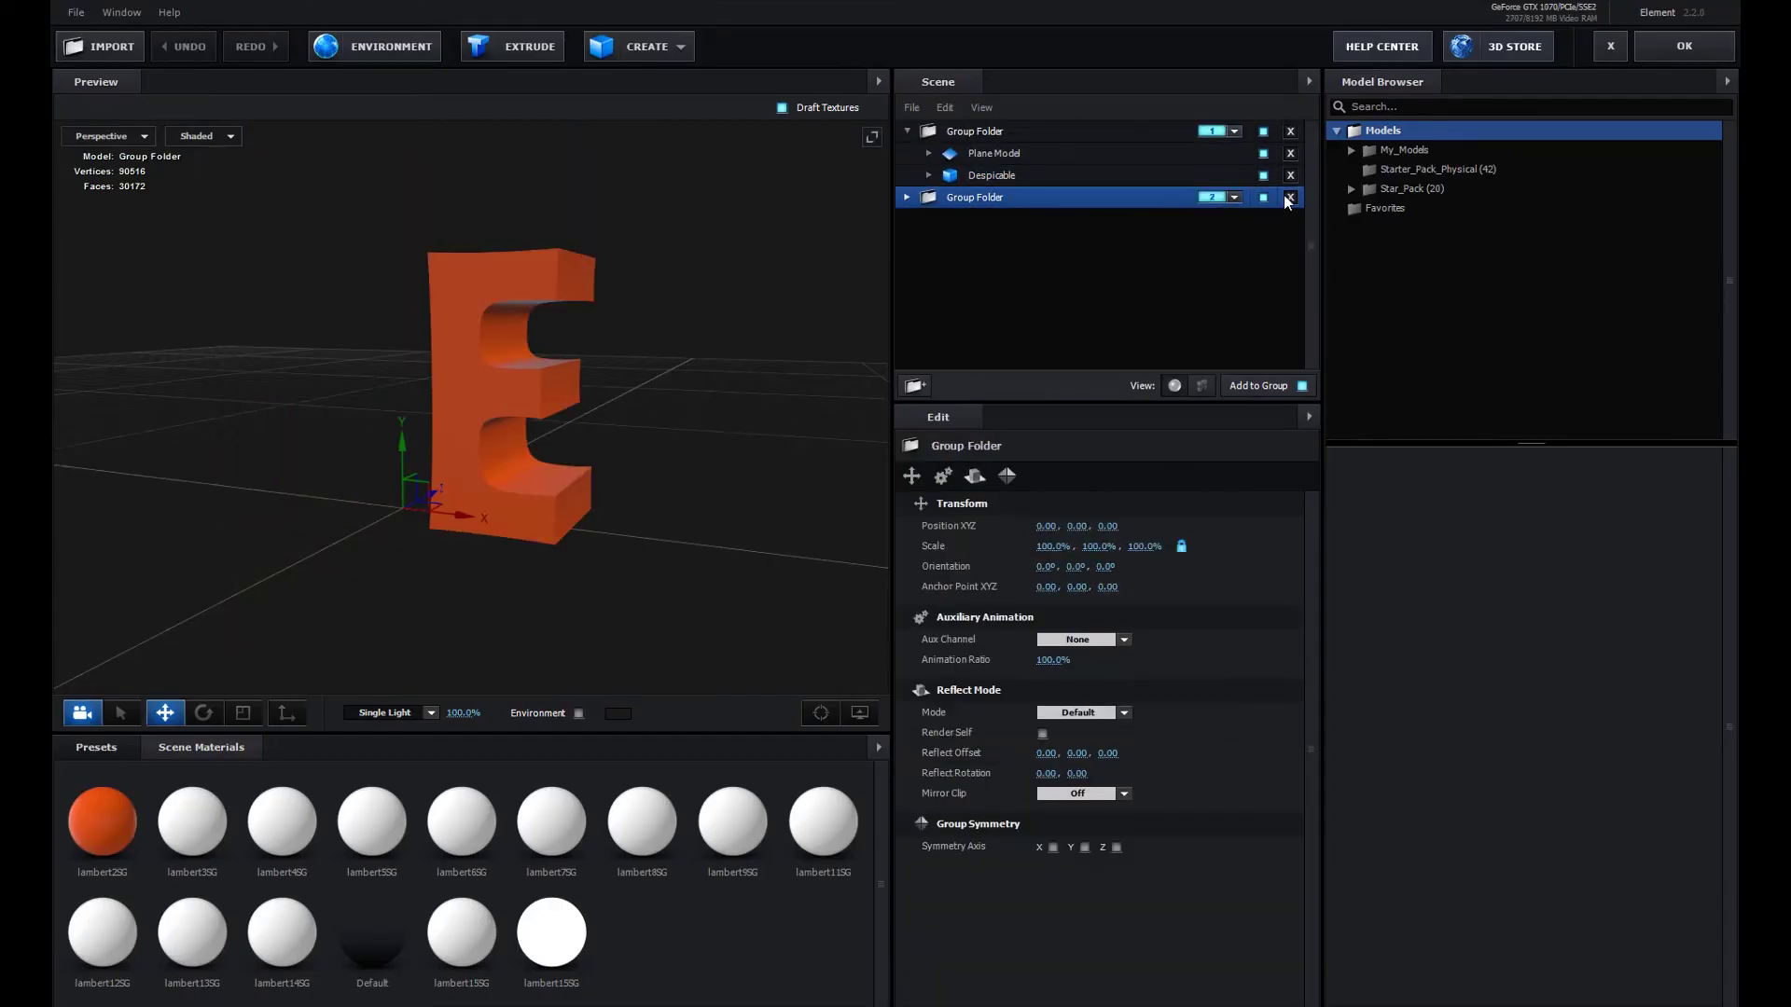
{"action": "left_click", "coordinate": [1290, 198]}
{"action": "left_click", "coordinate": [1690, 47]}
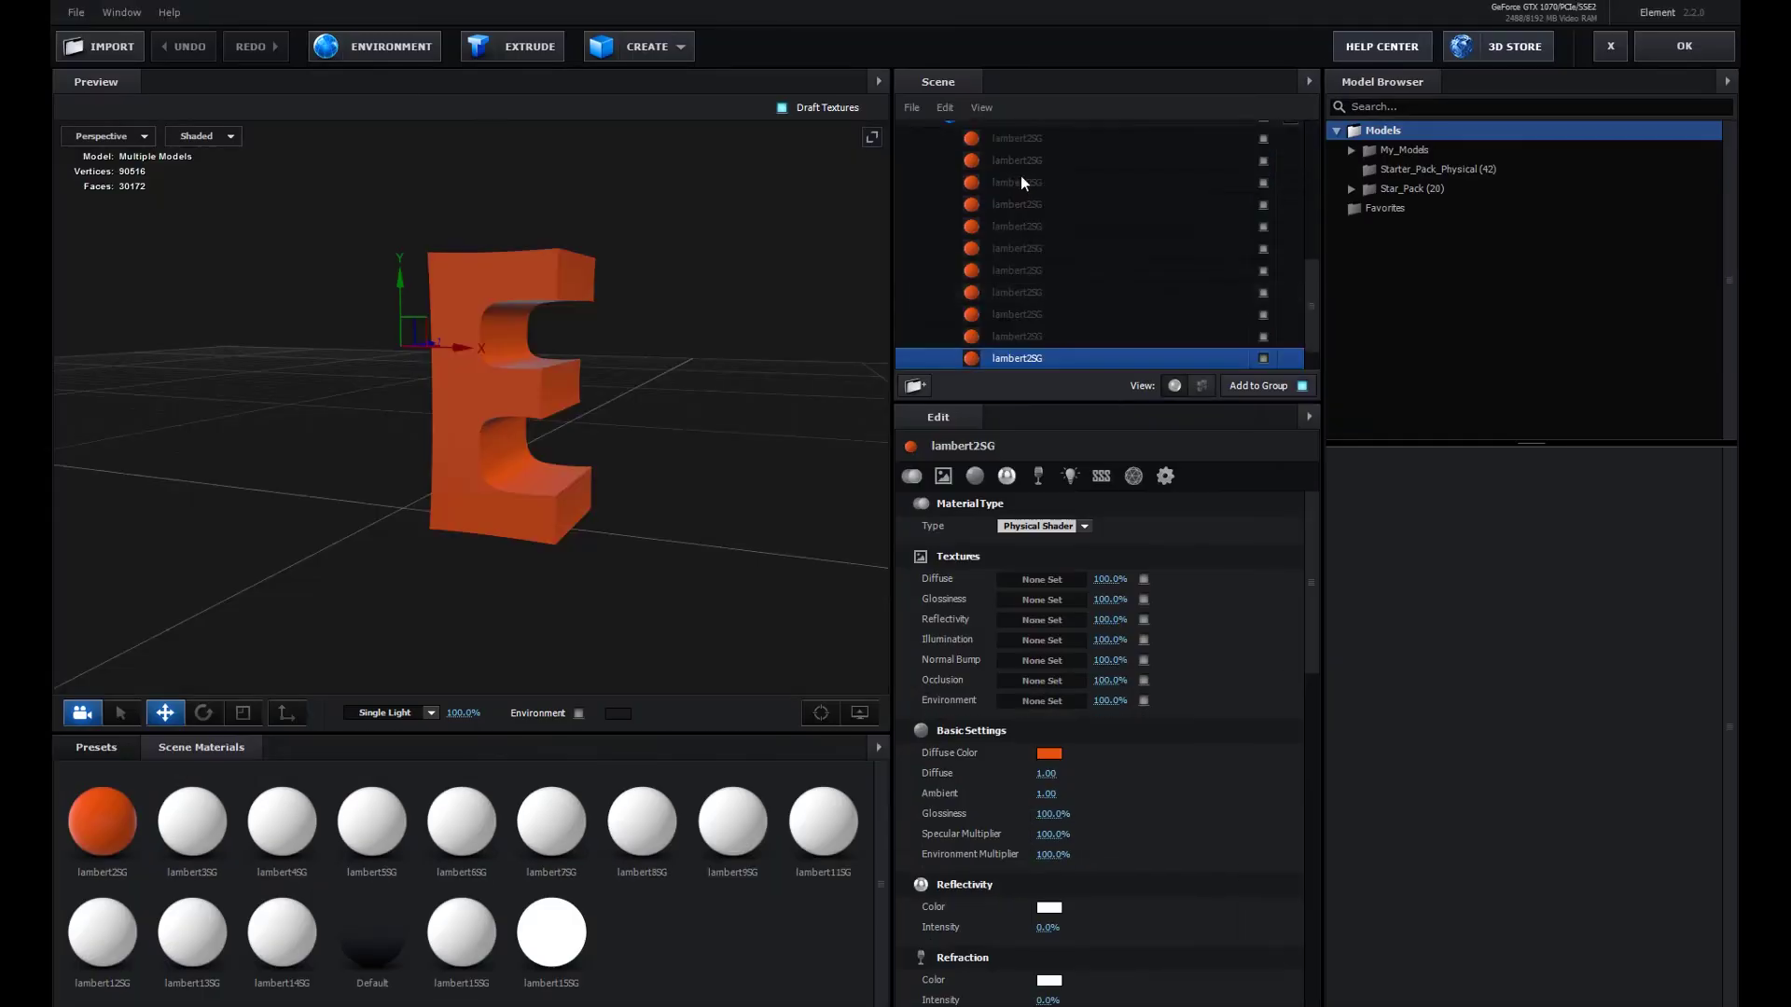
- Delete the Despicable model from the duplicate despicableME 2 layer's Element scene, keeping the E
{"action": "scroll", "coordinate": [1021, 175], "scroll_direction": "up", "scroll_amount": 3}
{"action": "left_click", "coordinate": [928, 176]}
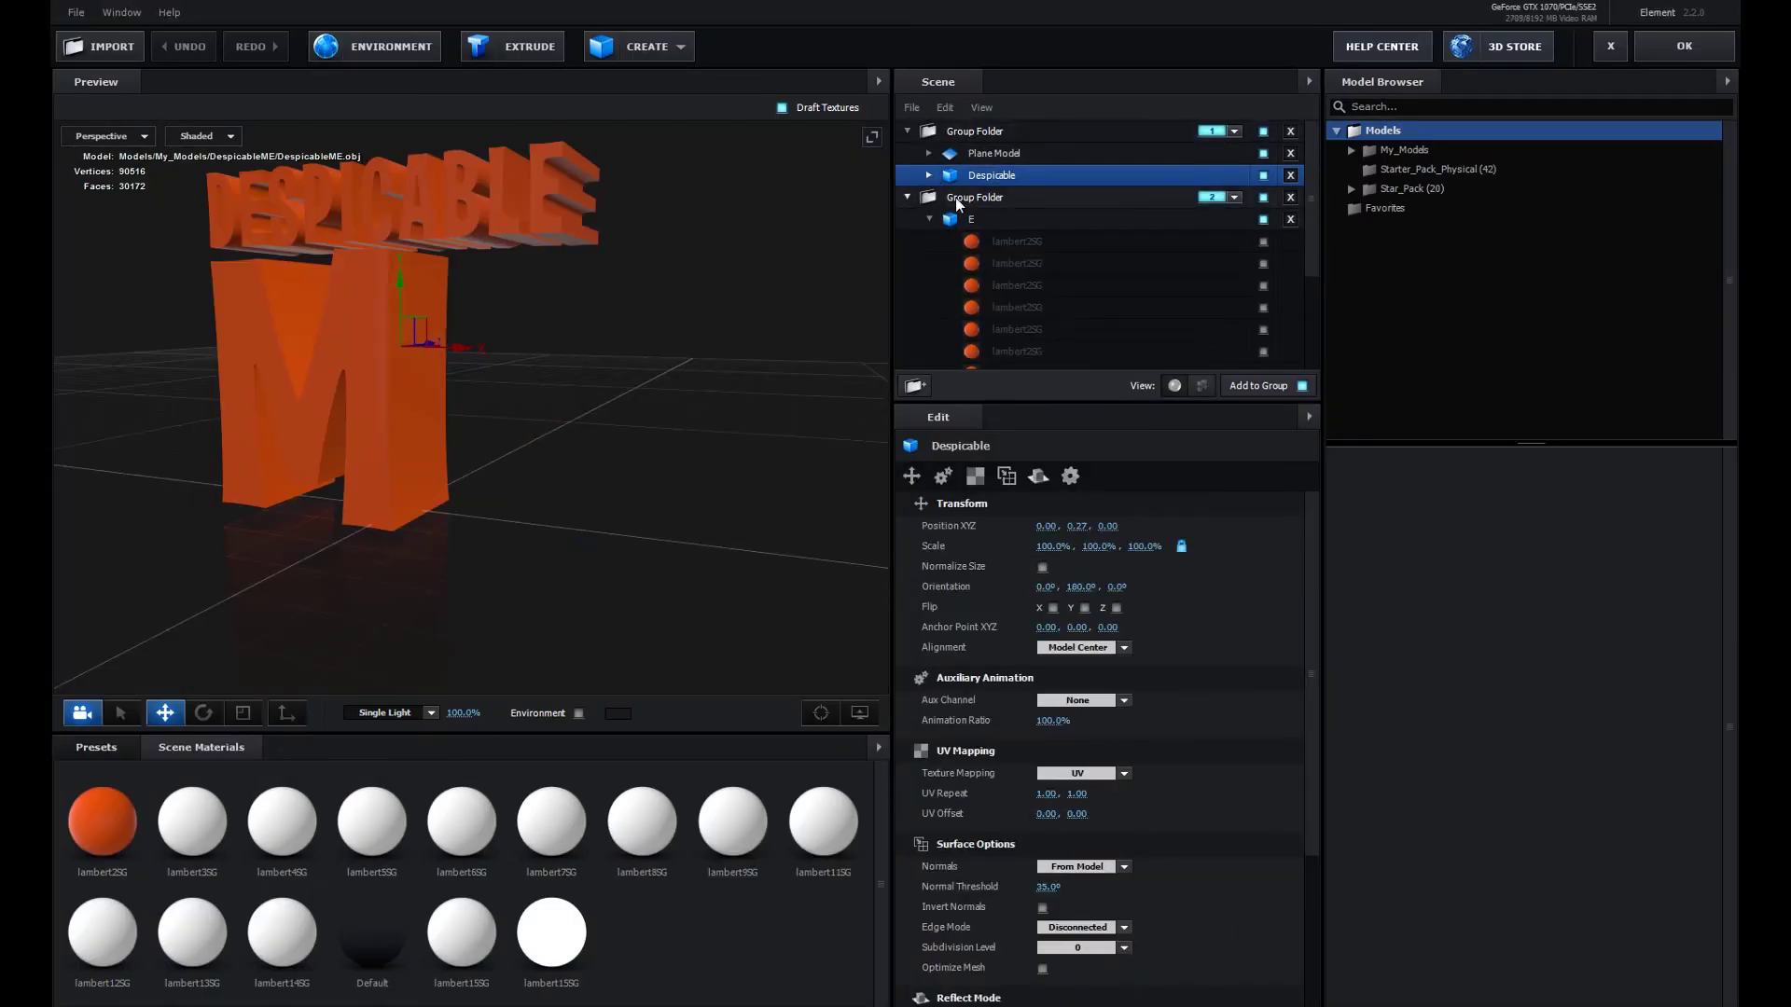
{"action": "left_click", "coordinate": [908, 198]}
{"action": "left_click", "coordinate": [1011, 157]}
{"action": "left_click", "coordinate": [1290, 153]}
{"action": "left_click", "coordinate": [1666, 46]}
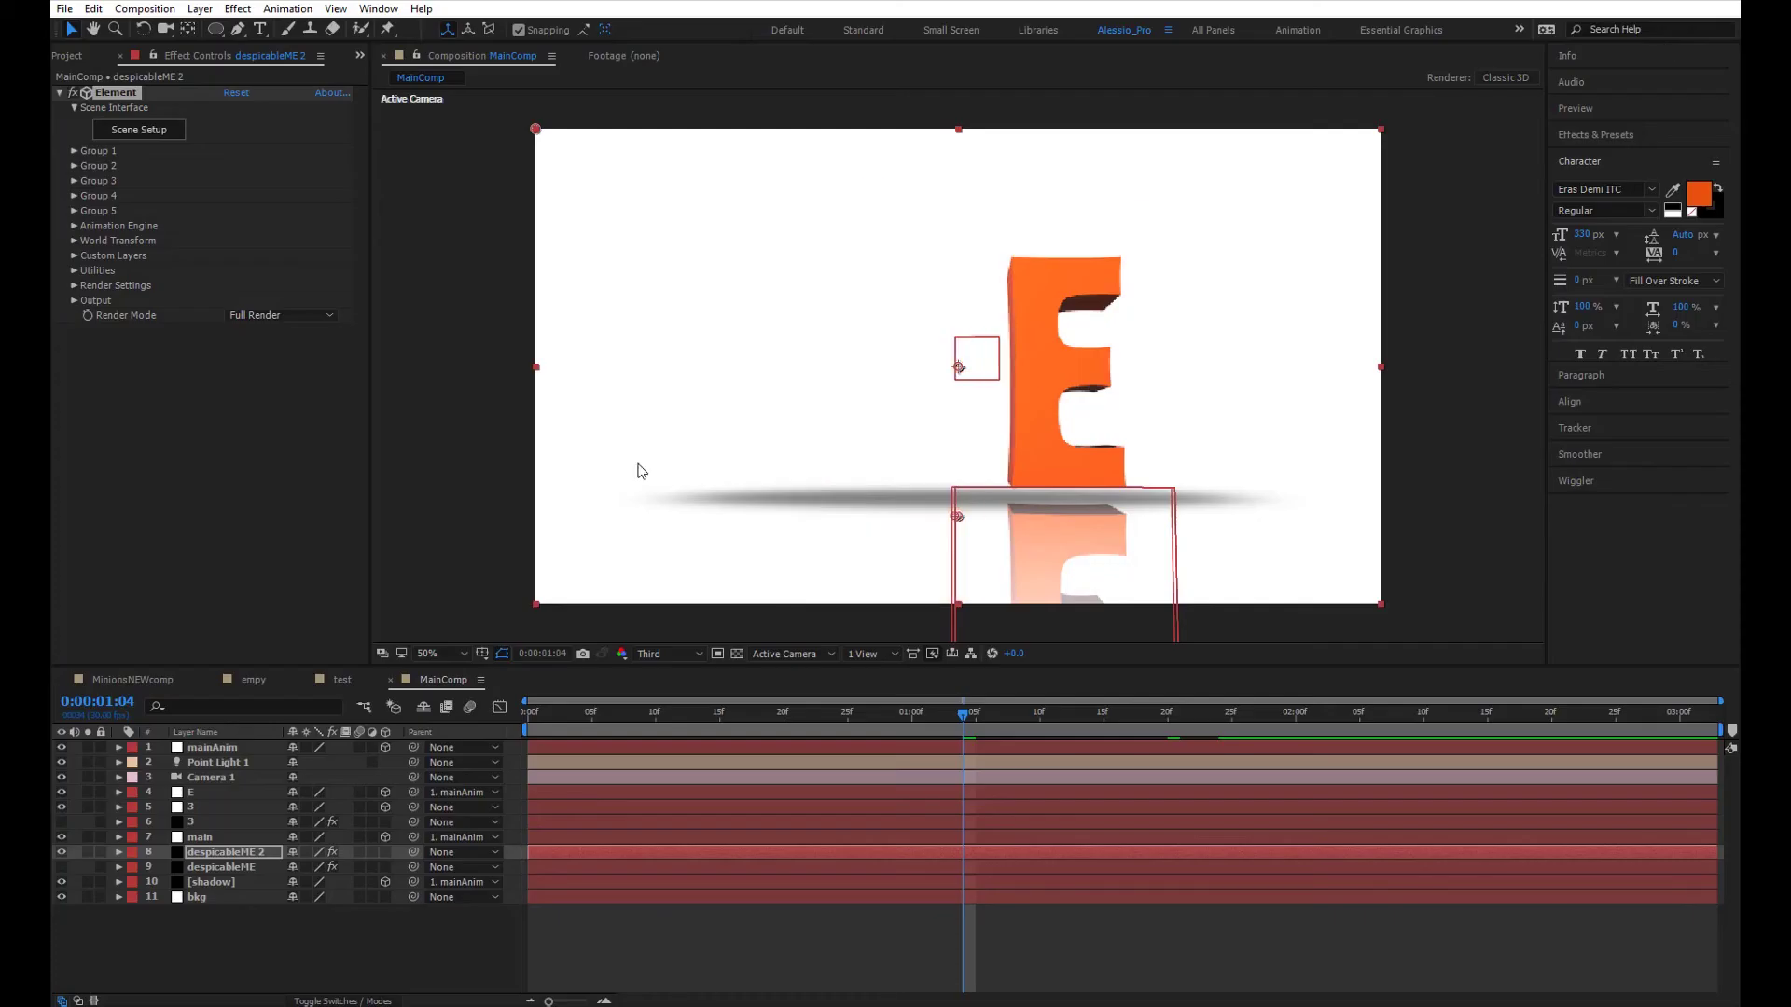
- Show the original despicableME layer and preview the title with the E on its own layer
{"action": "left_click", "coordinate": [63, 867]}
{"action": "left_click", "coordinate": [875, 713]}
{"action": "key", "text": "space"}
{"action": "left_click", "coordinate": [1066, 737]}
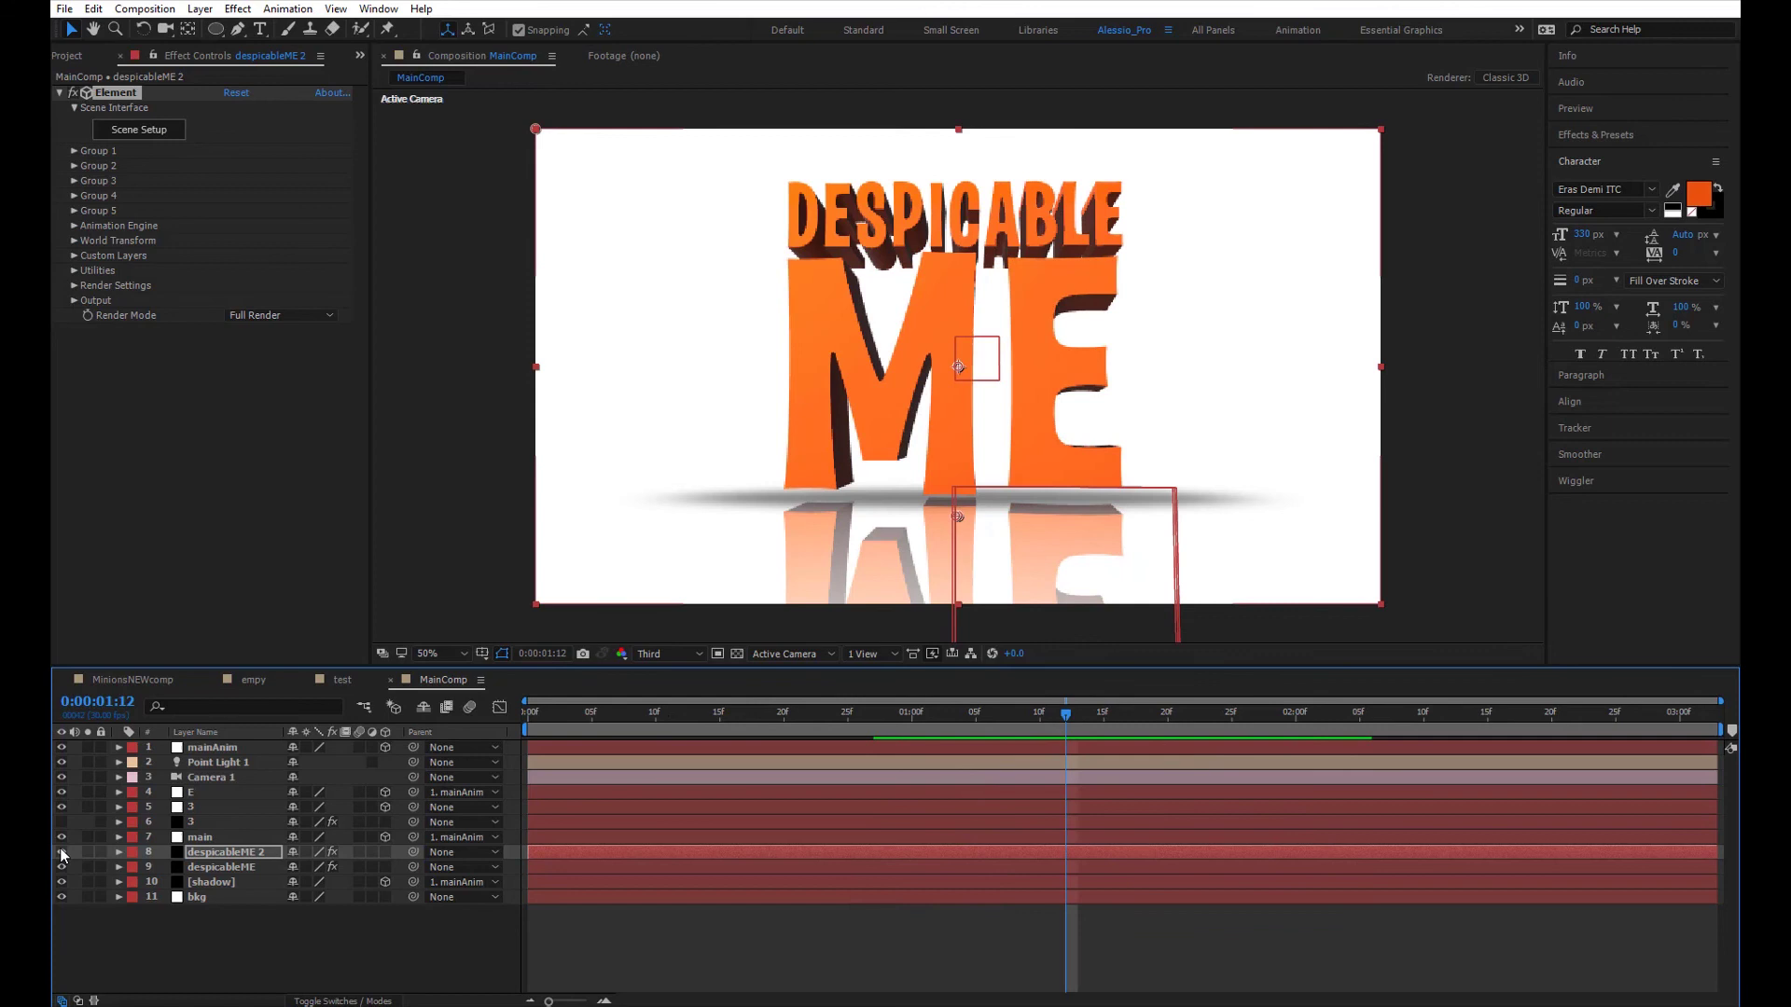
- Rename the despicableME 2 layer as E
{"action": "left_click", "coordinate": [205, 854]}
{"action": "key", "text": "Return"}
{"action": "type", "text": "E"}
{"action": "key", "text": "Return"}
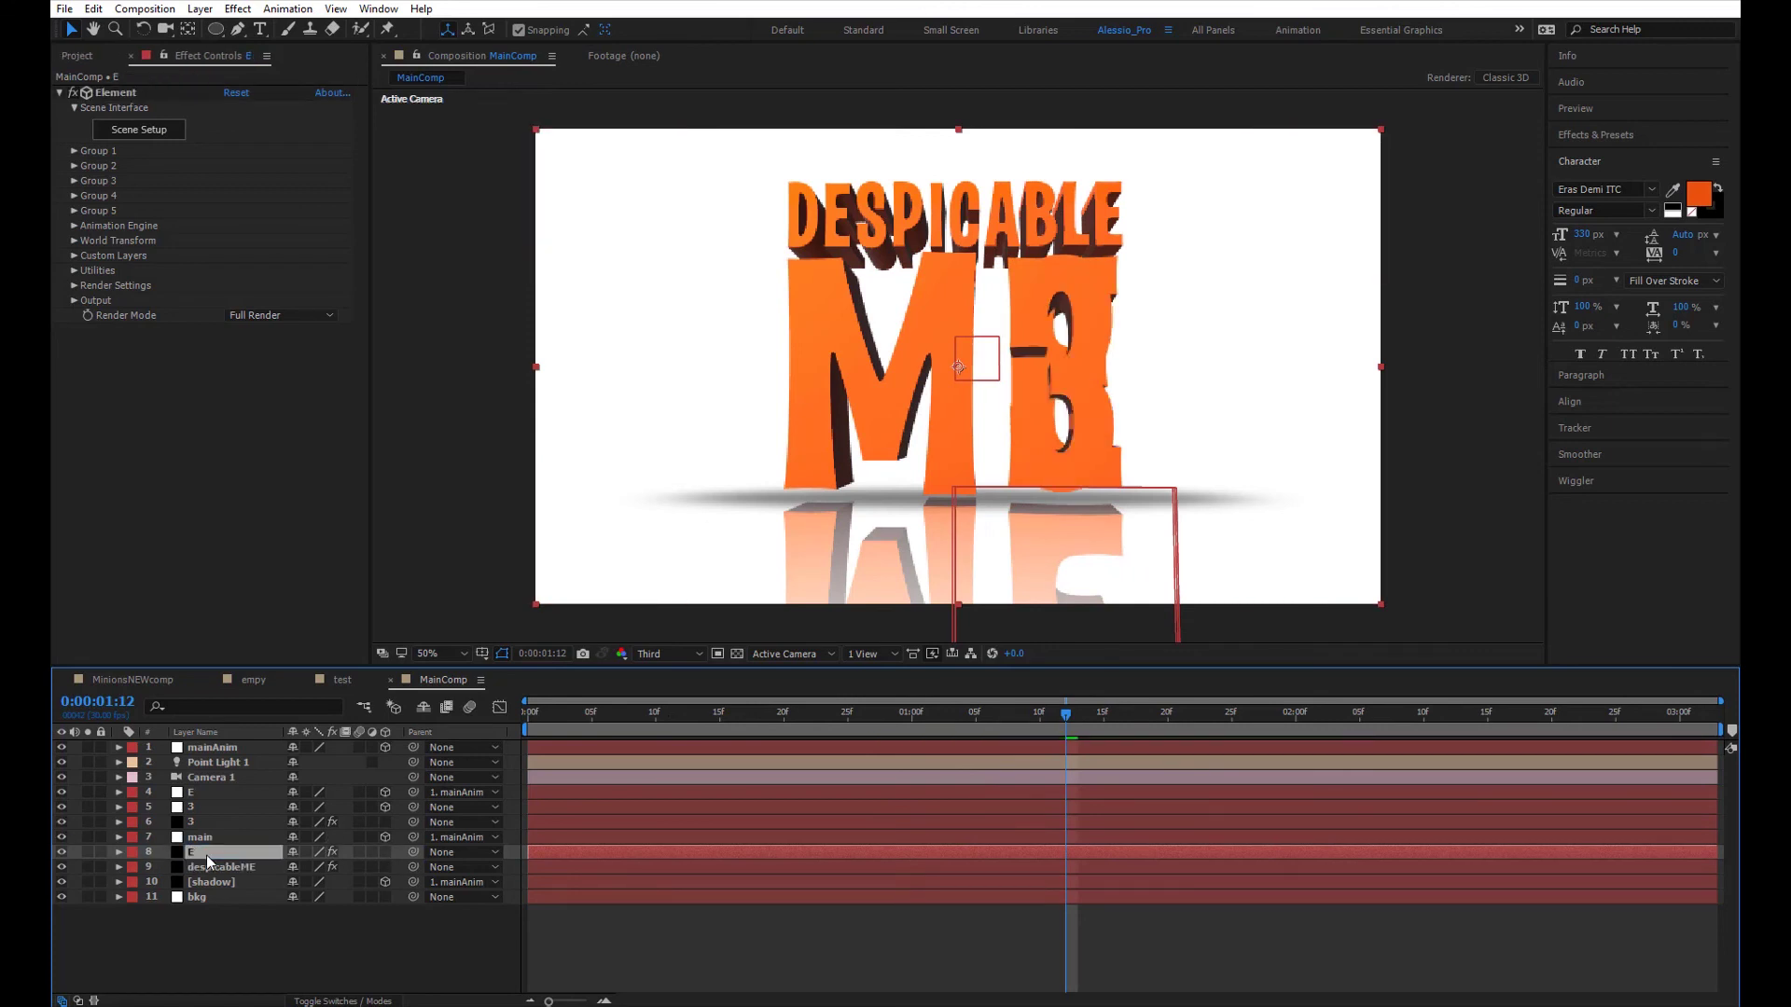
- Try moving the E null sideways along its X axis
{"action": "left_click", "coordinate": [205, 866]}
{"action": "left_click", "coordinate": [196, 792]}
{"action": "left_click_drag", "start_coordinate": [1109, 491], "coordinate": [1149, 501]}
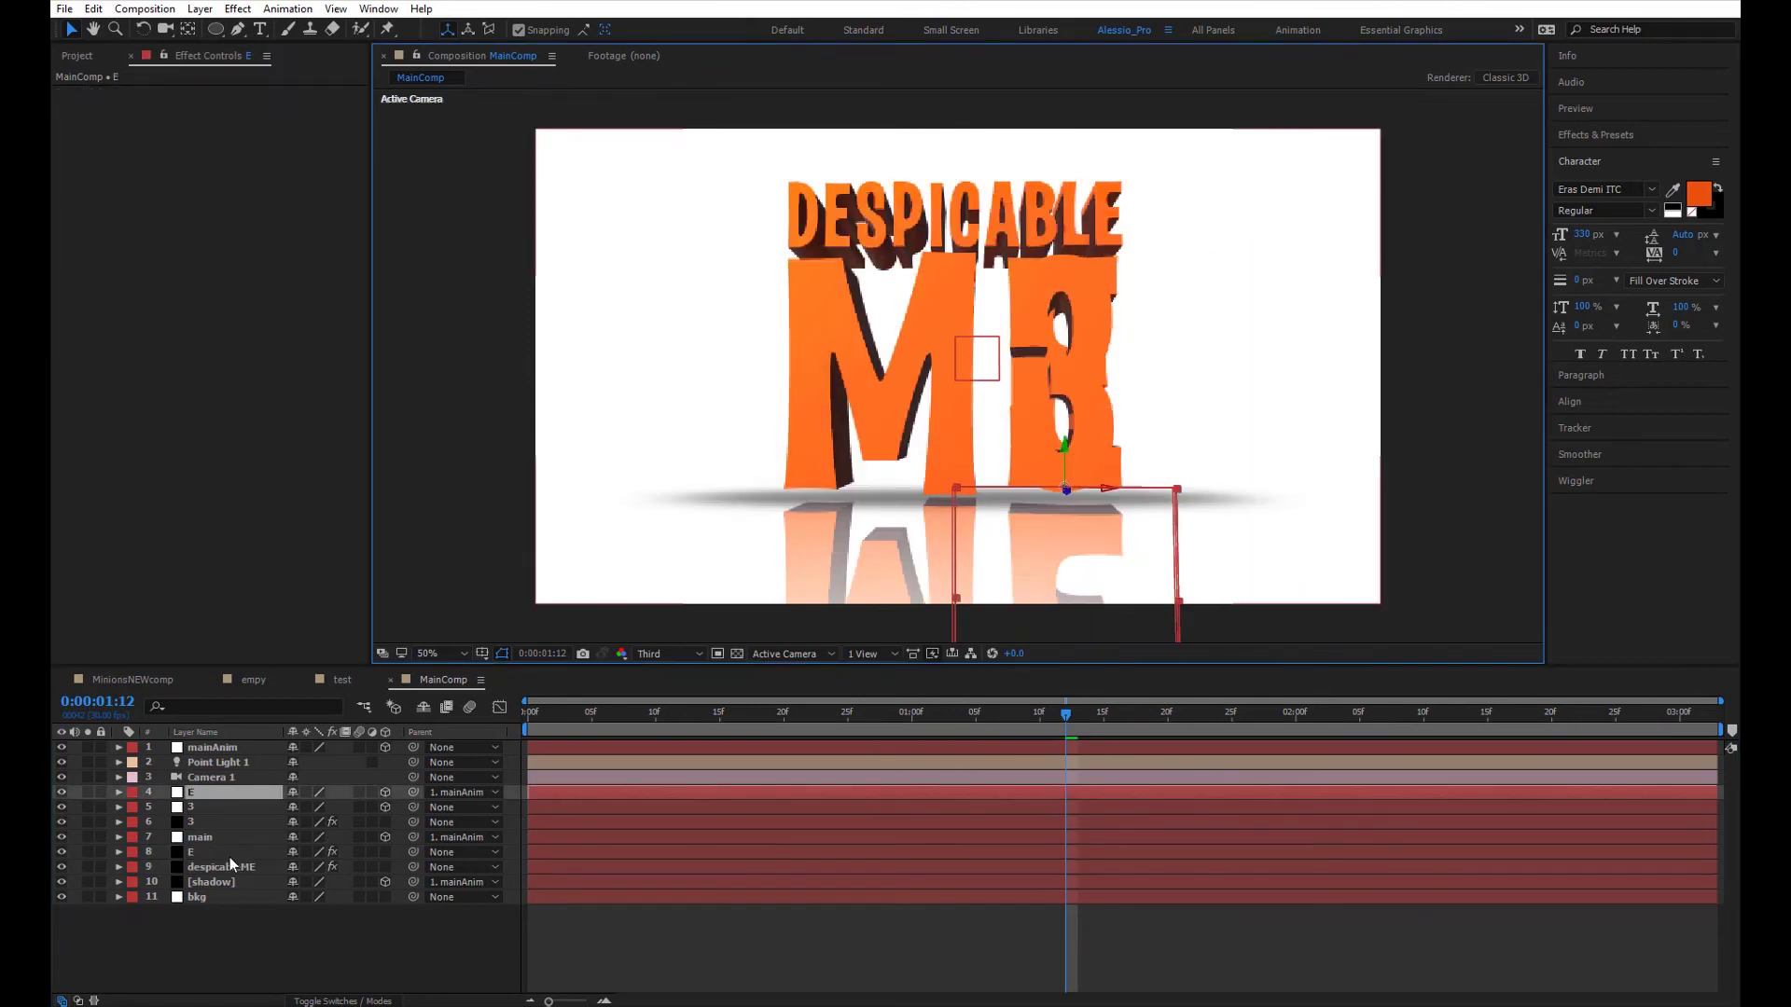
- Reveal Opacity on the 3 and E Element layers and the rotation keyframes on the E and 3 nulls
{"action": "left_click", "coordinate": [215, 822]}
{"action": "left_click", "coordinate": [196, 852], "text": "ctrl"}
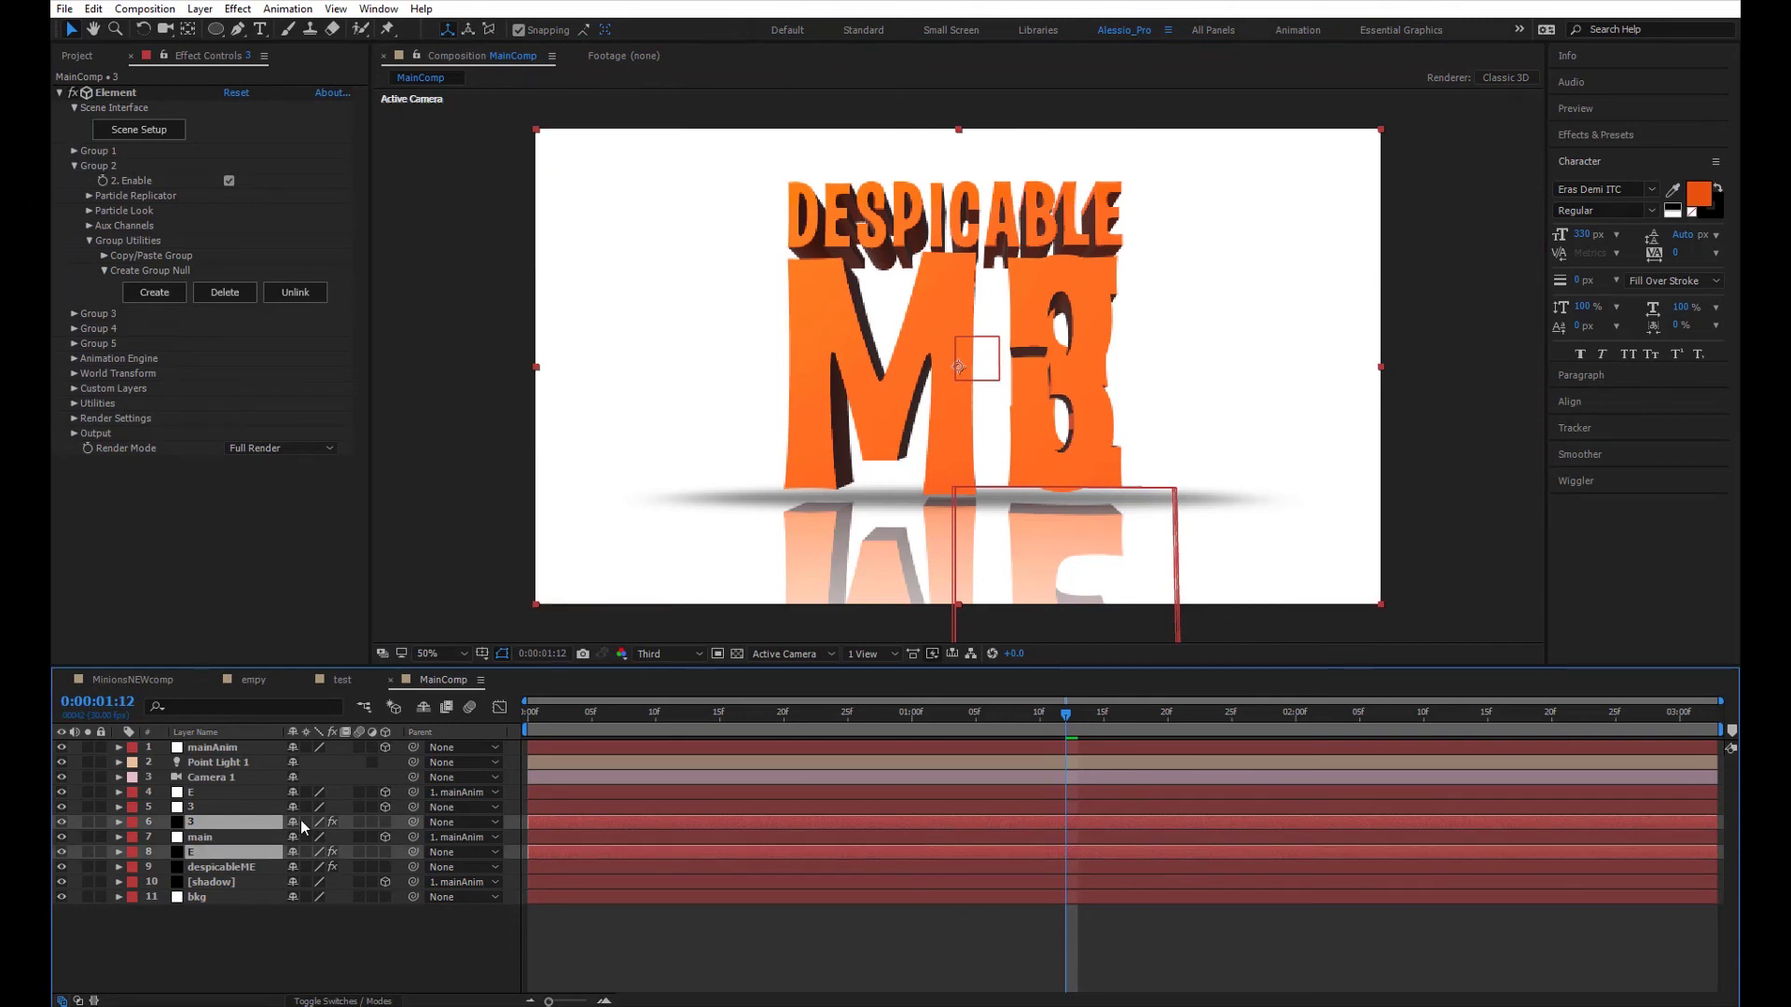
{"action": "key", "text": "t"}
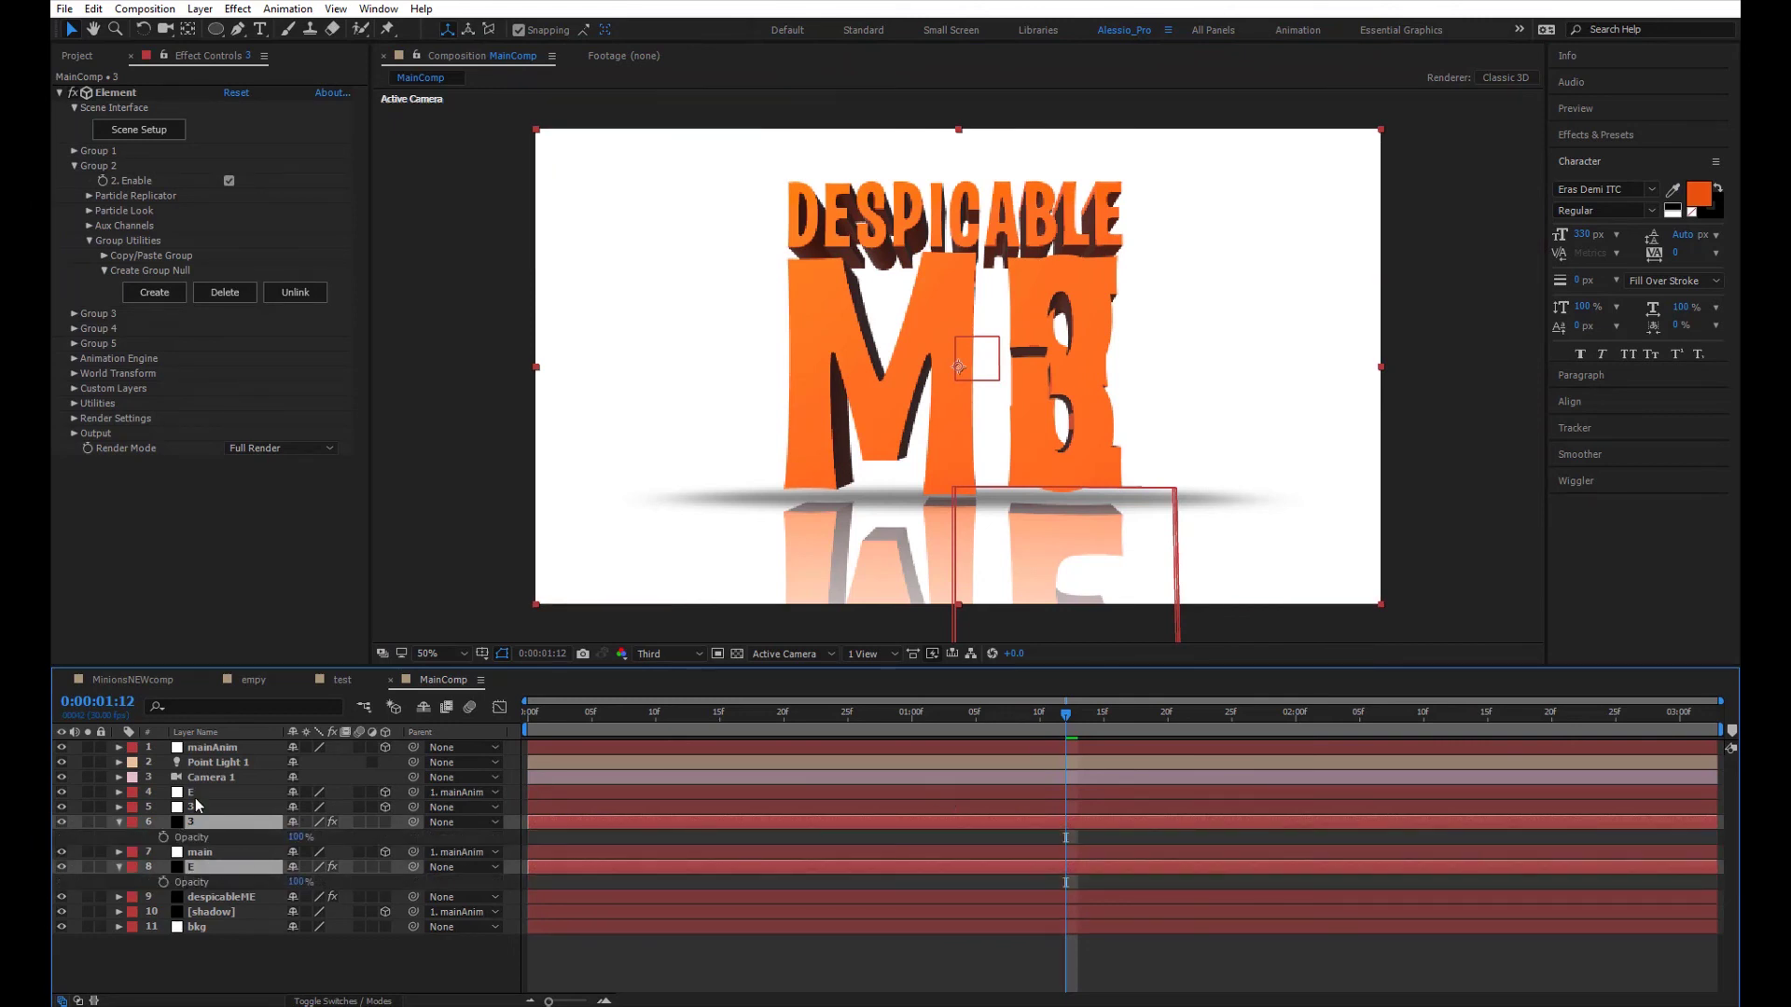
{"action": "left_click", "coordinate": [196, 791]}
{"action": "left_click", "coordinate": [200, 808], "text": "ctrl"}
{"action": "key", "text": "u"}
- Add Opacity keyframes to the 3 and E Element layers at 0:00:01:20, setting the 3's opacity to 0%
{"action": "left_click_drag", "start_coordinate": [975, 715], "coordinate": [1169, 723]}
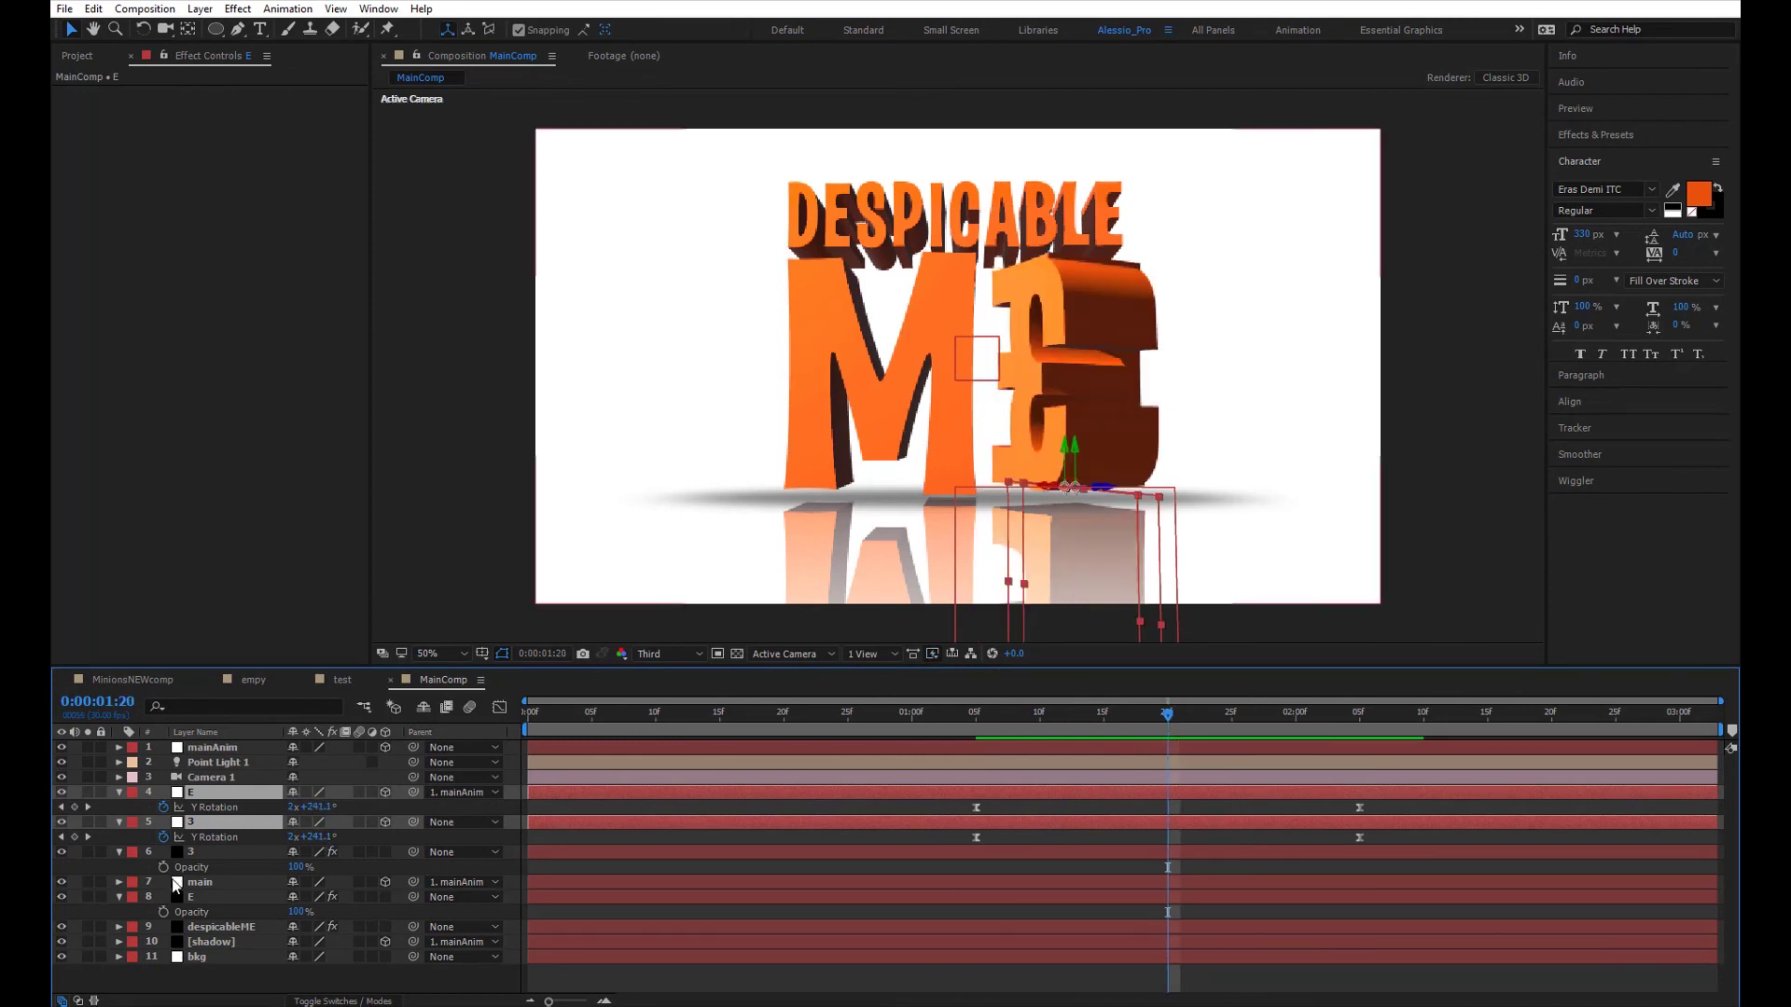
{"action": "left_click", "coordinate": [207, 853]}
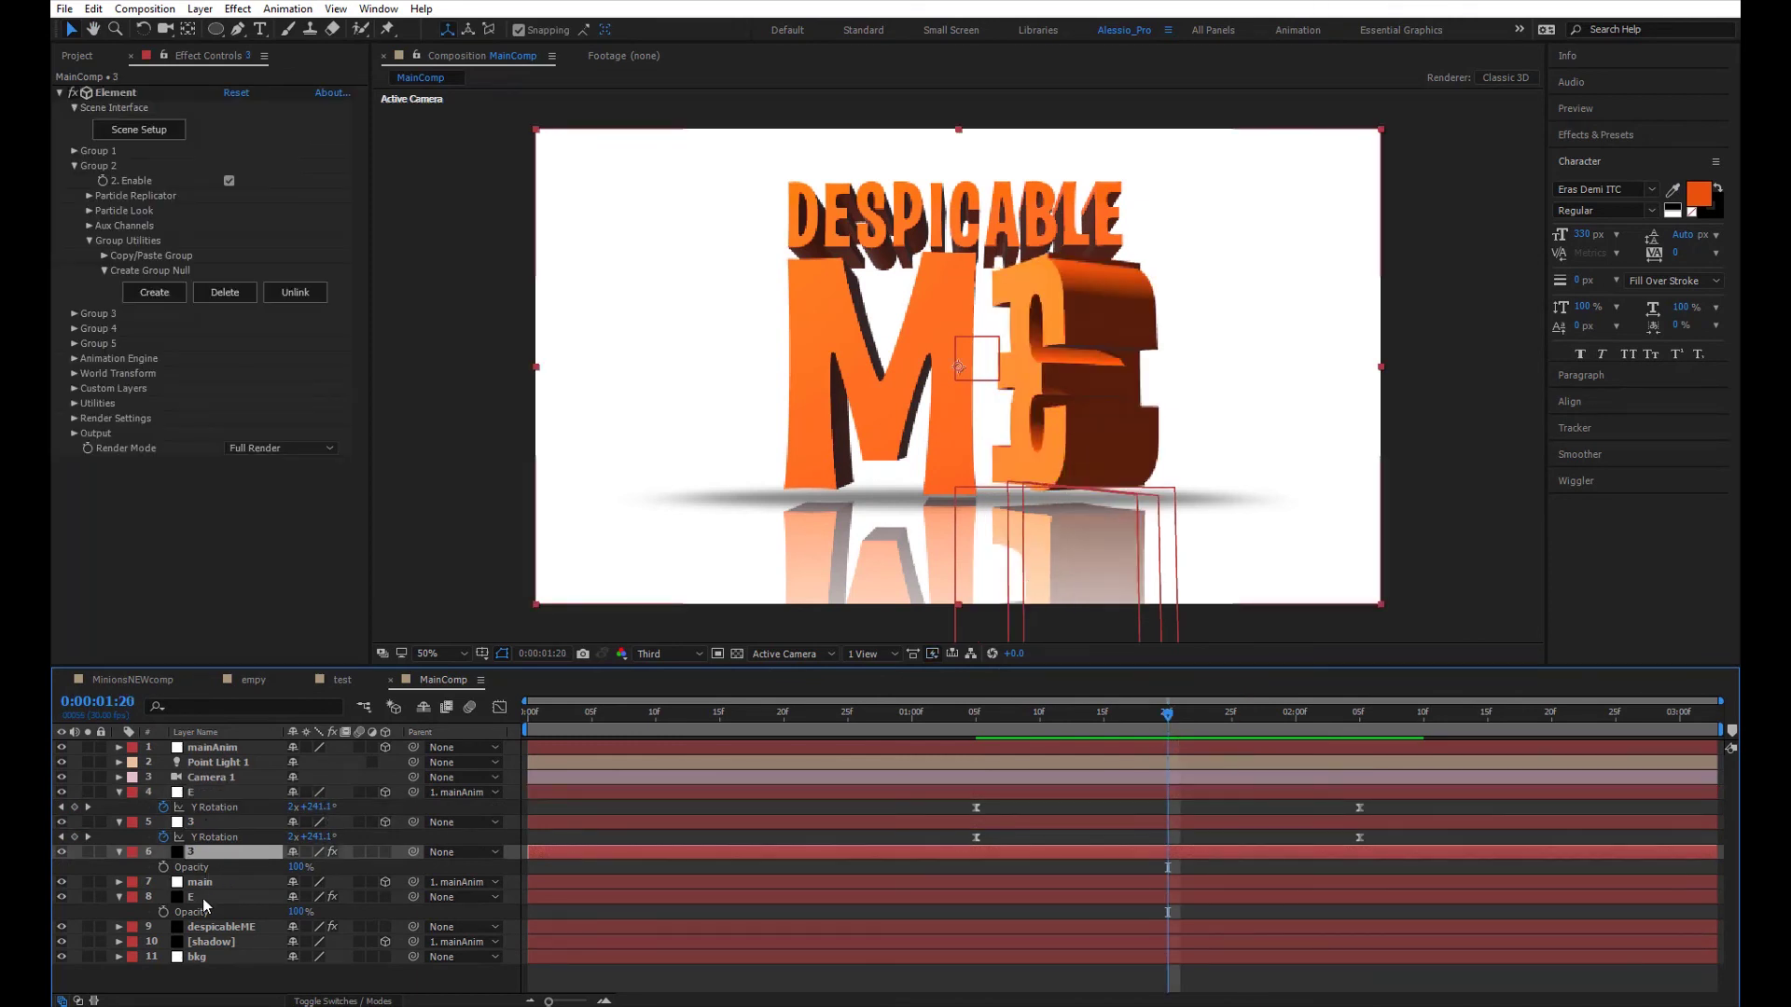
{"action": "left_click", "coordinate": [206, 897]}
{"action": "left_click", "coordinate": [163, 912]}
{"action": "left_click", "coordinate": [163, 867]}
{"action": "left_click", "coordinate": [294, 870]}
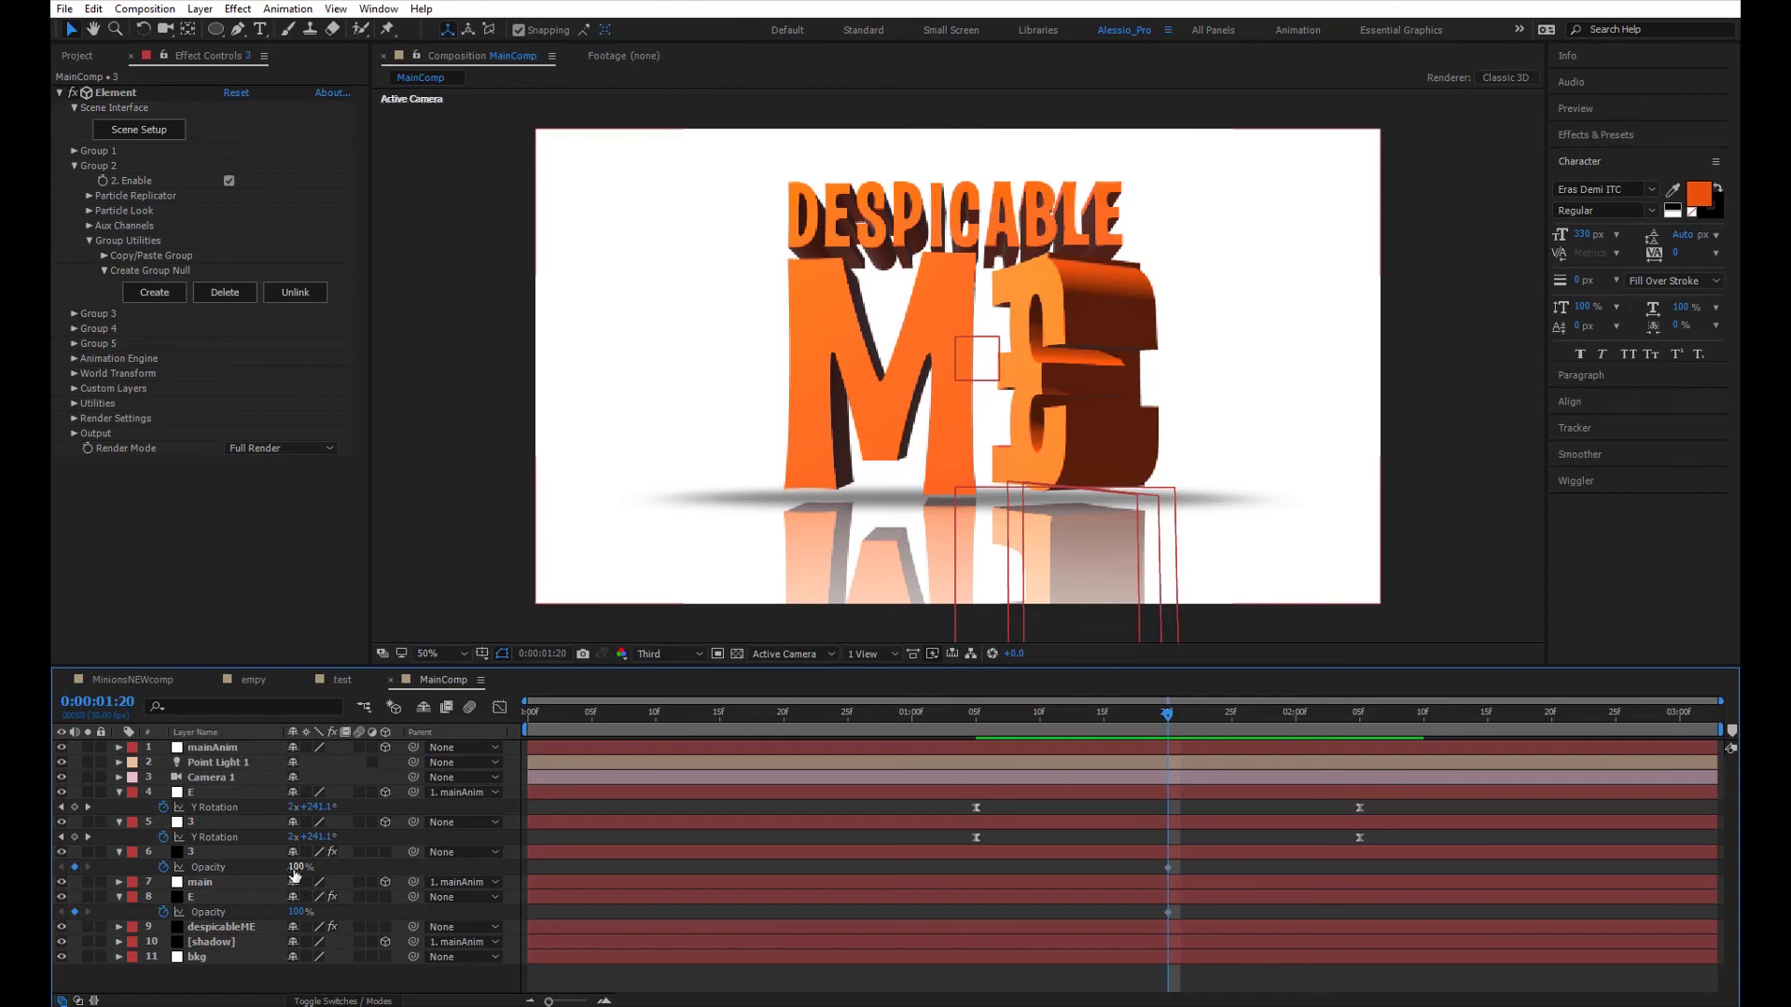
{"action": "type", "text": "0"}
{"action": "key", "text": "Return"}
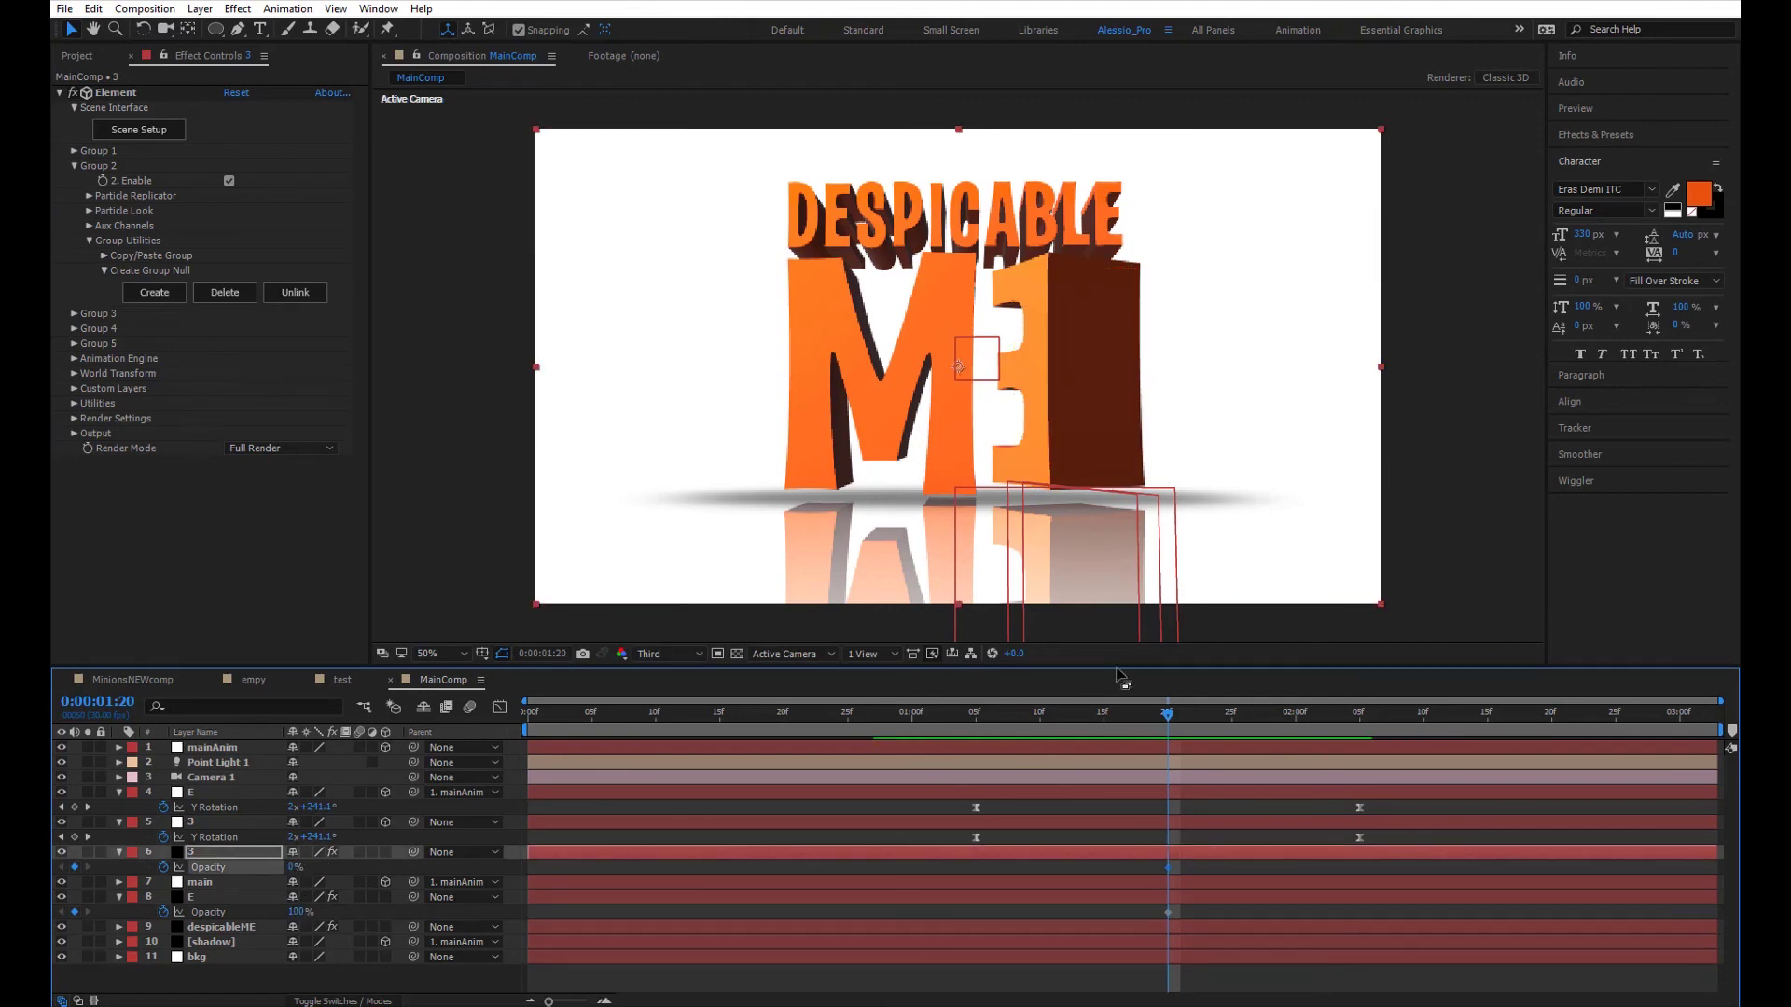
- Keyframe Opacity at 0:00:02:00 to 100% for the 3 layer and 0% for the E layer, and preview the crossfade
{"action": "left_click_drag", "start_coordinate": [1177, 721], "coordinate": [1300, 751]}
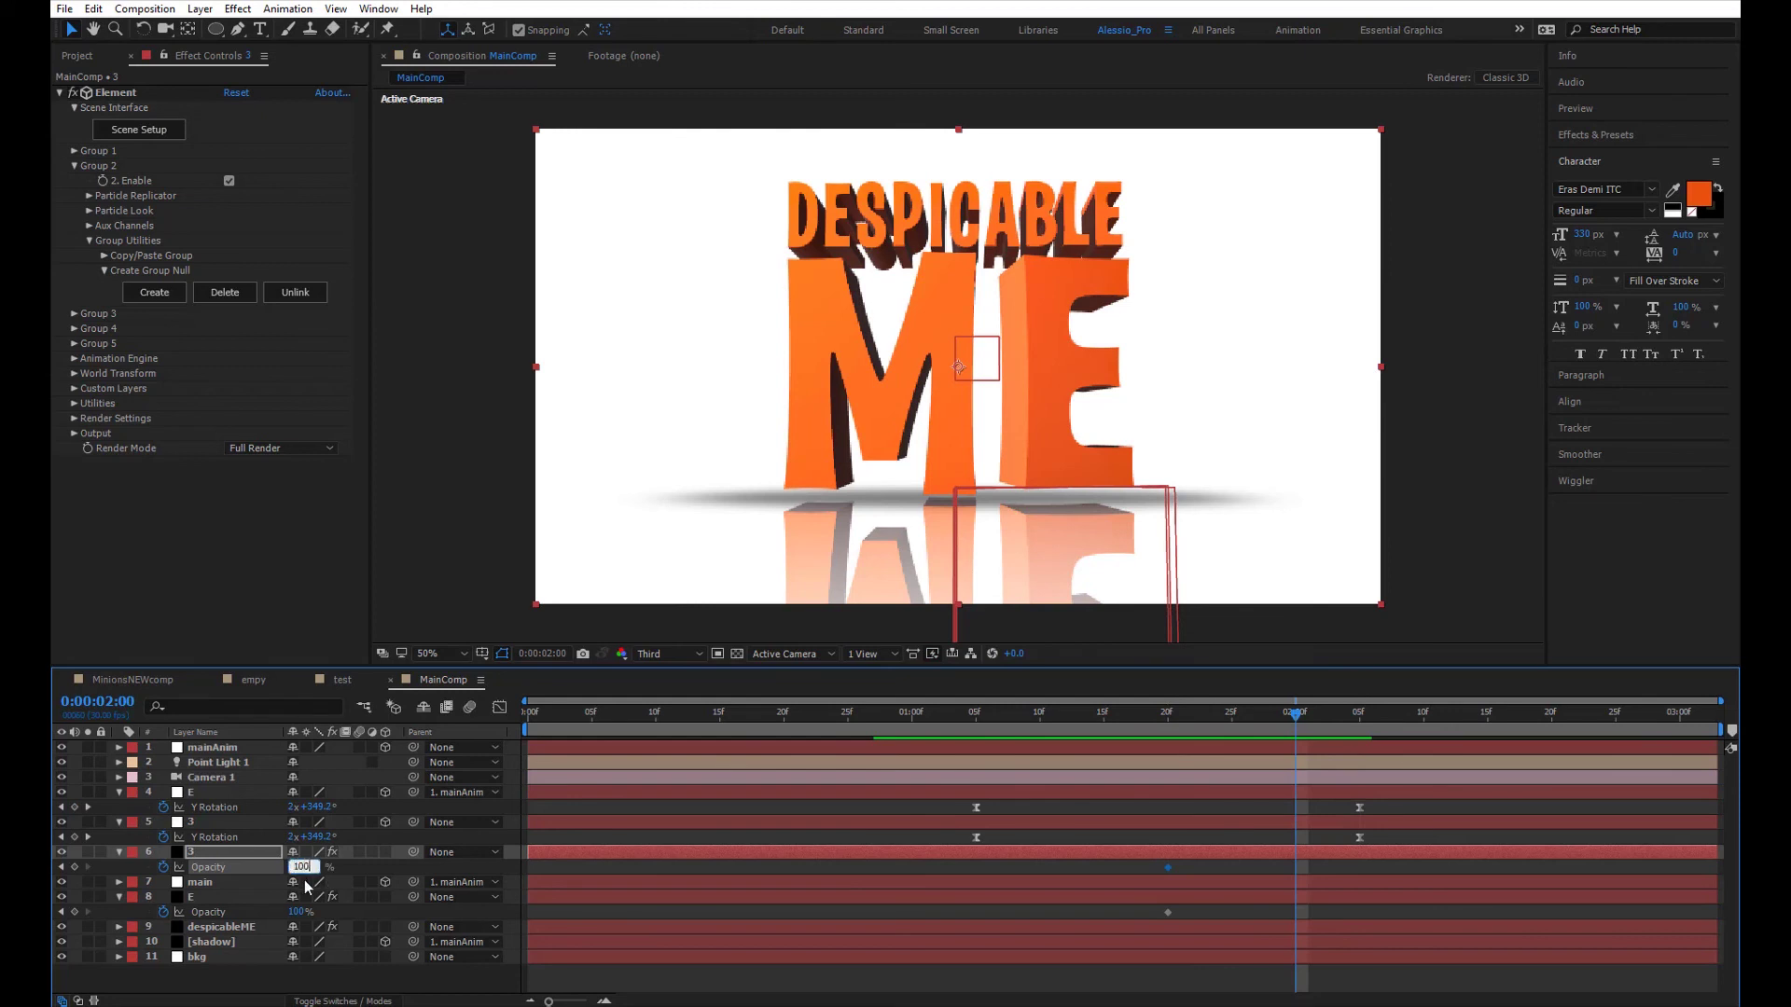
{"action": "key", "text": "Return"}
{"action": "left_click", "coordinate": [296, 912]}
{"action": "type", "text": "0"}
{"action": "key", "text": "Return"}
{"action": "left_click", "coordinate": [1166, 725]}
{"action": "key", "text": "space"}
{"action": "key", "text": "space"}
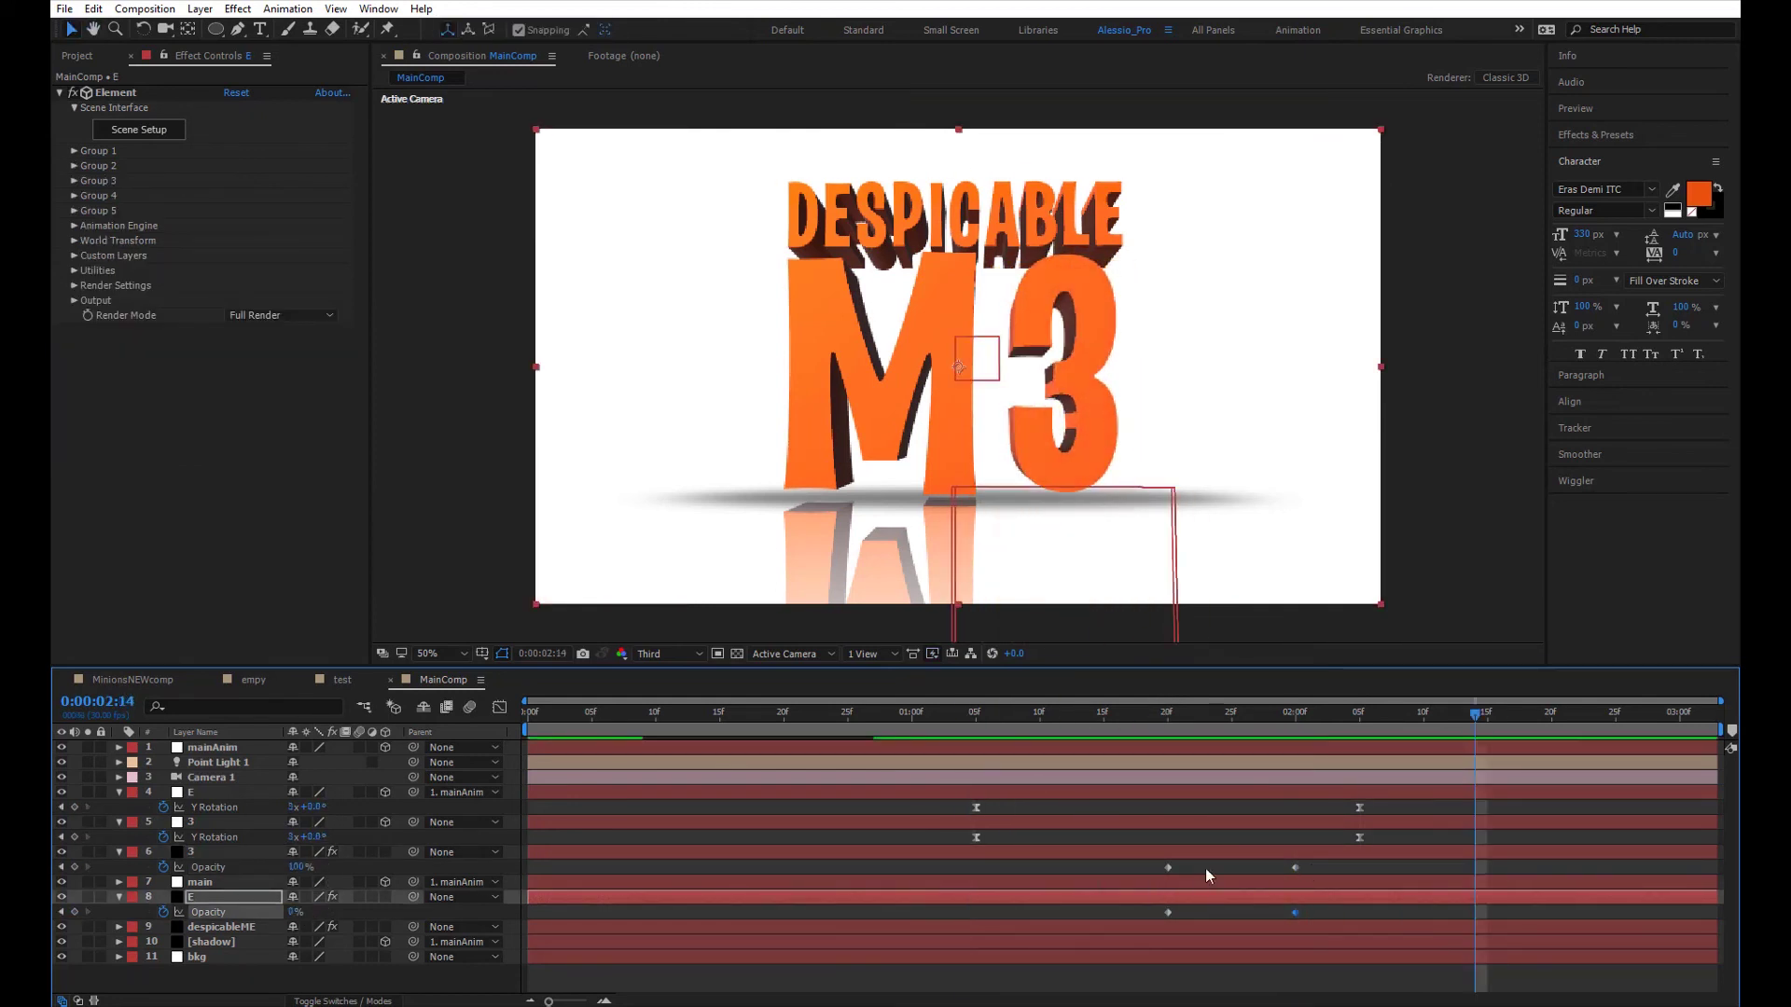
- Move both layers' Opacity keyframes earlier, to about 0:00:01:17 and 0:00:01:24, and preview the crossfade
{"action": "left_click_drag", "start_coordinate": [1311, 860], "coordinate": [1243, 871]}
{"action": "left_click_drag", "start_coordinate": [1179, 862], "coordinate": [1130, 870]}
{"action": "left_click_drag", "start_coordinate": [1256, 862], "coordinate": [1228, 924]}
{"action": "left_click_drag", "start_coordinate": [1245, 868], "coordinate": [1223, 867]}
{"action": "left_click", "coordinate": [965, 720]}
{"action": "key", "text": "space"}
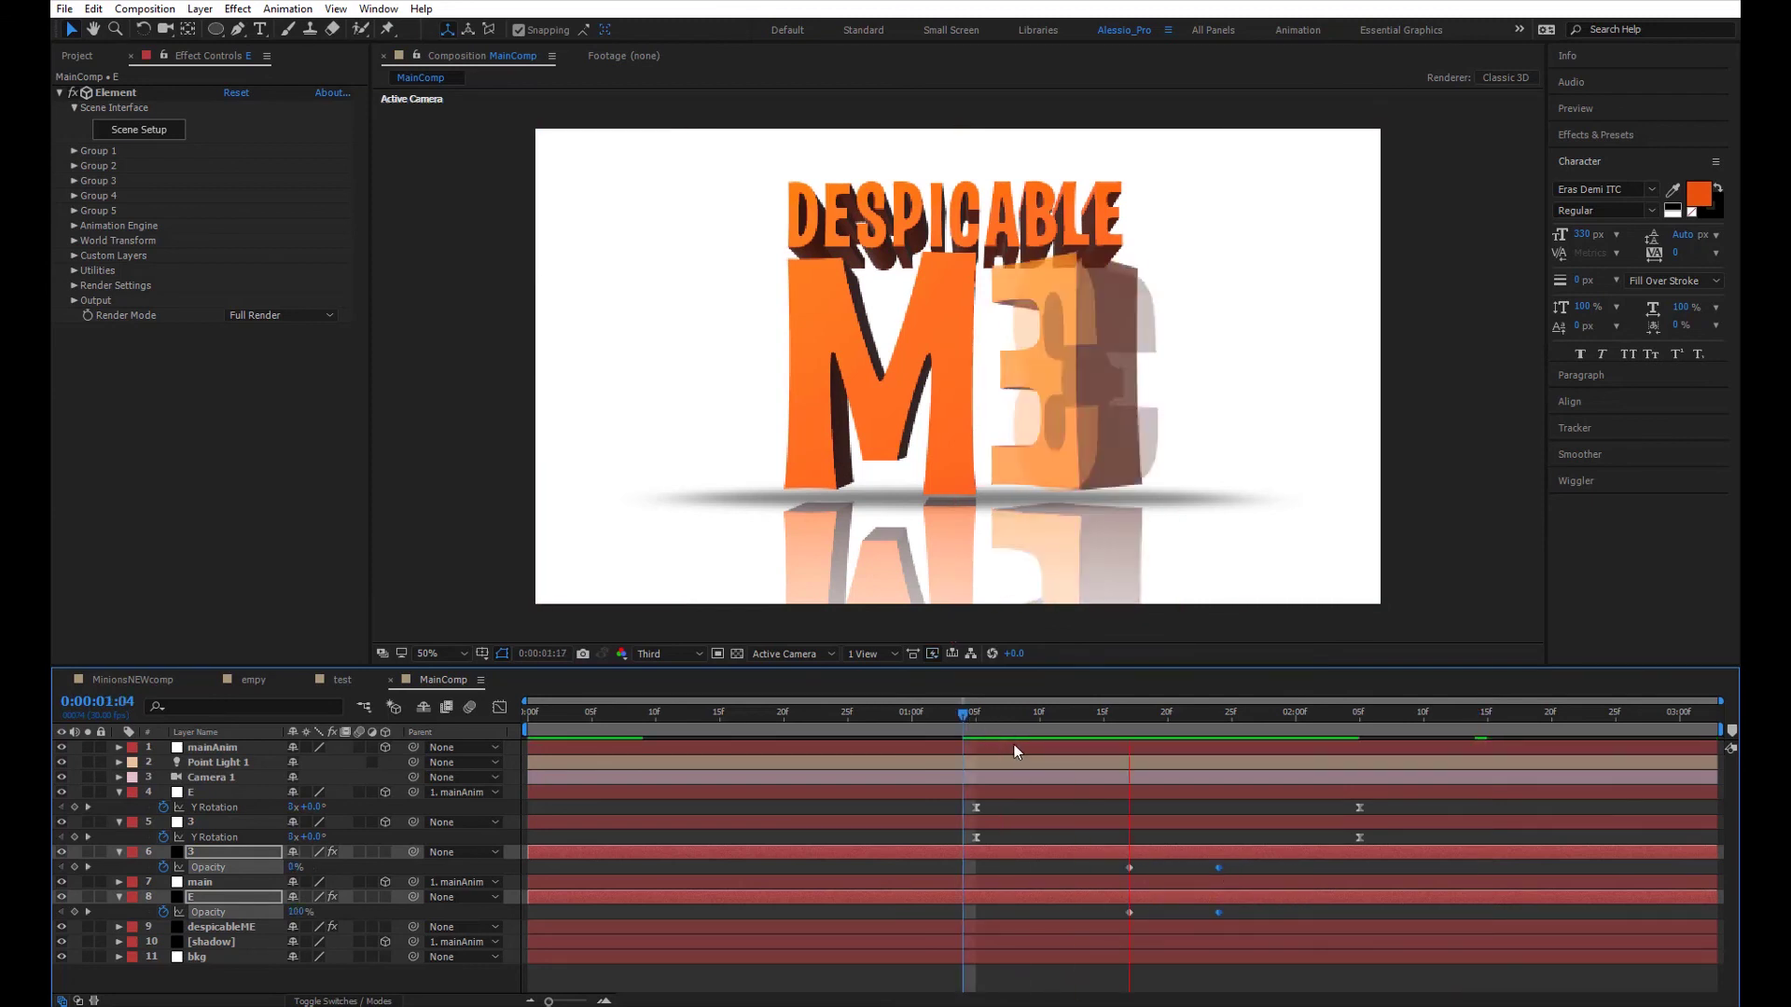
{"action": "key", "text": "space"}
- Shorten the crossfade by moving both layers' Opacity keyframes to about 0:00:01:15 and 0:00:01:18, and preview it
{"action": "left_click_drag", "start_coordinate": [1234, 865], "coordinate": [1126, 923]}
{"action": "key", "text": "ctrl+z"}
{"action": "left_click_drag", "start_coordinate": [1128, 913], "coordinate": [1103, 913]}
{"action": "left_click_drag", "start_coordinate": [1182, 859], "coordinate": [1087, 917]}
{"action": "left_click", "coordinate": [964, 714]}
{"action": "key", "text": "space"}
- Apply Easy Ease to the 3 and E layers' Opacity keyframes and preview the E-to-3 change from 0:00:01:05
{"action": "right_click", "coordinate": [1104, 912]}
{"action": "mouse_move", "coordinate": [1213, 899]}
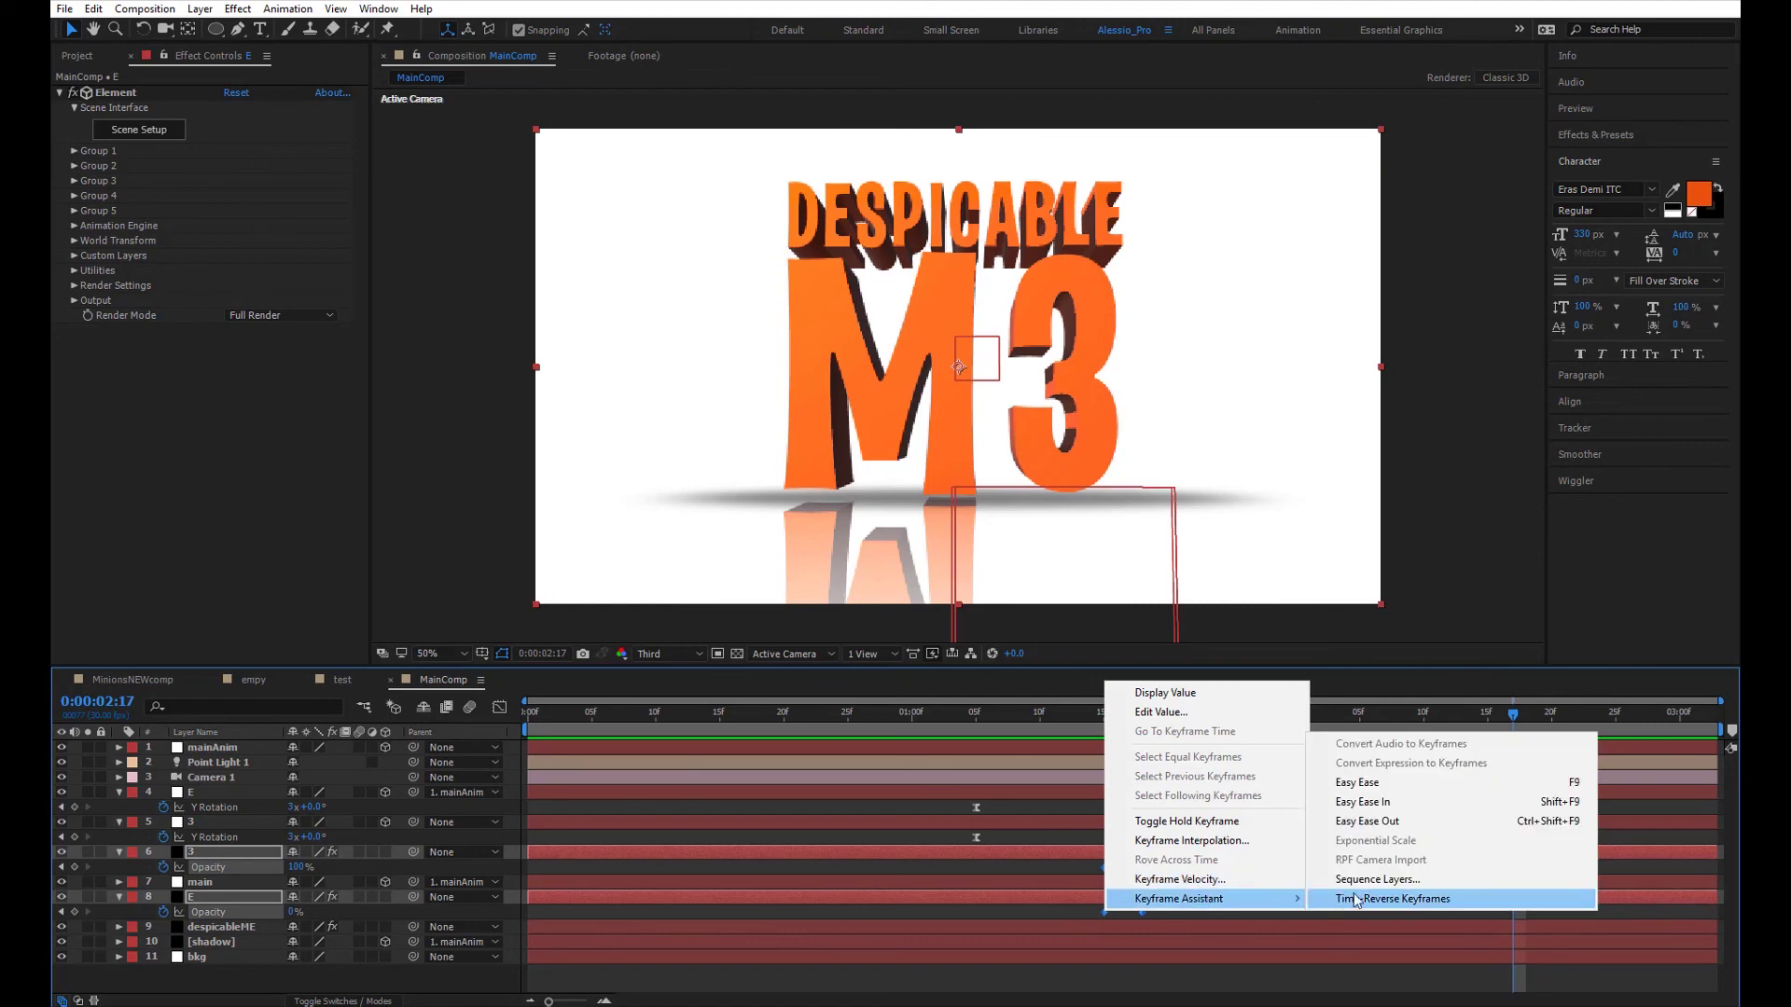
{"action": "left_click", "coordinate": [1354, 898]}
{"action": "key", "text": "j"}
{"action": "key", "text": "j"}
{"action": "key", "text": "j"}
{"action": "key", "text": "j"}
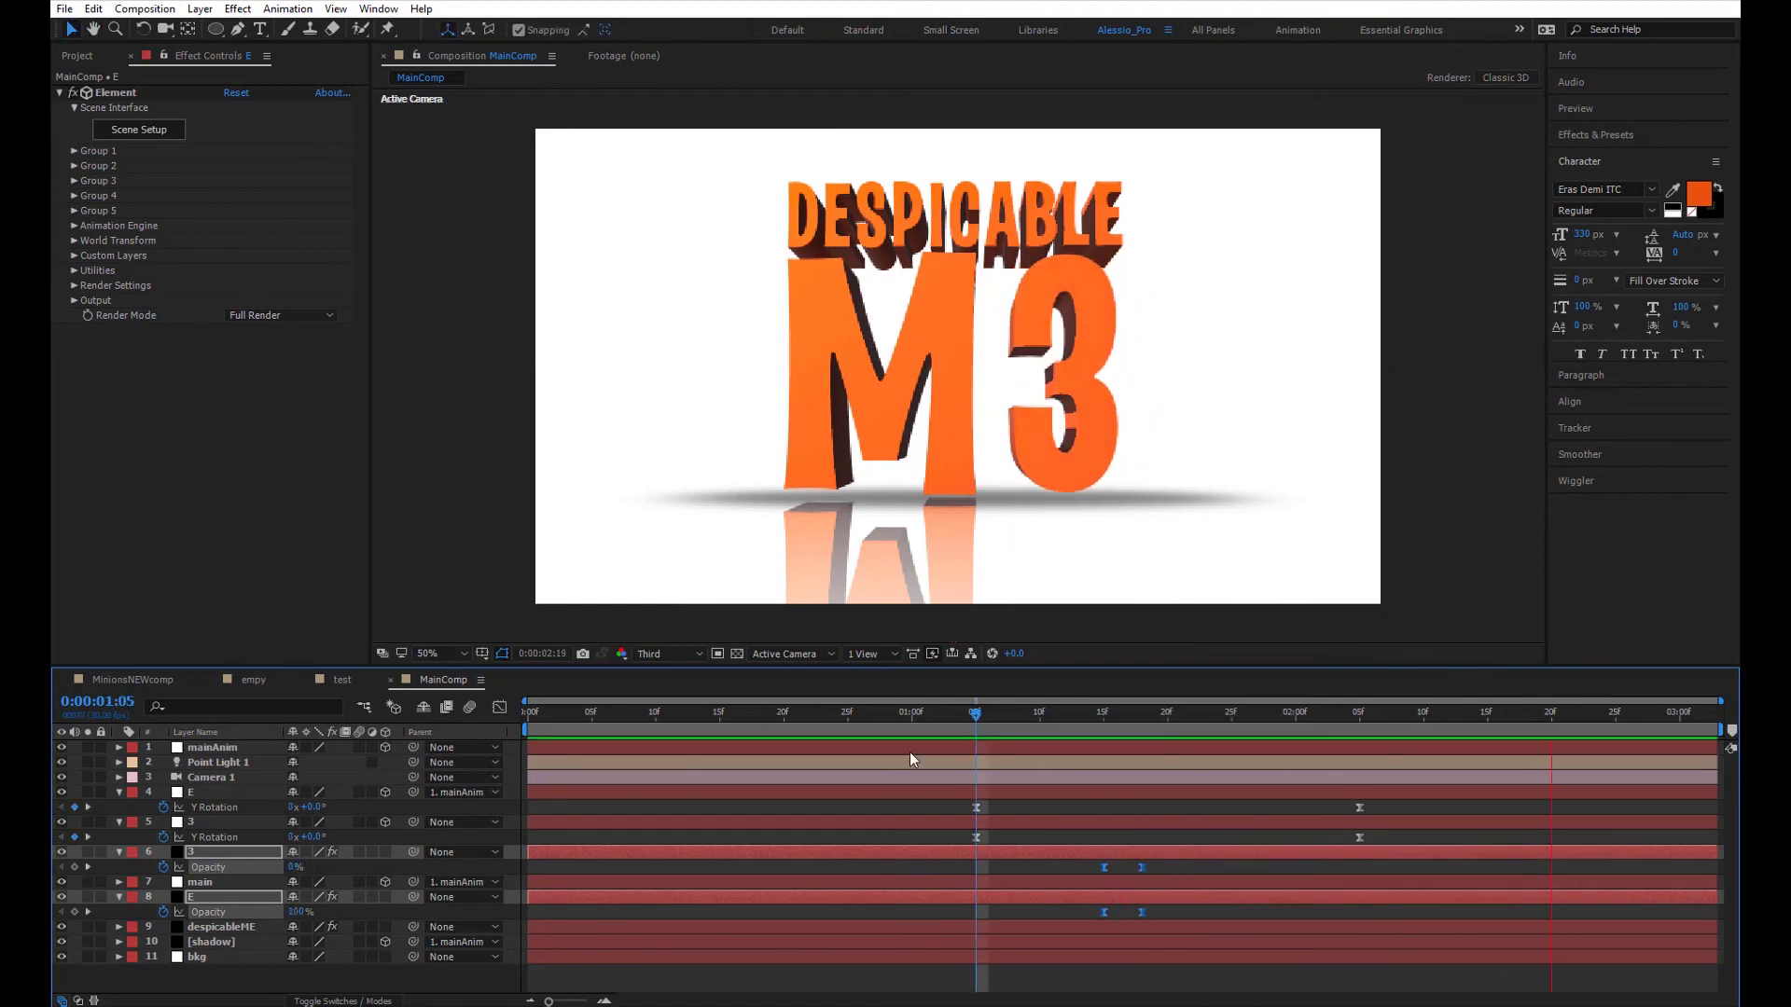